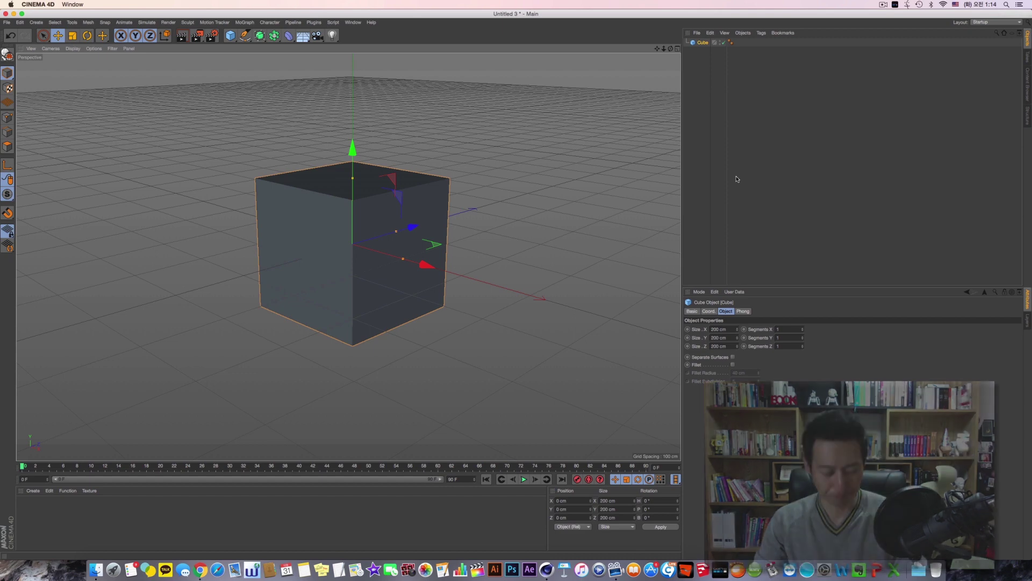
Add an External Compositing tag to the cube.
right_click(703, 43)
mouse_move(800, 48)
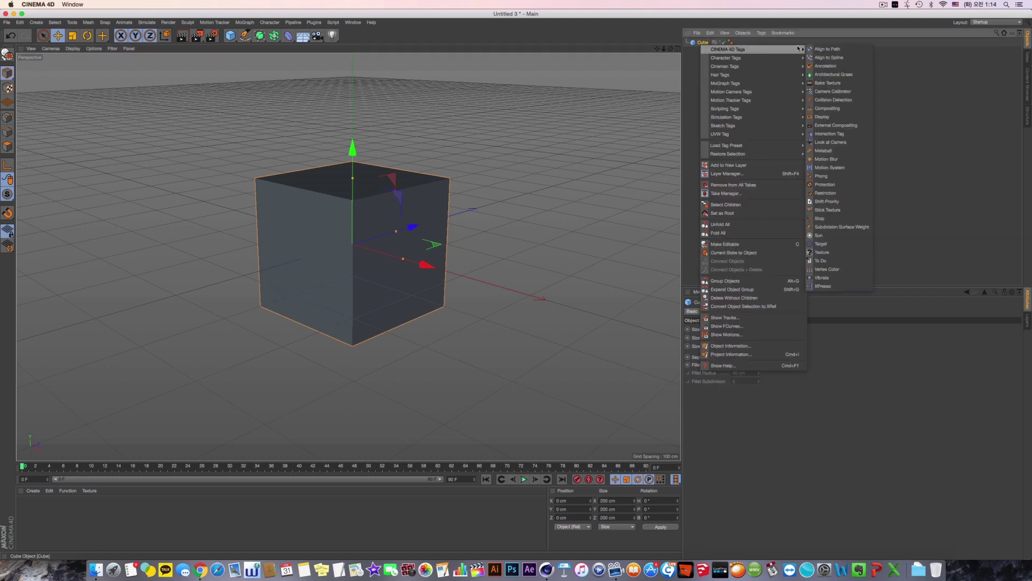
left_click(861, 127)
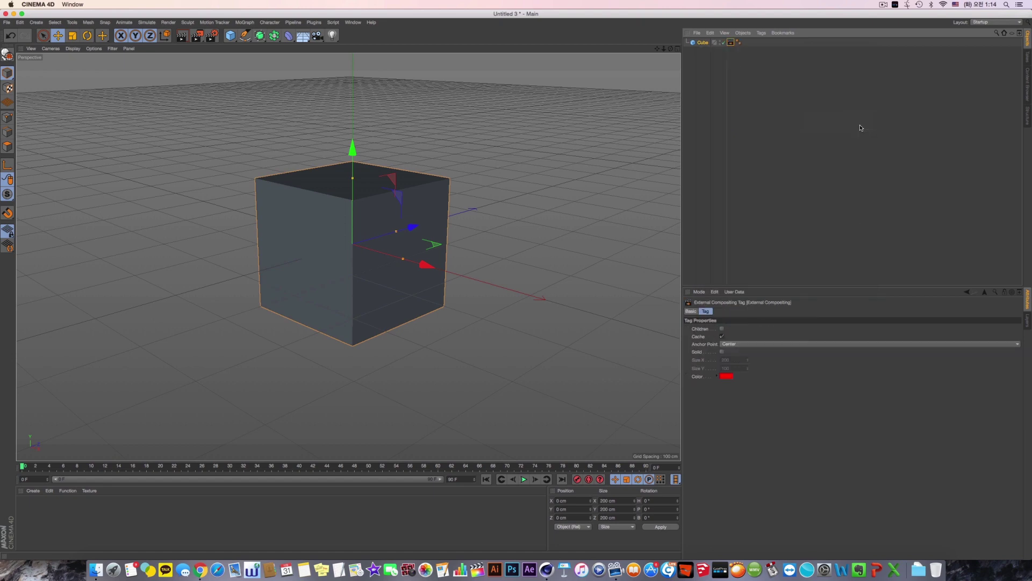
key("F1")
Review the External Compositing tag's Anchor Point choices and toggle its Solid option on and off.
left_click(740, 349)
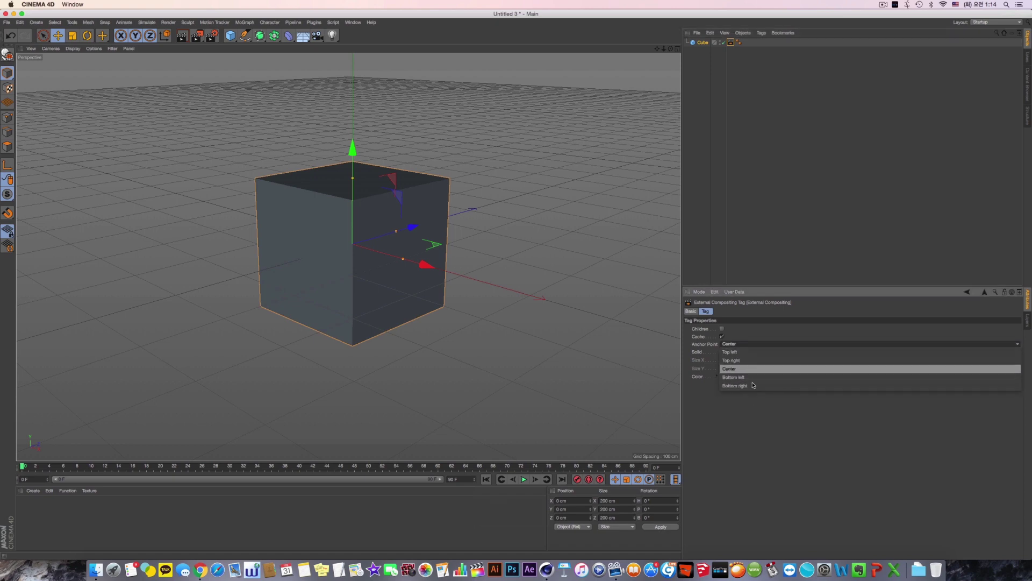
left_click(712, 348)
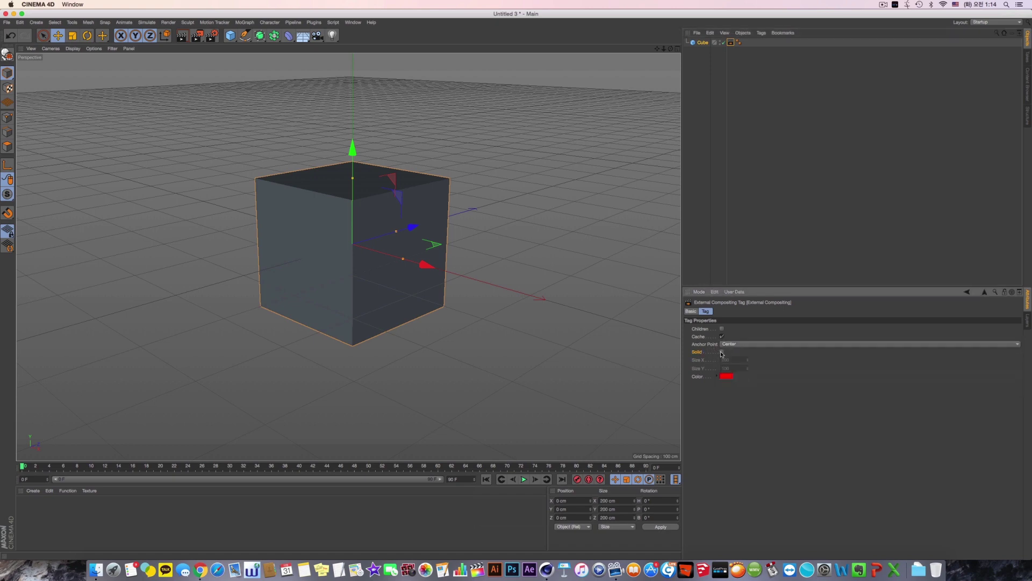
left_click(721, 352)
left_click(722, 351)
Examine the render settings for saving a compositing project file, including the available target applications.
left_click(213, 35)
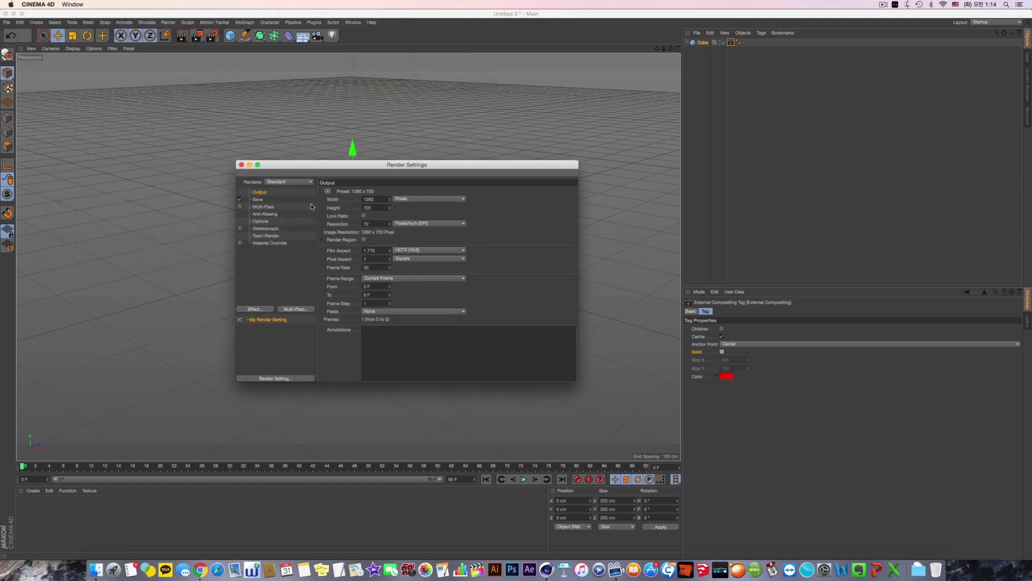
left_click(260, 200)
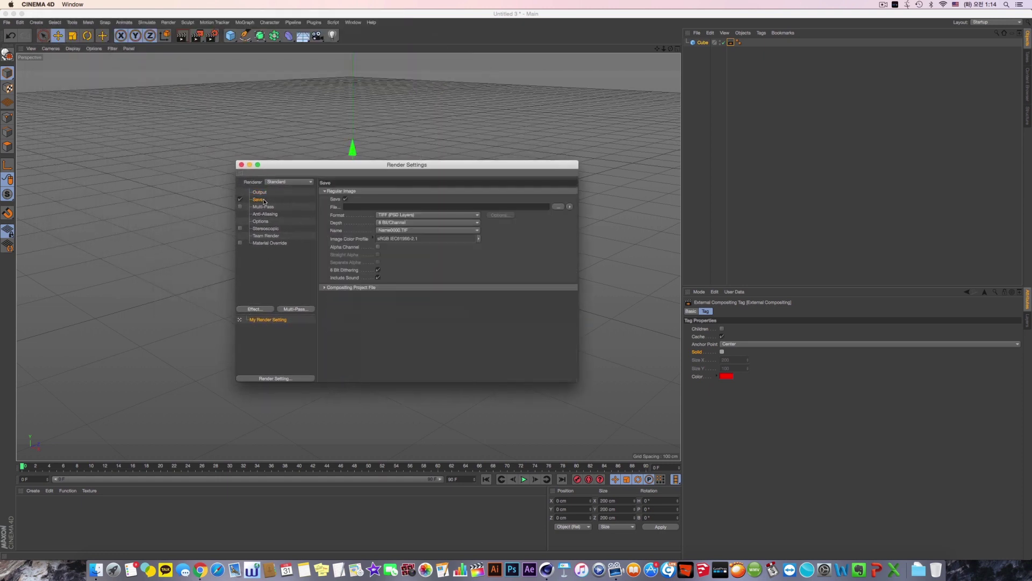
left_click(326, 288)
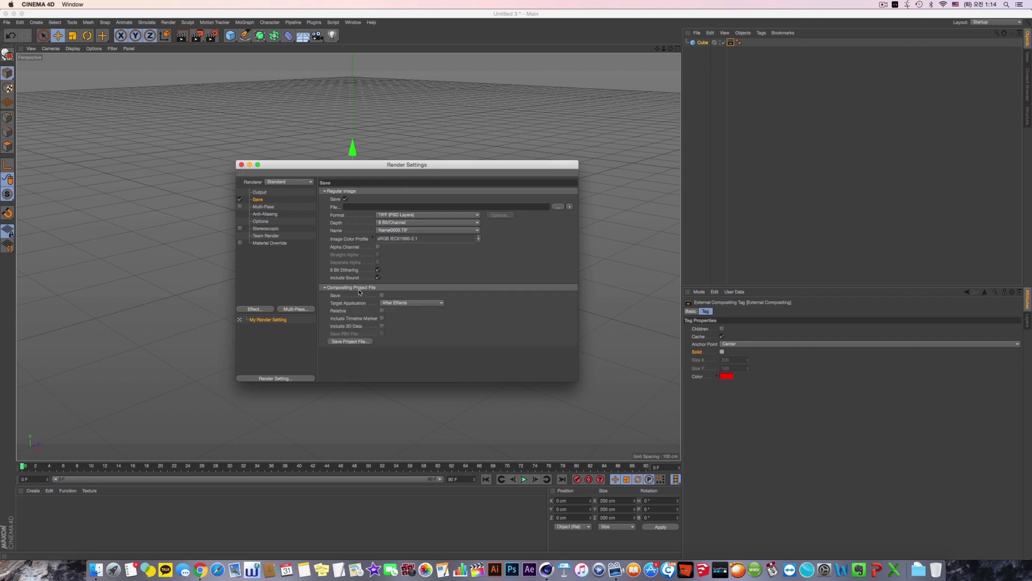
left_click(404, 304)
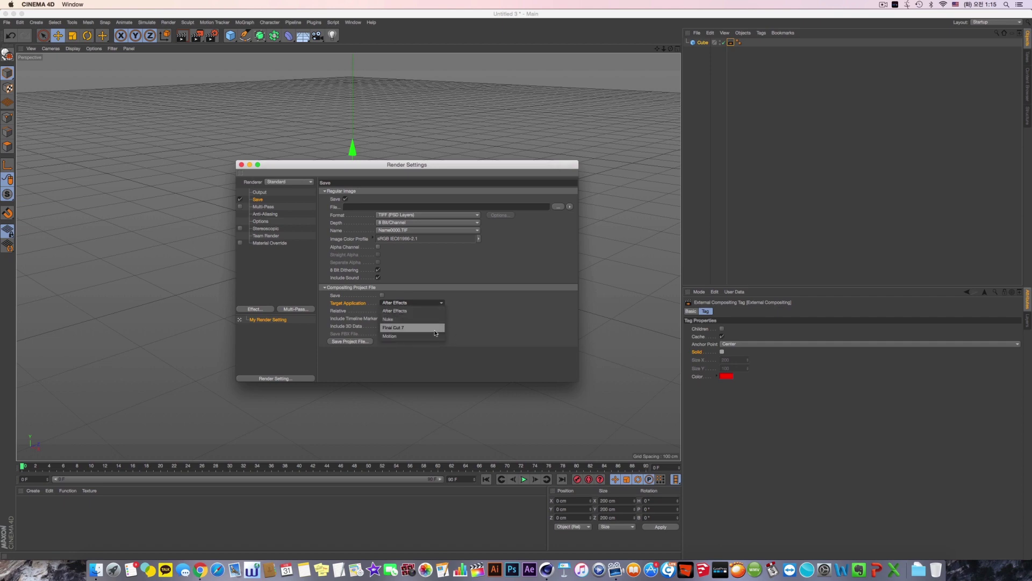
left_click(358, 305)
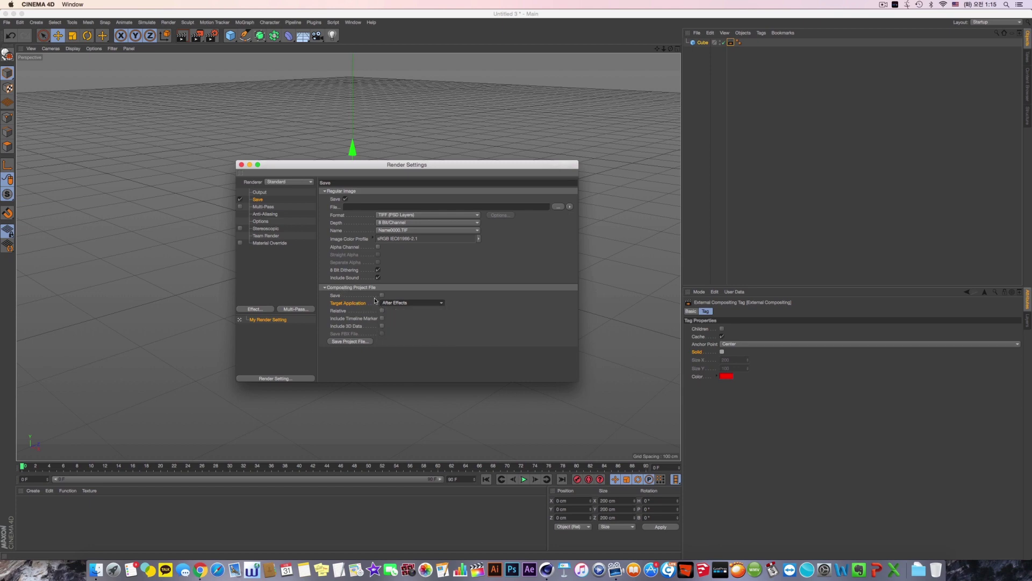
left_click(404, 303)
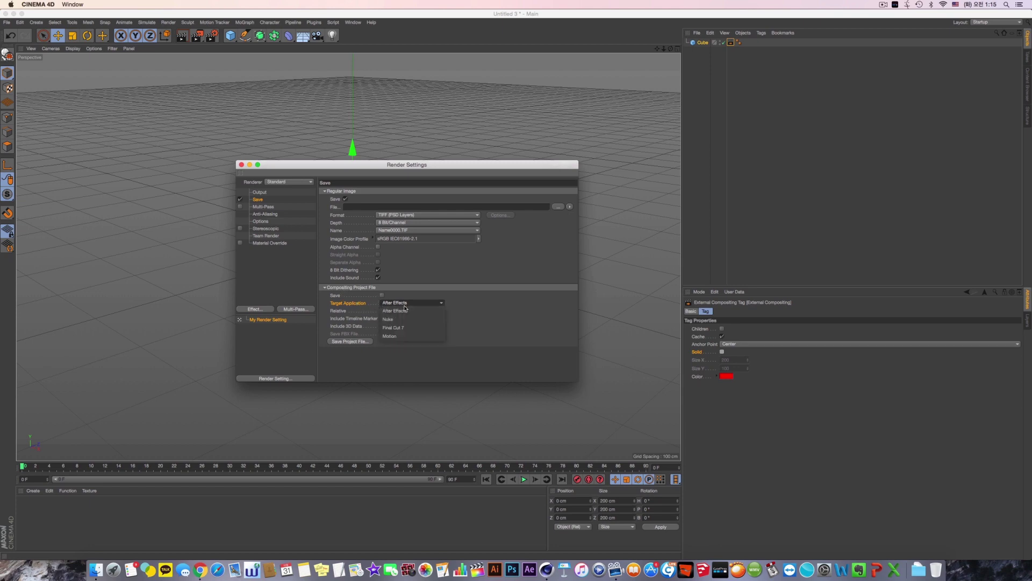
left_click(406, 349)
Move the render settings window off the cube and shift the cube freely to about X 14, Y 37, Z 31 cm.
left_click(704, 43)
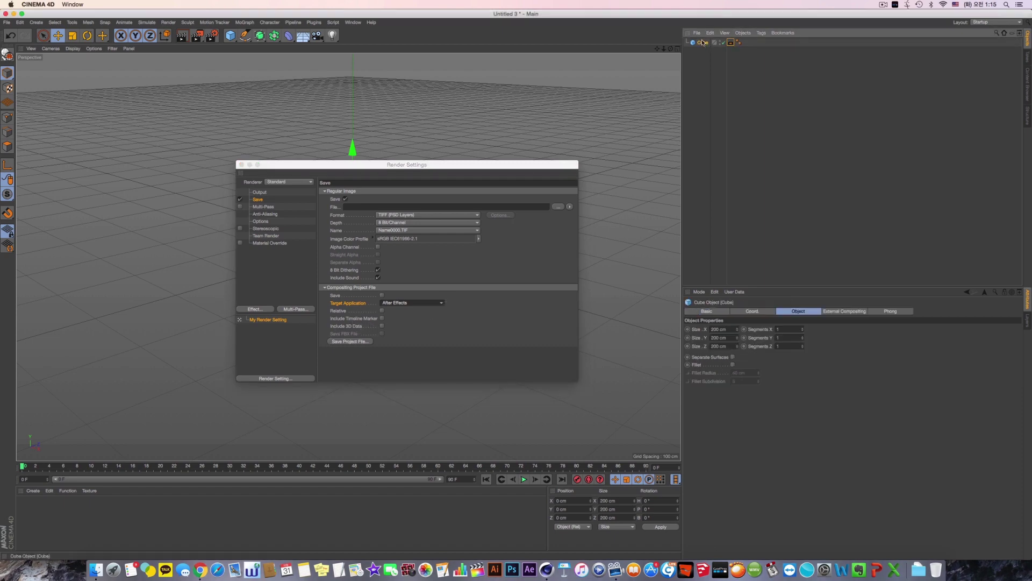
left_click_drag(418, 172, 389, 317)
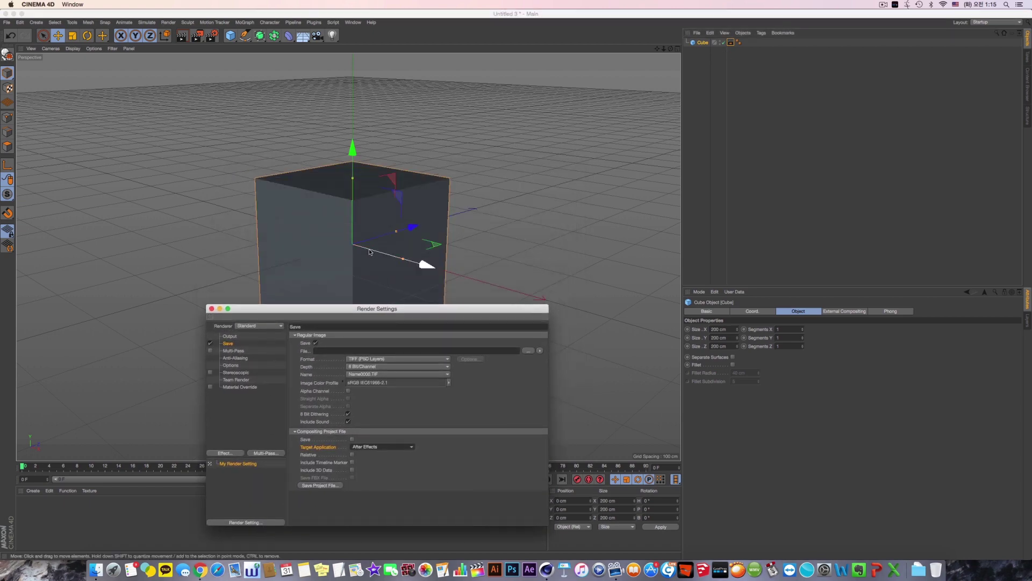
mouse_move(373, 214)
left_mouse_down()
mouse_move(375, 128)
mouse_move(372, 205)
mouse_move(358, 221)
left_mouse_up()
Close the render settings and delete the External Compositing tag from the cube.
left_click(730, 42)
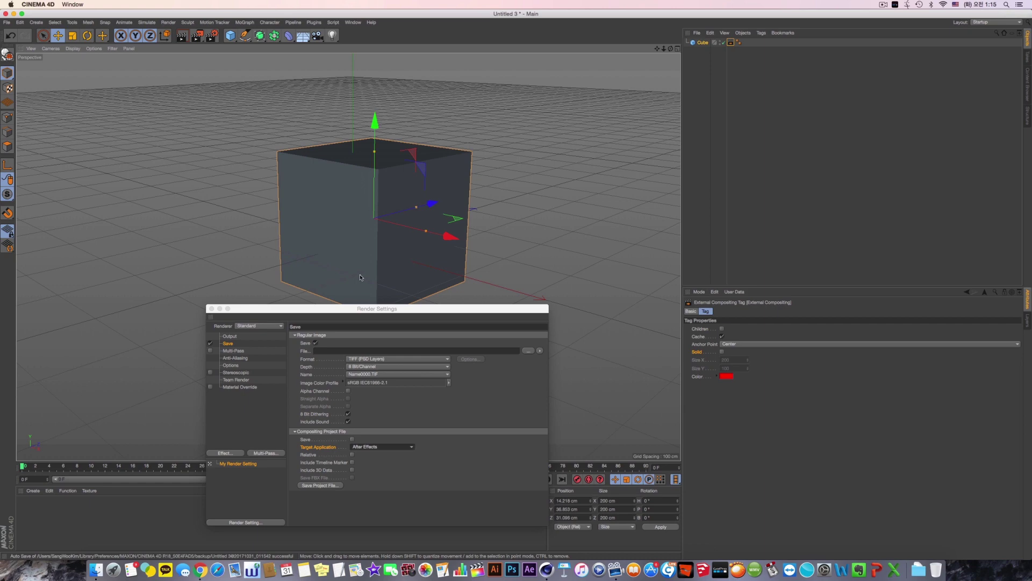
left_click_drag(394, 309, 435, 253)
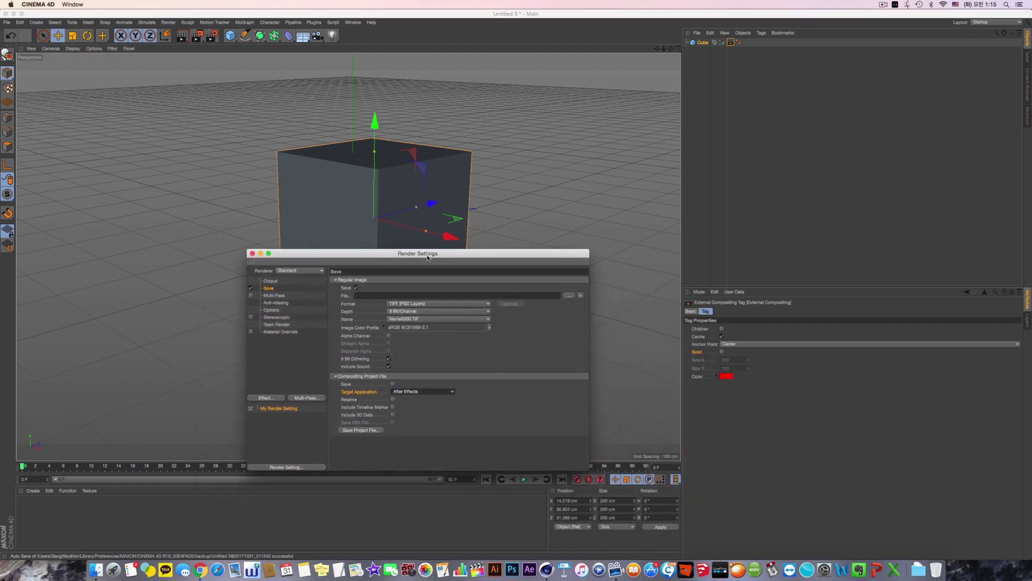
left_click(746, 53)
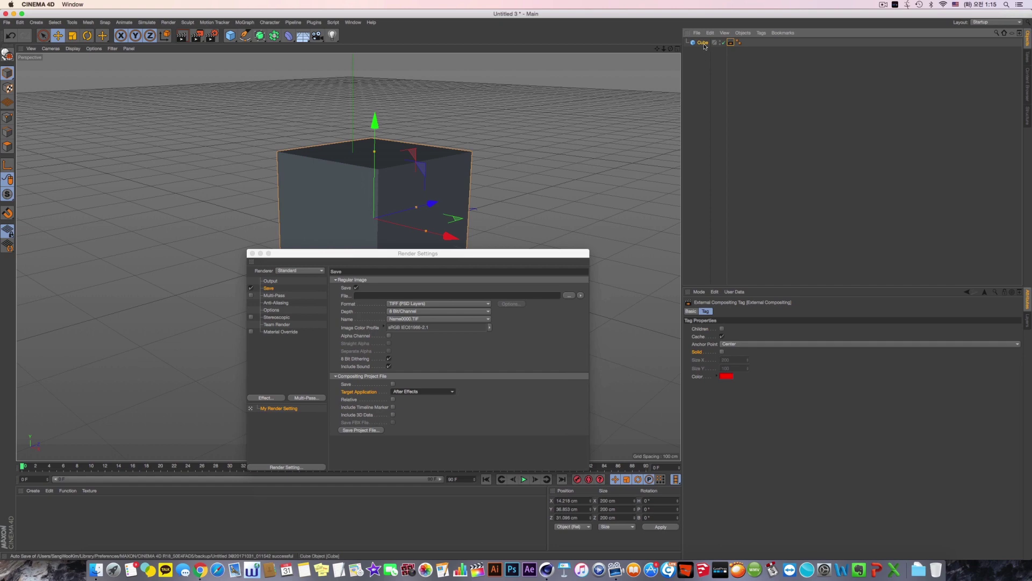
left_click_drag(457, 256, 401, 228)
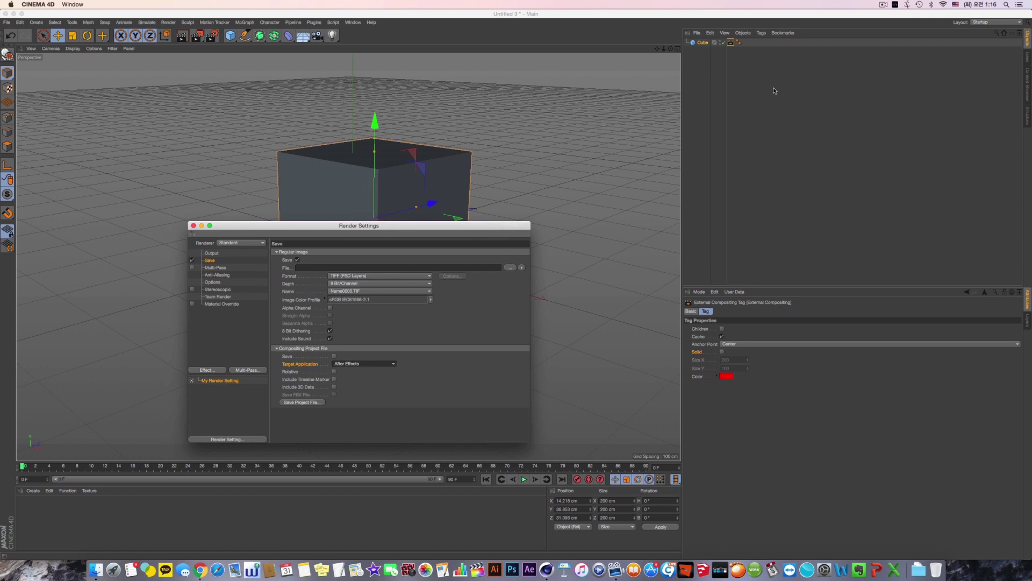
left_click(730, 43)
right_click(732, 45)
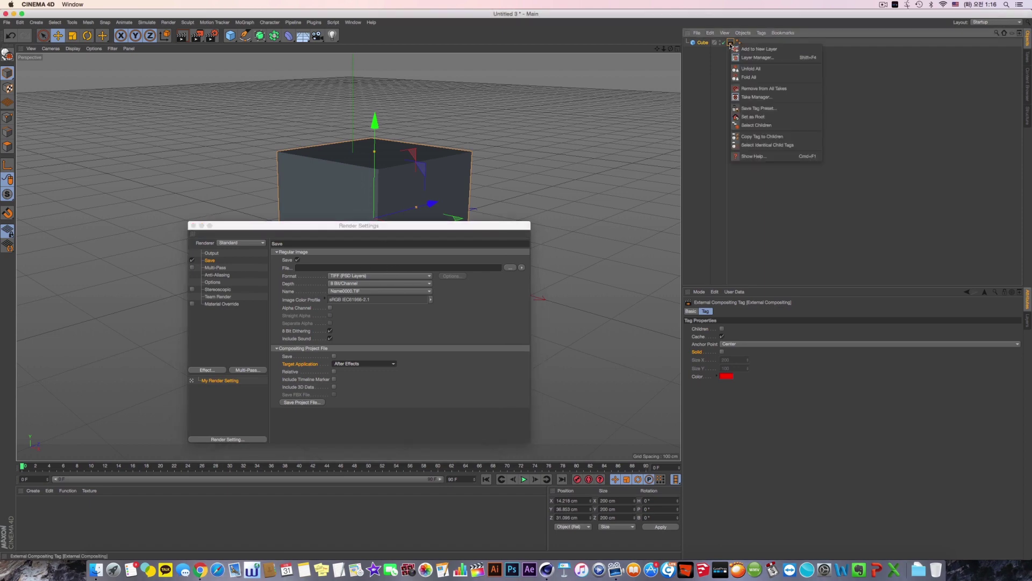
left_click(730, 45)
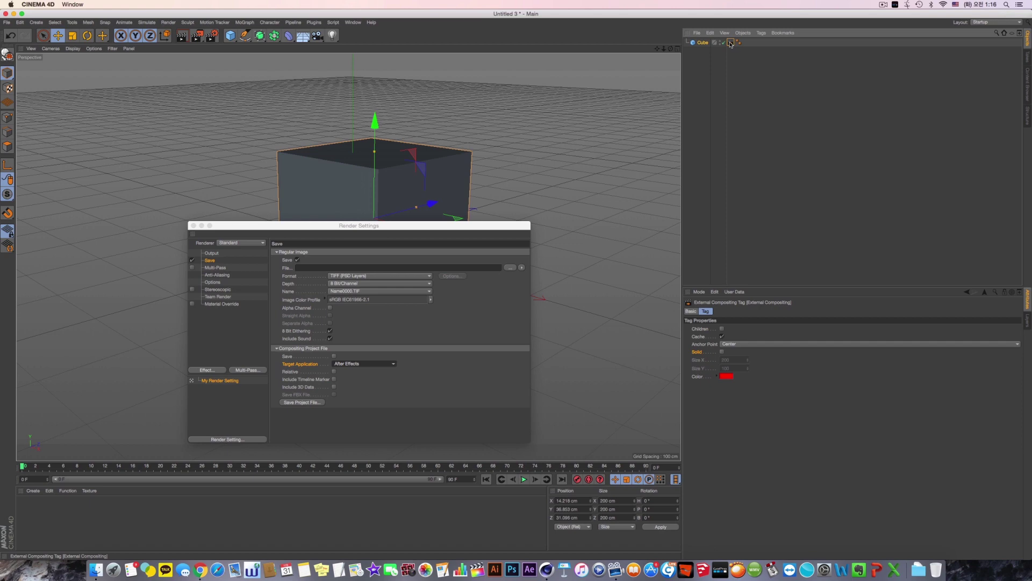
left_click(381, 245)
left_click(194, 225)
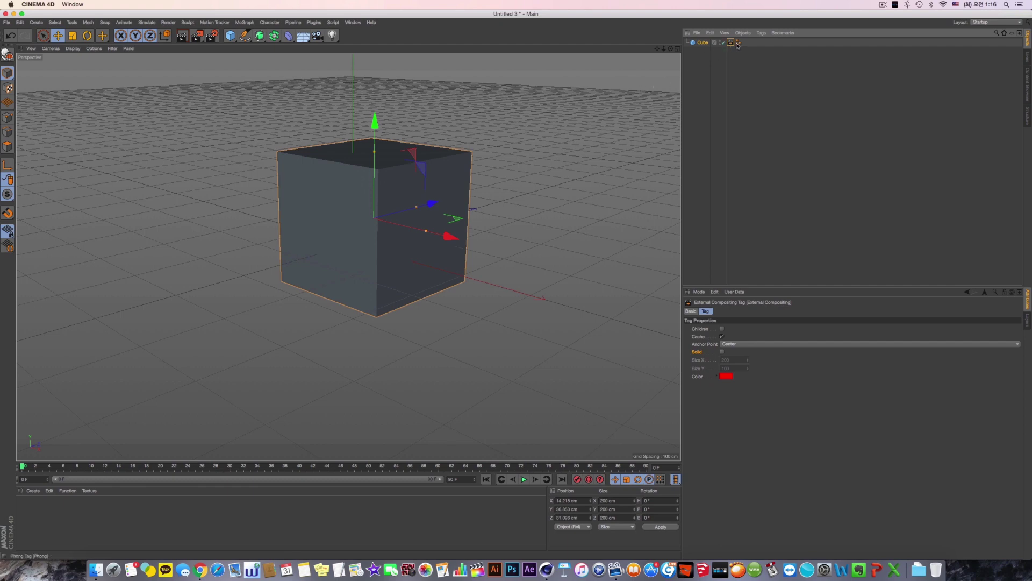
Add an Interaction tag to the cube.
right_click(704, 46)
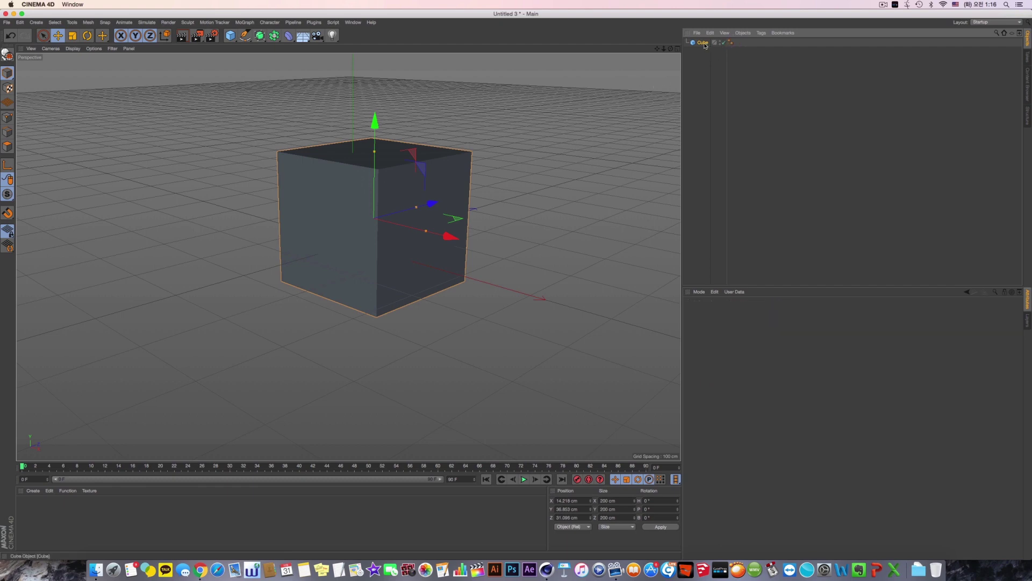
mouse_move(763, 48)
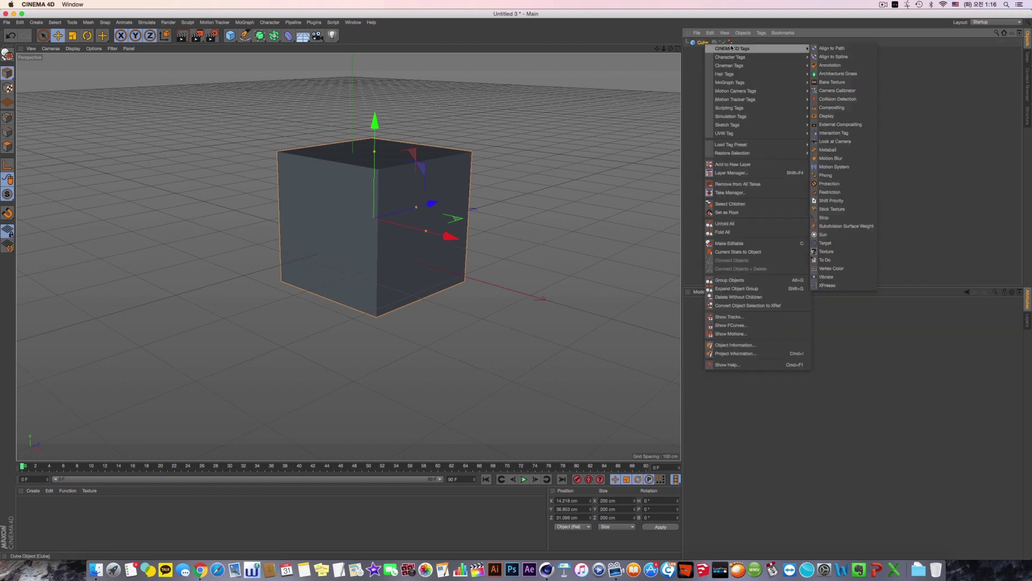
left_click(860, 134)
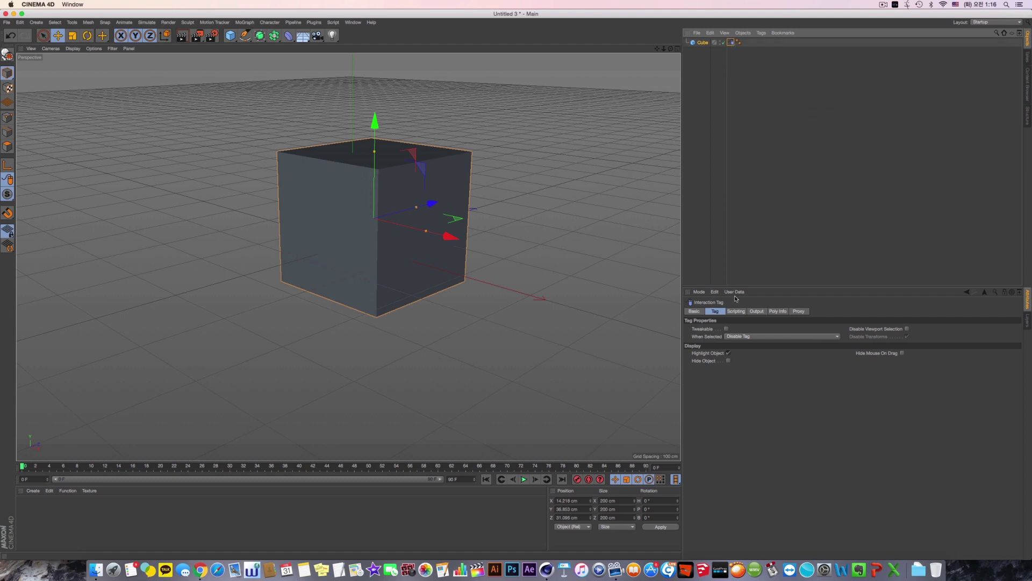
Set the Interaction tag's scripting language to Python, and review its script template, Output and Poly Info settings.
left_click(736, 311)
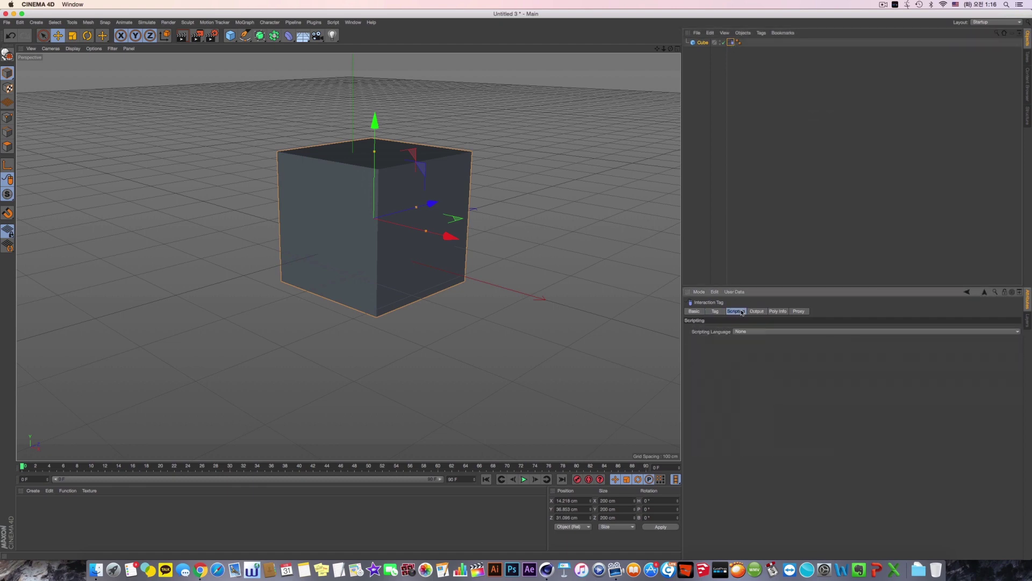
left_click(742, 332)
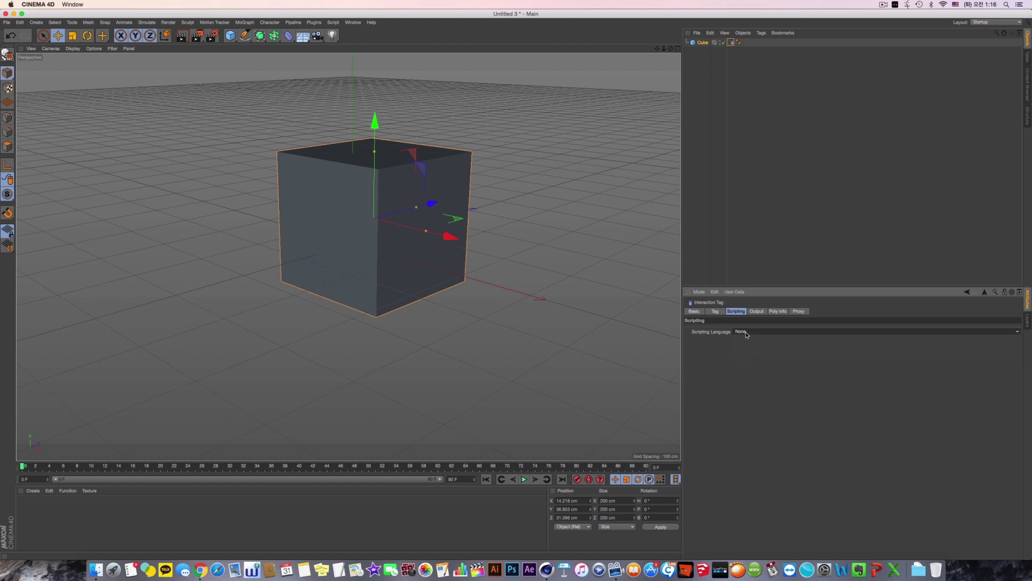
left_click(744, 356)
left_click(748, 337)
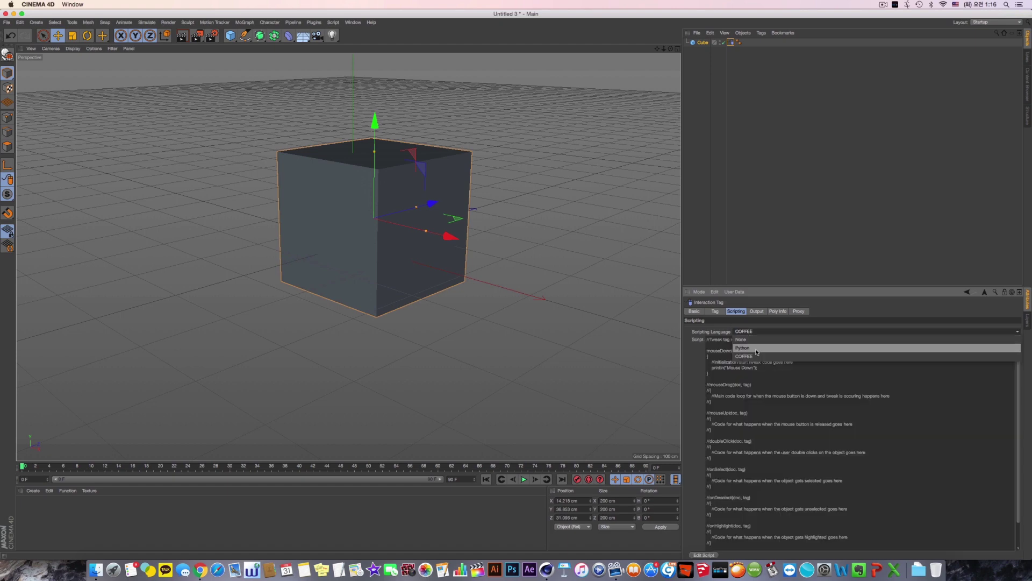
left_click(758, 349)
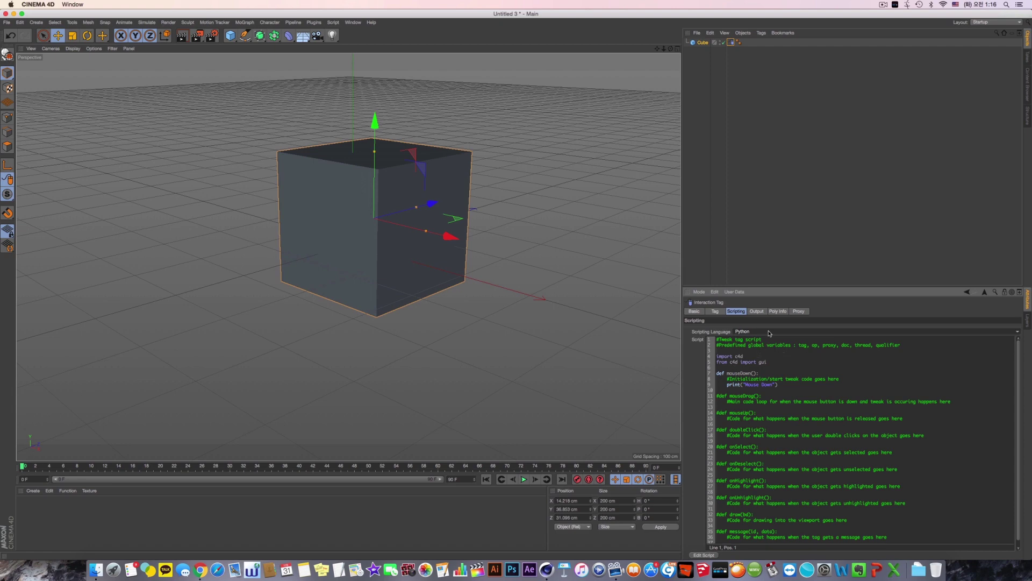
left_click(758, 417)
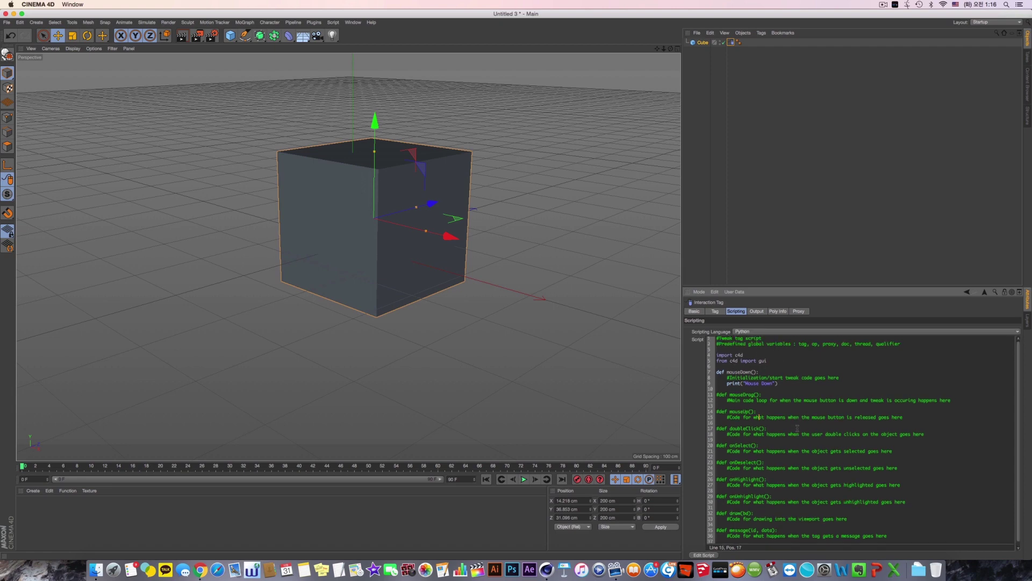
left_click(759, 312)
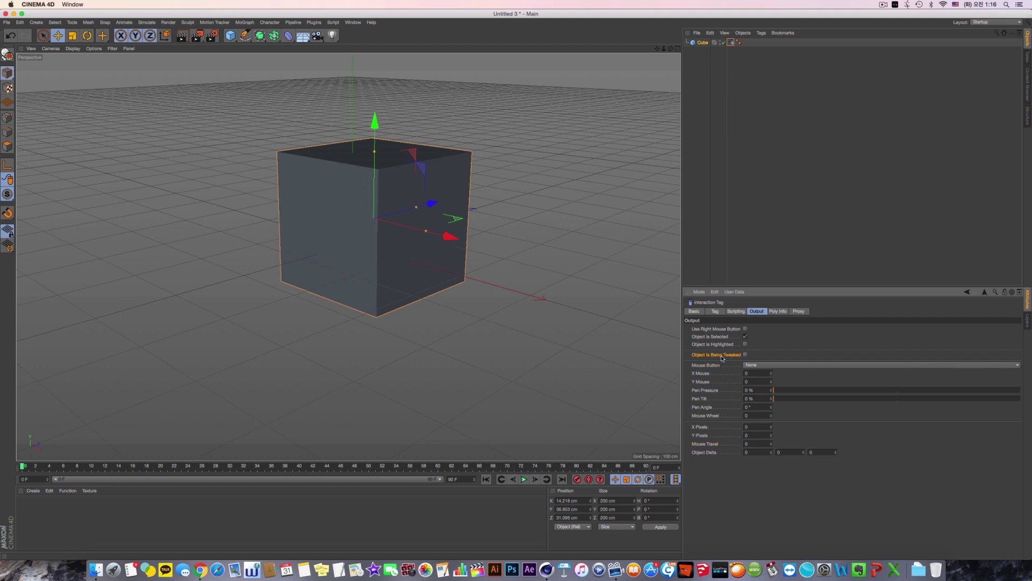
left_click(778, 312)
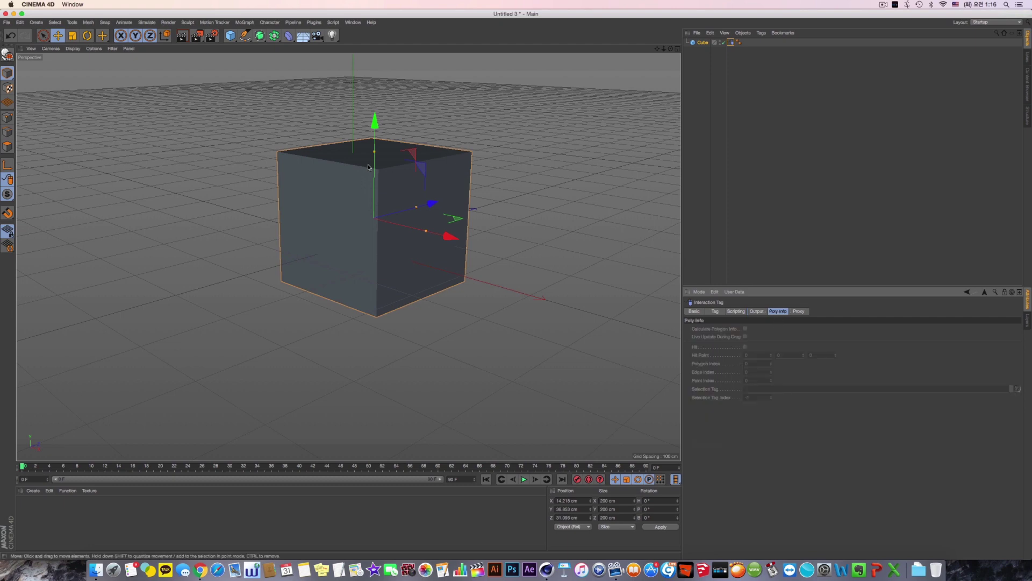
Move the cube around the viewport to about X 6, Y -15 cm, and reselect its Interaction tag.
left_click(385, 183)
left_click_drag(395, 185, 389, 205)
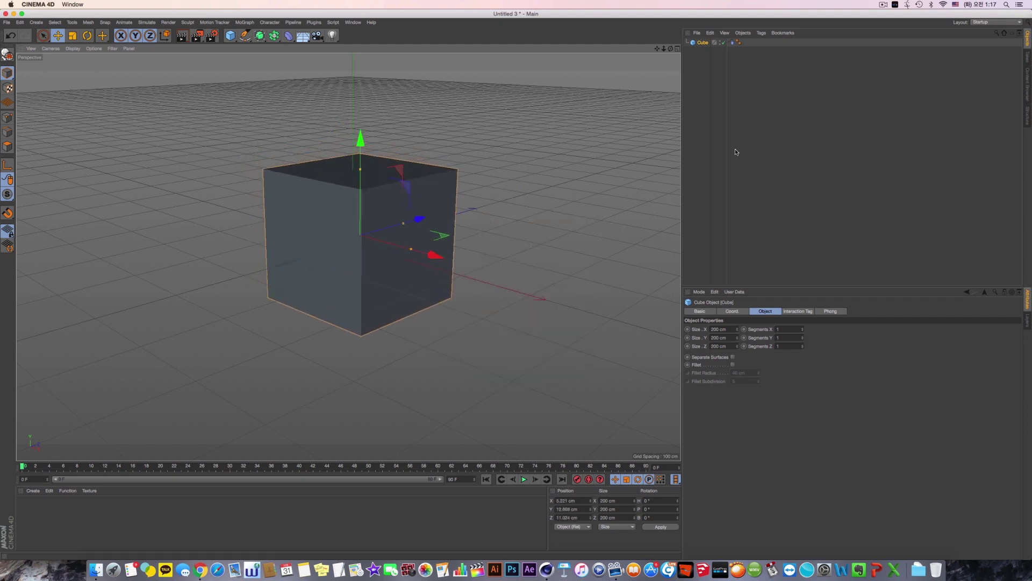
left_click(794, 312)
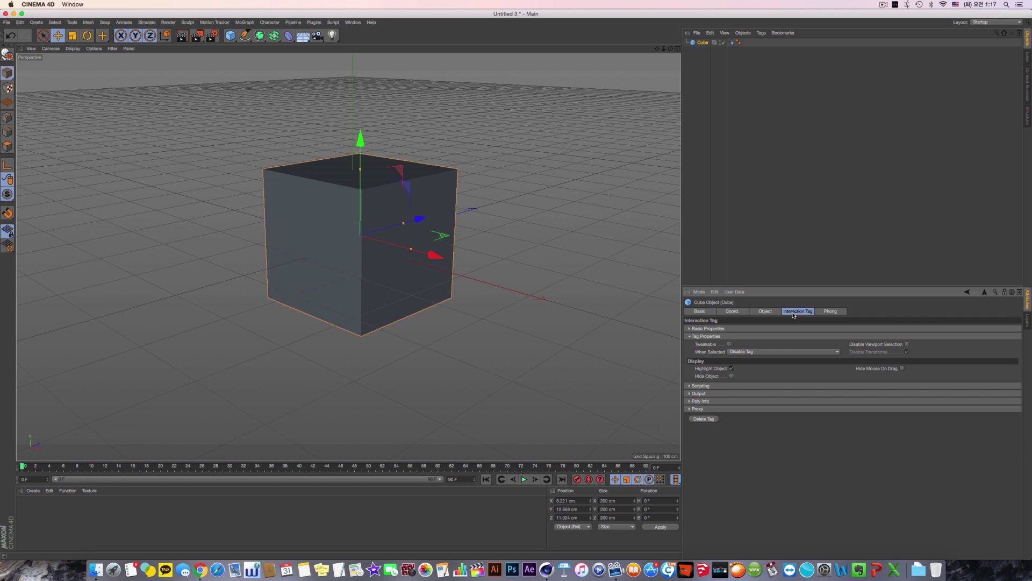
left_click(765, 312)
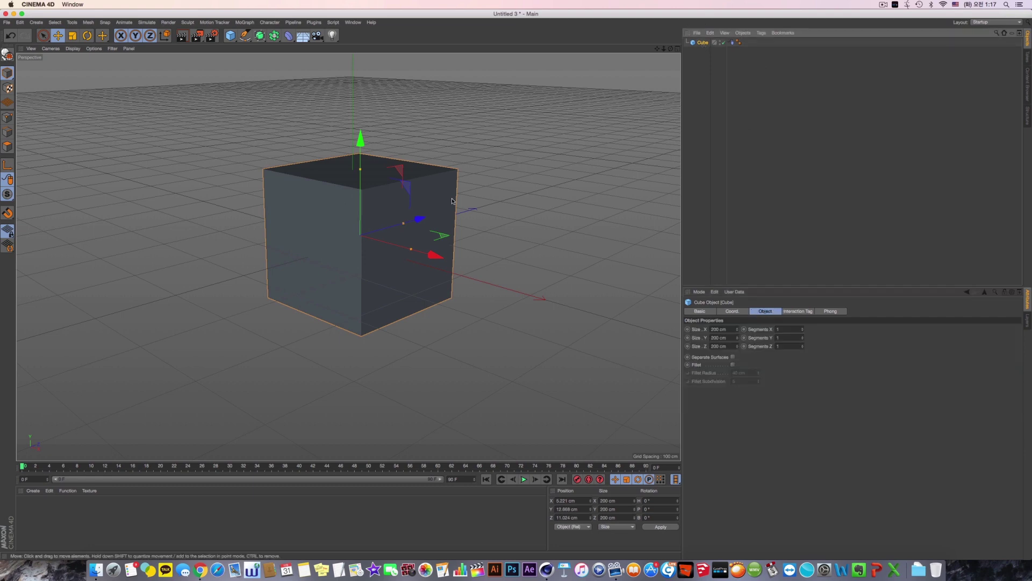
left_click_drag(398, 210, 325, 224)
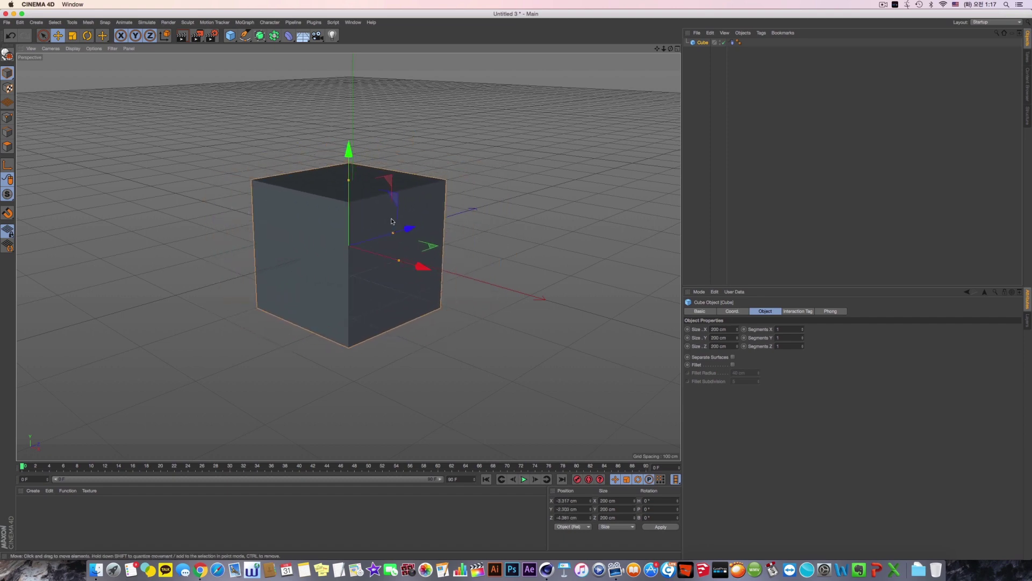
mouse_move(392, 220)
left_mouse_down()
mouse_move(422, 224)
mouse_move(404, 205)
mouse_move(390, 221)
mouse_move(398, 230)
mouse_move(392, 222)
left_mouse_up()
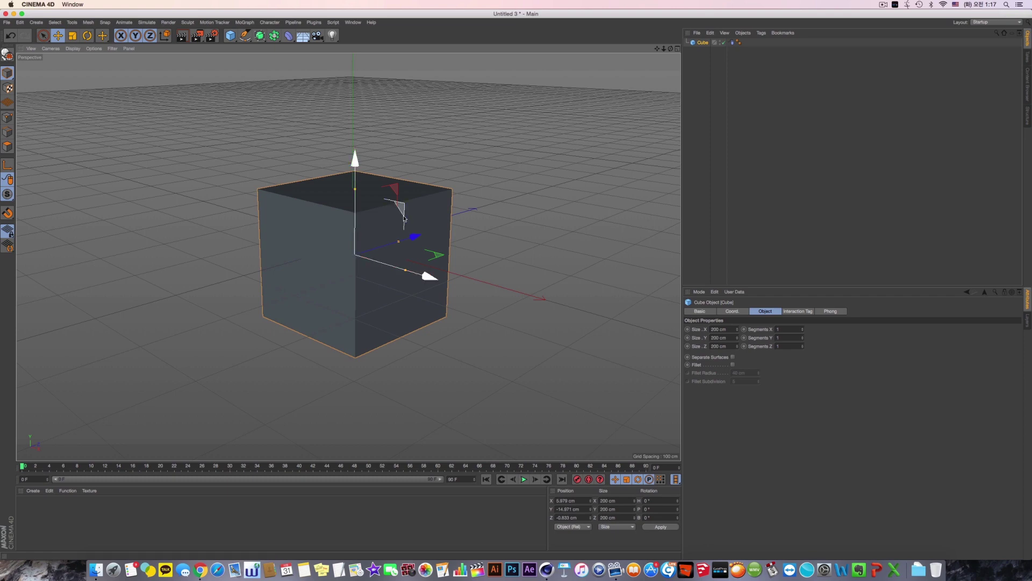
left_click(731, 43)
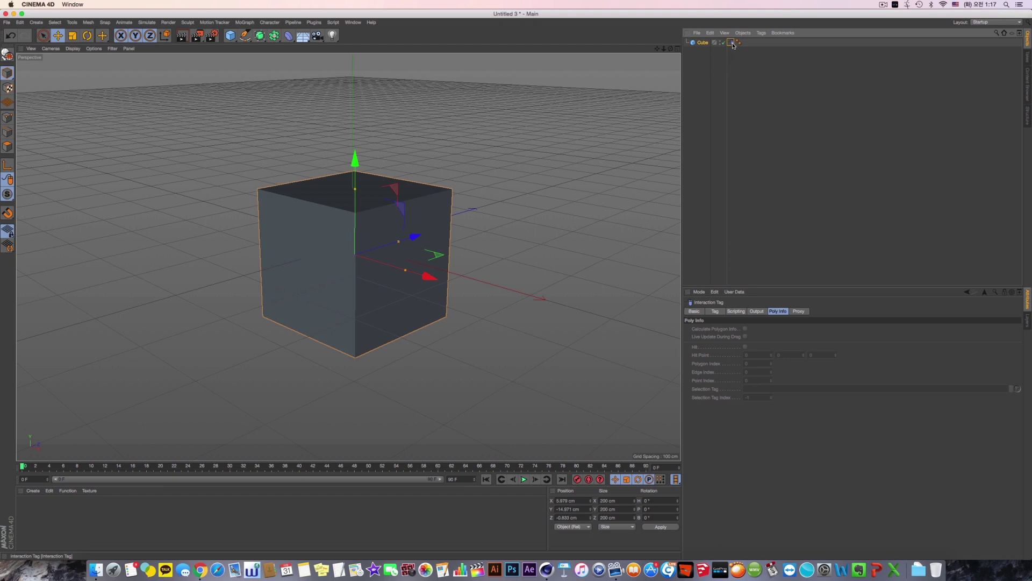
Open the Help for the Interaction tag, search it for "Interactive", and view the Annotation Tag interactive functions entry.
right_click(732, 44)
left_click(731, 44)
right_click(735, 46)
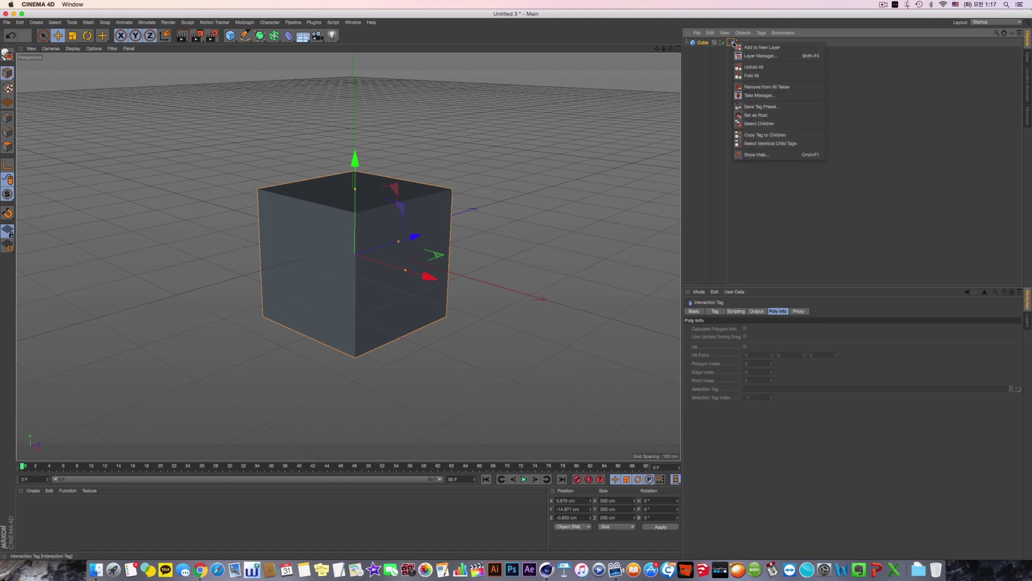
left_click(766, 154)
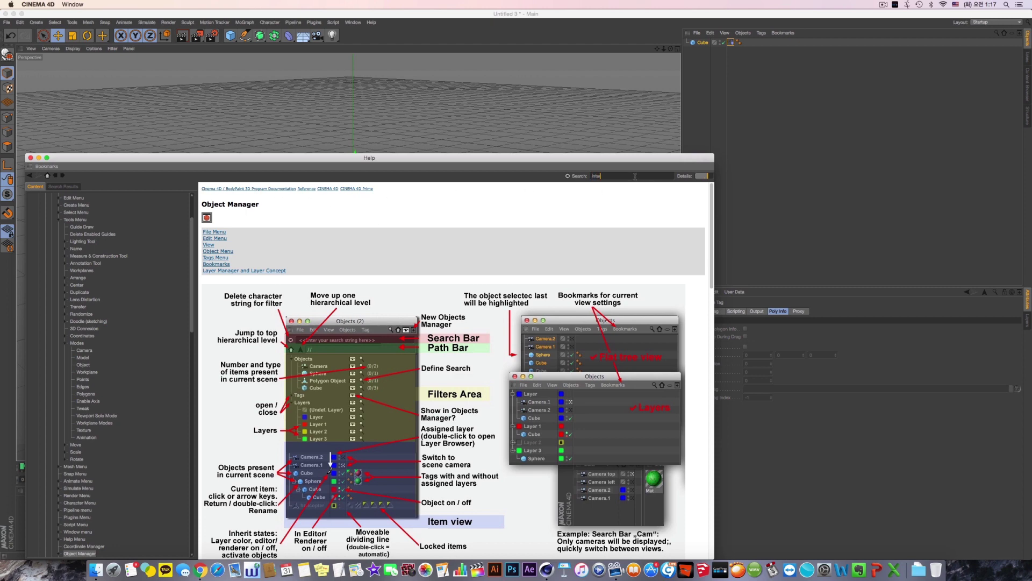
left_click(635, 177)
type("Interactive")
key("Return")
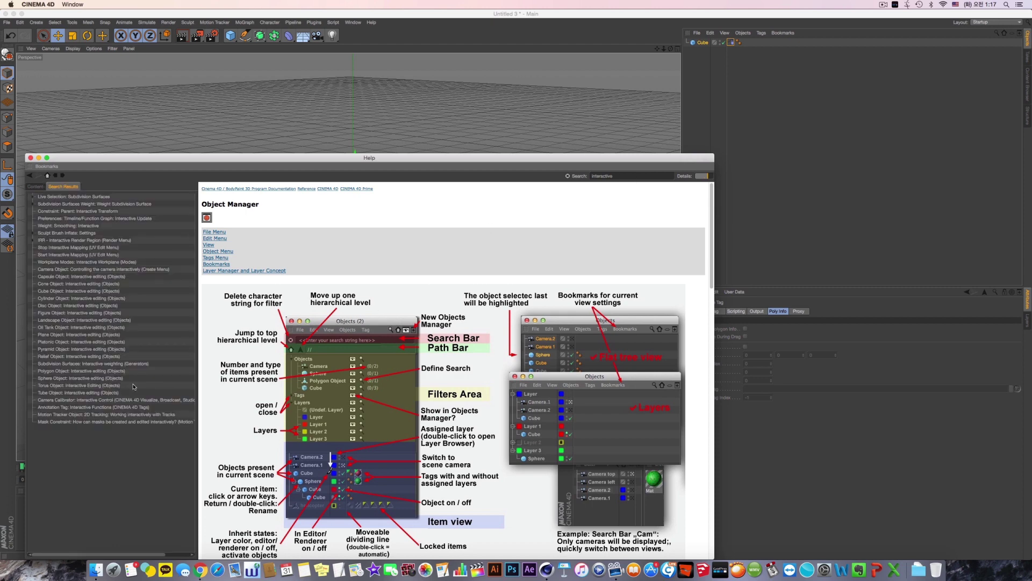
left_click(112, 409)
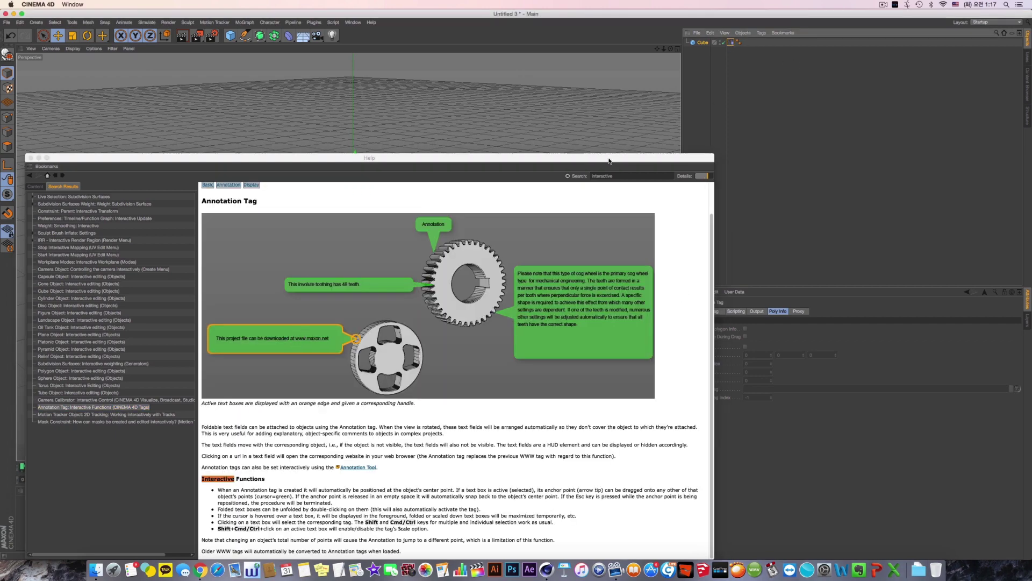
Search the Help for "Interaction", open the Interaction Tag article, and examine its two examples.
left_click_drag(676, 161, 845, 158)
left_click(797, 174)
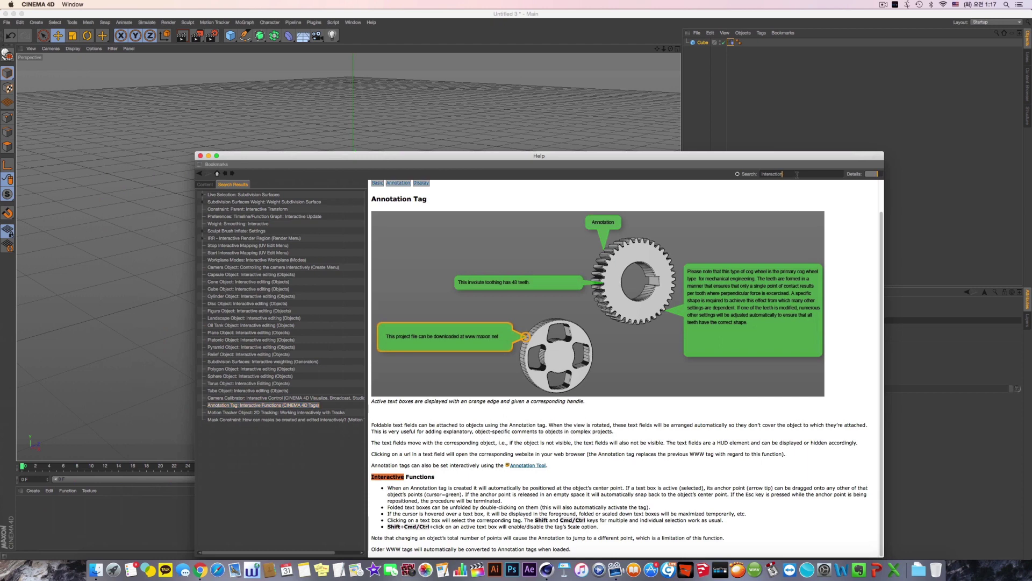
key("Return")
left_click(240, 203)
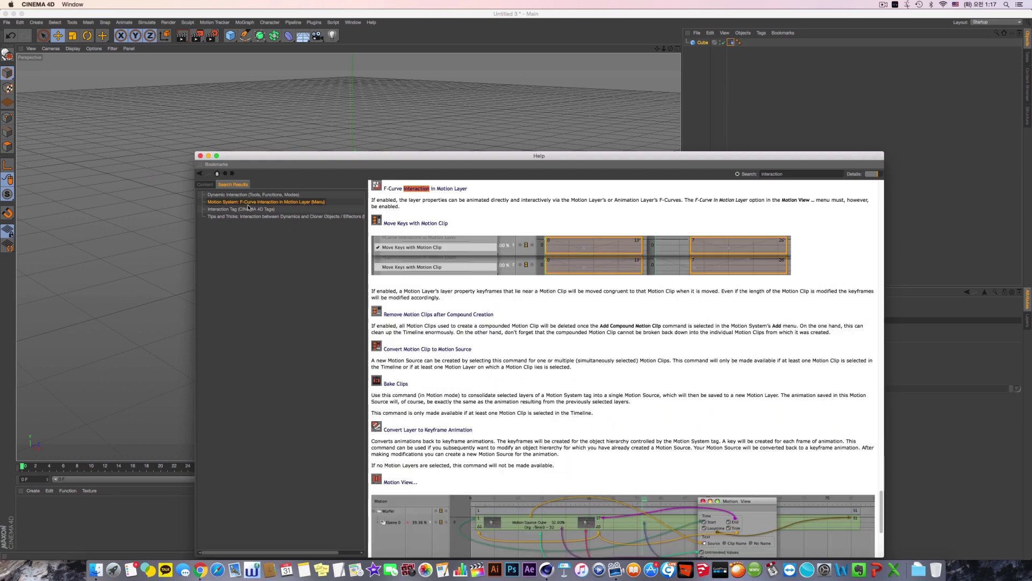
left_click(279, 217)
left_click(268, 210)
scroll(572, 351, "down", 10)
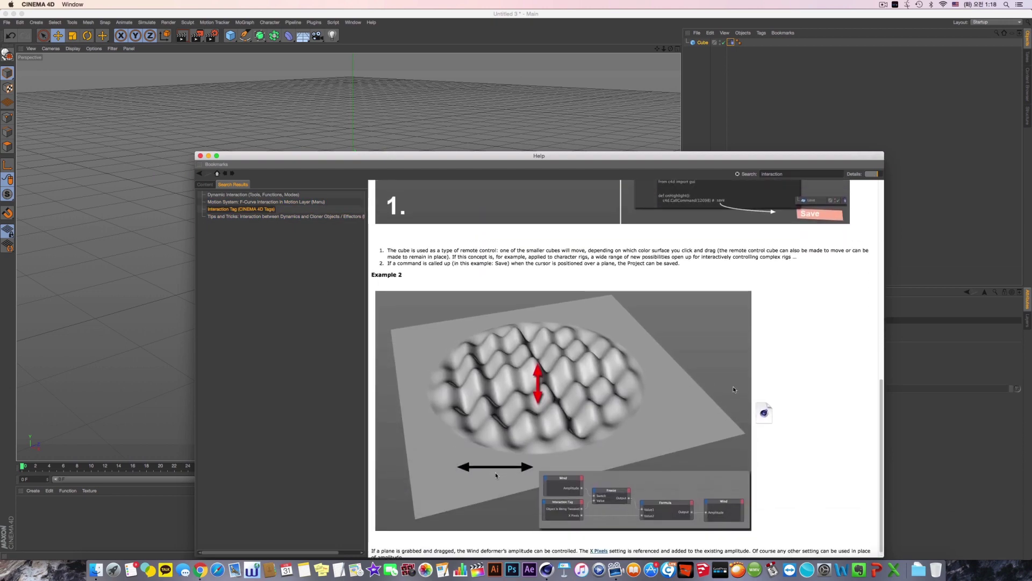
scroll(495, 483, "up", 10)
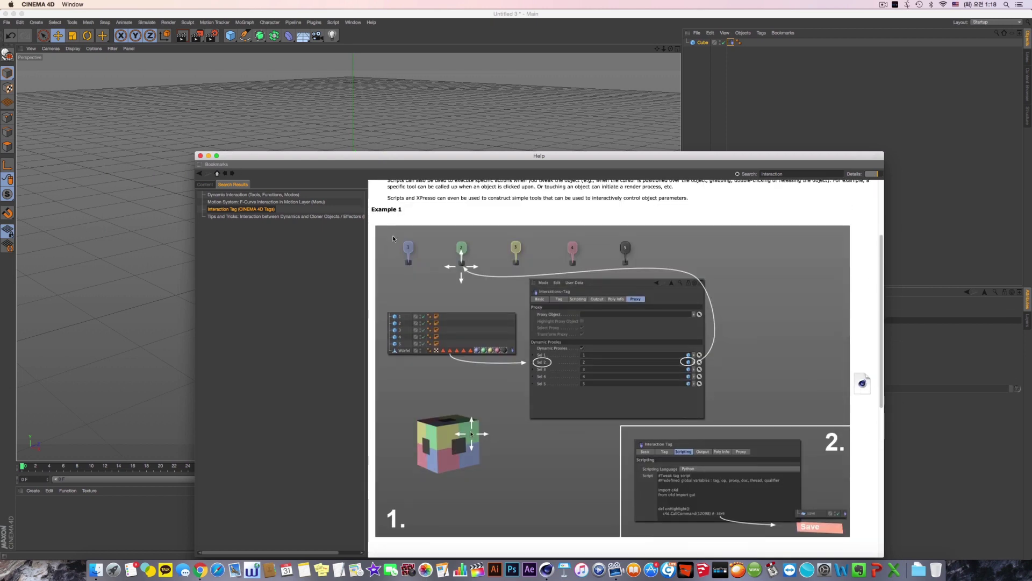
Open the Example 1 project from the Interaction Tag article, and move handle 1 by pulling on the multicoloured cube.
left_click(863, 382)
scroll(865, 387, "down", 4)
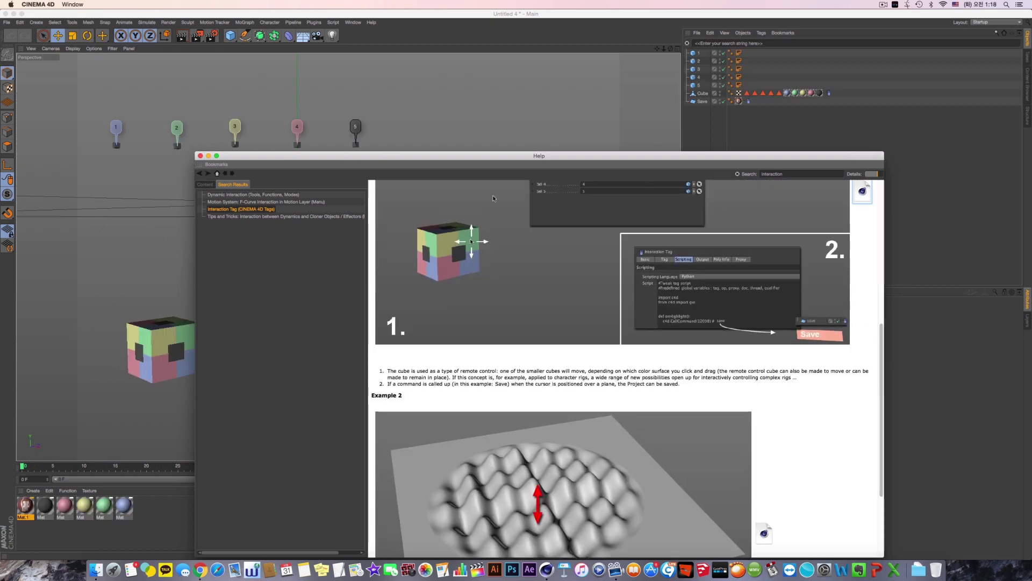
left_click_drag(263, 167, 374, 264)
left_click(178, 130)
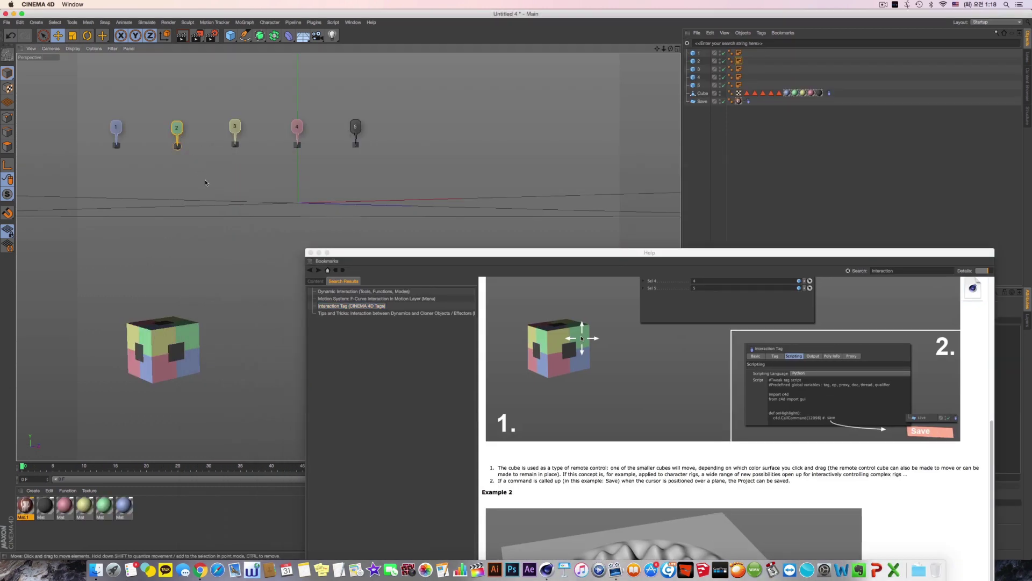
mouse_move(162, 321)
left_mouse_down()
mouse_move(220, 320)
mouse_move(234, 273)
left_mouse_up()
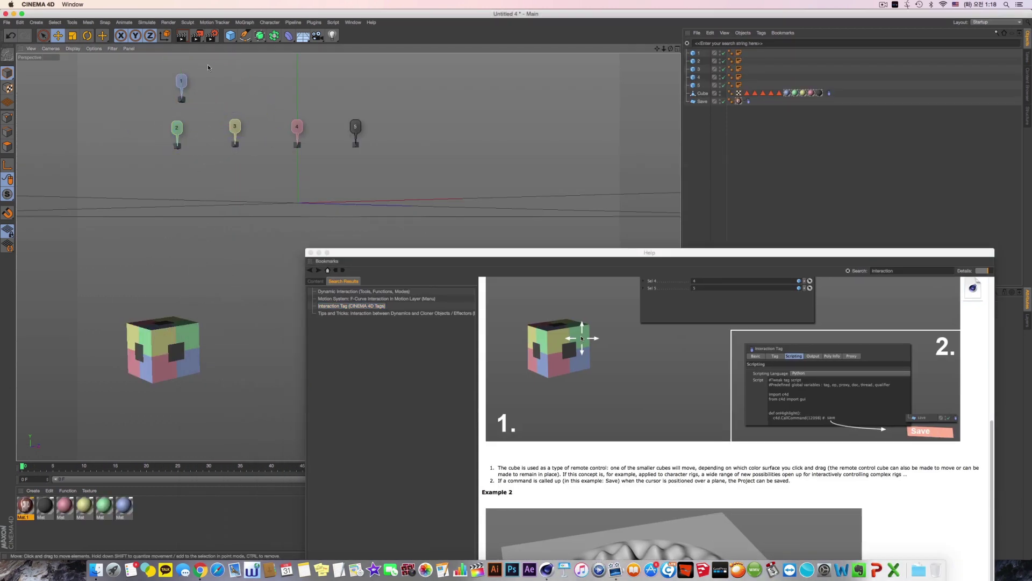
Try out handle 1 of the example project by selecting it and moving it directly in the viewport.
left_click(181, 84)
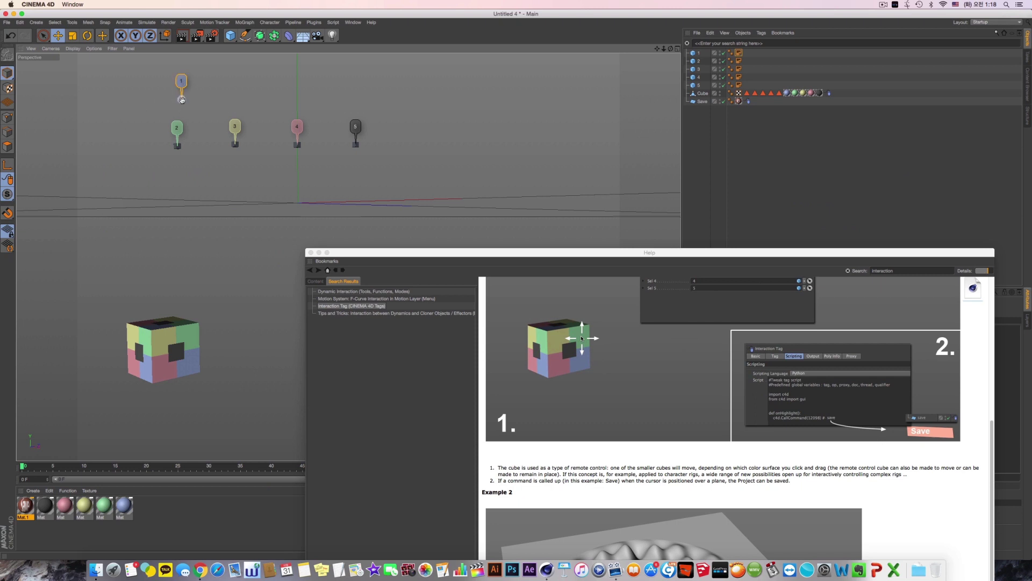
mouse_move(181, 85)
left_mouse_down()
mouse_move(119, 129)
mouse_move(117, 148)
left_mouse_up()
mouse_move(182, 87)
left_mouse_down()
mouse_move(192, 118)
mouse_move(234, 155)
mouse_move(236, 146)
mouse_move(271, 144)
left_mouse_up()
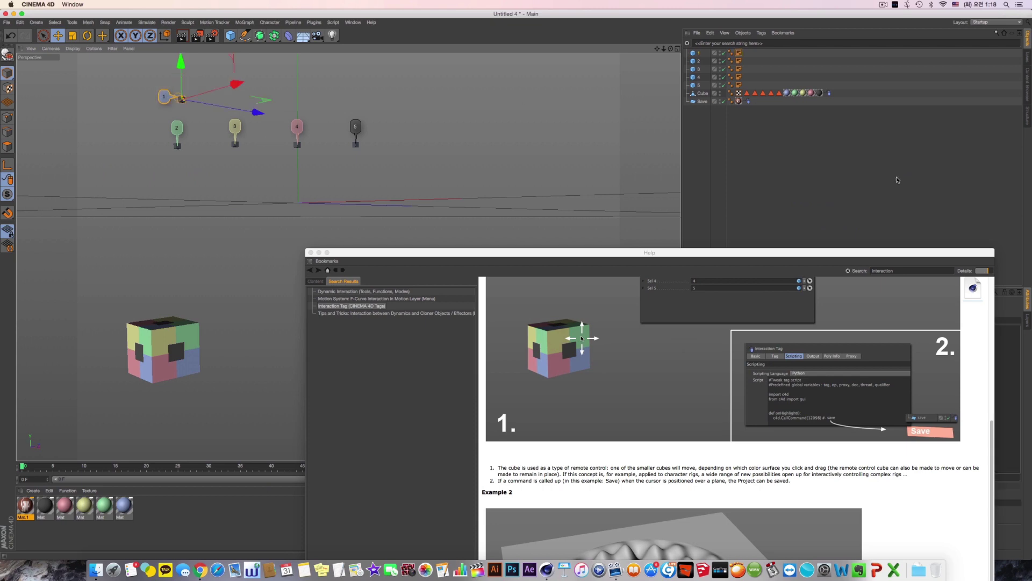
left_click_drag(769, 252, 770, 206)
left_click(112, 177)
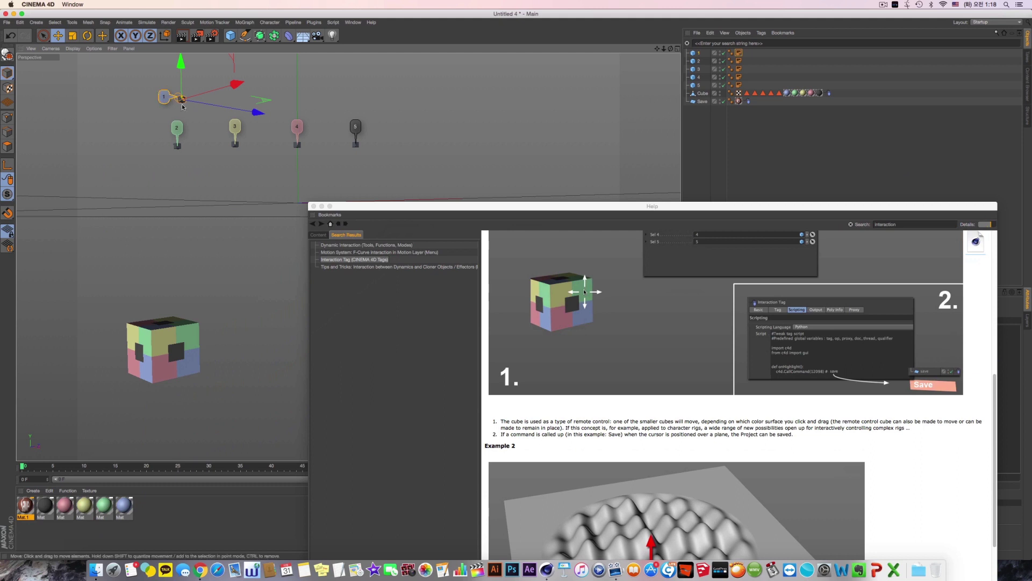
mouse_move(178, 99)
left_mouse_down()
mouse_move(171, 120)
mouse_move(108, 165)
left_mouse_up()
left_click_drag(184, 100, 195, 174)
left_click(209, 171)
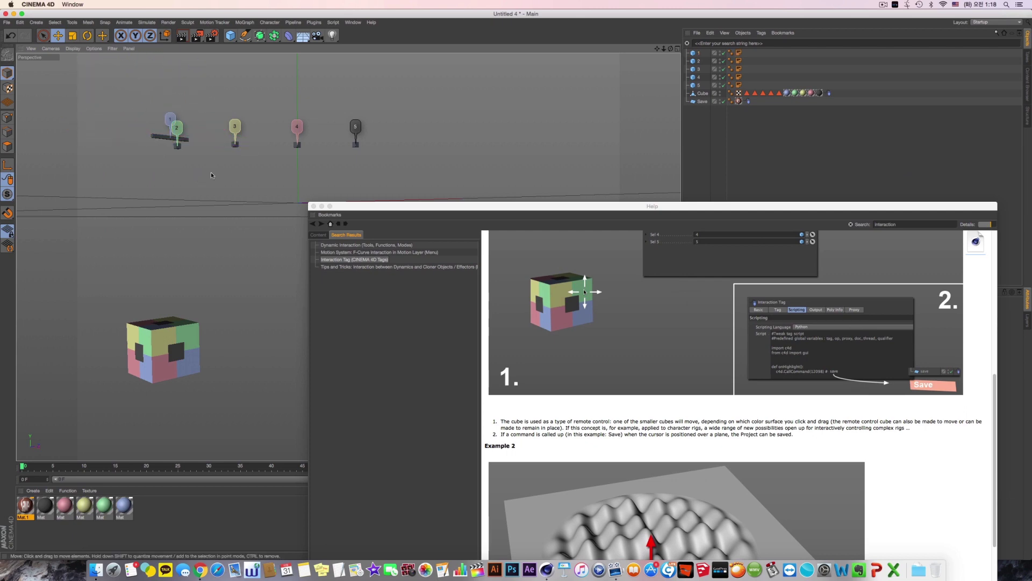
Close the example project and the Help window to return to the cube scene.
key("super+w")
left_click(496, 183)
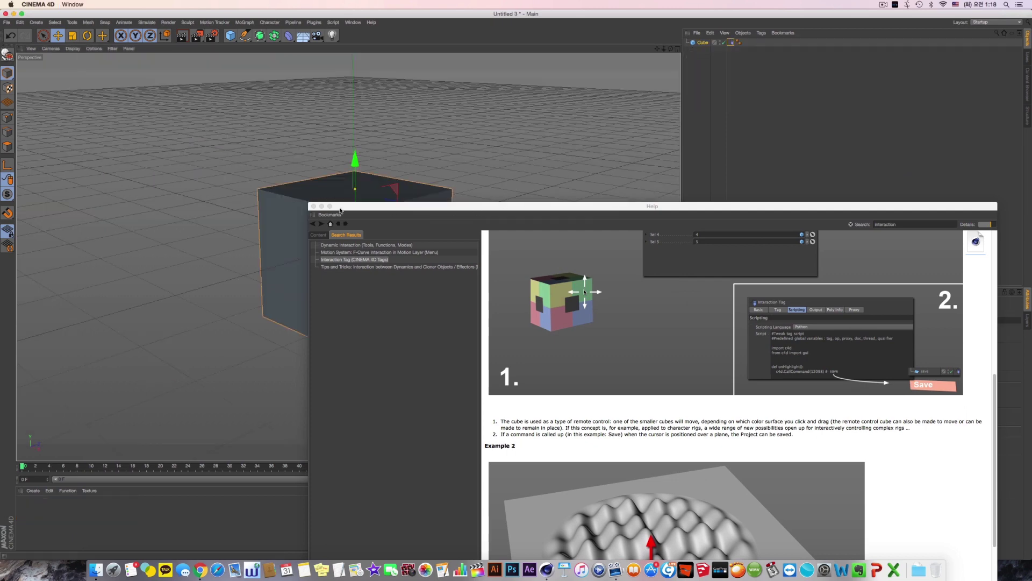
left_click(314, 206)
Delete the cube's Interaction tag, and add a Look at Camera tag in its place.
left_click(731, 43)
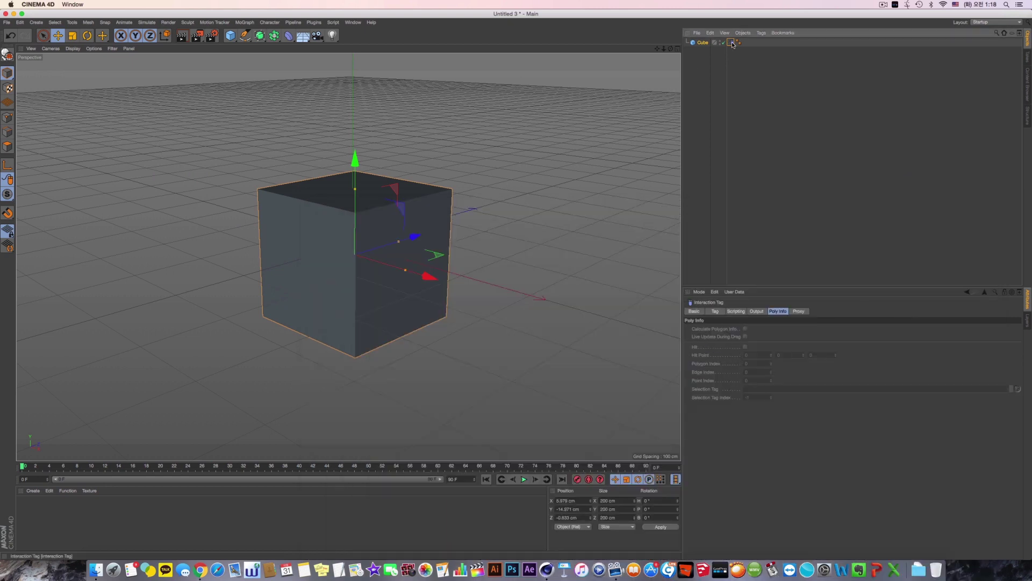
key("Delete")
right_click(708, 43)
mouse_move(750, 49)
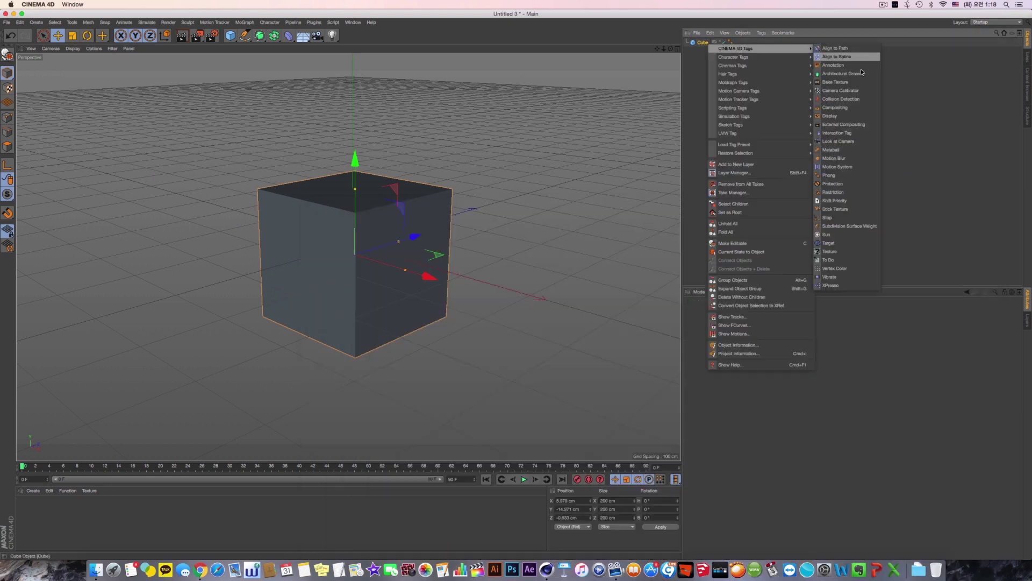
left_click(859, 142)
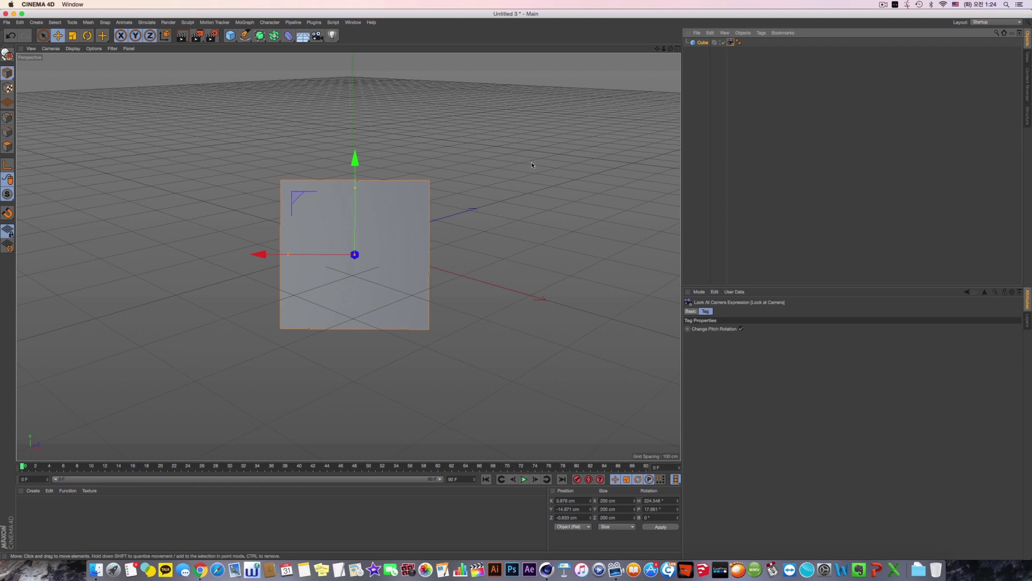
left_click_drag(531, 164, 446, 269, "alt")
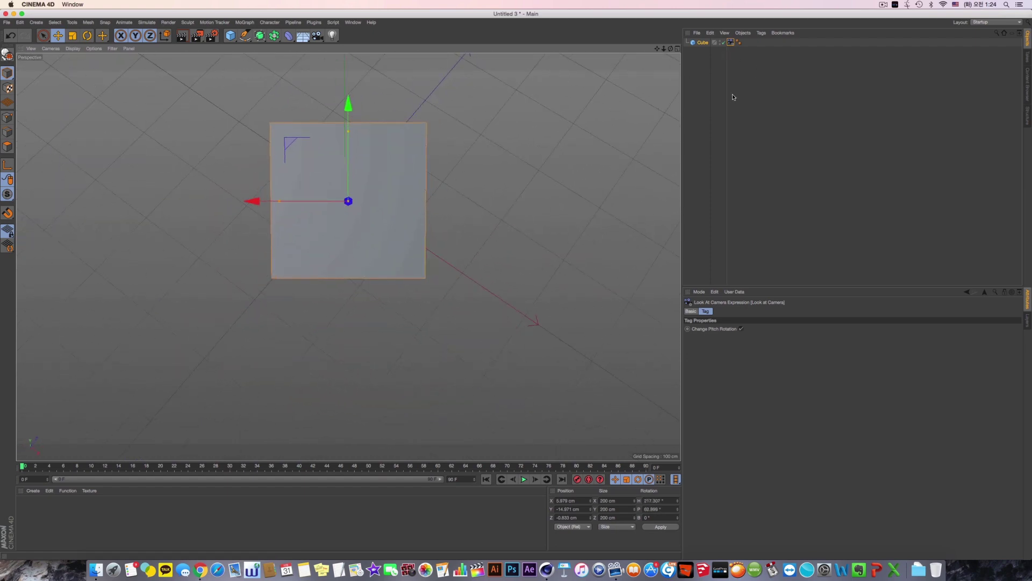
Delete the Look at Camera tag, and set the cube's heading and pitch rotation to 0°.
left_click(739, 77)
left_click(416, 246)
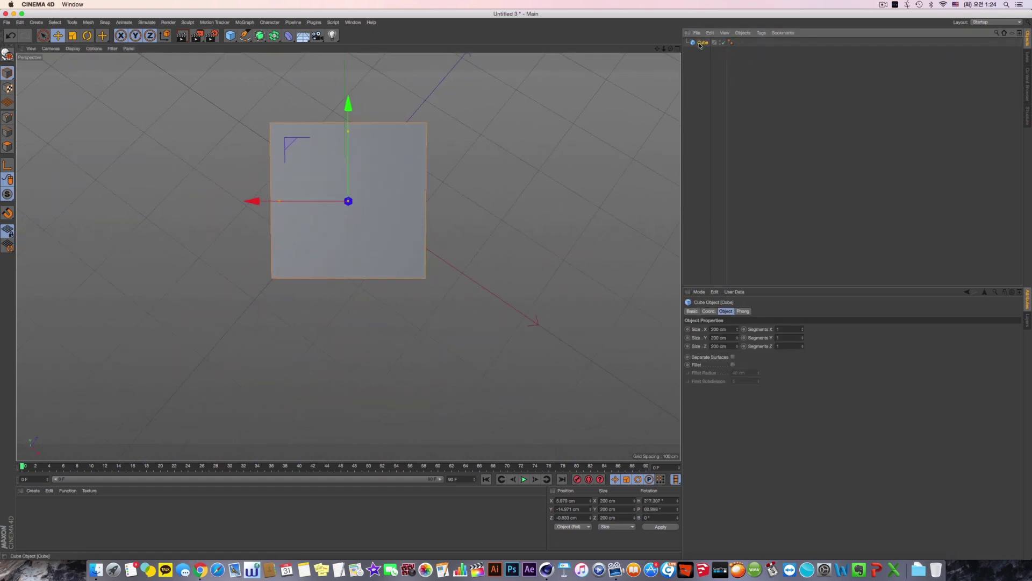
left_click_drag(416, 246, 608, 132, "alt")
left_click(708, 311)
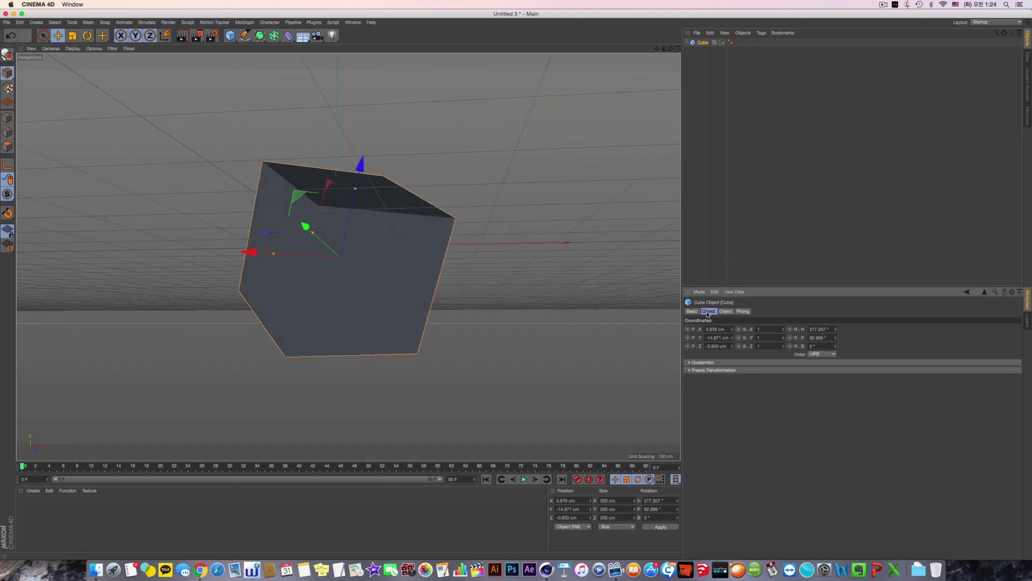
double_click(825, 331)
type("0")
key("Tab")
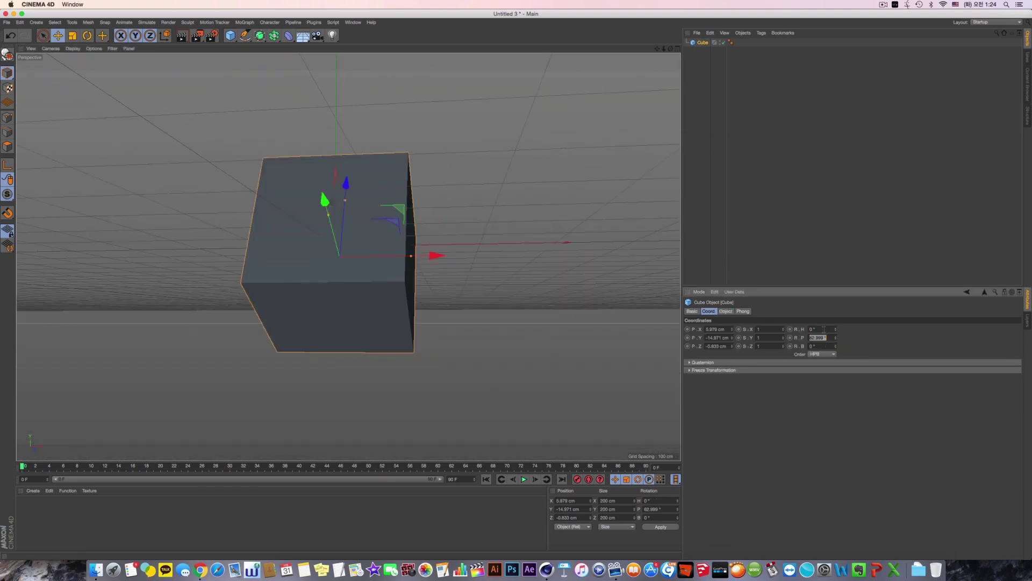
type("0")
key("Return")
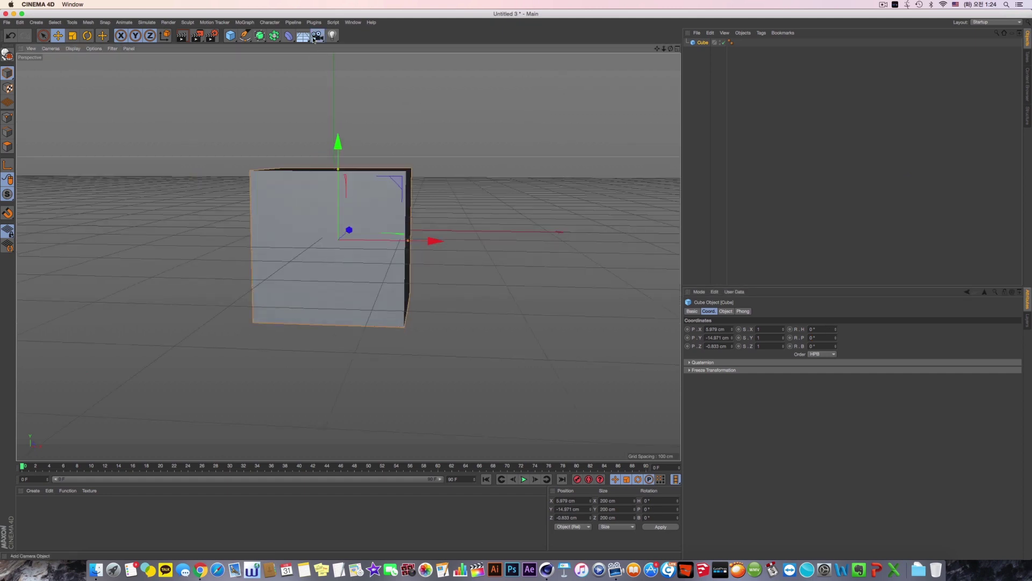
Add a camera to the scene, look through it, and position it to view the cube from an elevated corner angle.
left_click(318, 36)
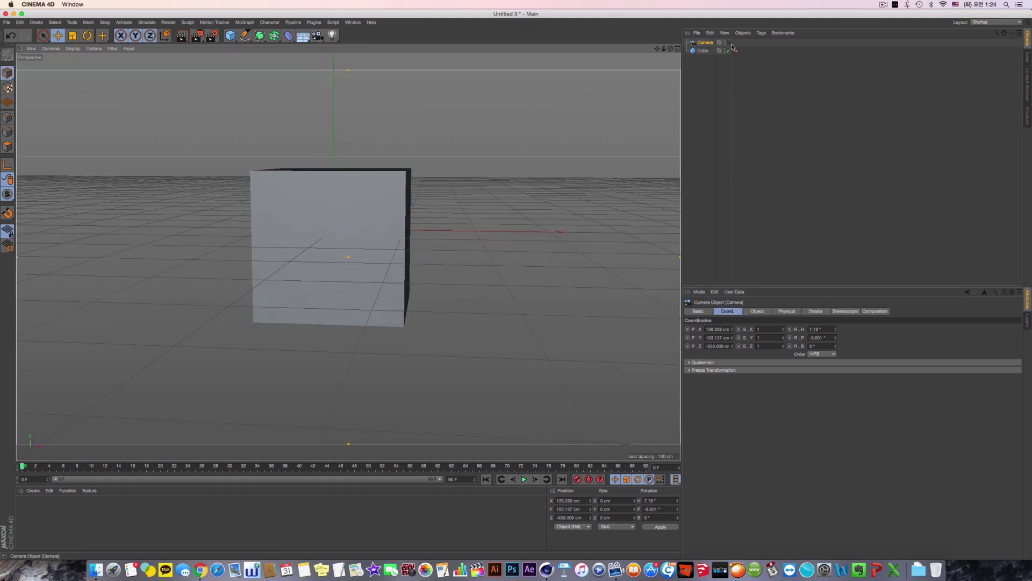
mouse_move(428, 192)
left_mouse_down("alt")
mouse_move(410, 216)
mouse_move(428, 198)
left_mouse_up("alt")
middle_click_drag(428, 198, 402, 250, "alt")
middle_click(401, 249)
left_click_drag(297, 184, 250, 194, "alt")
right_click_drag(497, 175, 455, 190, "alt")
right_click_drag(532, 311, 486, 318, "alt")
right_click_drag(223, 326, 187, 343, "alt")
middle_click_drag(243, 232, 149, 231, "alt")
mouse_move(162, 203)
left_mouse_down("alt")
mouse_move(181, 210)
mouse_move(156, 211)
left_mouse_up("alt")
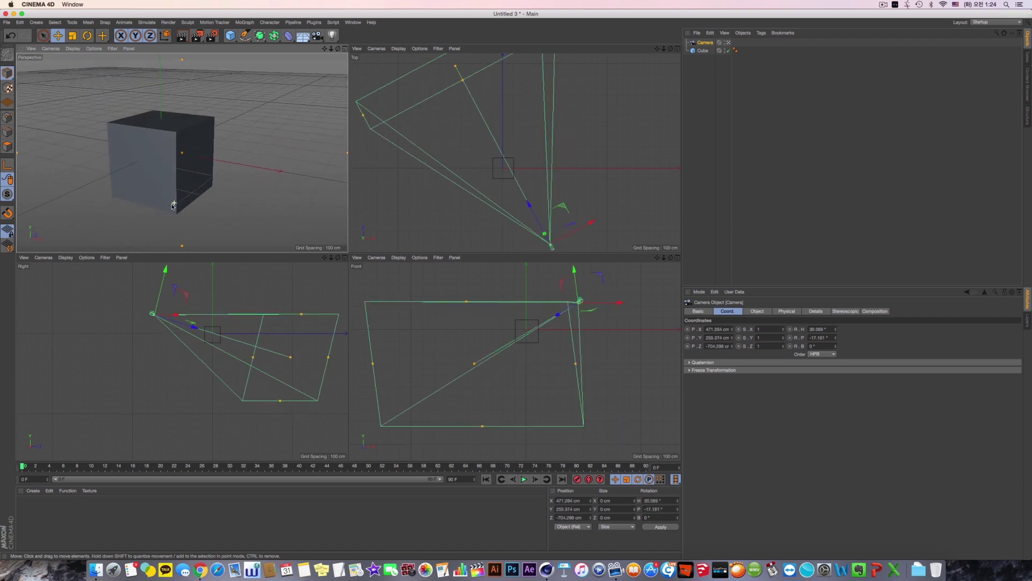
middle_click(157, 210)
middle_click_drag(315, 175, 336, 139, "alt")
Add a Look at Camera tag to the cube while looking through the new camera.
right_click(701, 50)
mouse_move(753, 54)
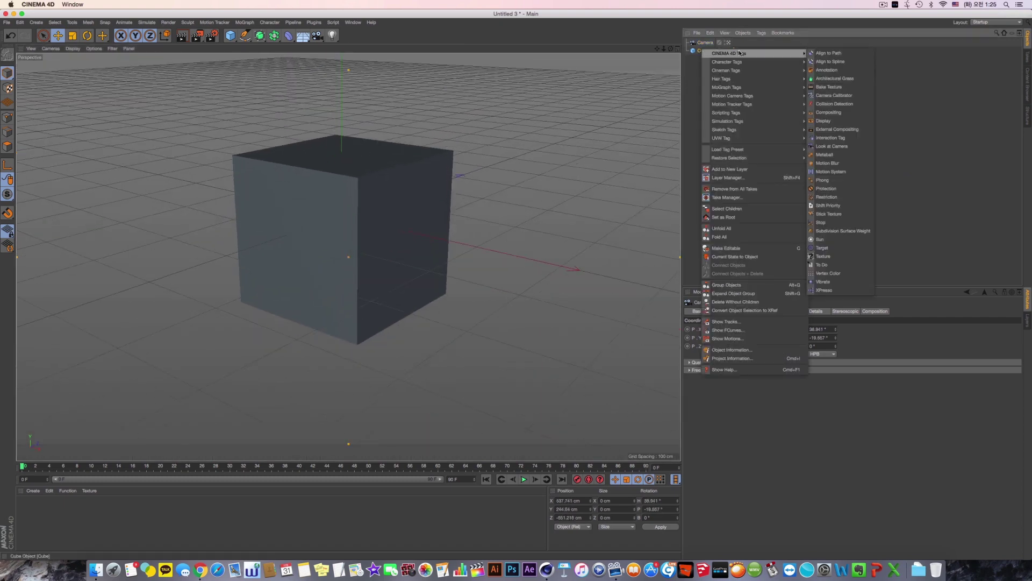
left_click(831, 146)
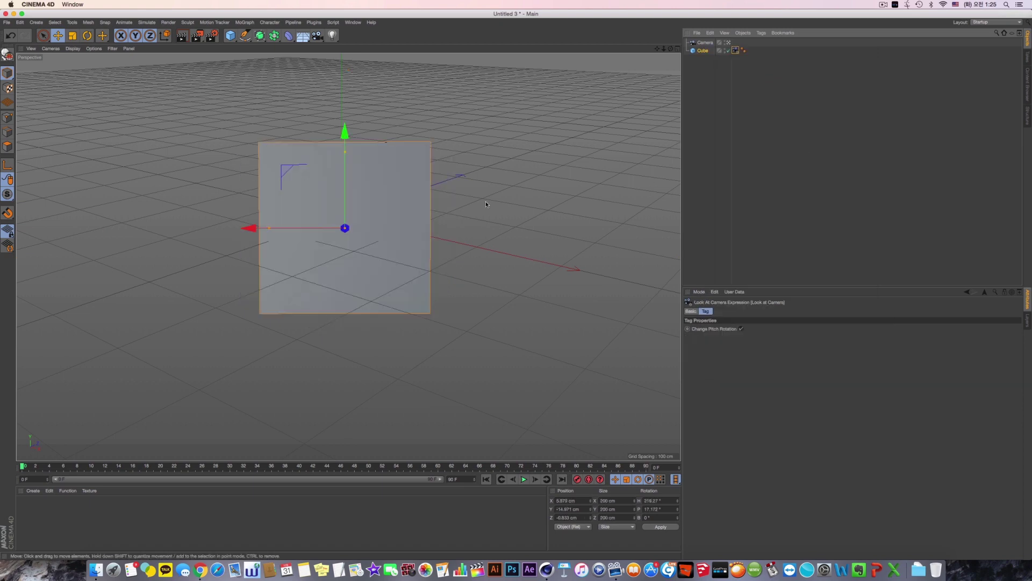
Move the camera away from the cube in the Top view, to about X 735, Z -869 cm.
middle_click(485, 201)
middle_click(288, 181)
middle_click(286, 184)
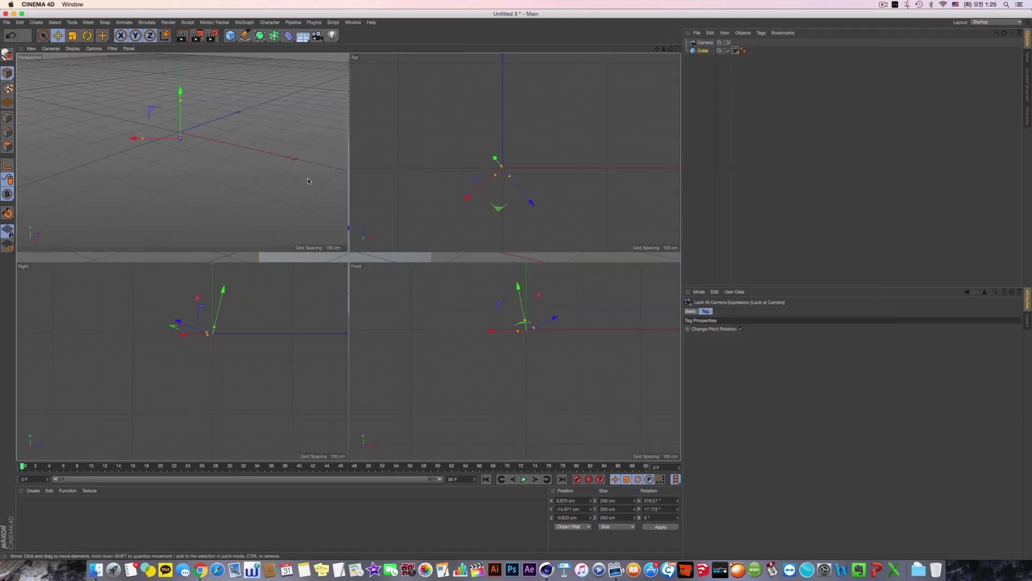
left_click(526, 150)
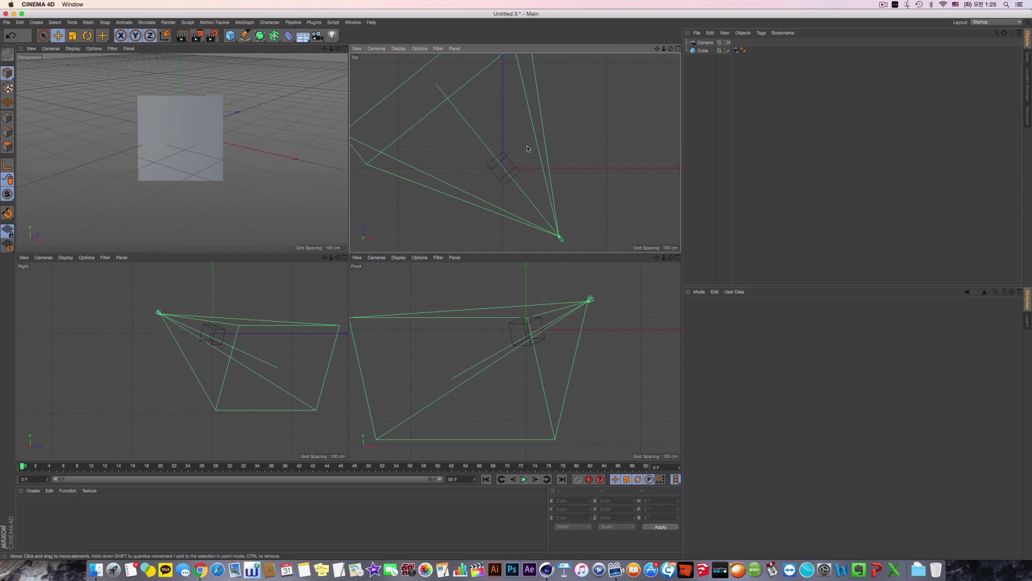
left_click_drag(580, 197, 579, 271)
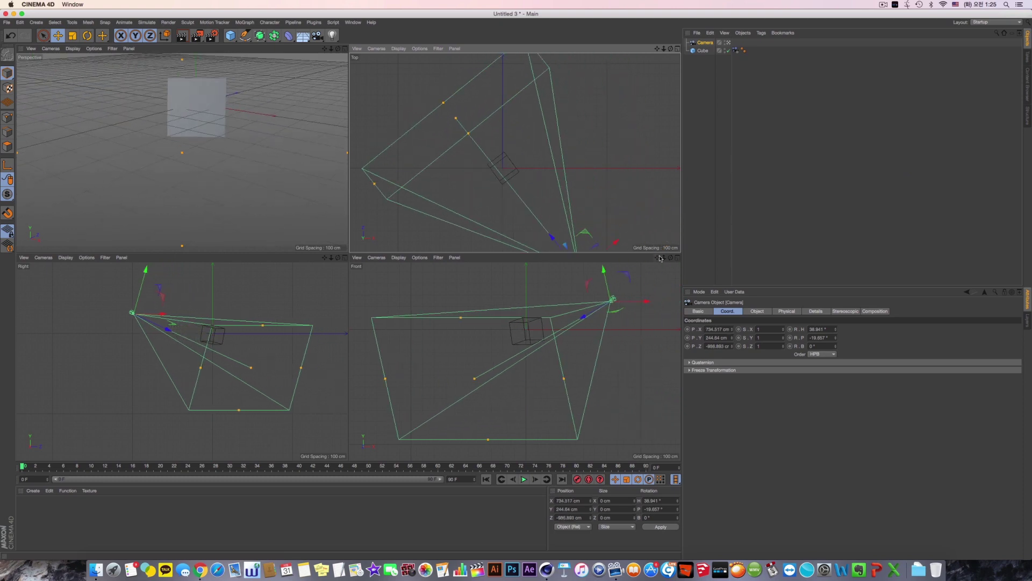
Rotate the camera to about 23° heading and -4° bank, and reframe the cube through it.
mouse_move(835, 329)
left_mouse_down()
mouse_move(821, 329)
mouse_move(835, 322)
mouse_move(834, 385)
mouse_move(835, 349)
left_mouse_up()
middle_click(255, 210)
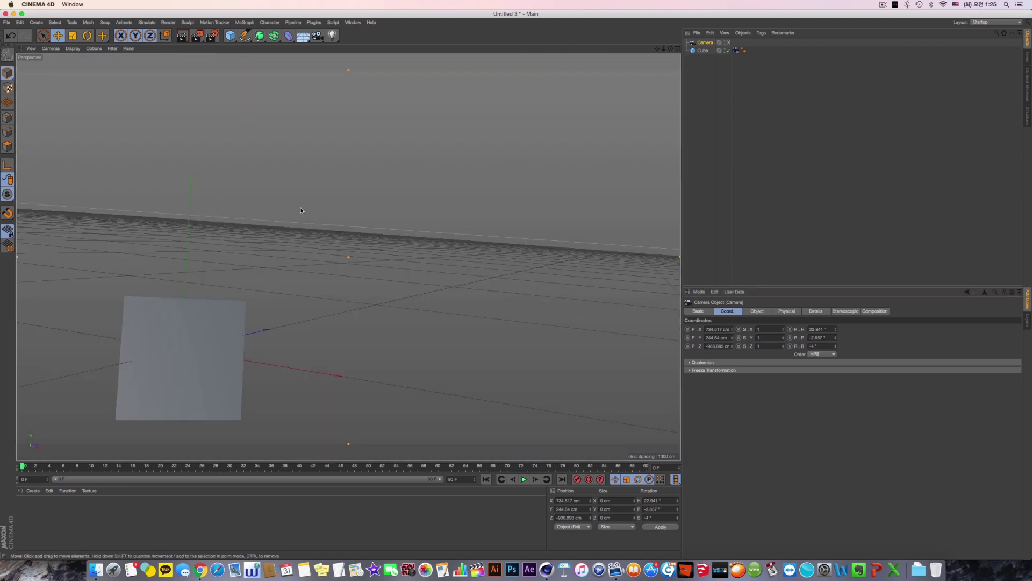
left_click_drag(360, 215, 356, 231, "alt")
middle_click_drag(356, 232, 455, 208, "alt")
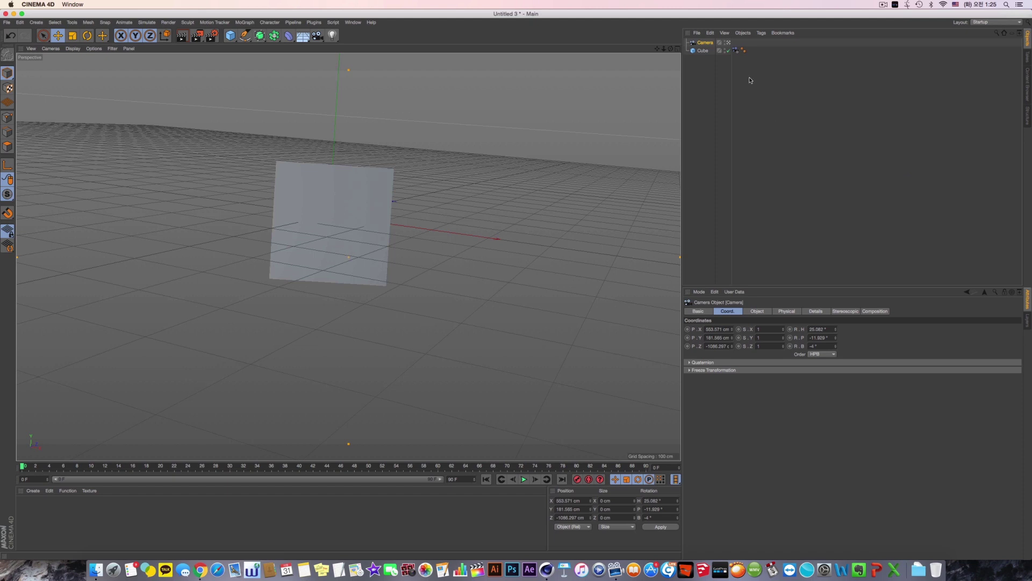
Delete the camera from the scene and the Look at Camera tag from the cube.
left_click(736, 50)
left_click(707, 43)
key("Delete")
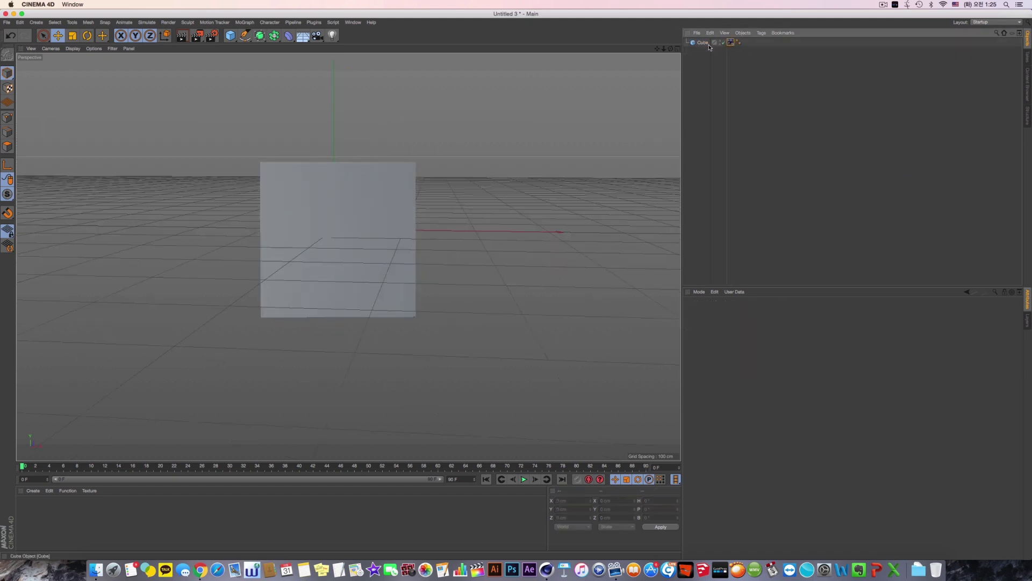
left_click(705, 43)
left_click(730, 43)
key("Delete")
left_click(712, 43)
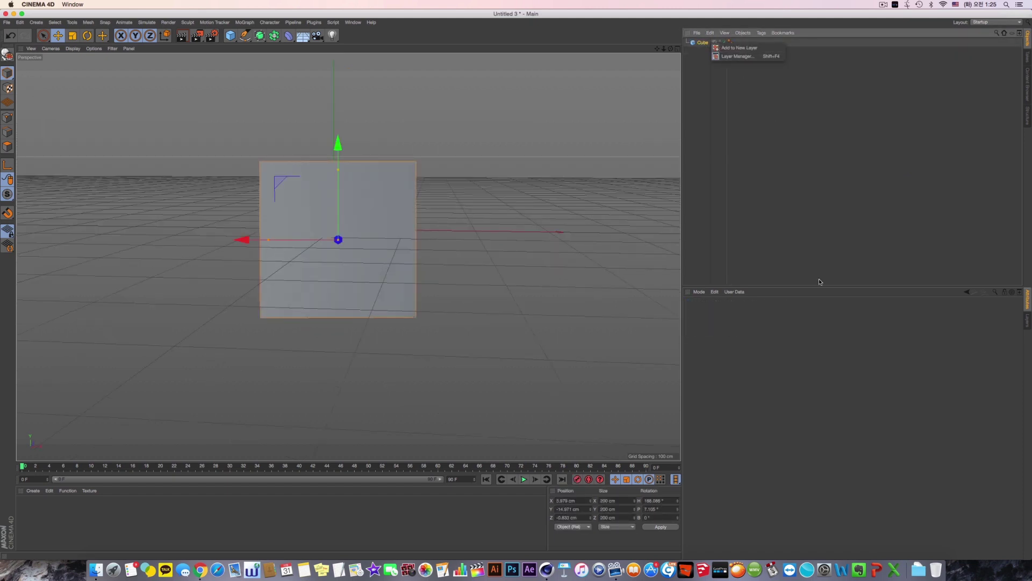
Reset the cube's heading and pitch rotation to 0°.
left_click(702, 44)
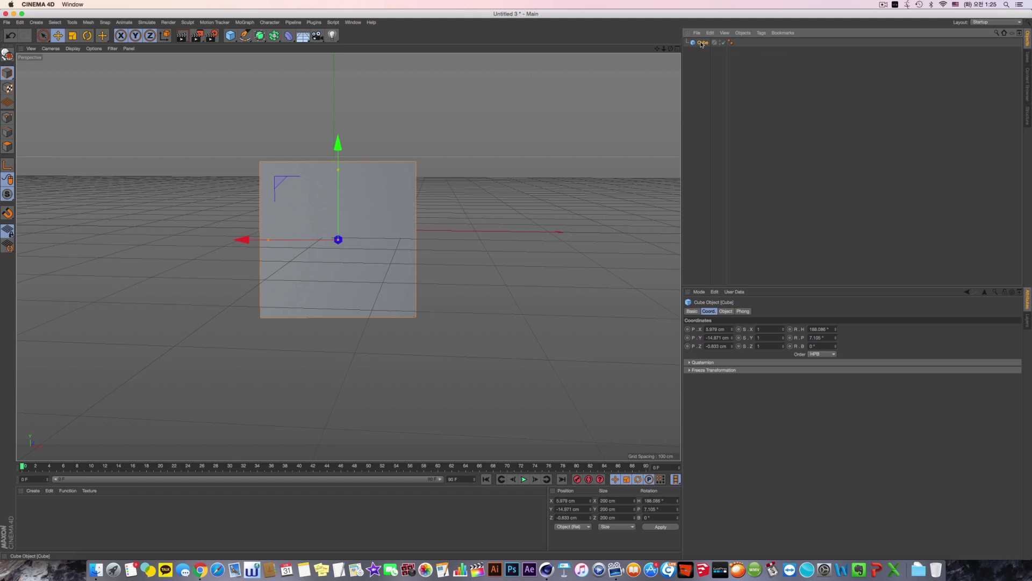
double_click(821, 329)
type("0")
key("Tab")
type("0")
key("Return")
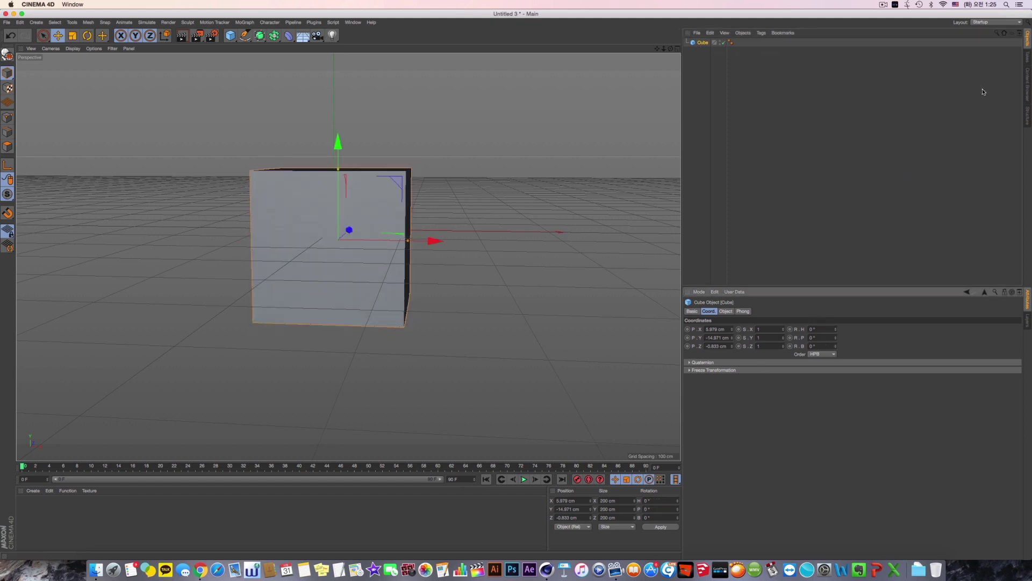
Add a Metaball tag to the cube.
right_click(701, 43)
mouse_move(723, 47)
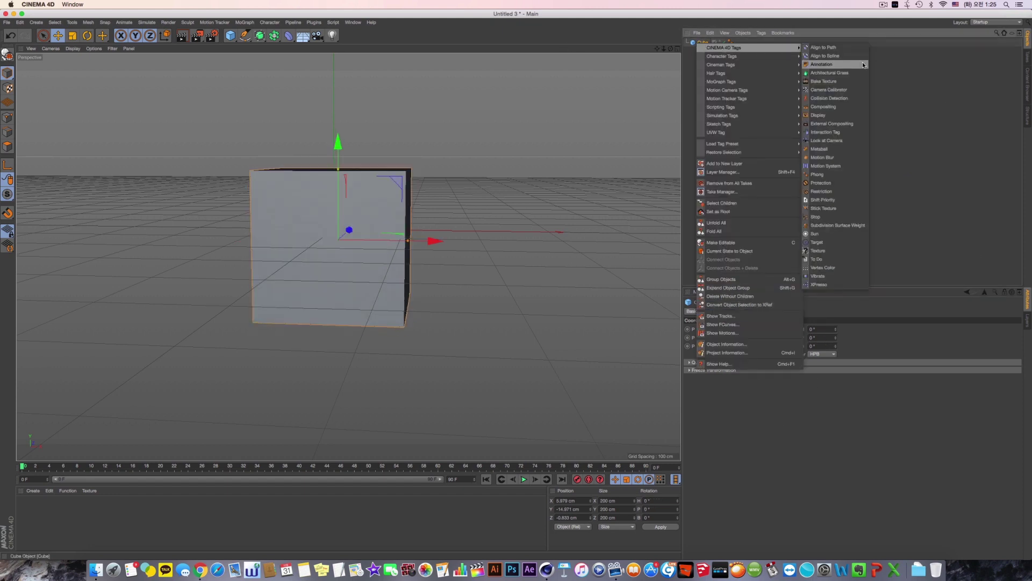
left_click(848, 149)
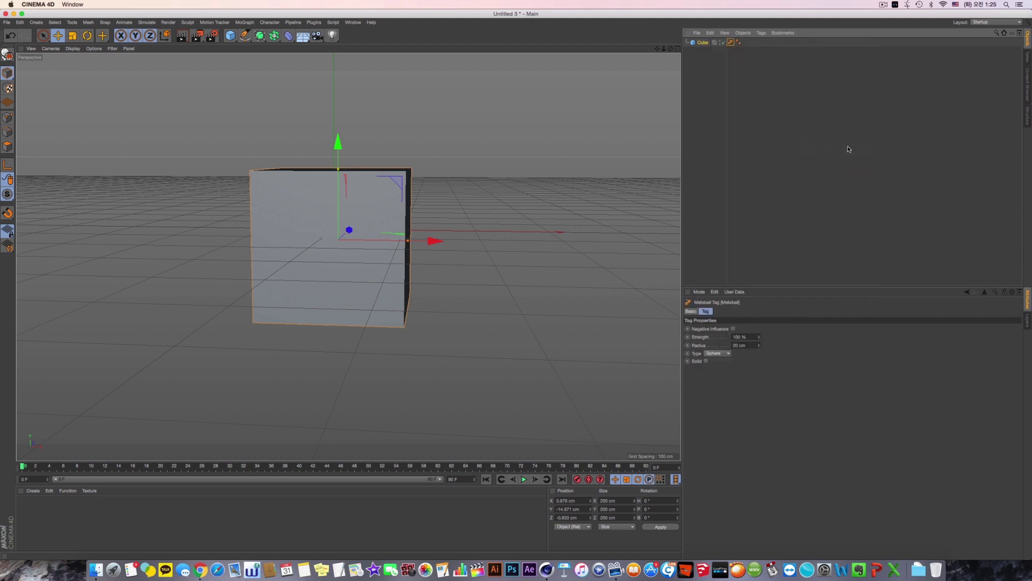
Hide the cube and delete its Metaball tag.
left_click(720, 43)
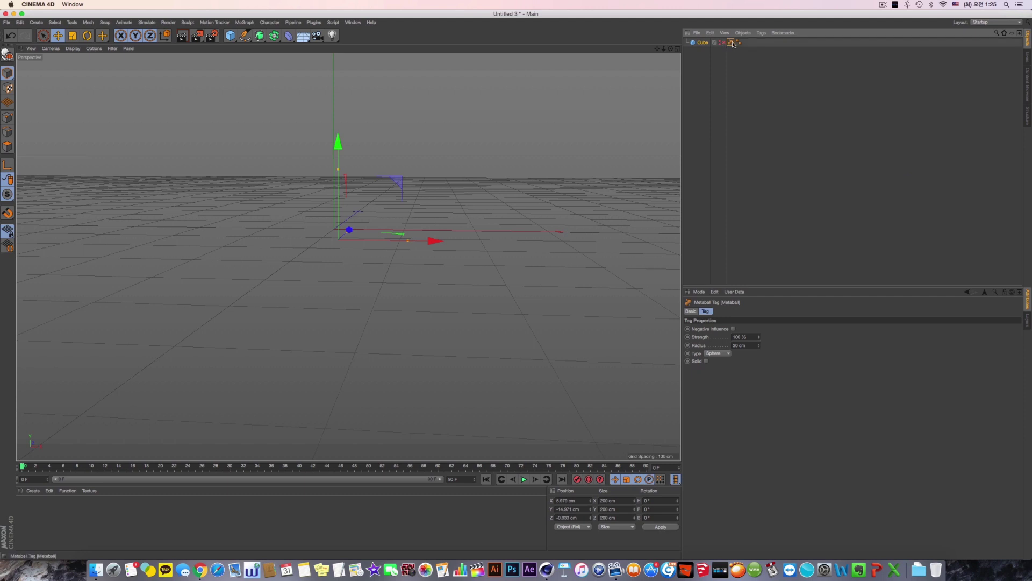
key("Delete")
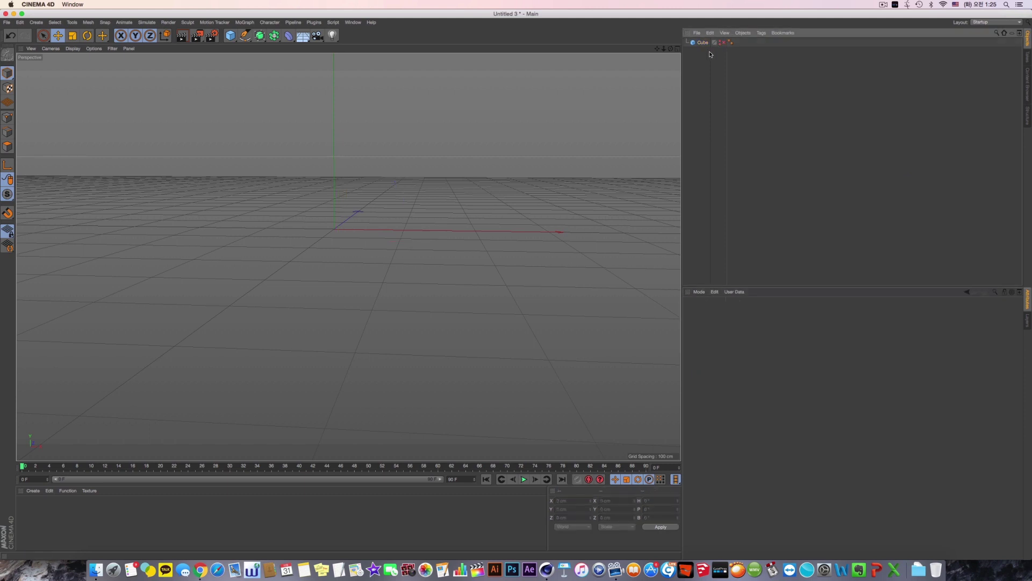
Add two spheres and move the second one about 222 cm along X, beside the first.
left_click(231, 36)
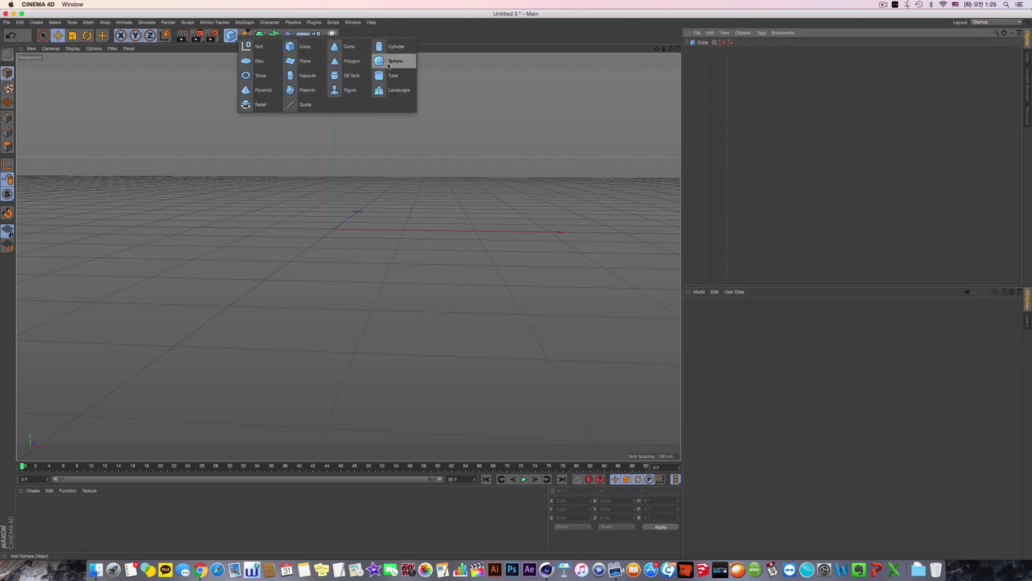
left_click(388, 66)
left_click(230, 35)
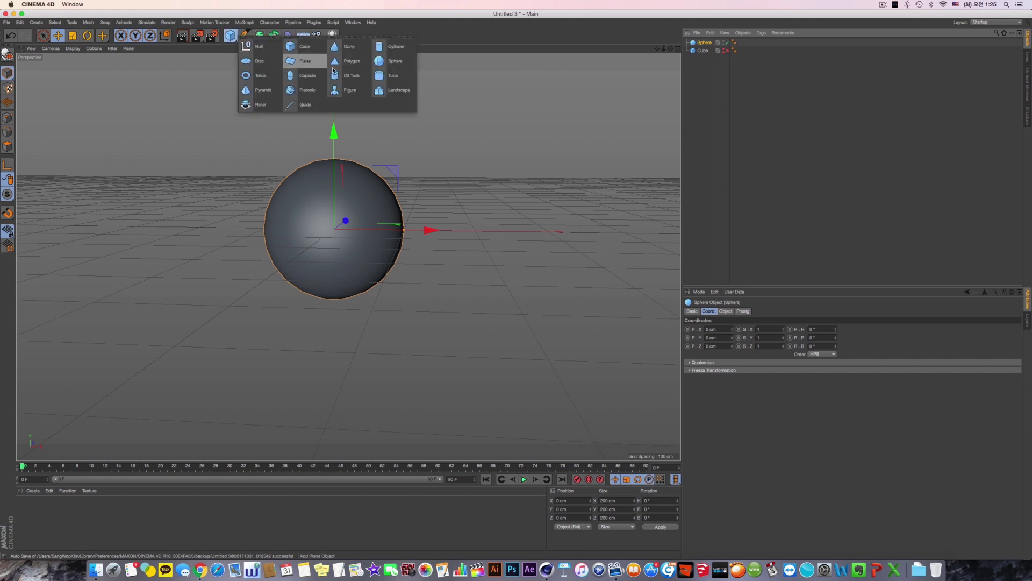
left_click(394, 66)
left_click_drag(430, 230, 590, 232)
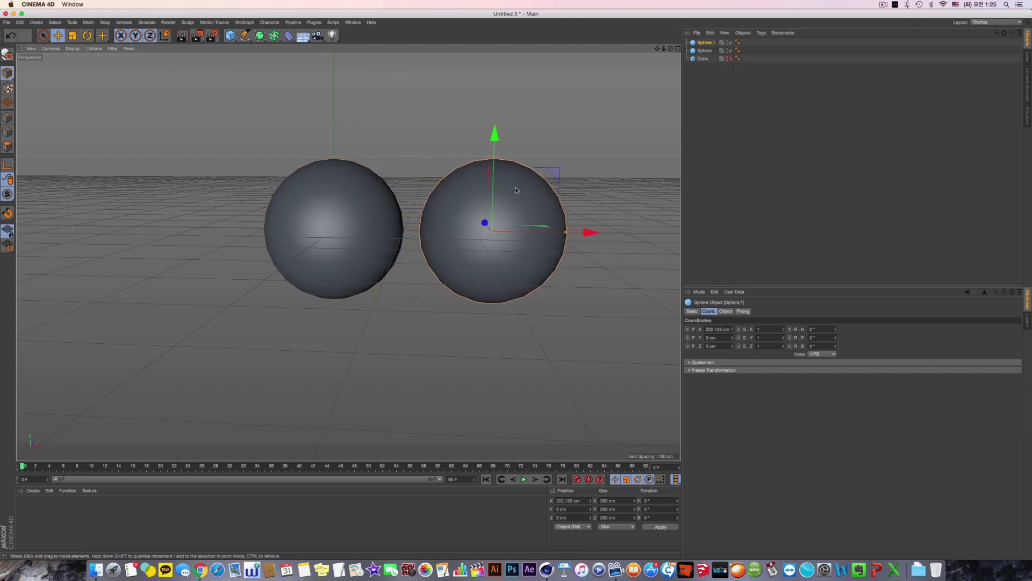
left_click_drag(515, 186, 669, 144, "alt")
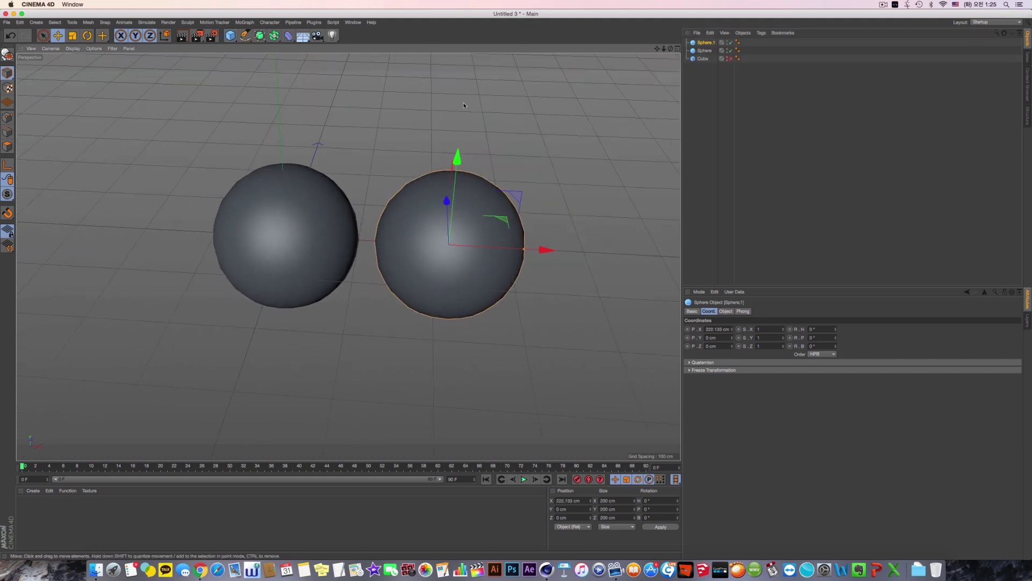
Create a Metaball object and make both spheres its children.
left_click(274, 37)
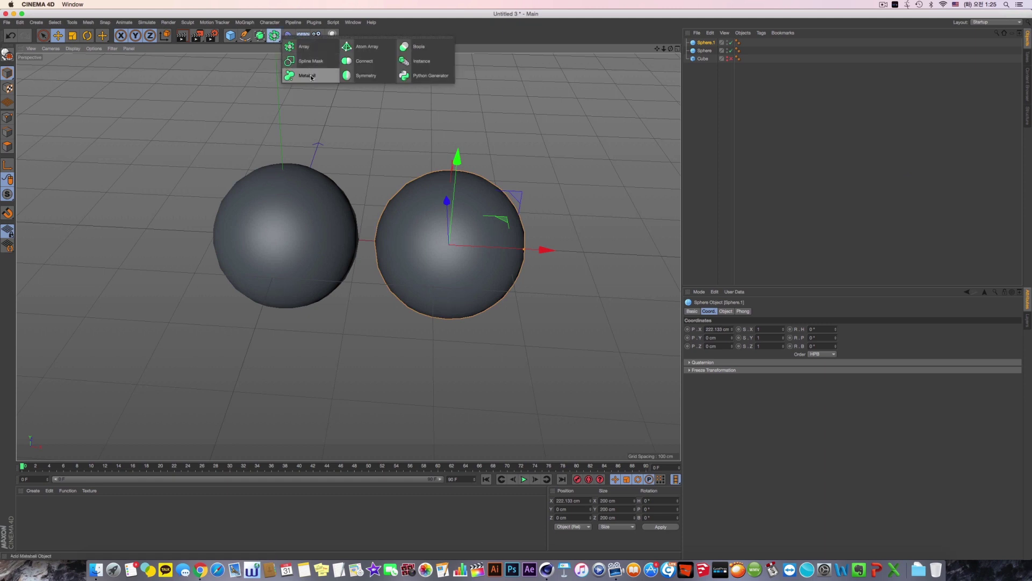
left_click(296, 81)
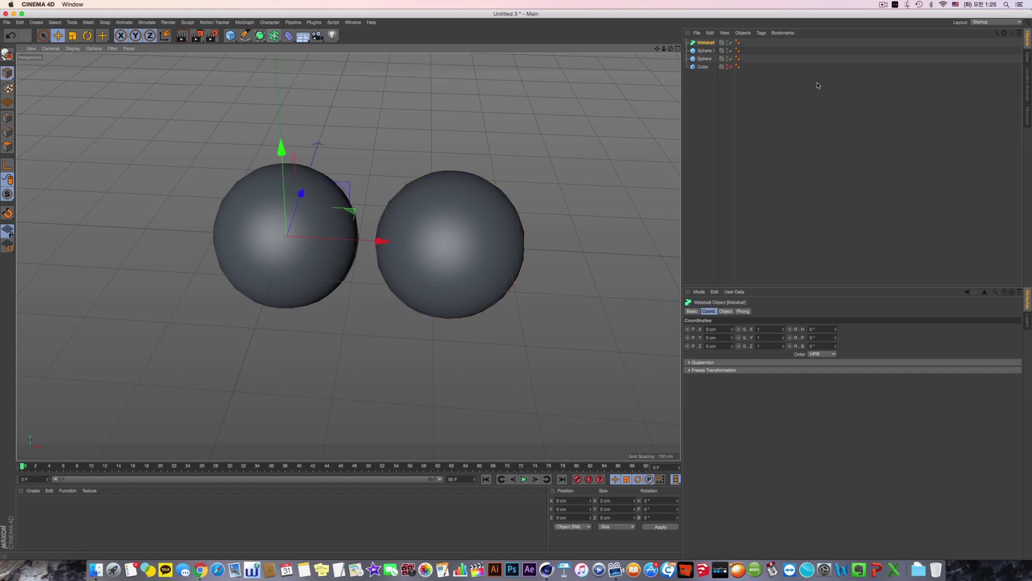
left_click(705, 51)
left_click(704, 59, "shift")
left_click_drag(704, 58, 706, 44)
Move the first sphere away from the second inside the Metaball, to about X -40, Z -5 cm.
left_click(709, 58)
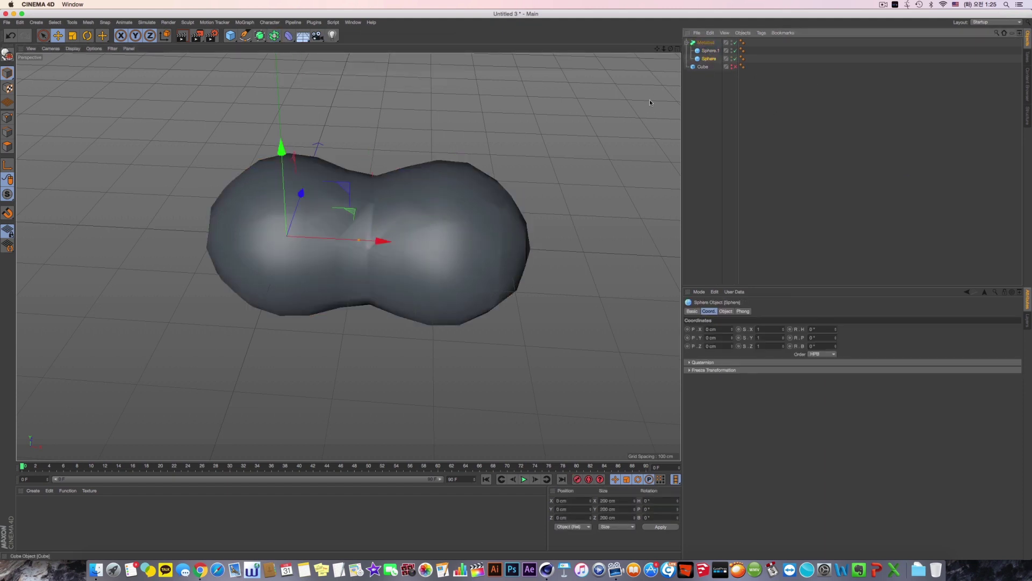
mouse_move(334, 200)
left_mouse_down()
mouse_move(277, 179)
mouse_move(350, 198)
mouse_move(231, 190)
mouse_move(285, 267)
mouse_move(375, 248)
mouse_move(343, 203)
mouse_move(330, 218)
mouse_move(320, 195)
left_mouse_up()
middle_click_drag(320, 194, 341, 170, "alt")
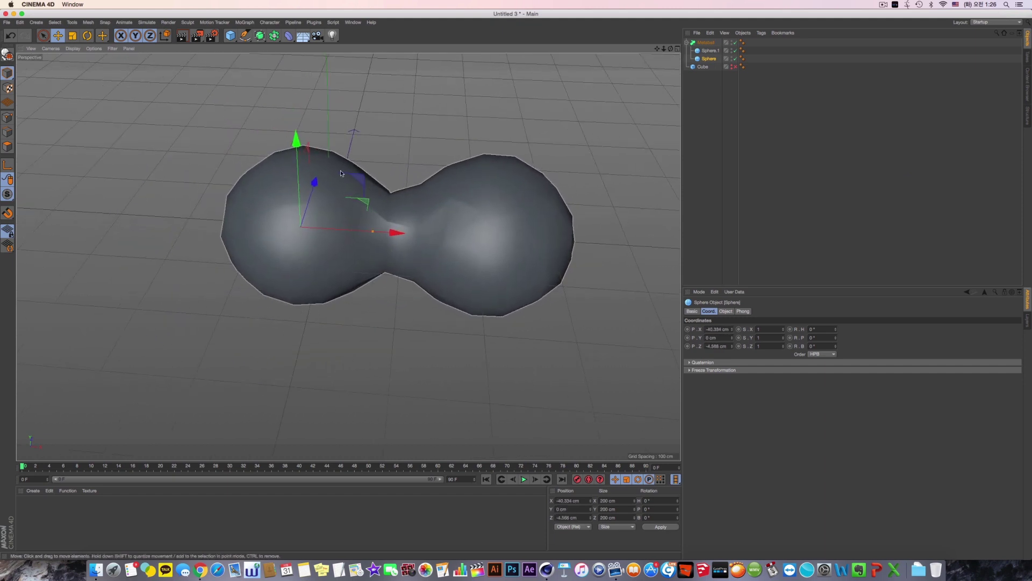
left_click_drag(340, 170, 362, 166, "alt")
middle_click_drag(362, 165, 333, 185, "alt")
left_click_drag(333, 185, 340, 175, "alt")
Add a Metaball tag to the second sphere and lower its strength to about 60 %.
left_click(710, 50)
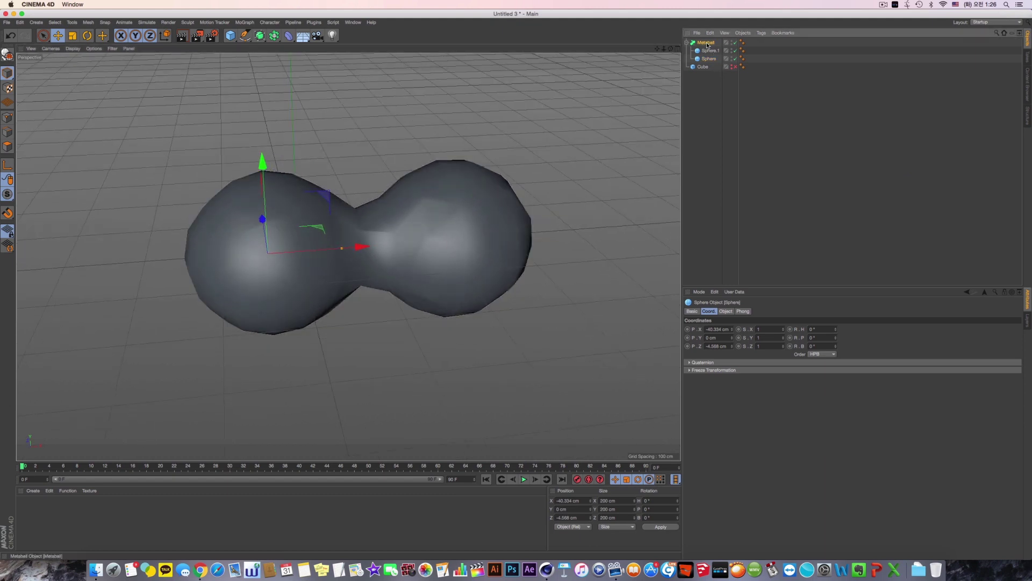
right_click(710, 51)
mouse_move(806, 55)
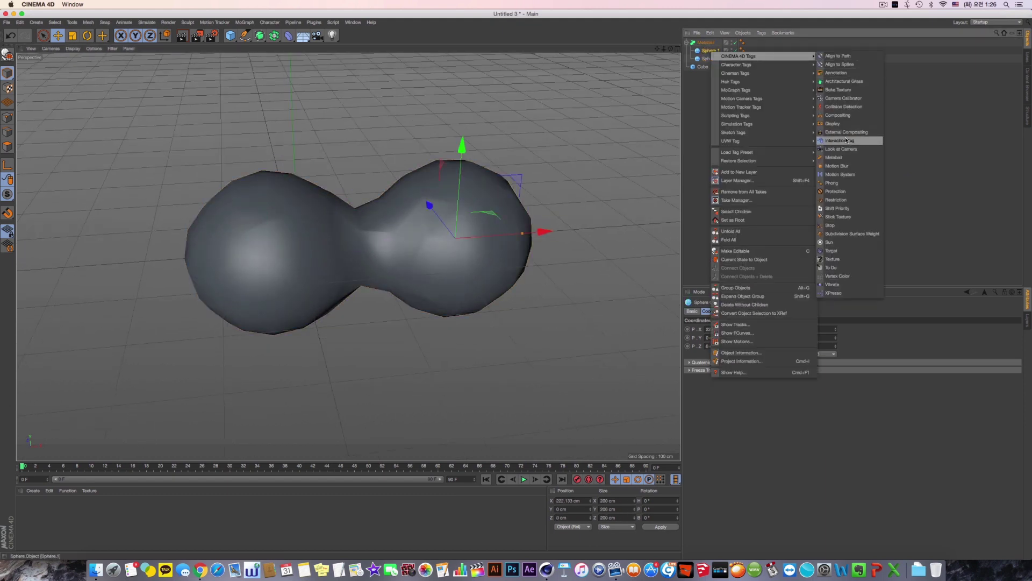
left_click(834, 157)
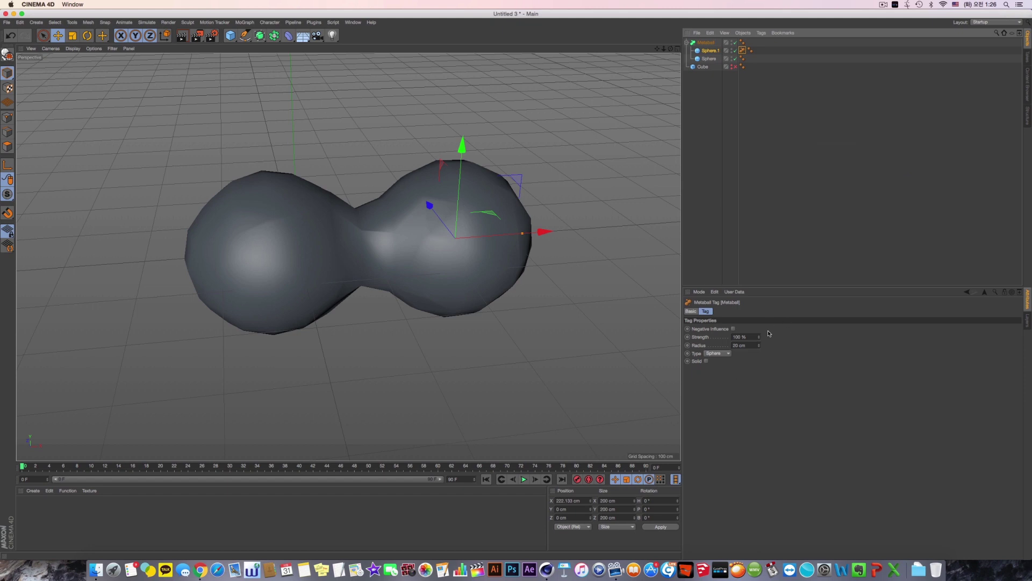
mouse_move(759, 337)
left_mouse_down()
mouse_move(759, 357)
mouse_move(759, 308)
mouse_move(759, 349)
left_mouse_up()
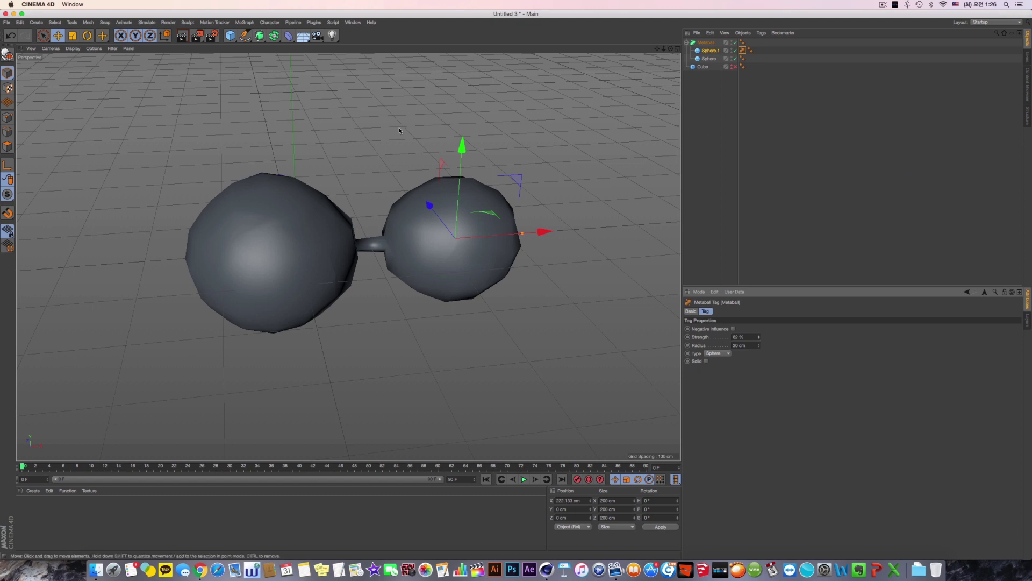
Delete the Metaball object with its spheres and unhide the cube.
left_click(705, 43)
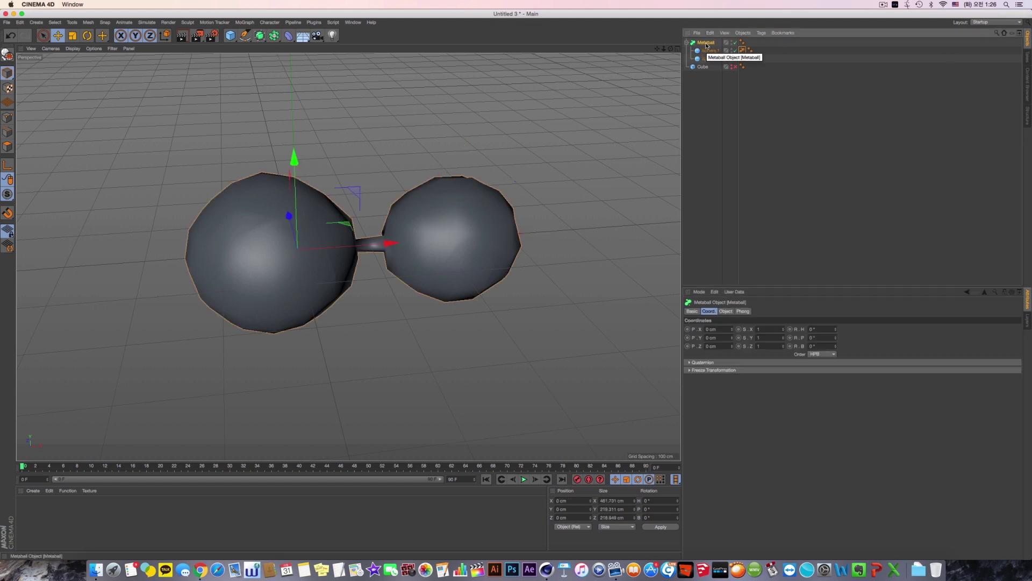
key("Delete")
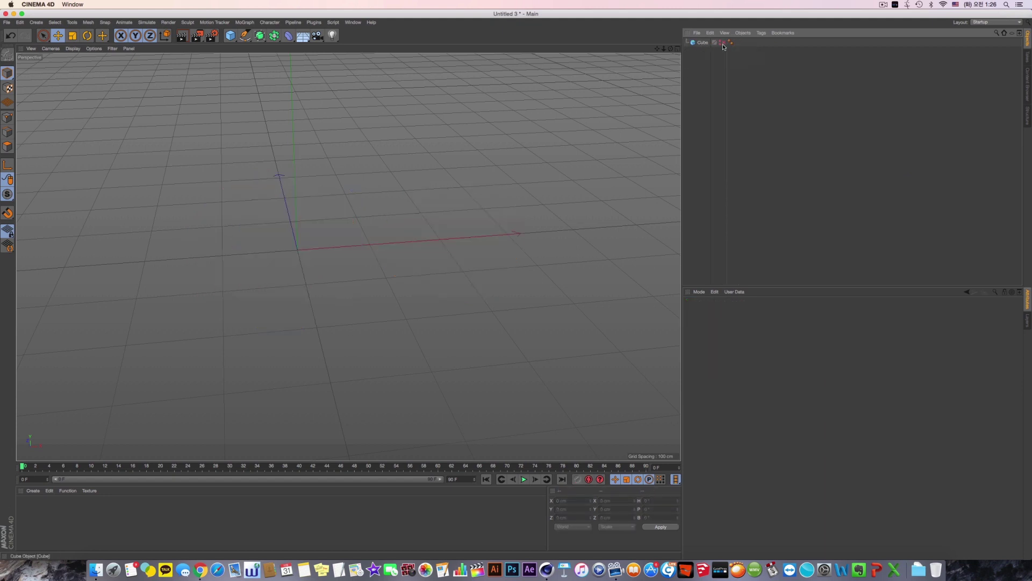
left_click(722, 43)
Add a Motion Blur tag to the cube.
right_click(703, 43)
mouse_move(752, 48)
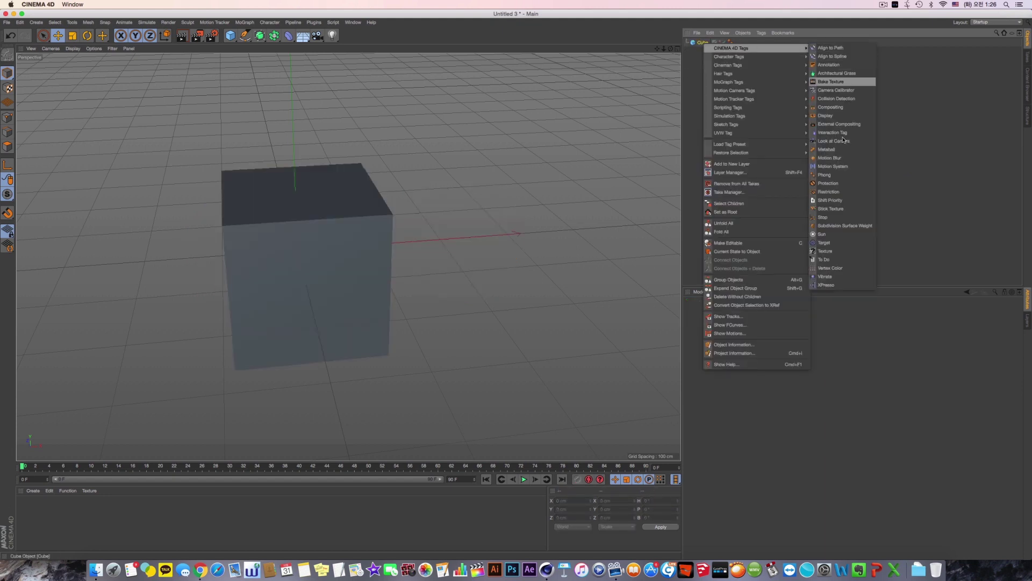
left_click(838, 158)
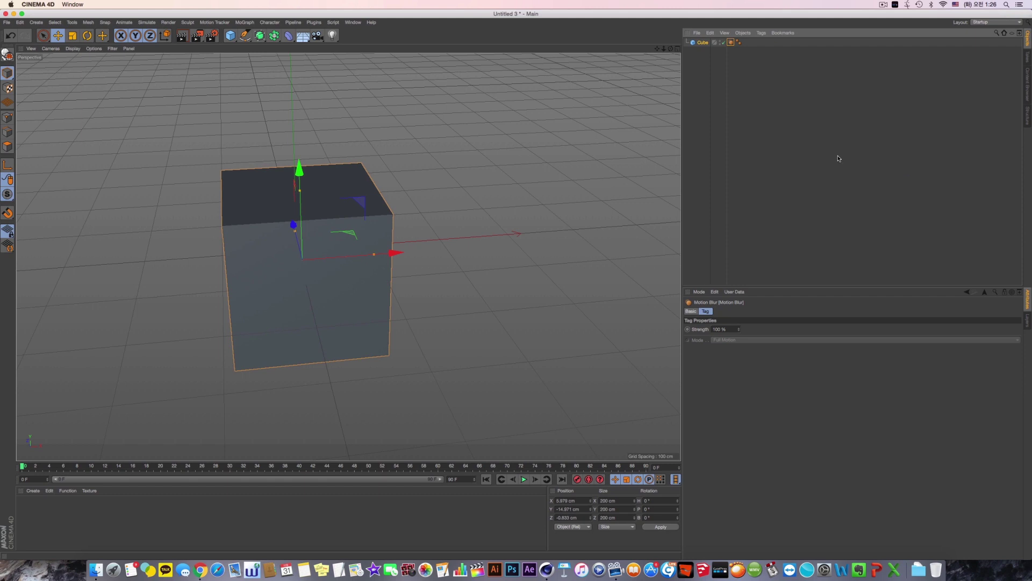
Open the render settings and look through the available effects and multi-pass channels.
left_click(212, 37)
left_click_drag(248, 222, 505, 175)
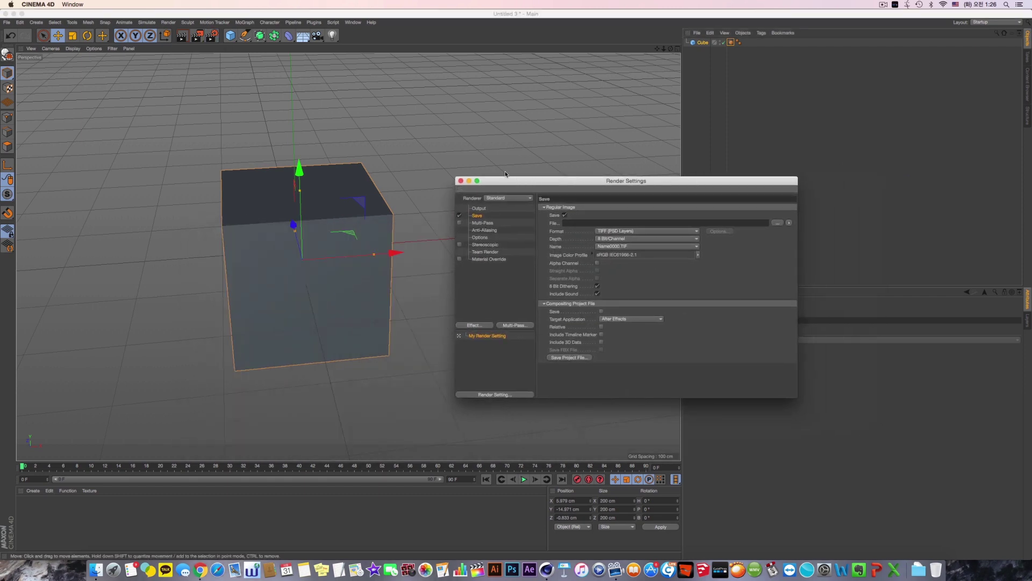
left_click_drag(657, 48, 617, 29)
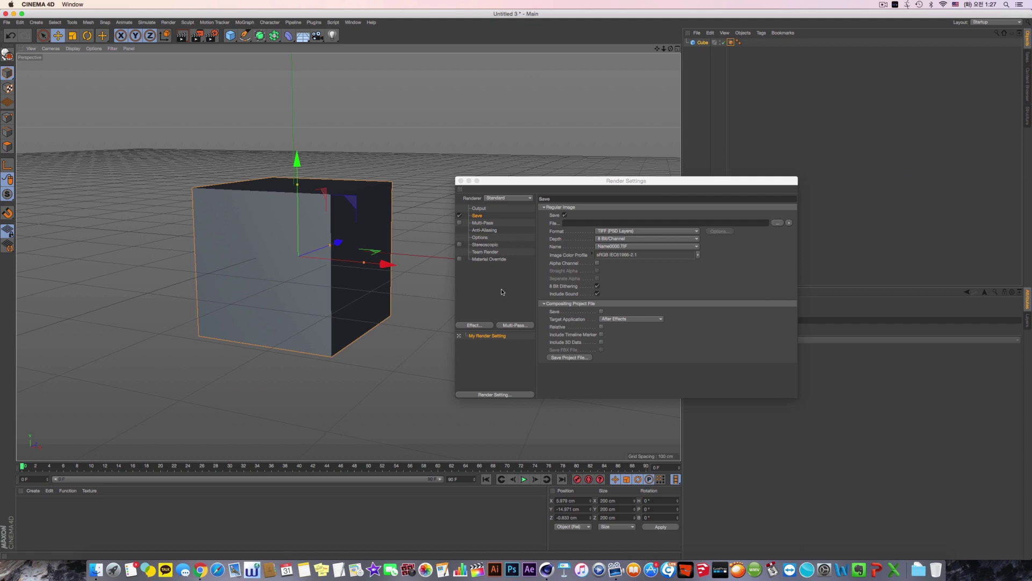
left_click(482, 327)
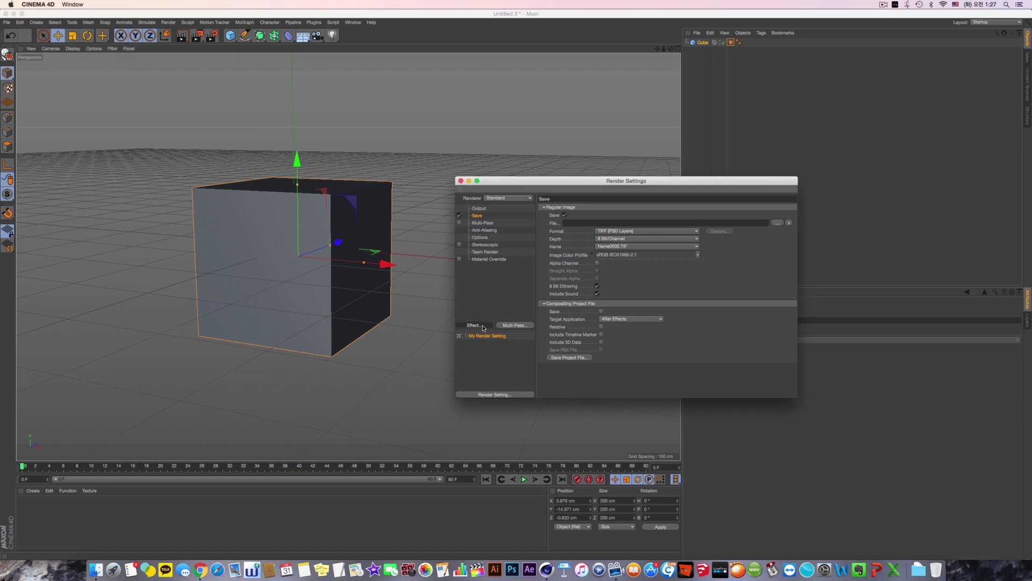
left_click(482, 307)
left_click(507, 326)
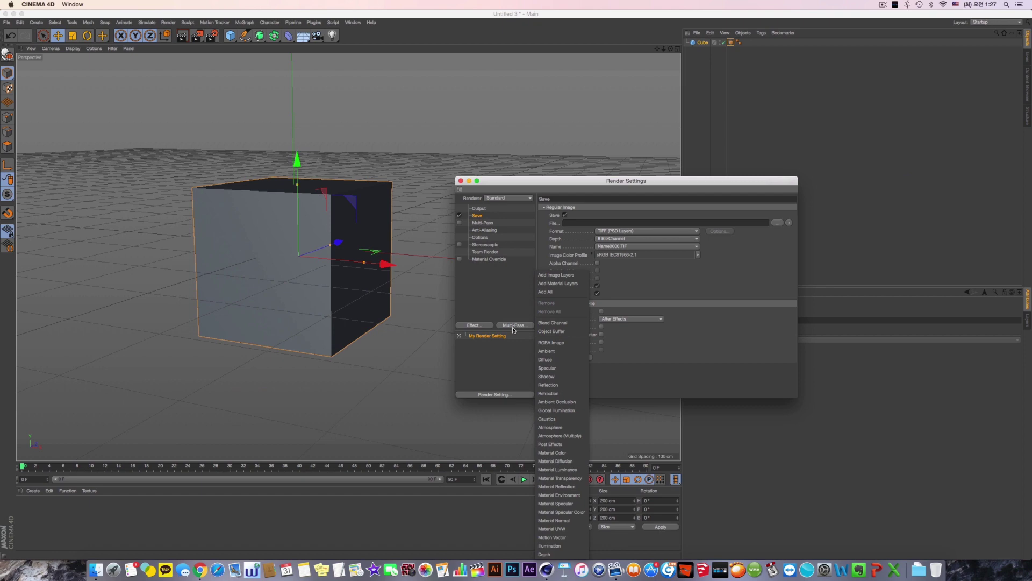
left_click(517, 304)
left_click_drag(554, 181, 496, 156)
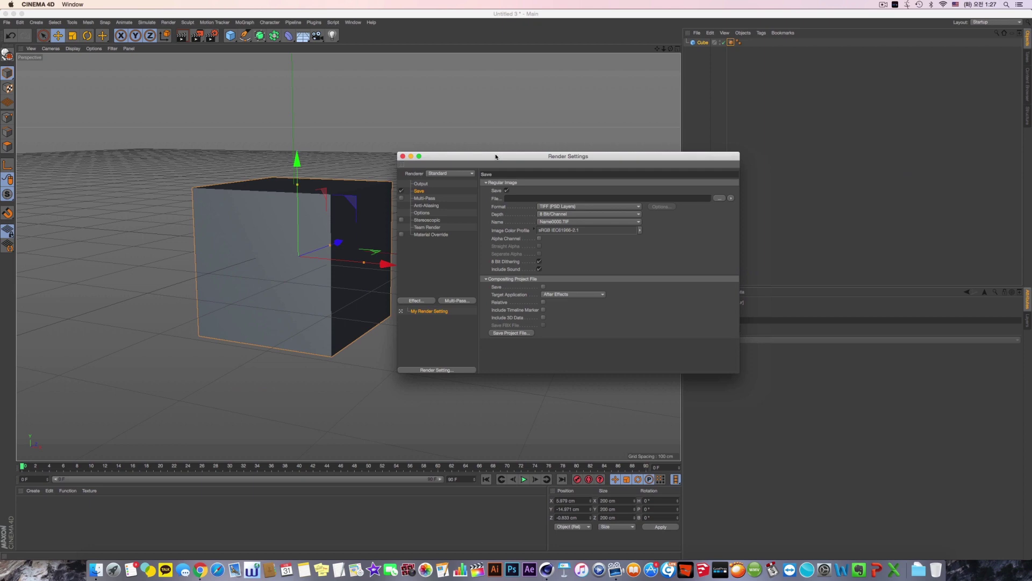
mouse_move(496, 157)
left_mouse_down()
mouse_move(533, 162)
mouse_move(499, 157)
left_mouse_up()
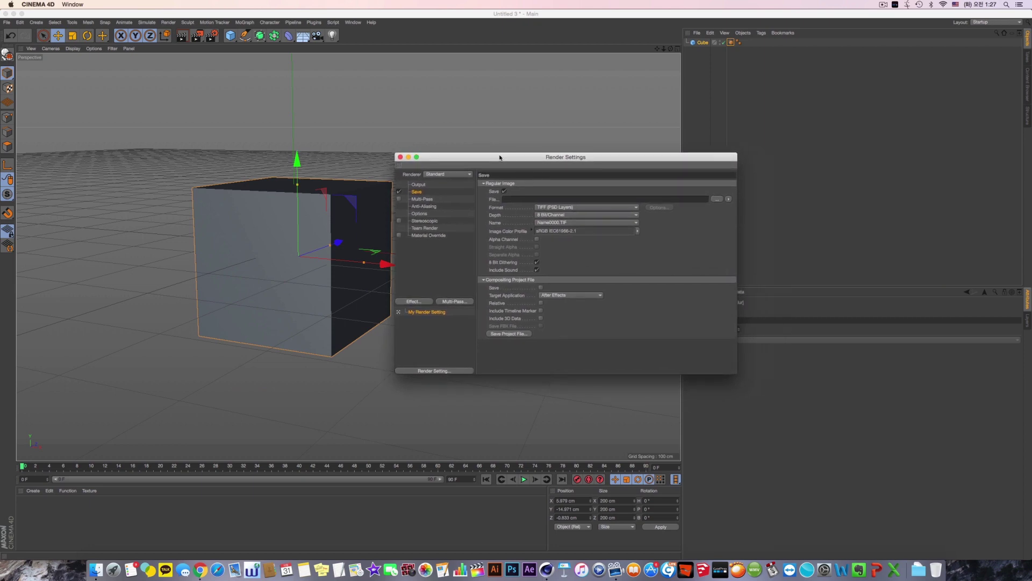
left_click_drag(500, 157, 519, 226)
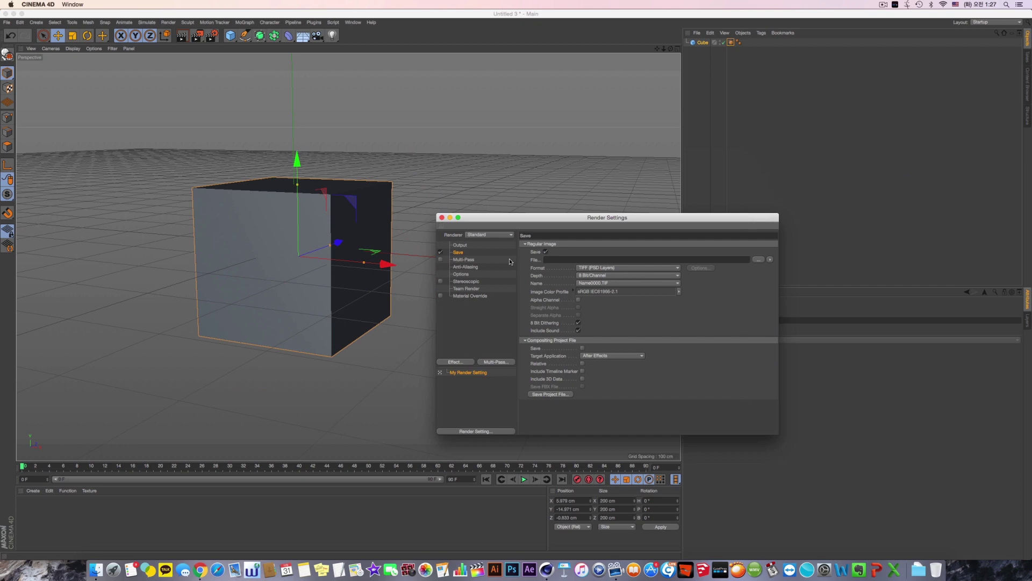
left_click(494, 363)
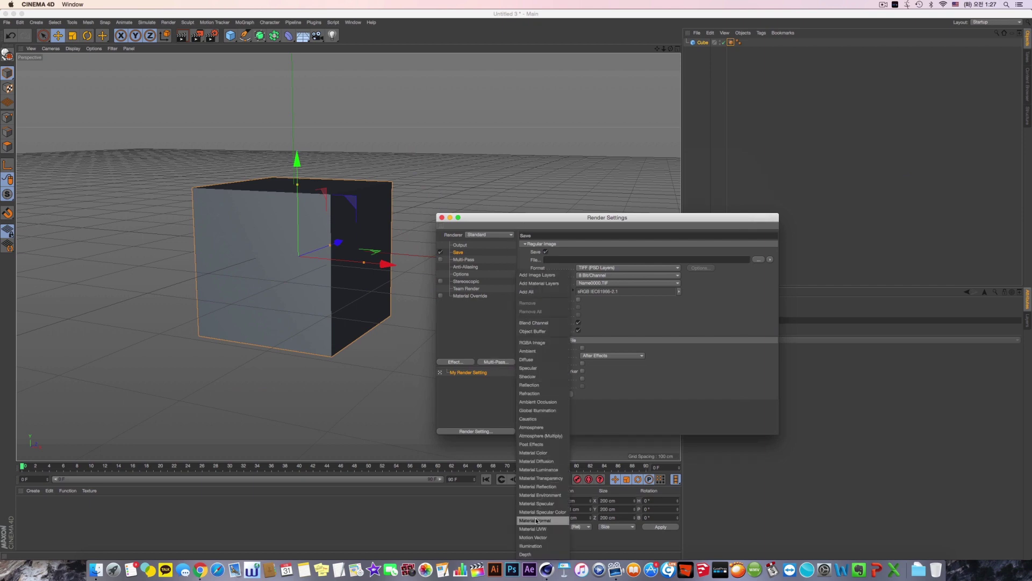
left_click(498, 377)
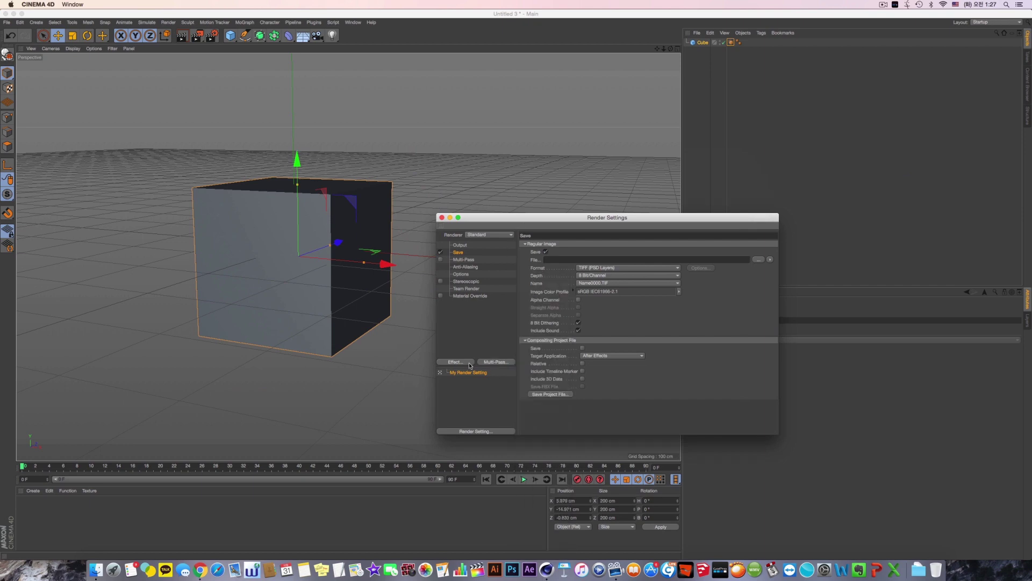
Add the Vector Motion Blur effect to the render settings and move the settings window clear of the cube.
left_click(464, 363)
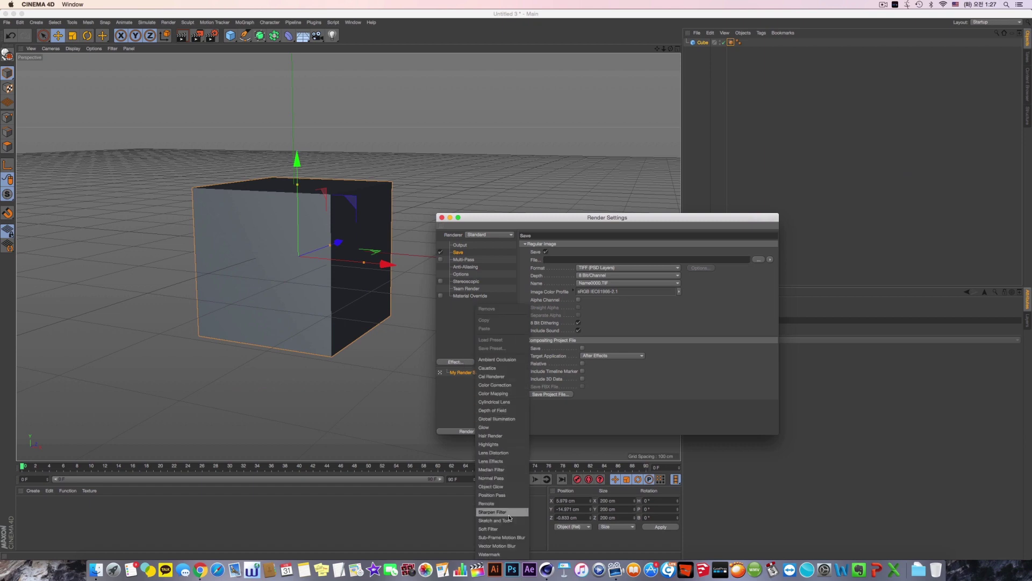
left_click(496, 546)
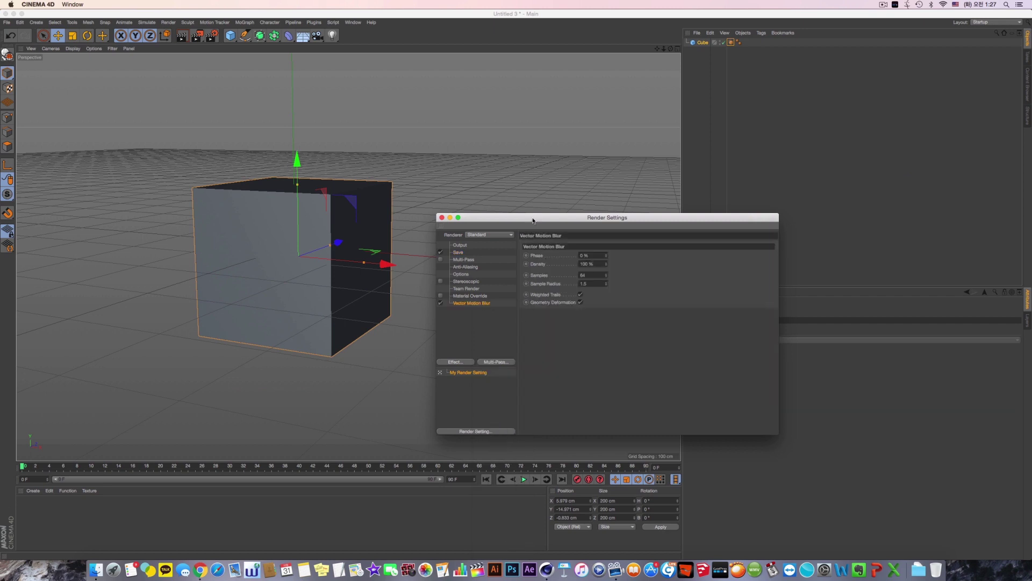
left_click_drag(532, 220, 496, 271)
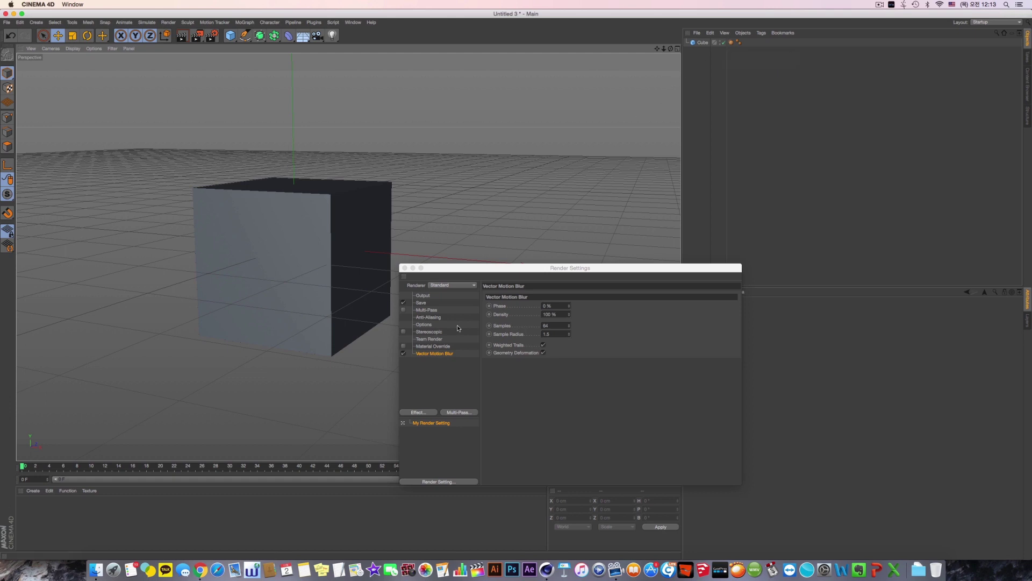
left_click_drag(479, 268, 619, 271)
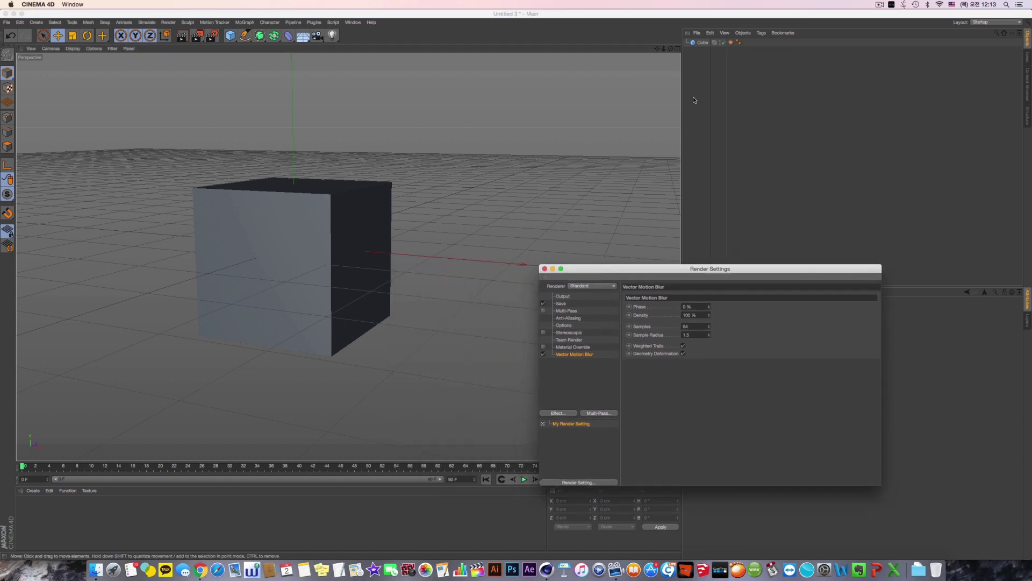
Move the render settings window away from the cube and bring up the properties of the cube's Motion Blur tag.
left_click(730, 42)
left_click_drag(714, 265, 660, 380)
left_click(364, 285)
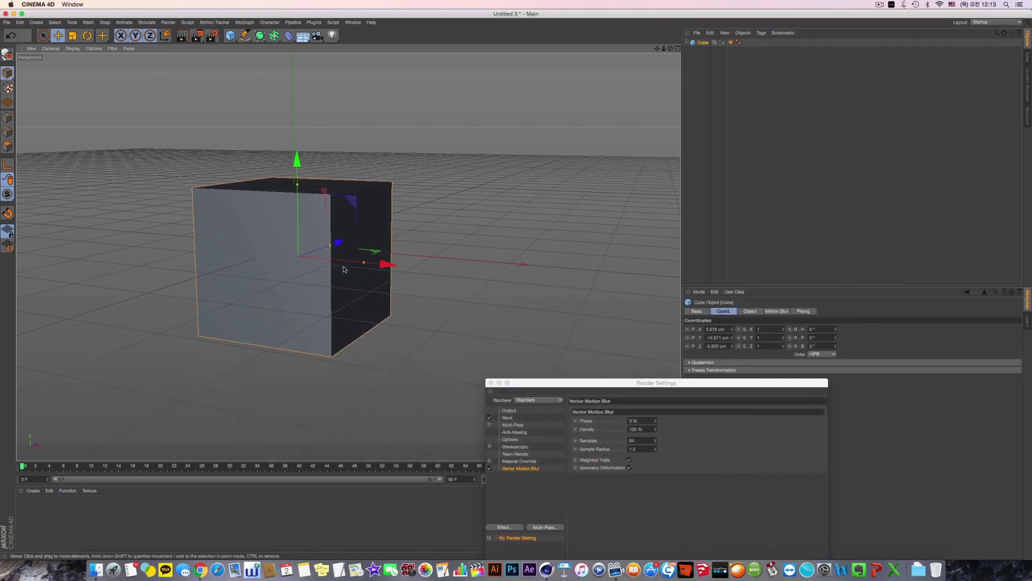
left_click(731, 42)
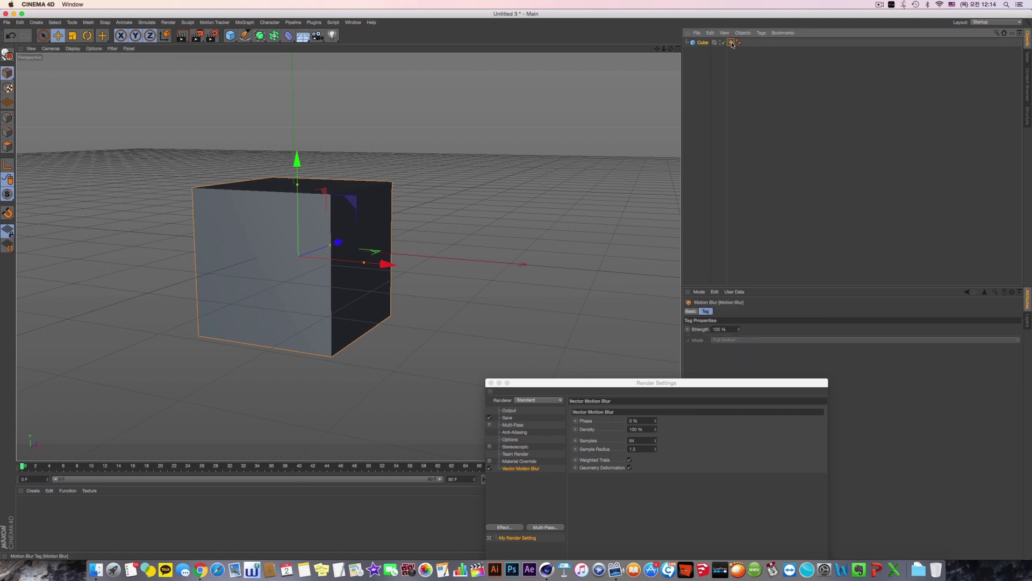
Make room beside the cube, turn on autokeying and record a starting keyframe for it at frame 0.
middle_click_drag(431, 181, 338, 96, "alt")
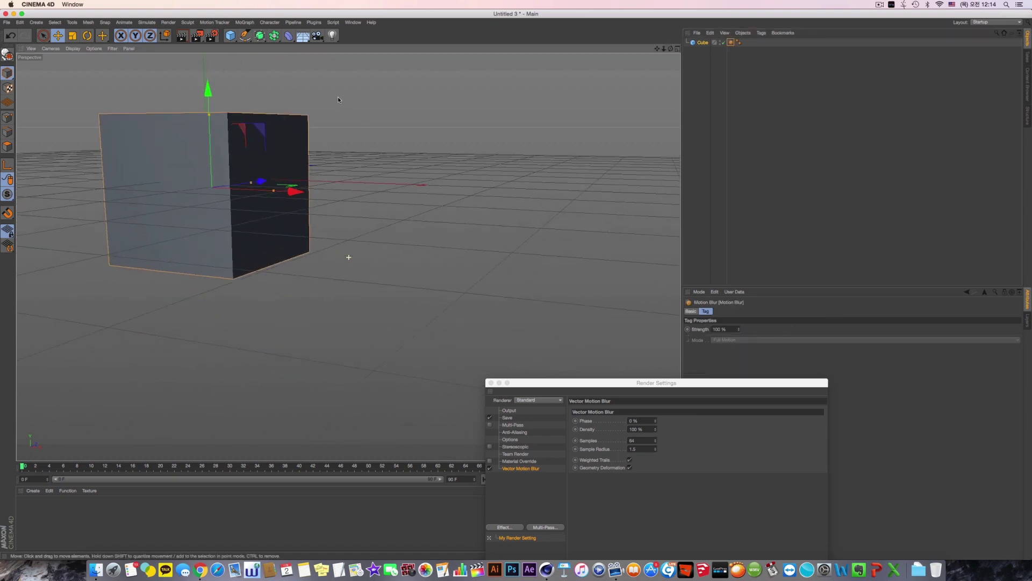
right_click_drag(338, 96, 339, 207, "alt")
middle_click_drag(338, 207, 245, 156, "alt")
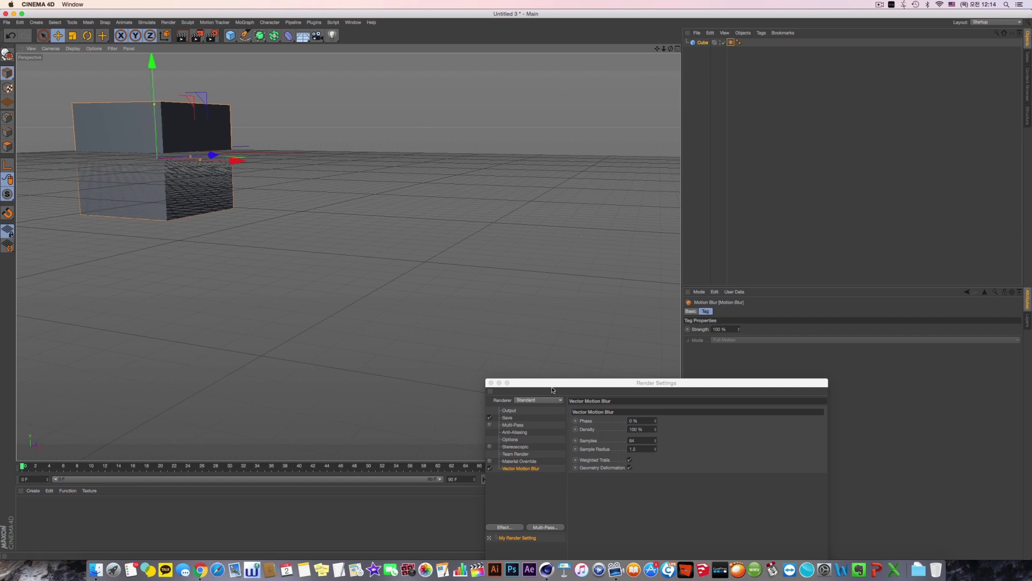
left_click_drag(550, 385, 692, 448)
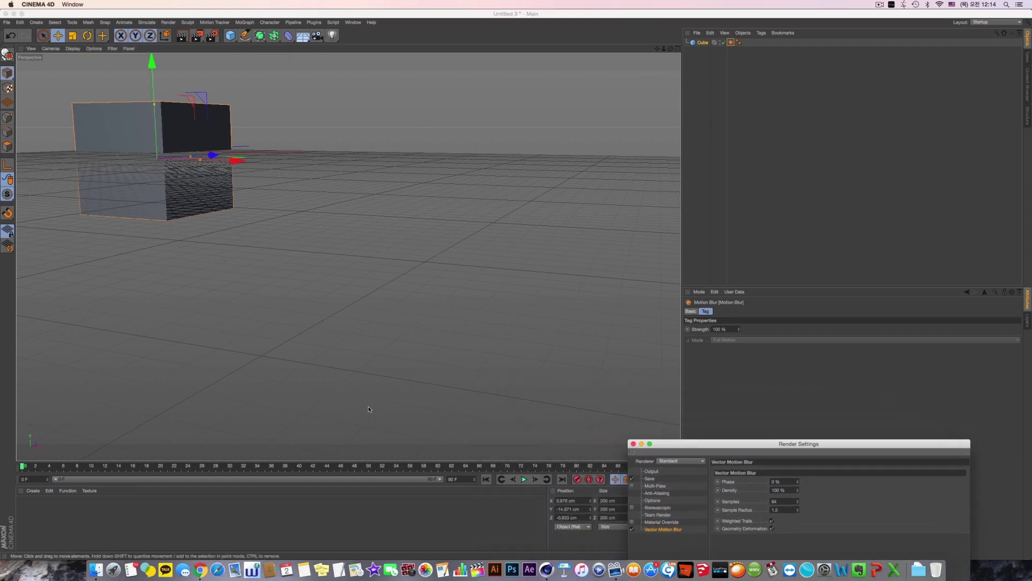
left_click(589, 479)
left_click(579, 481)
At frame 27, move the cube across the scene to about X 1110 cm as a second animation key.
right_click_drag(418, 269, 395, 298, "alt")
middle_click_drag(395, 298, 285, 279, "alt")
left_click_drag(180, 467, 209, 467)
left_click_drag(112, 191, 580, 189)
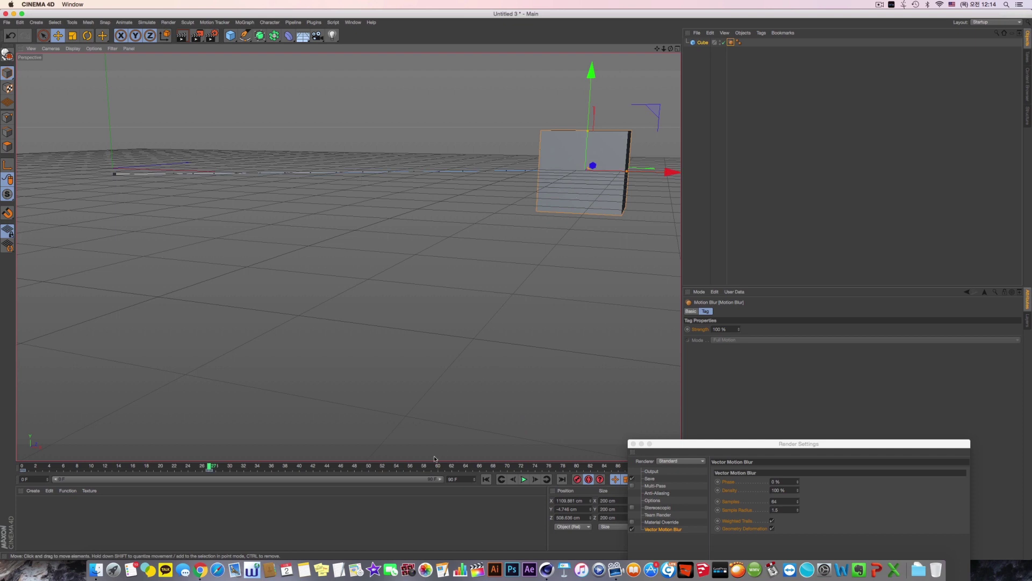
Key the cube back near its starting position at frame 57 and play the animation from the start.
left_click(416, 467)
left_click_drag(568, 99, 649, 196)
left_click(561, 479)
left_click(486, 479)
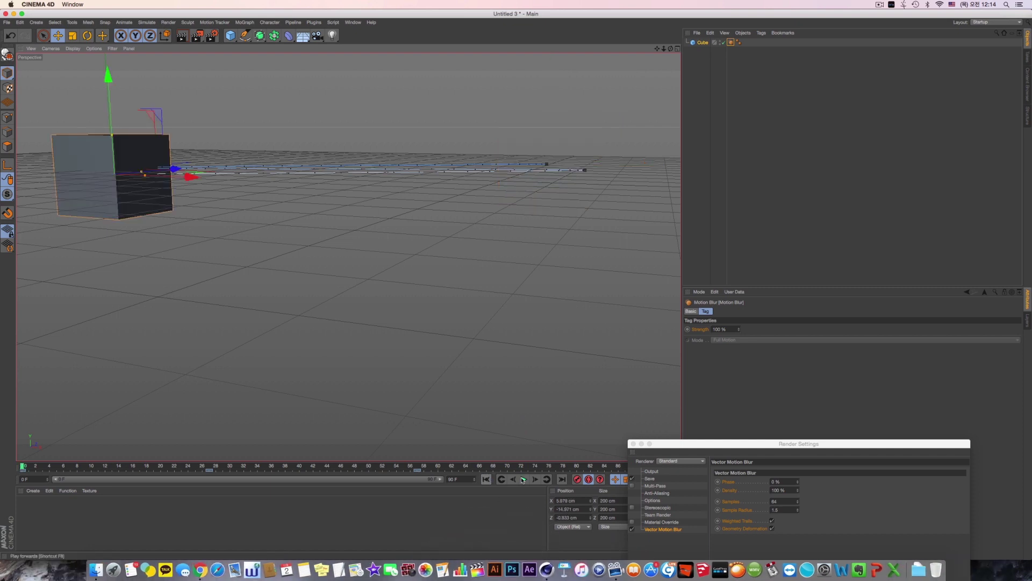
left_click(524, 479)
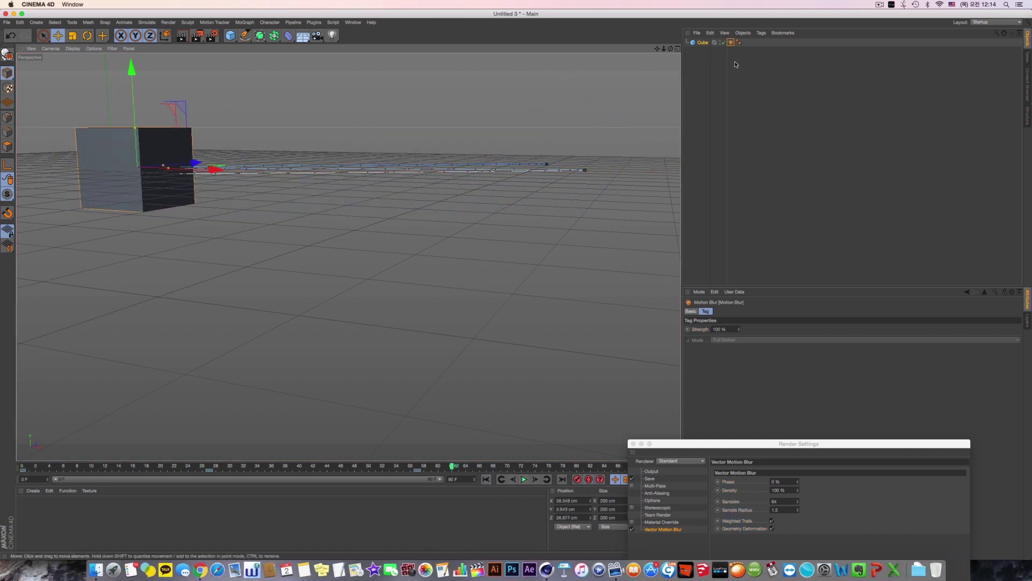
Create a null, make the animated cube its child and rename the null as A.
left_click(586, 84)
left_click(36, 23)
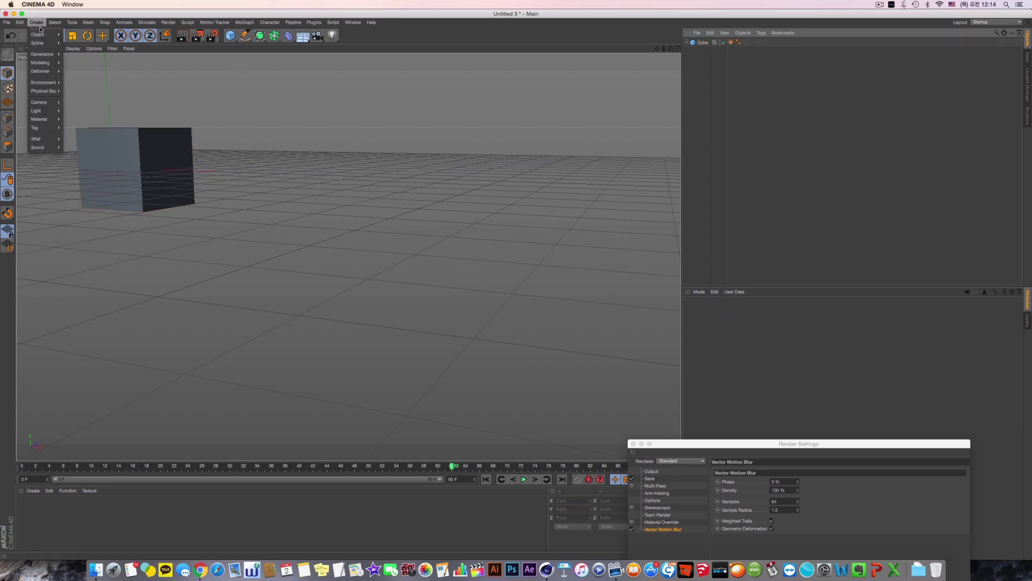
left_click(75, 37)
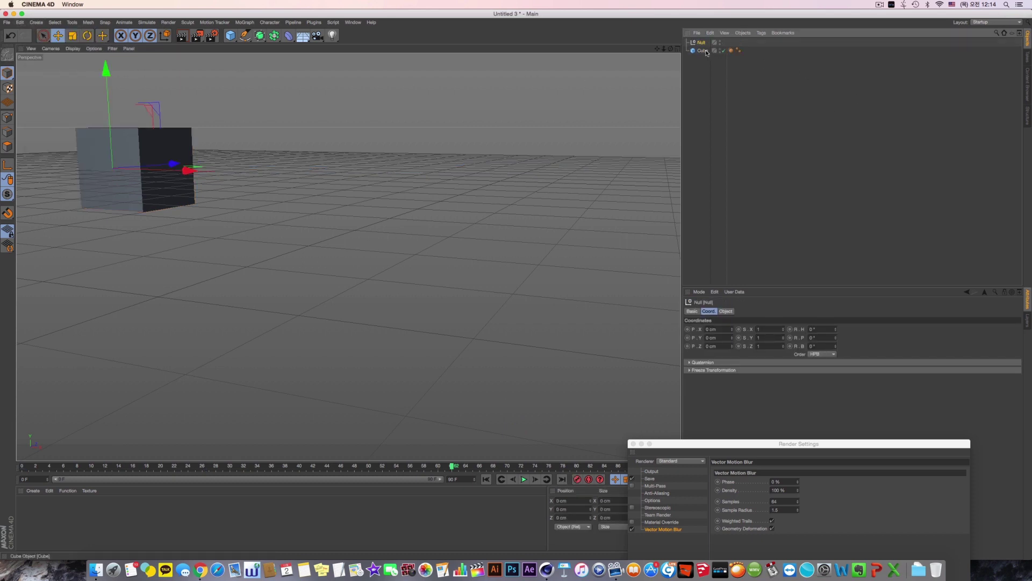
left_click_drag(702, 51, 703, 43)
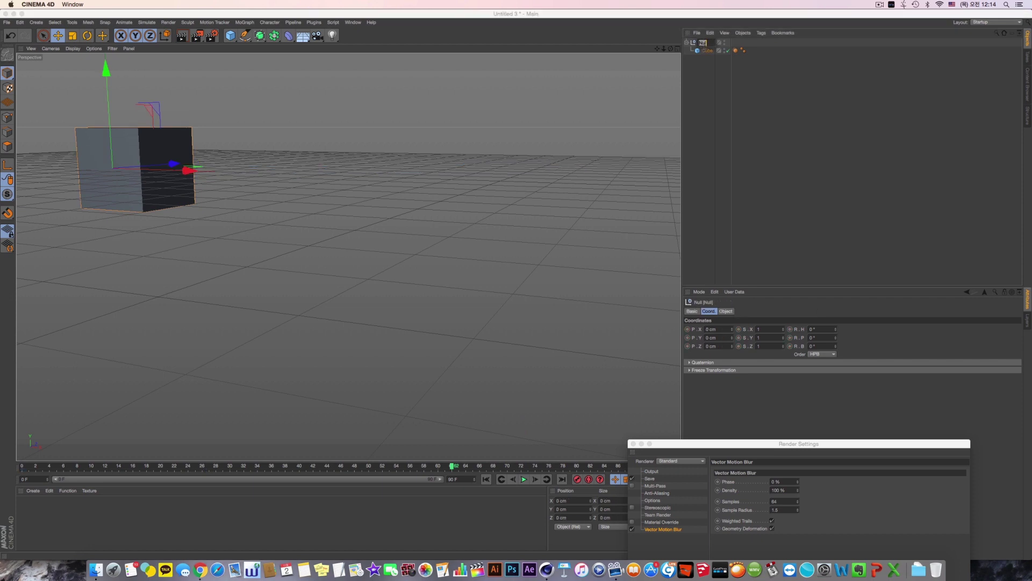
type("A")
key("Return")
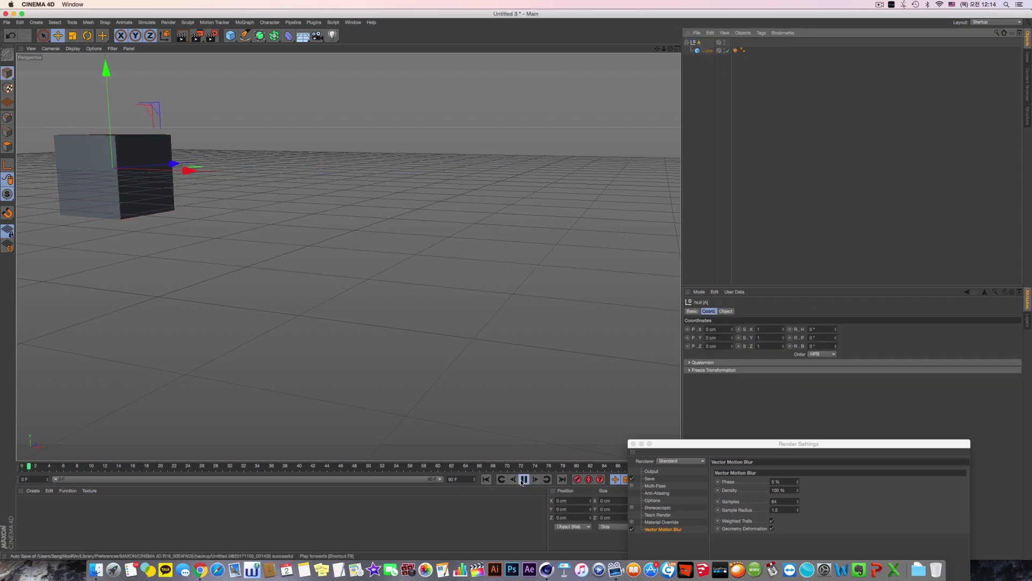
Stop playback at frame 14 and duplicate null A with its cube as a second group named B.
left_click(523, 479)
left_click(712, 69)
left_click_drag(700, 43, 702, 64, "ctrl")
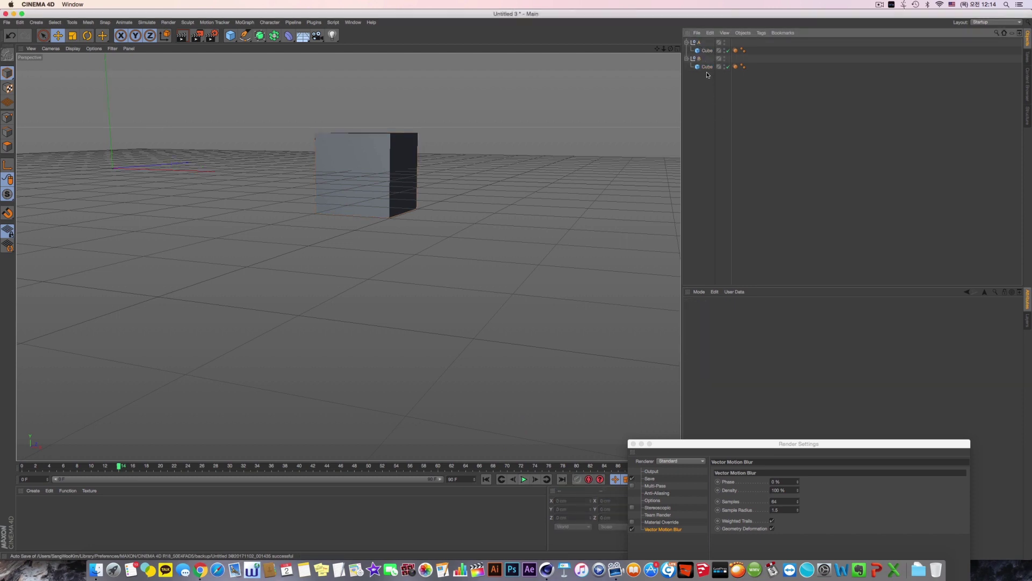
left_click(707, 68)
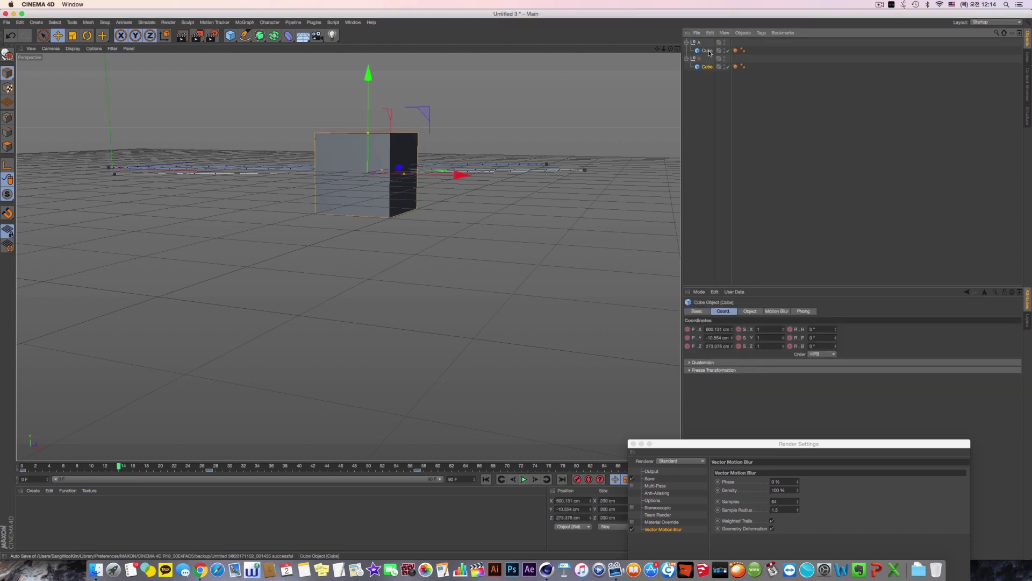
left_click(735, 50)
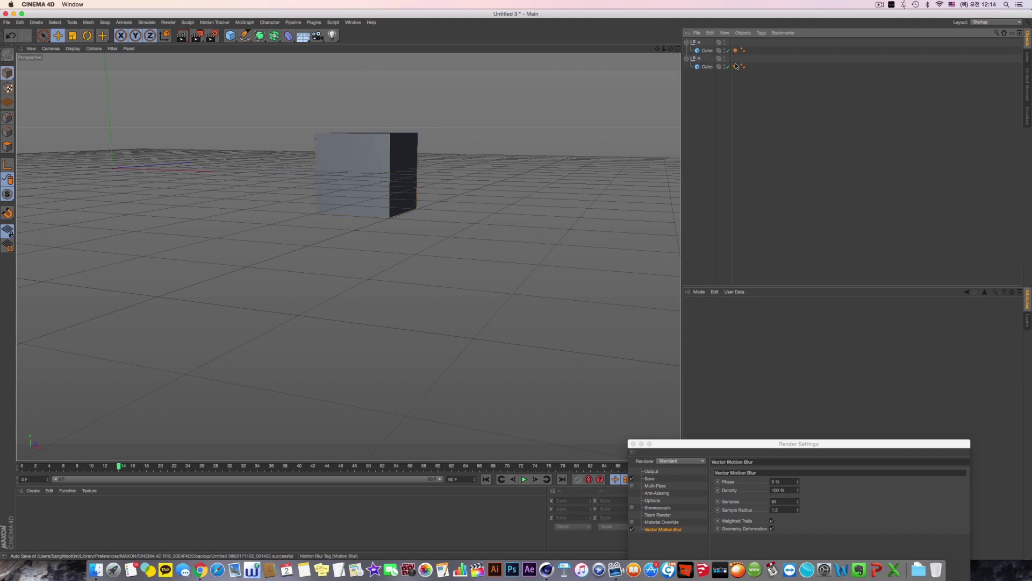
Move null B down to about Y -489 cm below the first cube and play the animation of both cubes.
left_click(697, 58)
left_click_drag(108, 98, 116, 285)
left_click(486, 479)
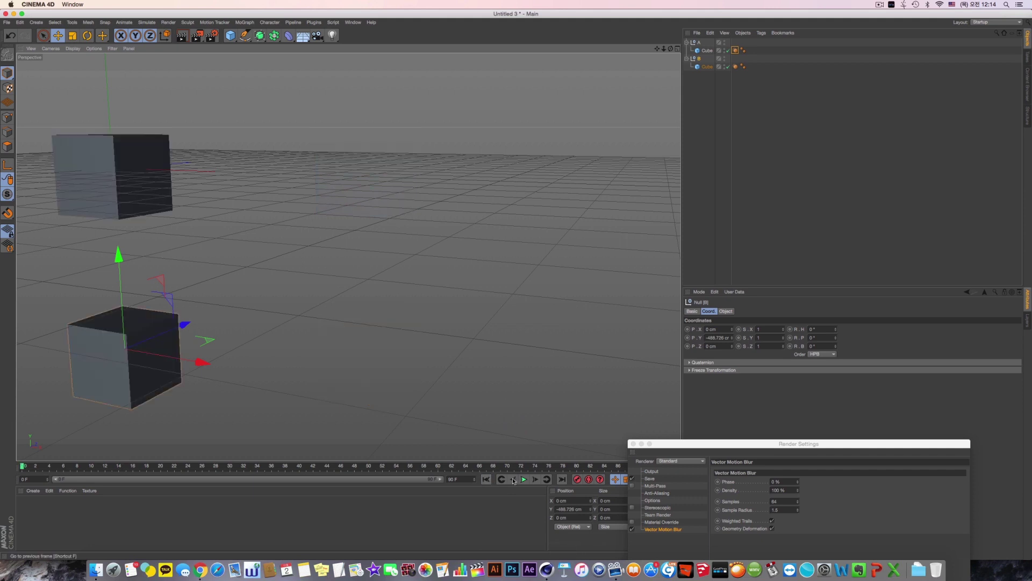
left_click(524, 479)
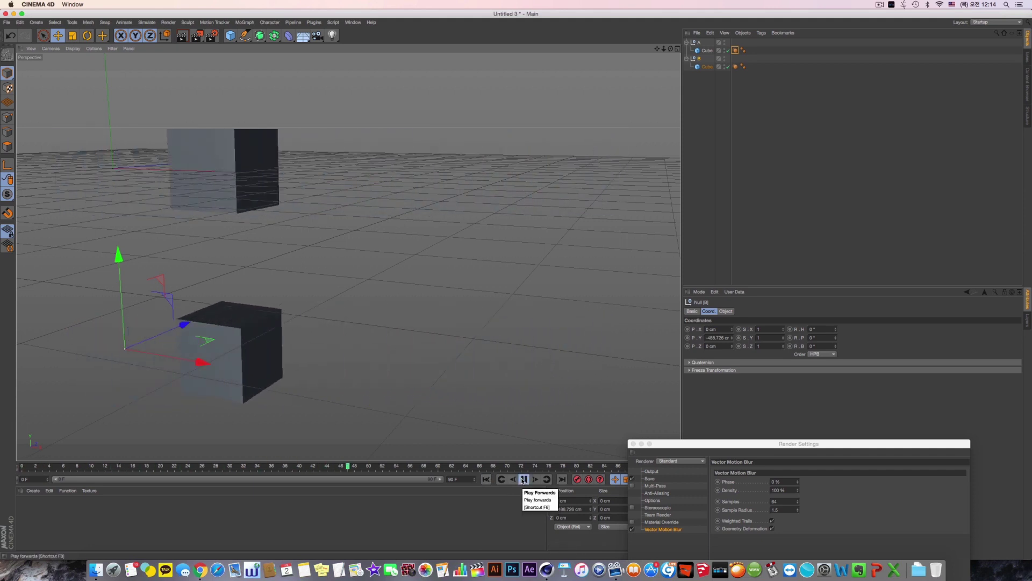
left_click(523, 479)
Set the viewport display to Gouraud Shading (Lines).
left_click(79, 49)
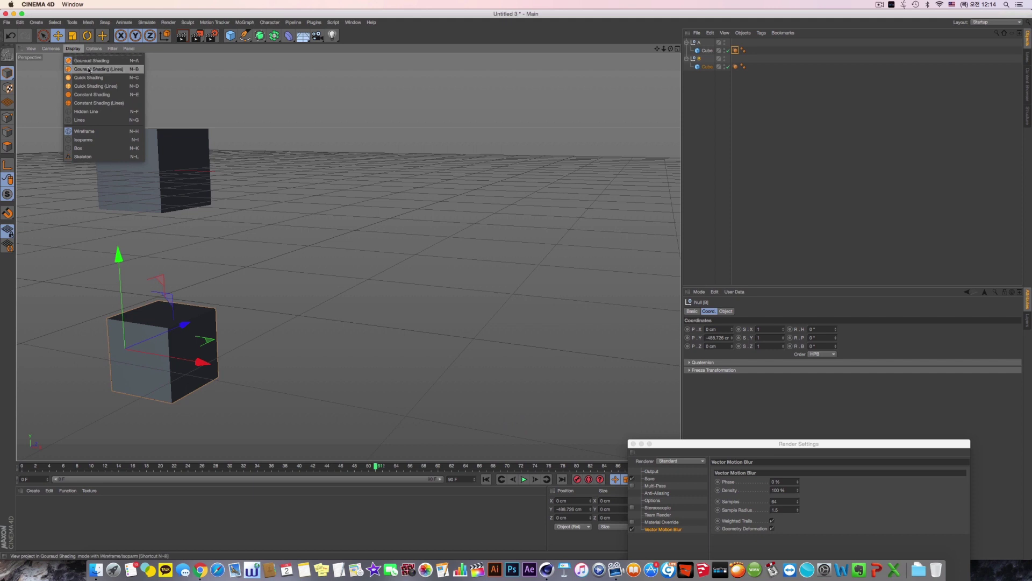
left_click(89, 70)
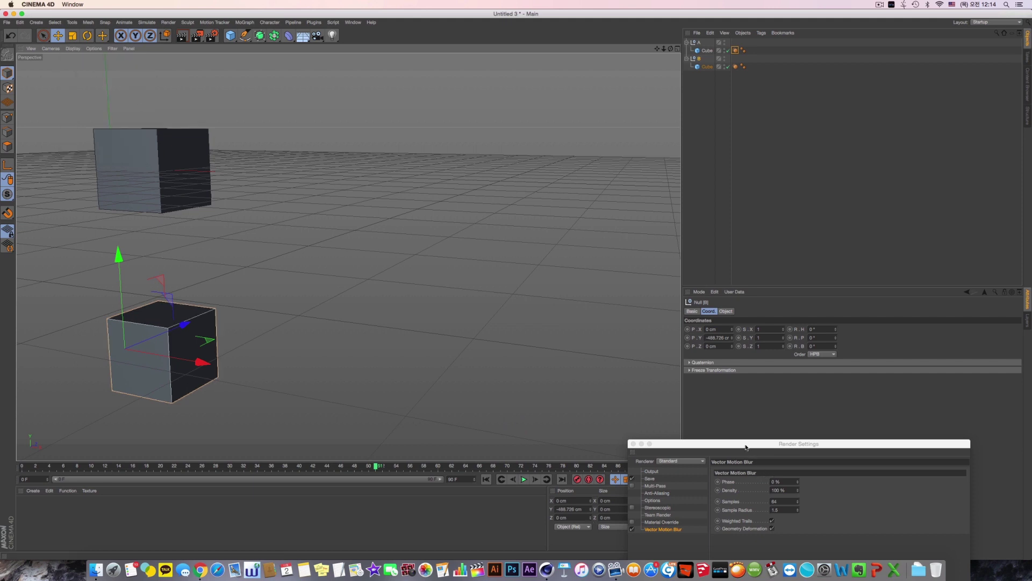
Change the Samples value of the Vector Motion Blur effect and look through the list of available render effects.
left_click_drag(747, 445, 640, 298)
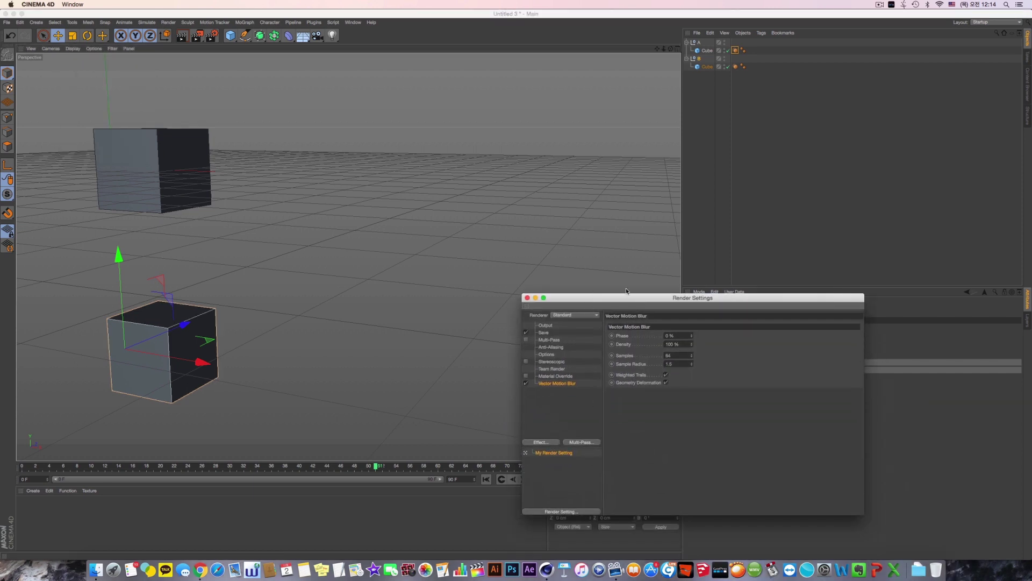
left_click_drag(636, 303, 699, 293)
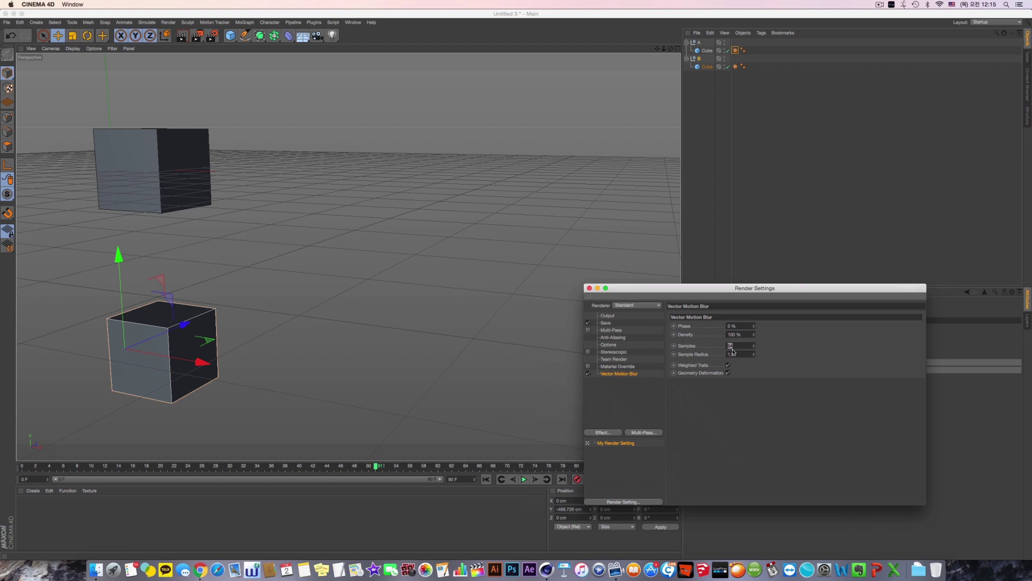
left_click_drag(718, 289, 746, 290)
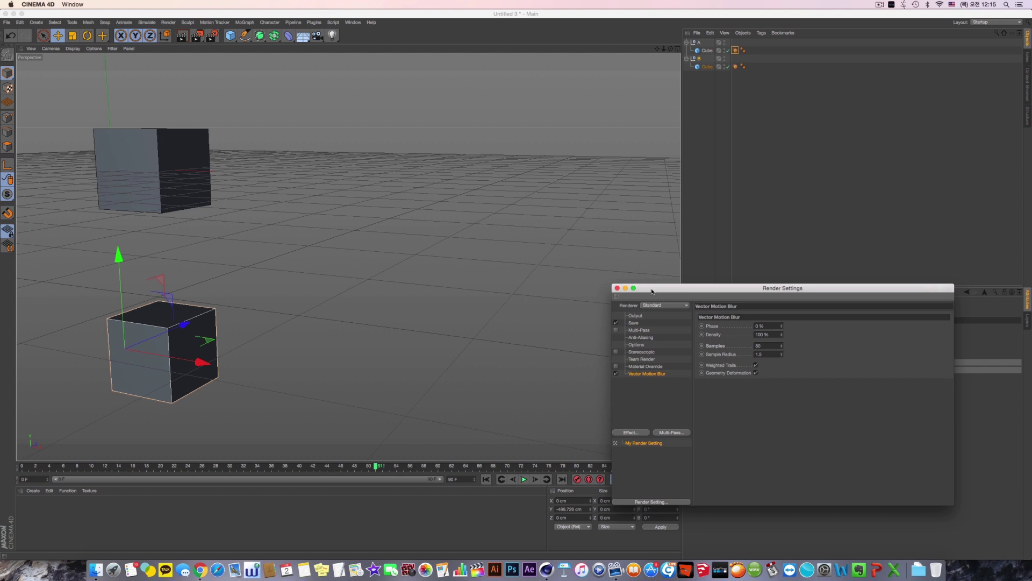
left_click(639, 434)
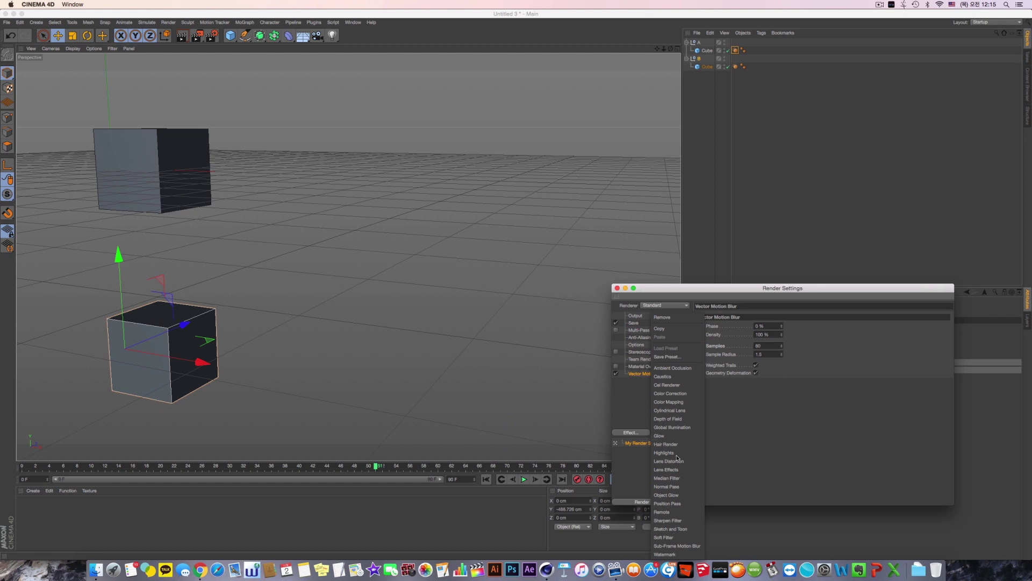
left_click(640, 393)
left_click(648, 374)
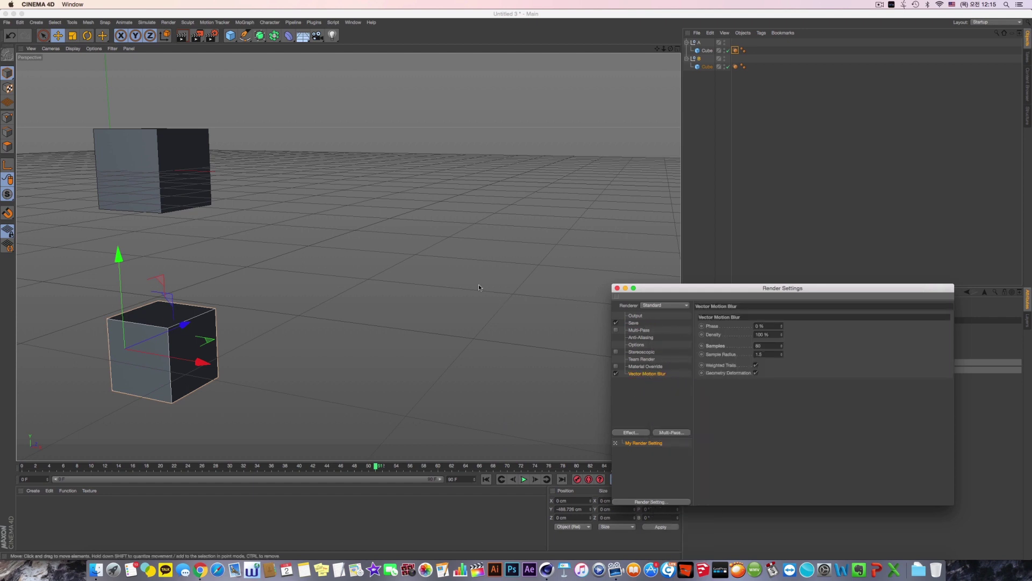
Render frame 16 to an enlarged Picture Viewer and examine the blurred edges of both cubes up close.
left_click_drag(376, 466, 133, 469)
left_click(197, 36)
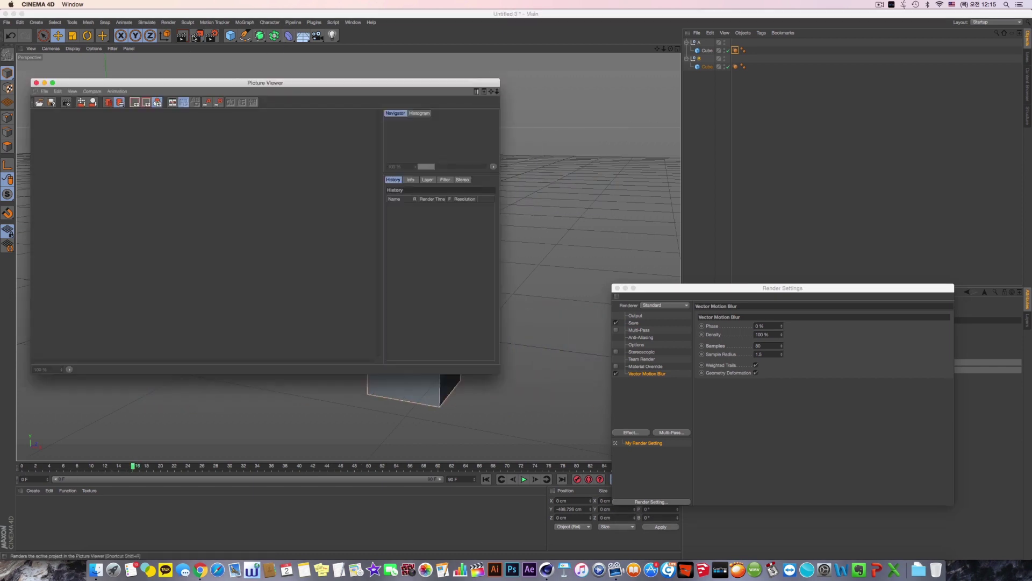
left_click_drag(317, 88, 411, 81)
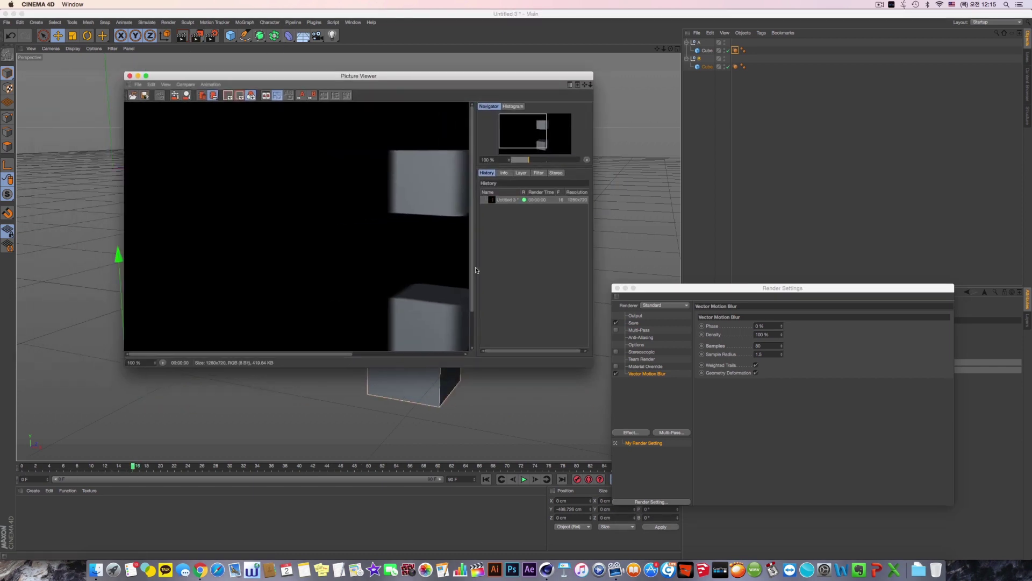
left_click_drag(643, 410, 687, 461)
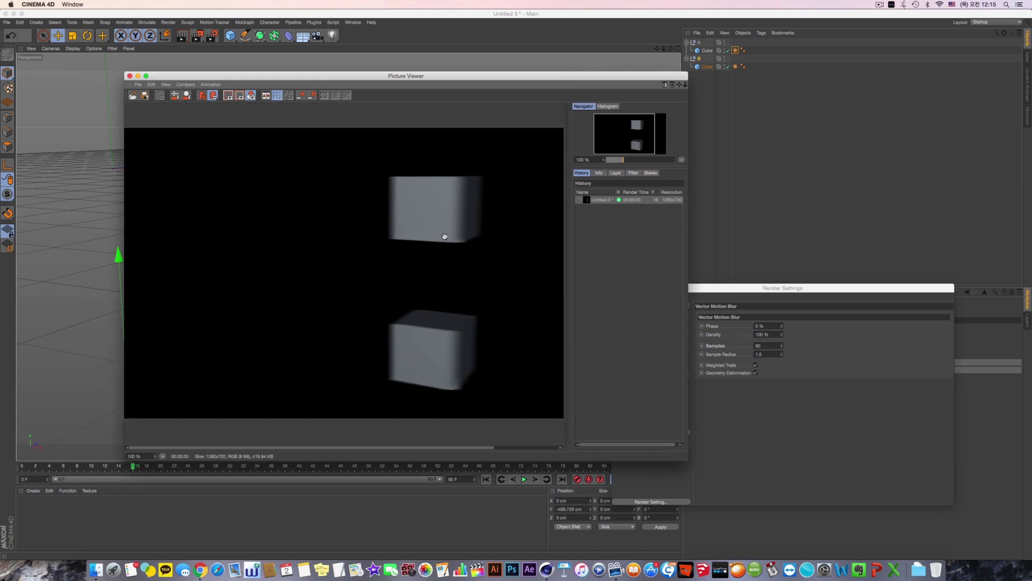
scroll(456, 237, "up", 8)
left_click_drag(462, 161, 396, 247)
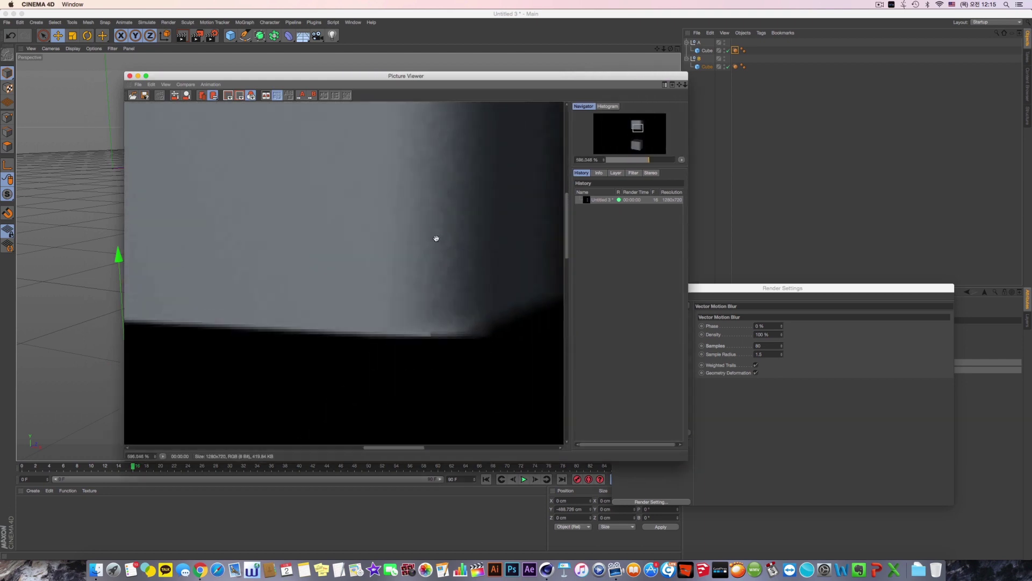
scroll(435, 237, "down", 5)
left_click_drag(436, 362, 408, 274)
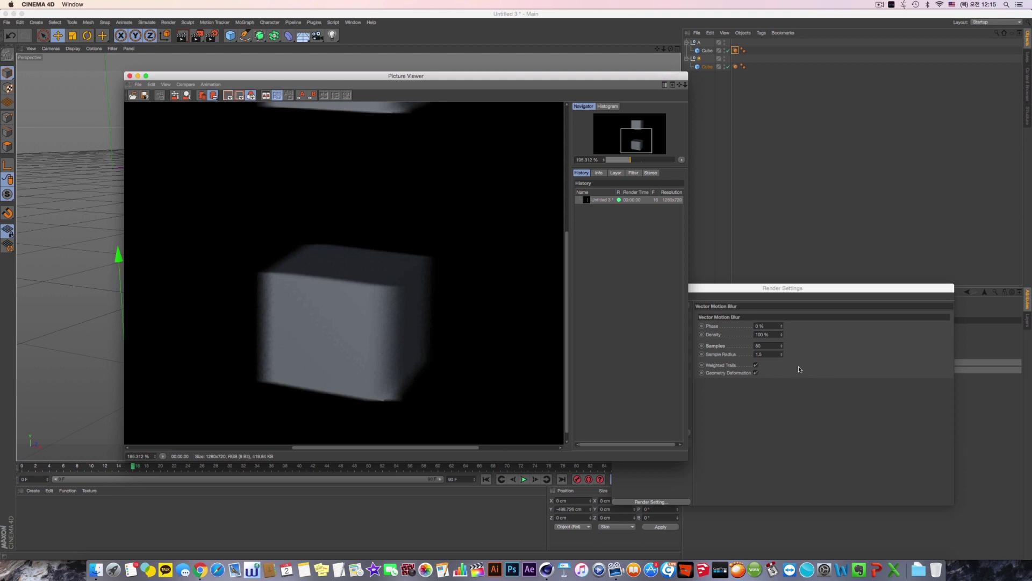
Set the Vector Motion Blur samples to 120, render the frame again and examine the lower cube's blur.
left_click(690, 348)
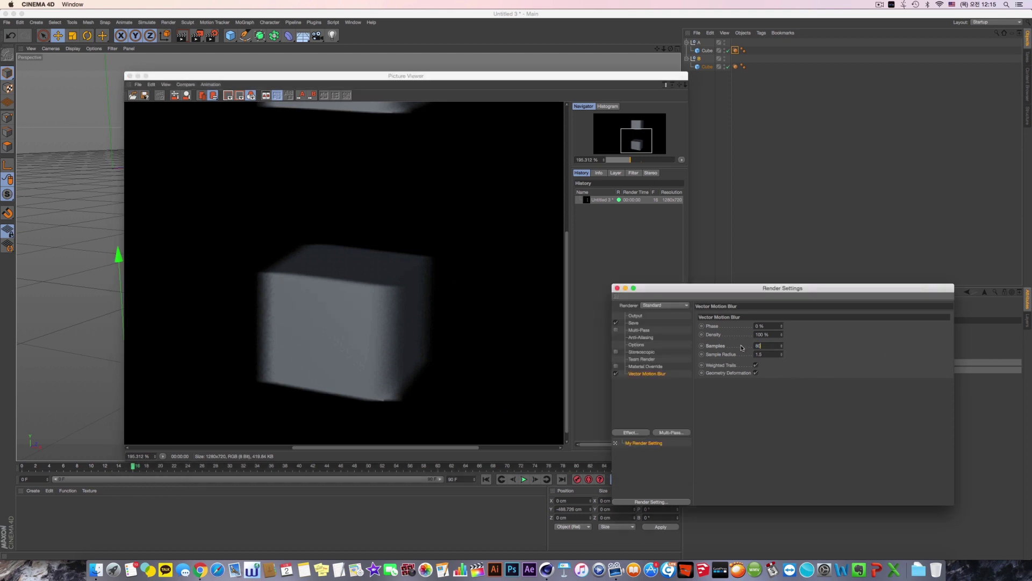
left_click(686, 348)
key("shift+r")
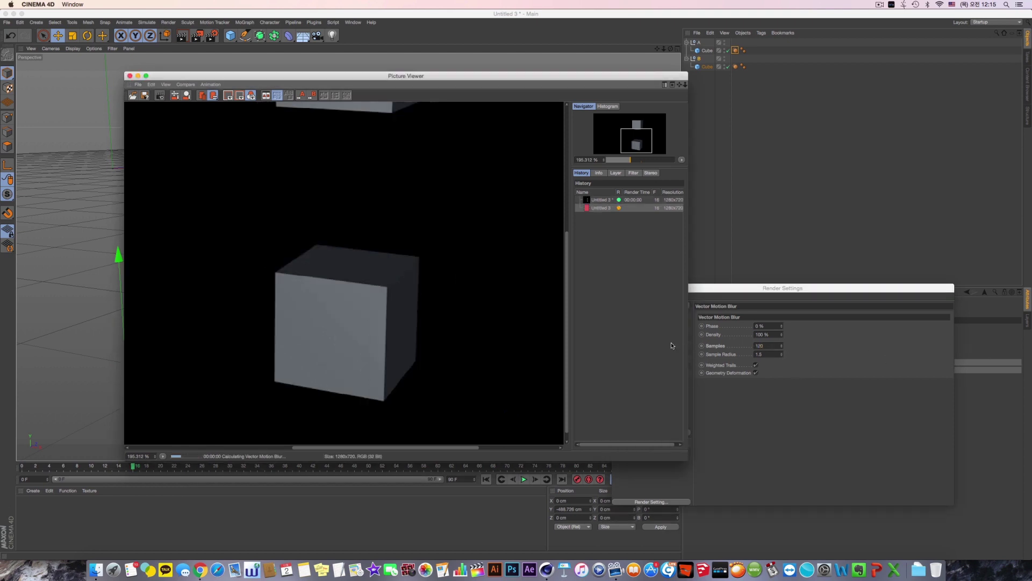
scroll(422, 346, "up", 3)
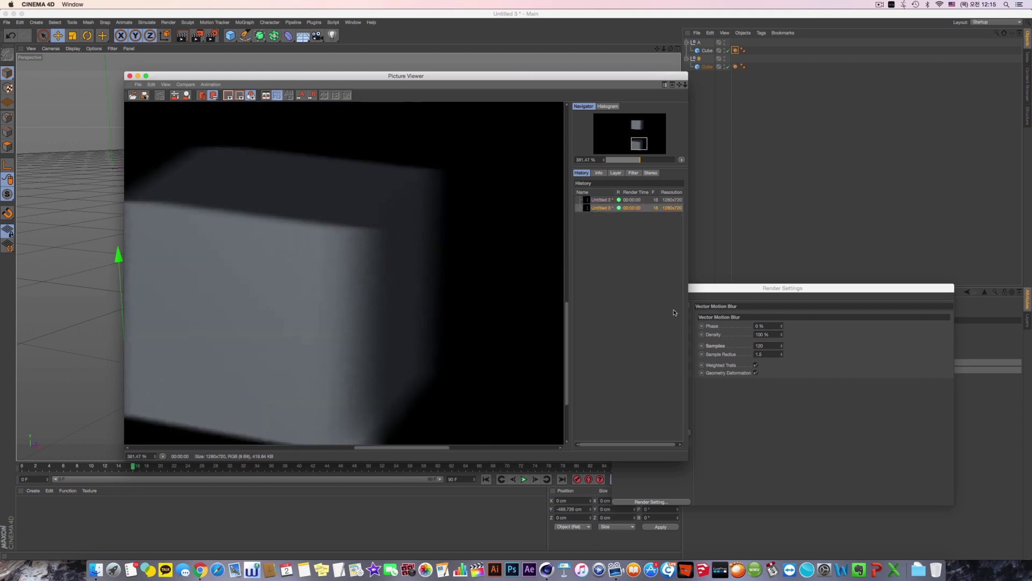
Set the Vector Motion Blur samples to 256, render the frame again and examine the lower cube's edge up close.
left_click(757, 346)
type("25")
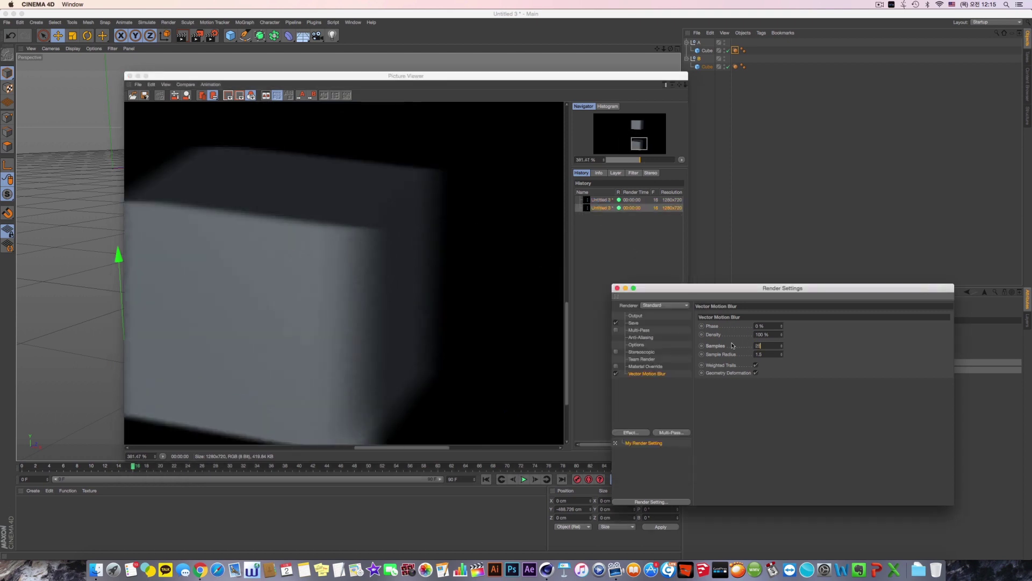
type("6")
key("shift+r")
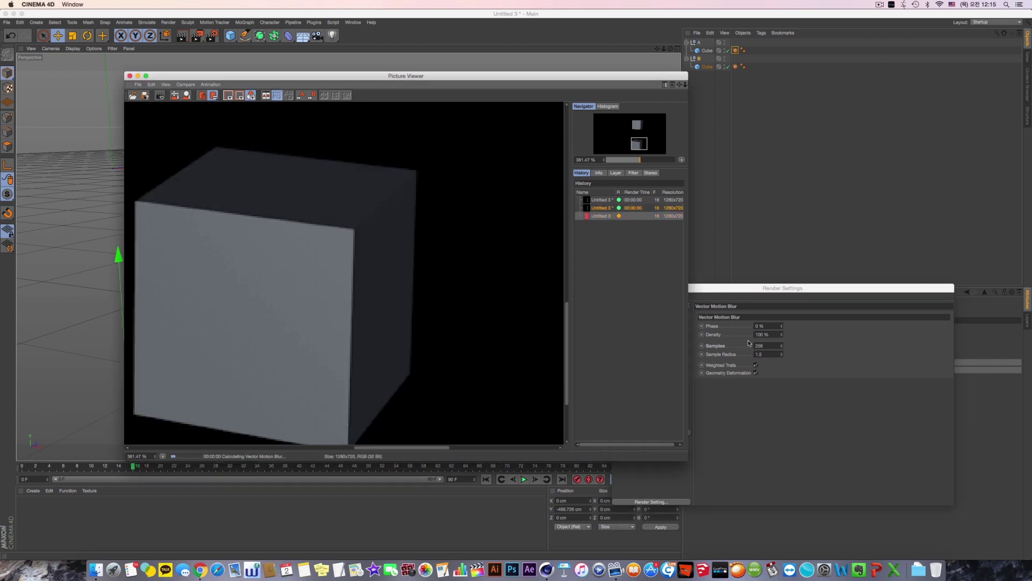
scroll(408, 311, "up", 5)
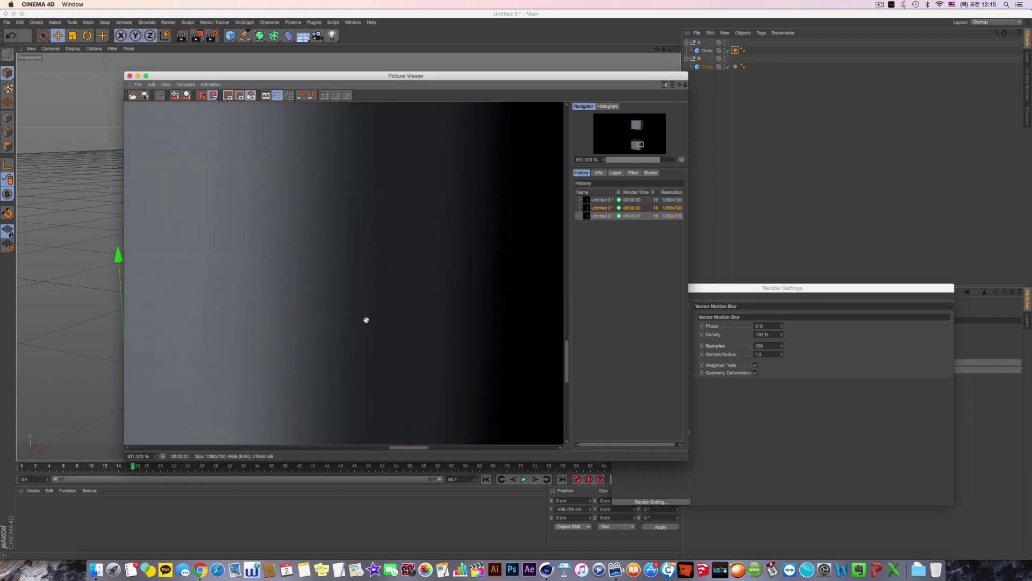
Set the Vector Motion Blur phase to 50 % and render the frame again.
scroll(445, 297, "down", 8)
scroll(427, 307, "up", 2)
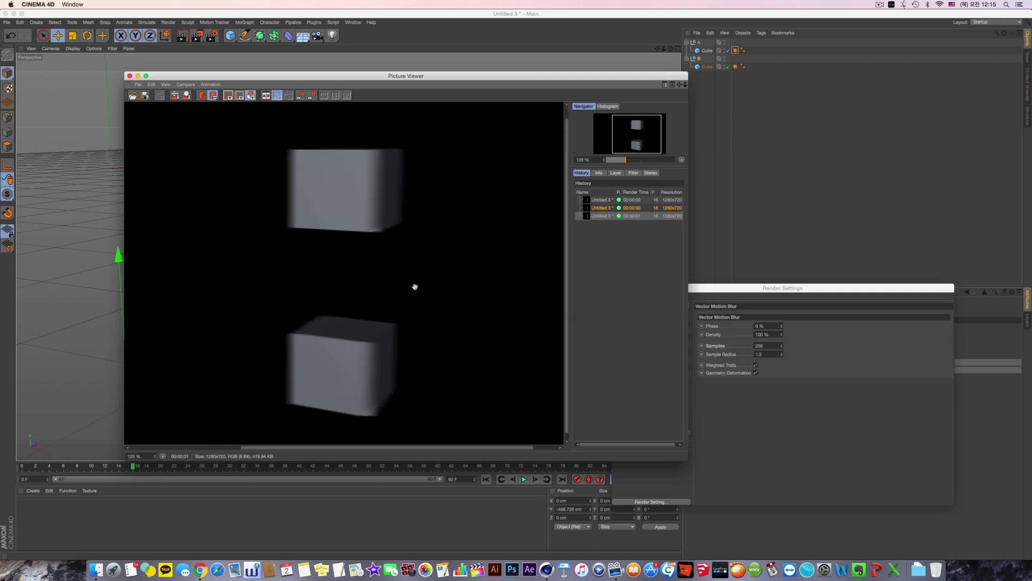
left_click_drag(768, 326, 688, 325)
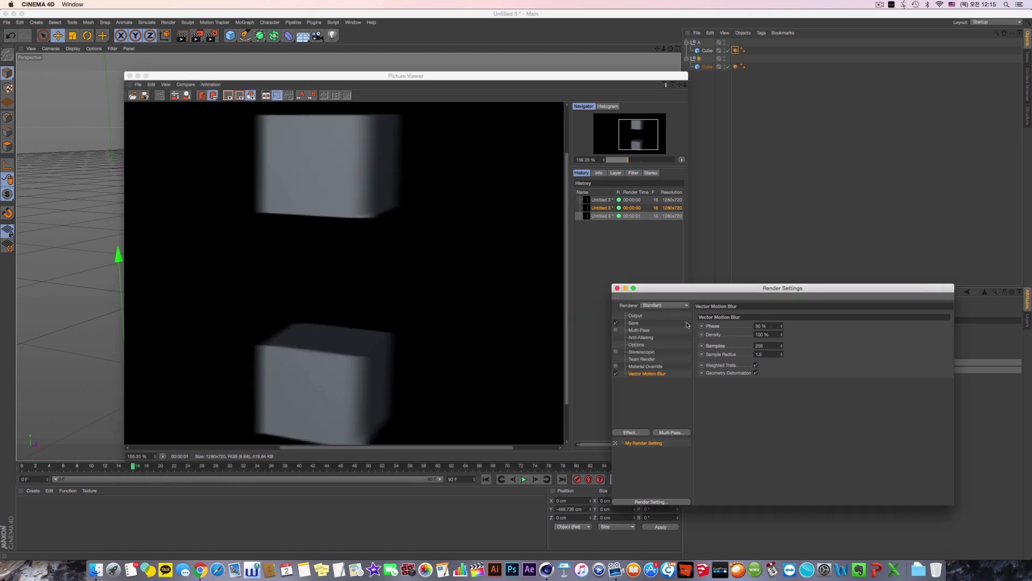
key("shift+r")
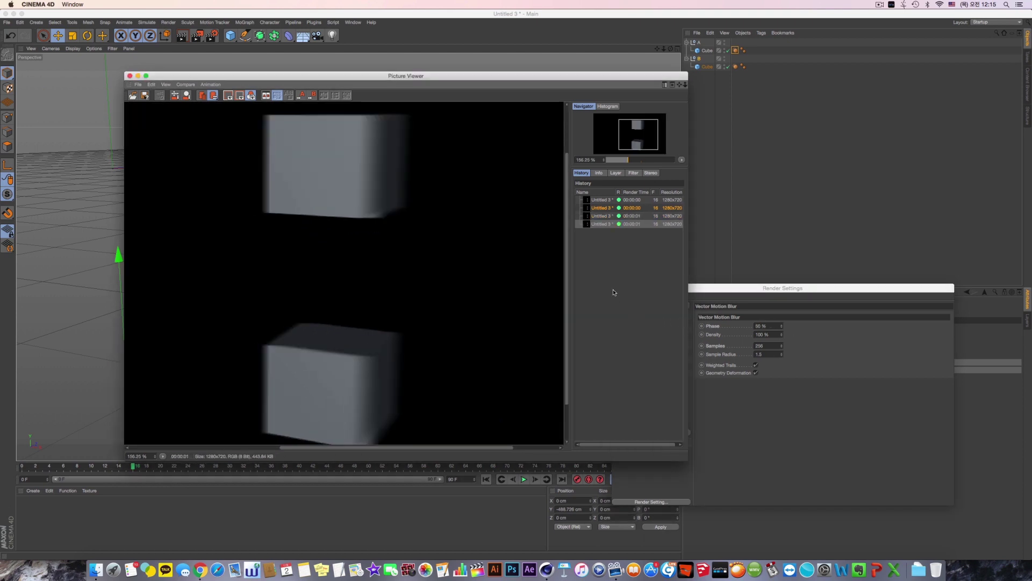
Compare the two latest renders in the Picture Viewer history to see how the phase change shifts the blur on both cubes.
left_click(602, 216)
left_click(602, 223)
left_click(602, 216)
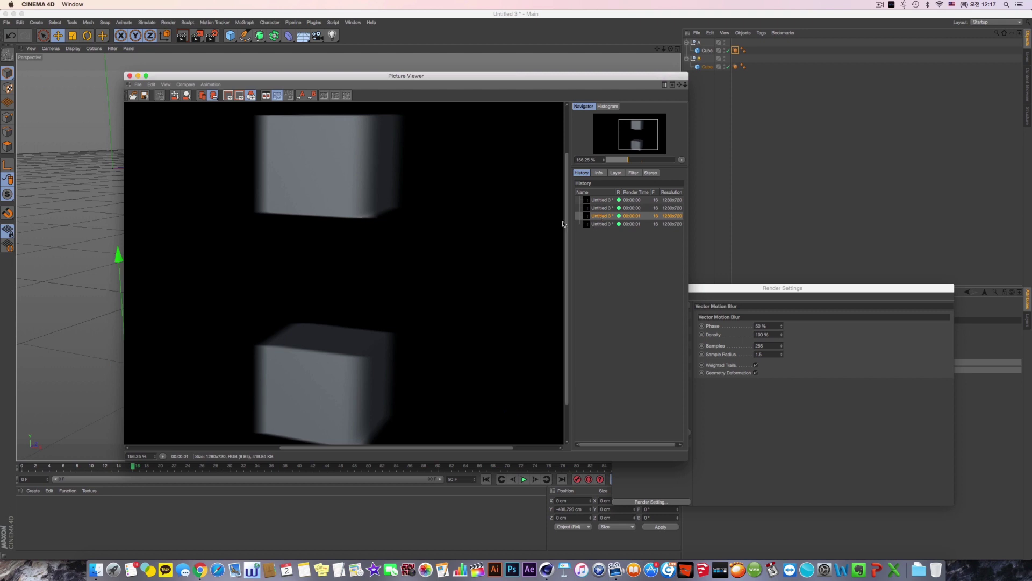
left_click_drag(448, 79, 385, 87)
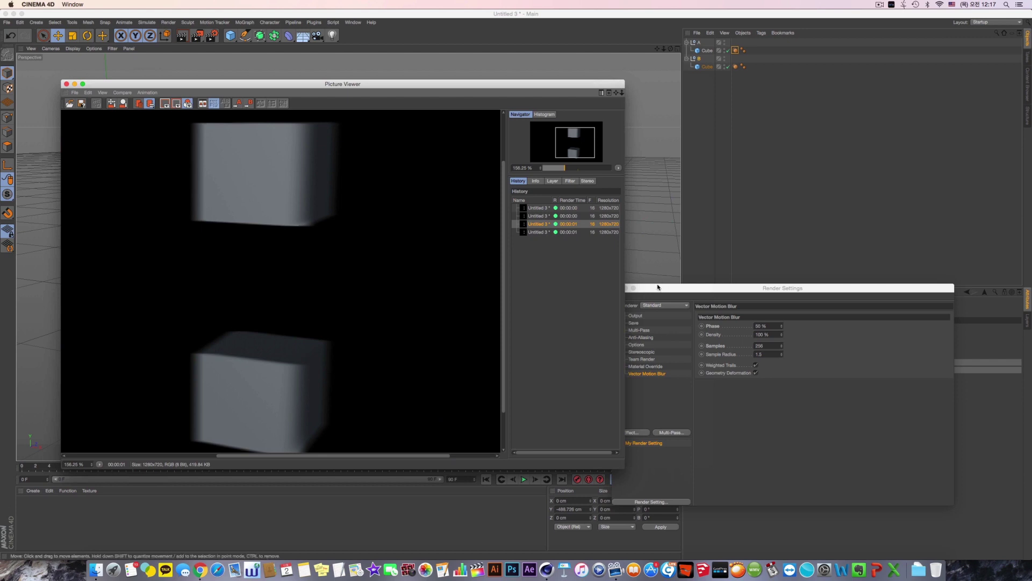
left_click_drag(667, 287, 706, 255)
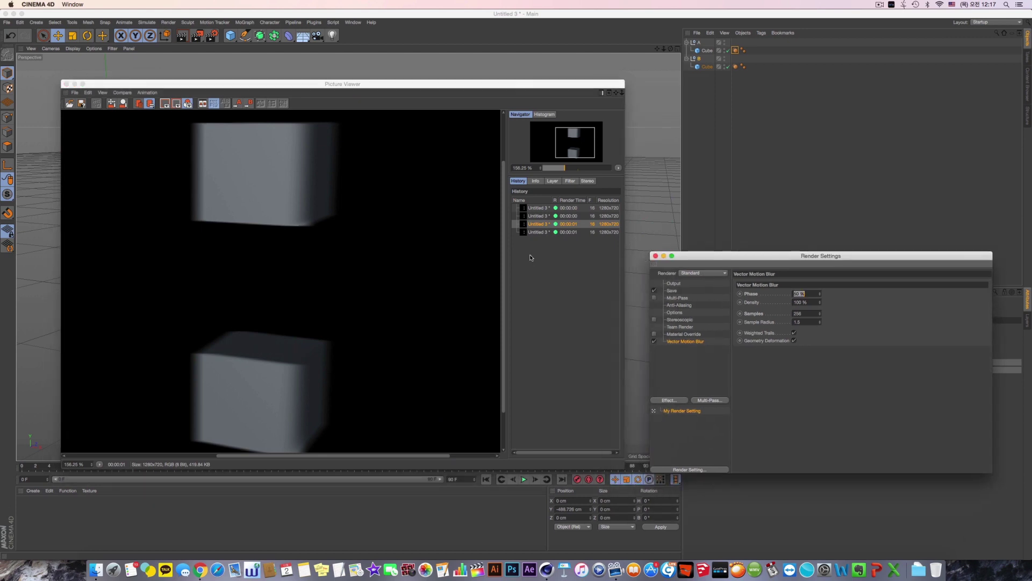
left_click(533, 232)
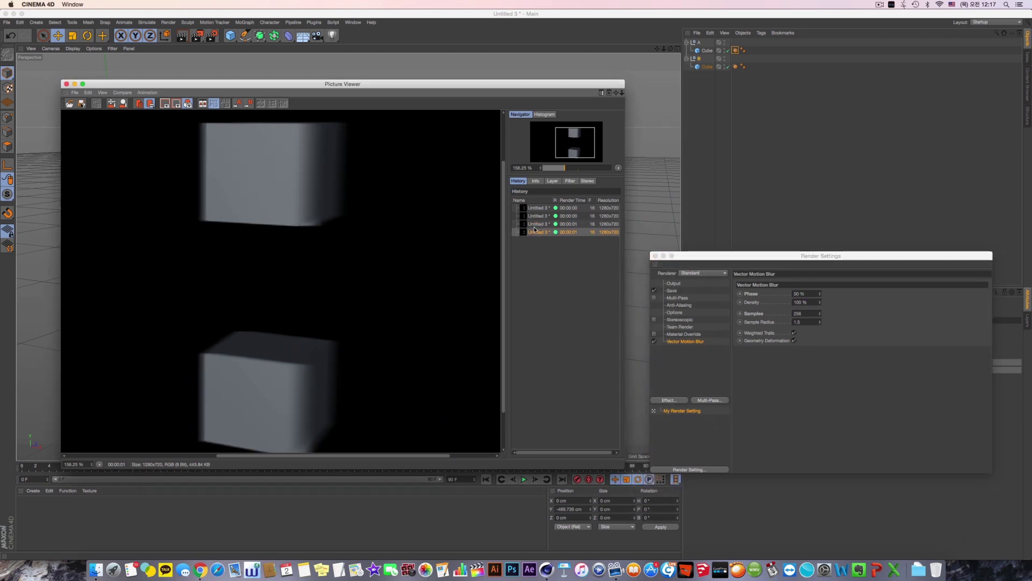
left_click_drag(370, 87, 580, 90)
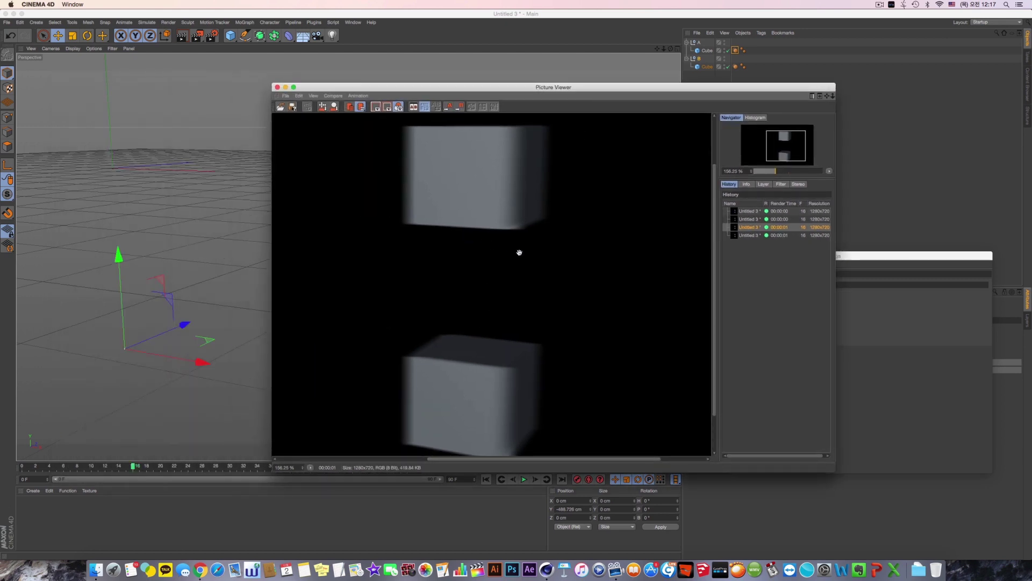
left_click_drag(558, 93, 482, 65)
left_click(673, 206)
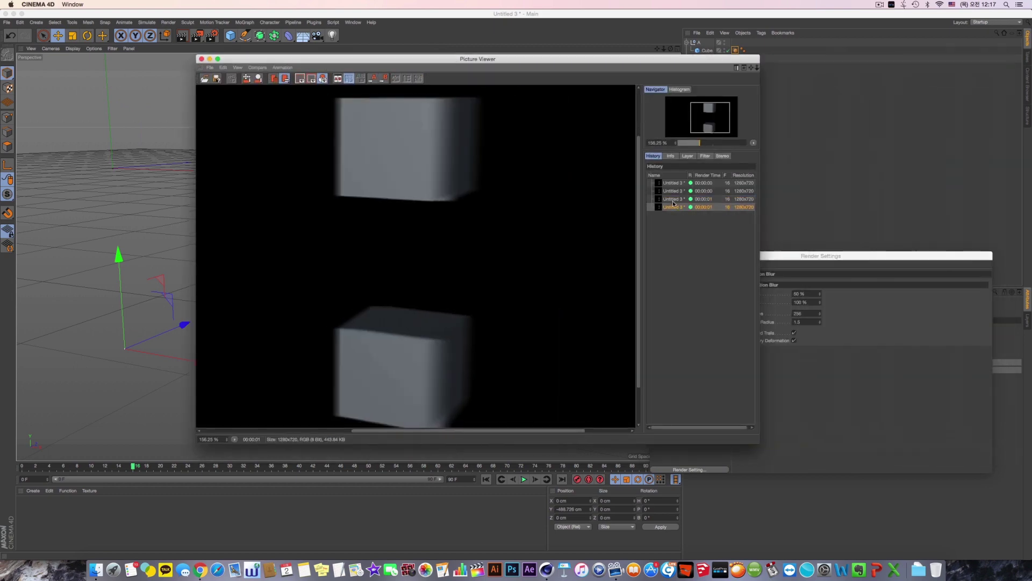
left_click(673, 198)
key("Down")
left_click(673, 199)
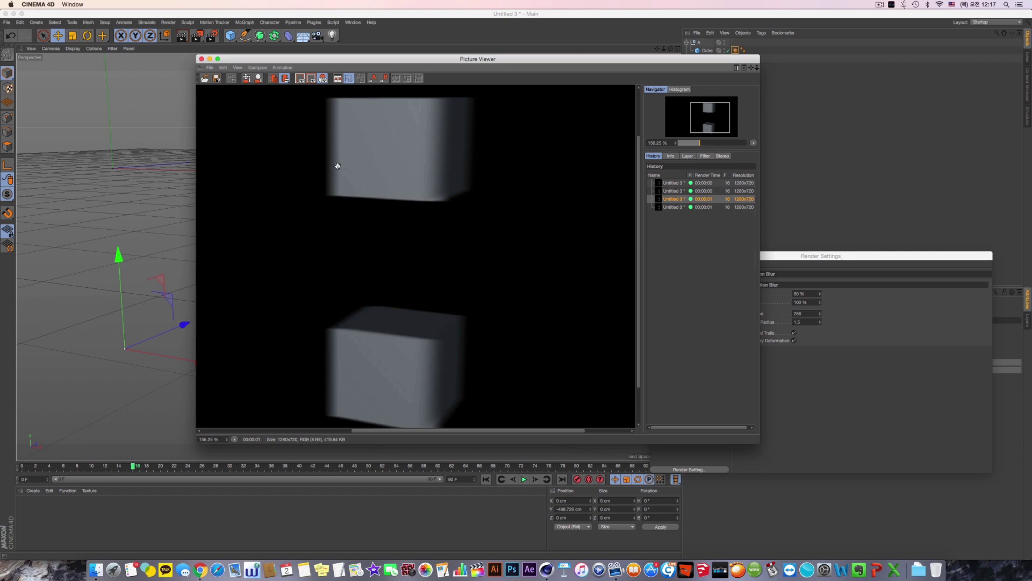
left_click(673, 208)
left_click(673, 200)
Check both cubes in the viewport at the current frame and compare their position with the last two renders.
left_click_drag(363, 58, 630, 275)
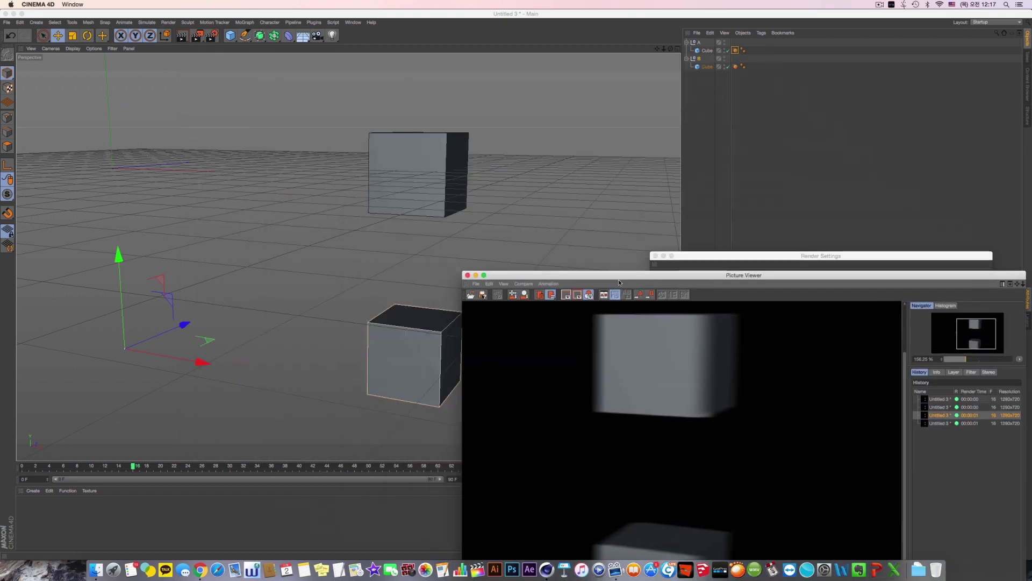
left_click_drag(133, 468, 133, 468)
left_click_drag(649, 282, 368, 86)
left_click(662, 229)
left_click(662, 221)
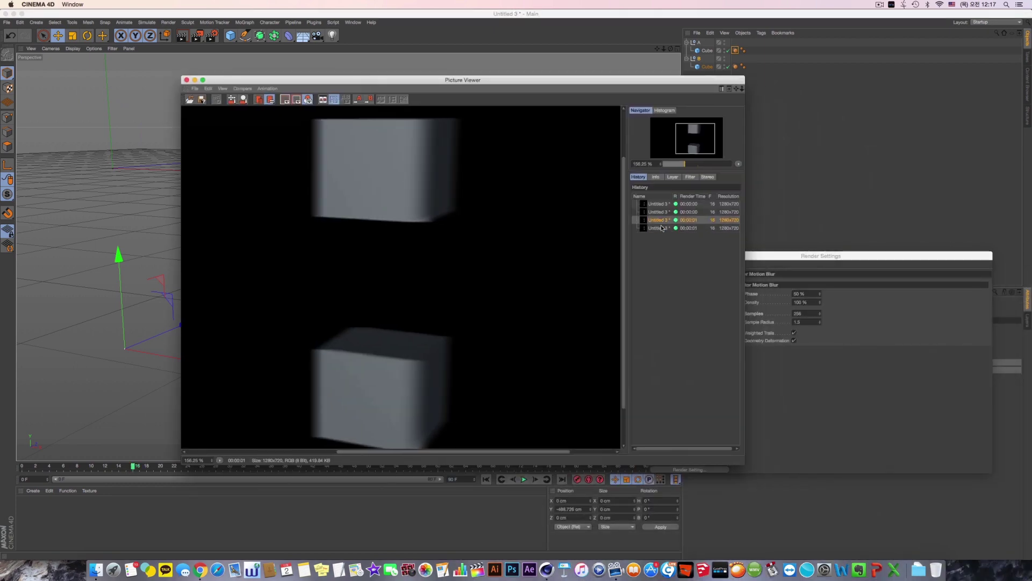
left_click(662, 229)
left_click(661, 221)
left_click(661, 228)
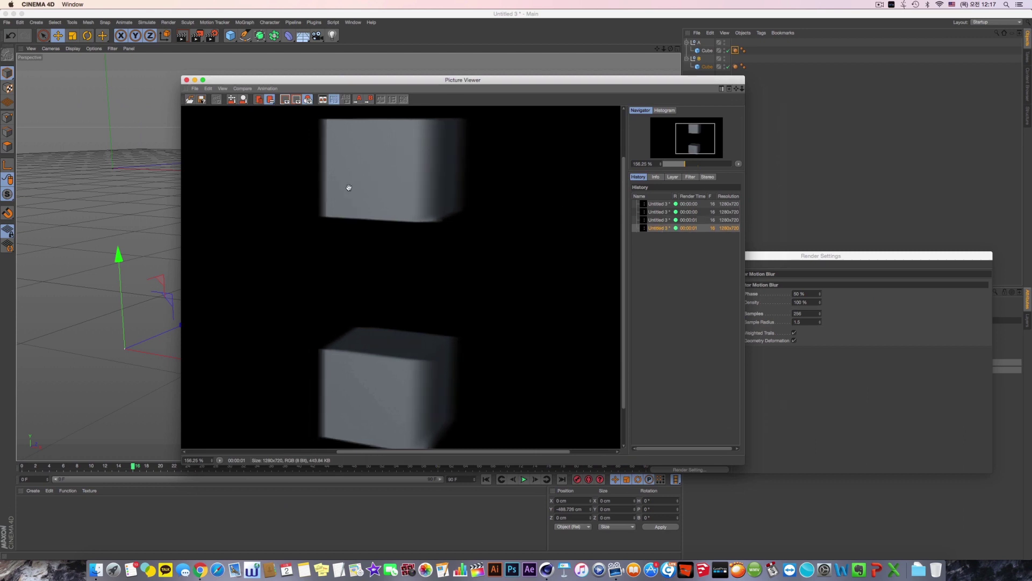
left_click(643, 221)
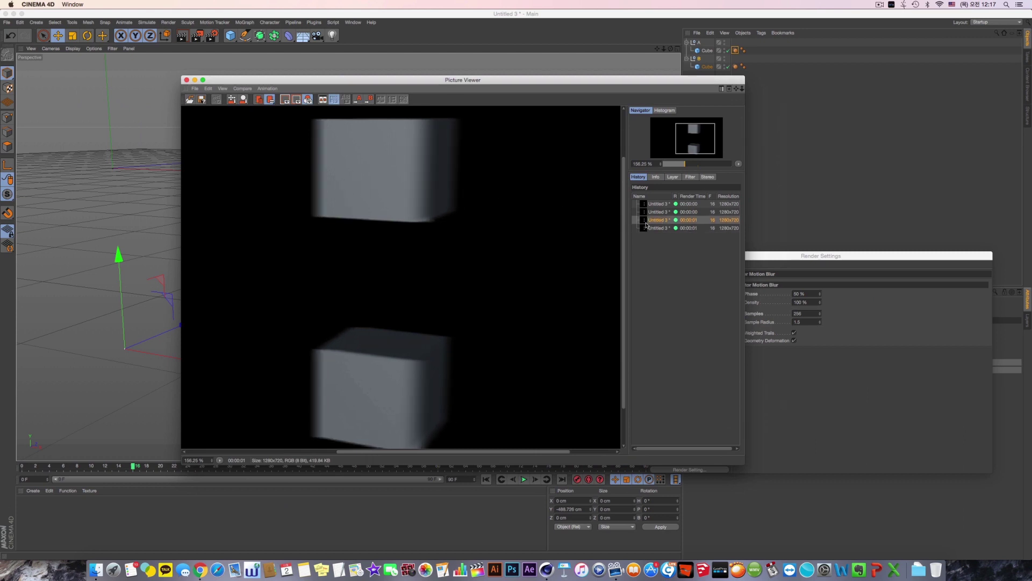
left_click(645, 228)
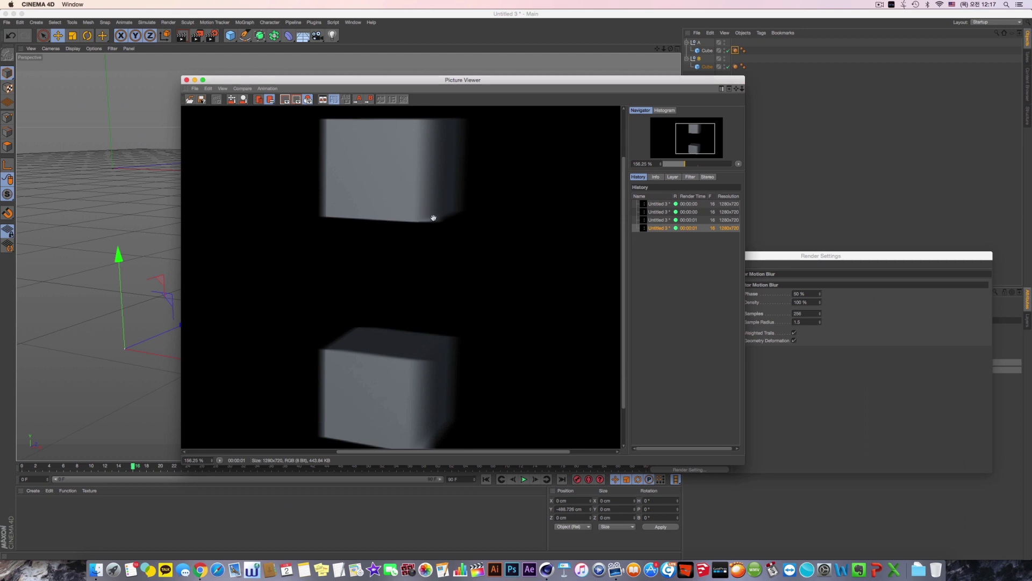
Close the render settings, set the Motion Blur tag strength of the cube under null B to 20 % and render the frame.
left_click_drag(764, 261, 790, 258)
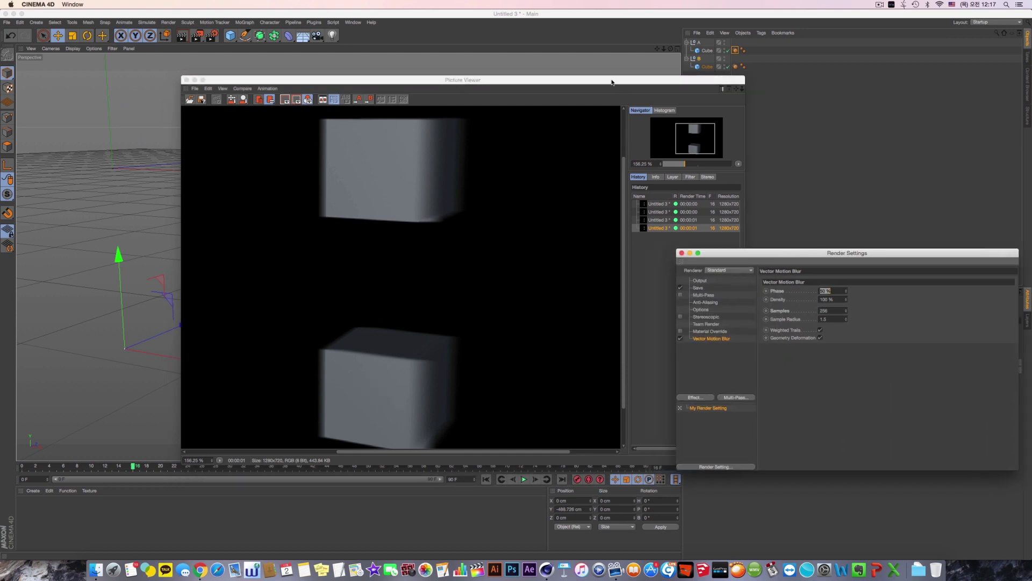
left_click_drag(612, 82, 538, 95)
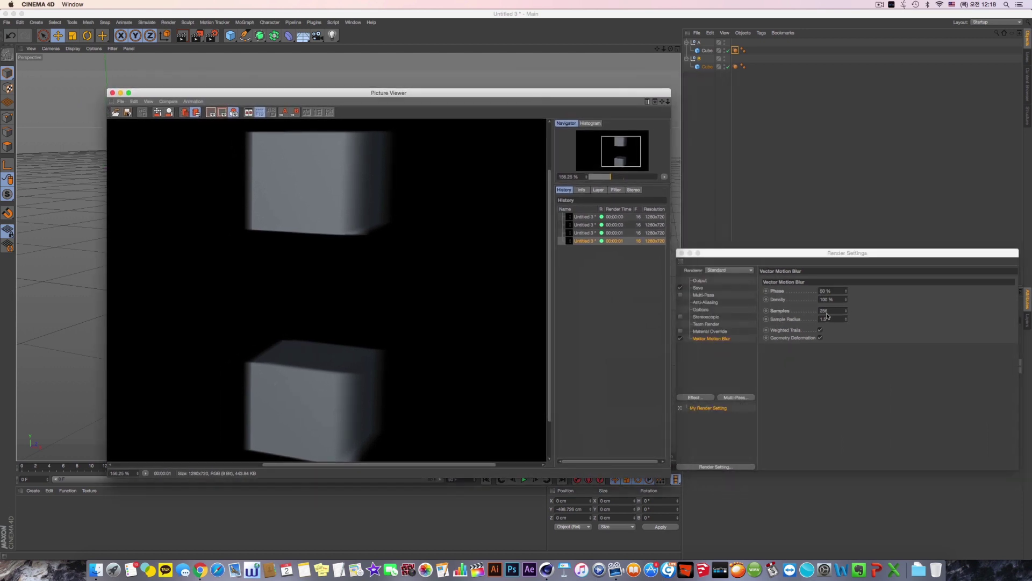
left_click(735, 66)
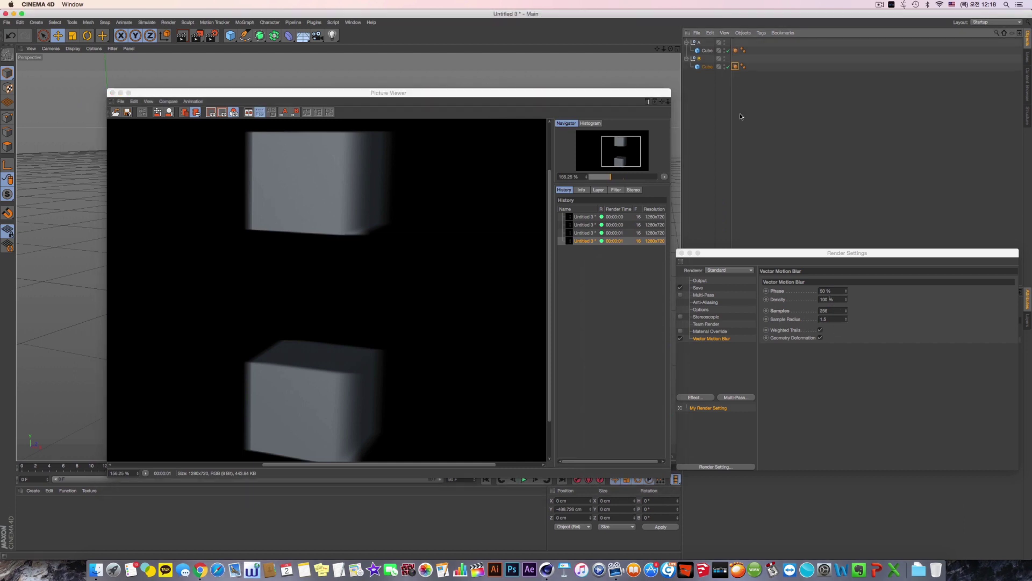
left_click(682, 253)
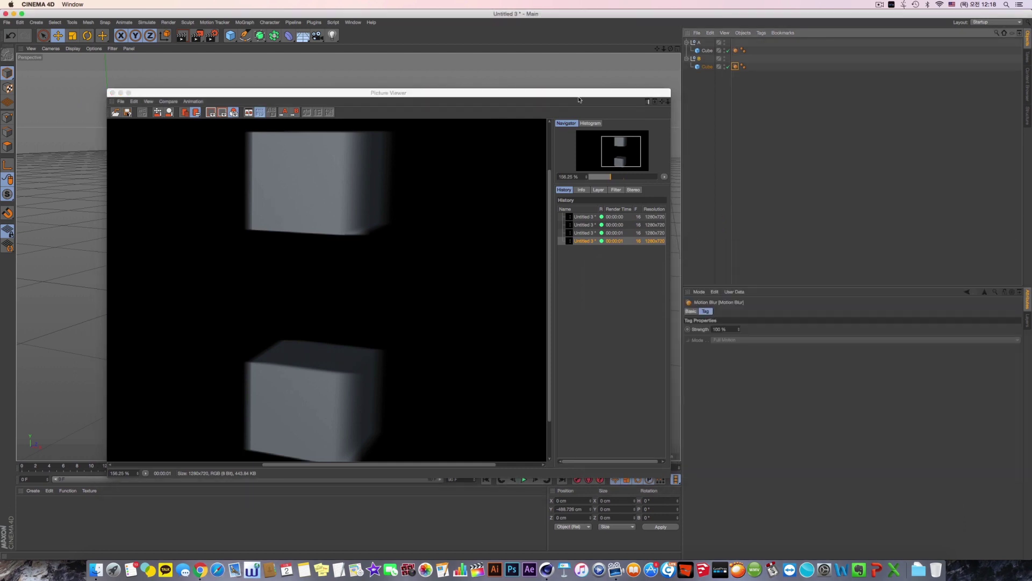
left_click_drag(550, 97, 567, 94)
key("super+b")
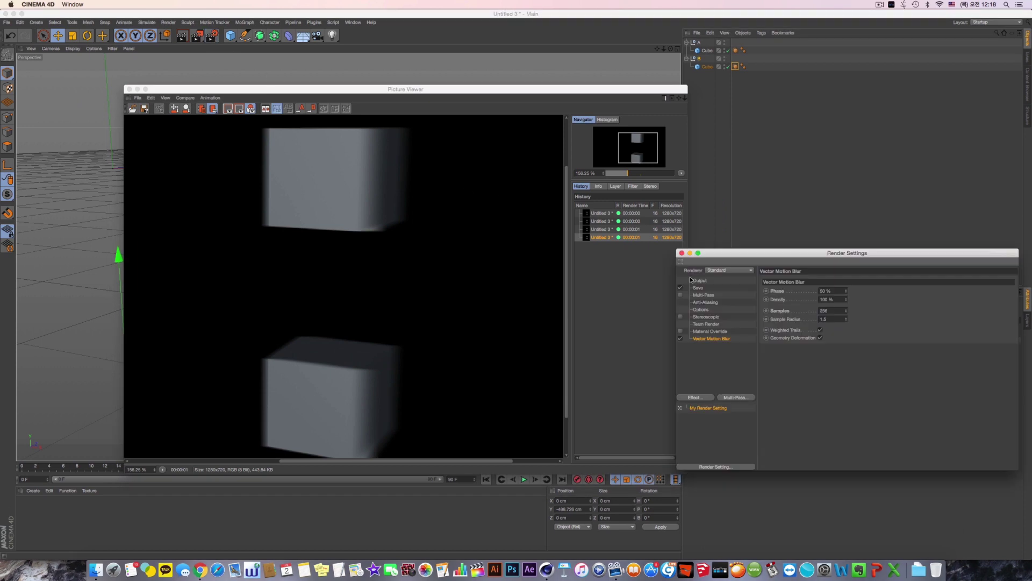
left_click(682, 253)
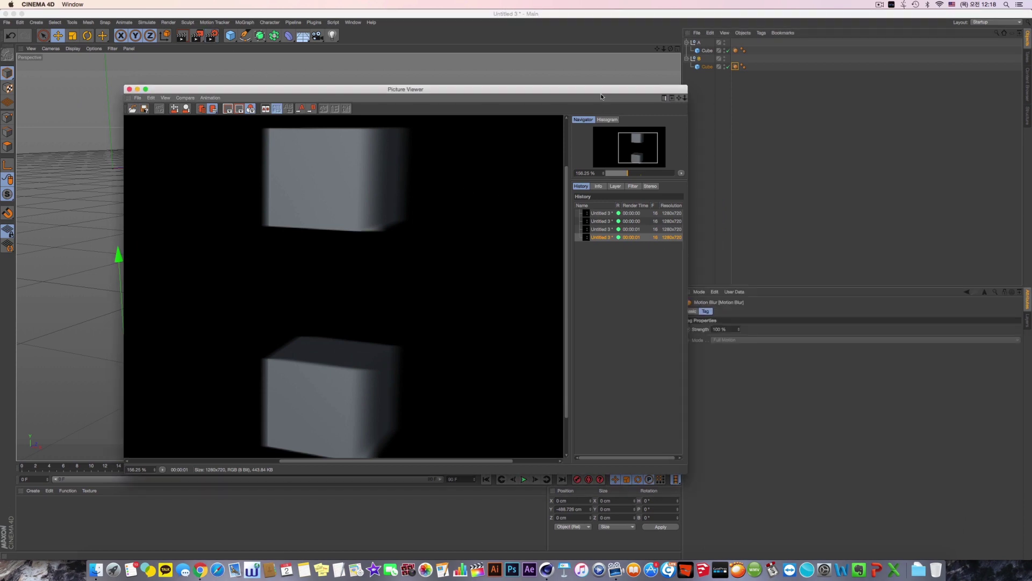
left_click_drag(601, 96, 580, 102)
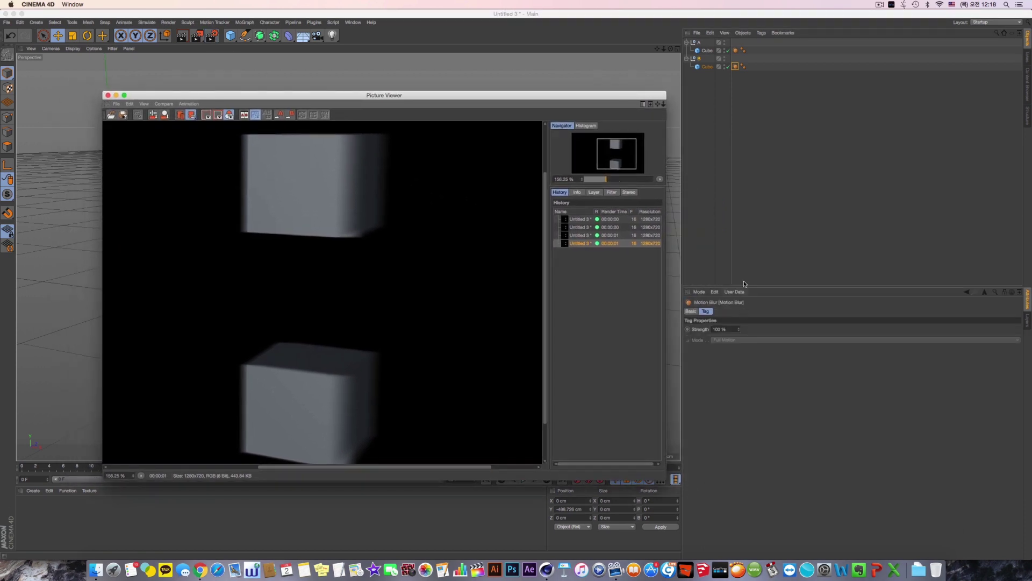
left_click(725, 329)
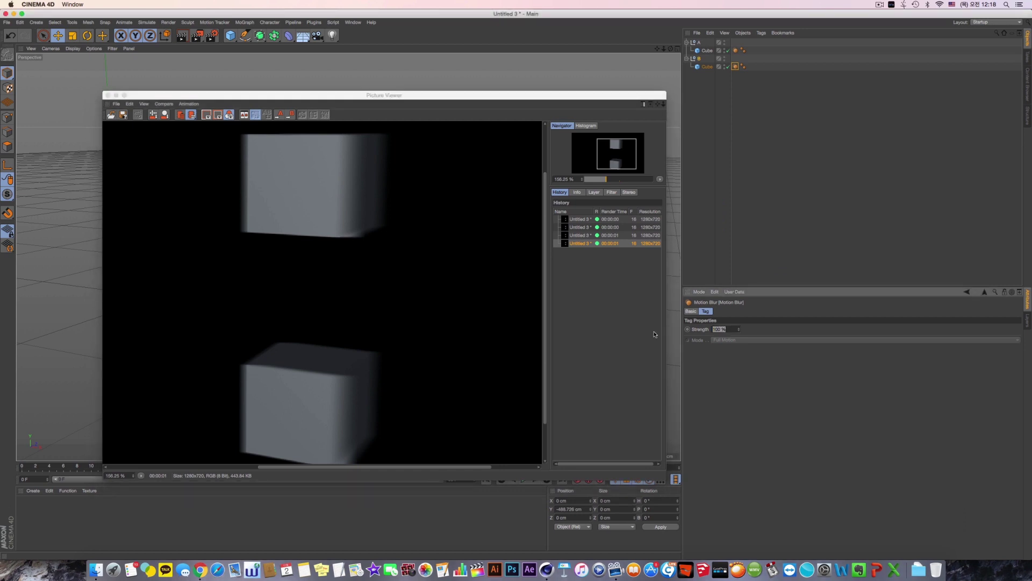
type("20")
key("Return")
left_click(197, 35)
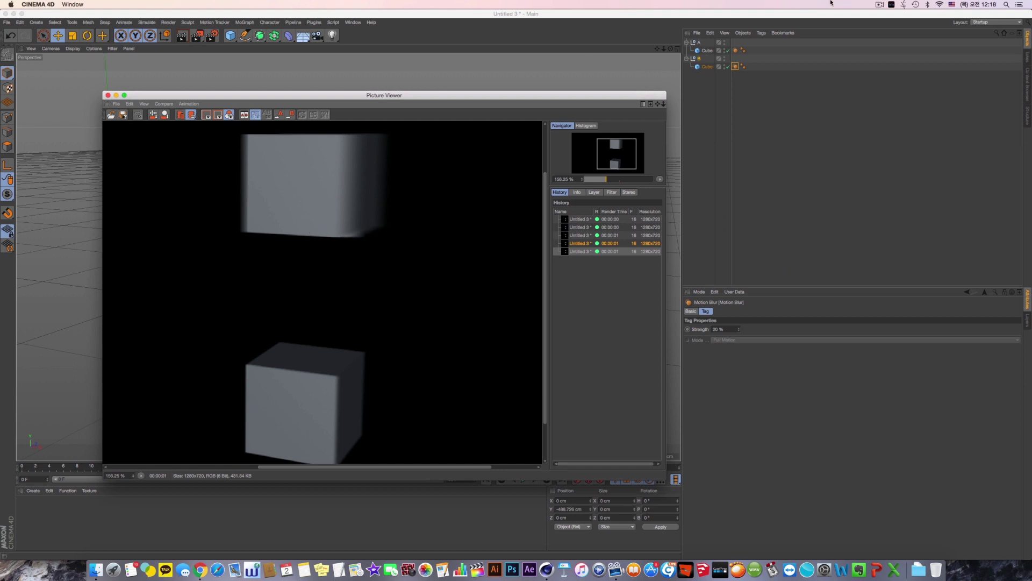
Compare the Motion Blur tag strengths of the two cubes and examine their blur in the new render.
left_click(736, 52)
left_click(736, 51)
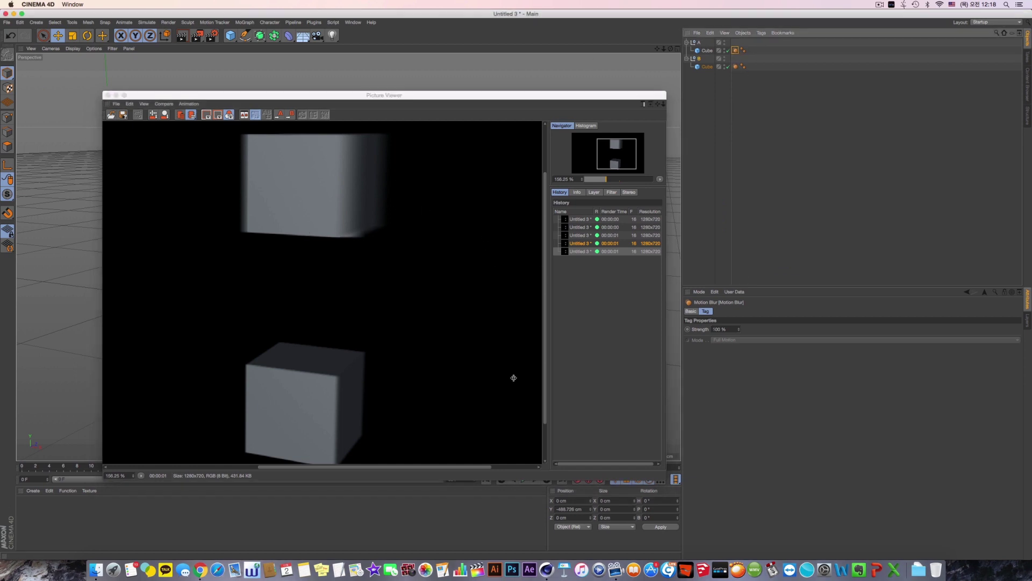
left_click(735, 66)
left_click(361, 383)
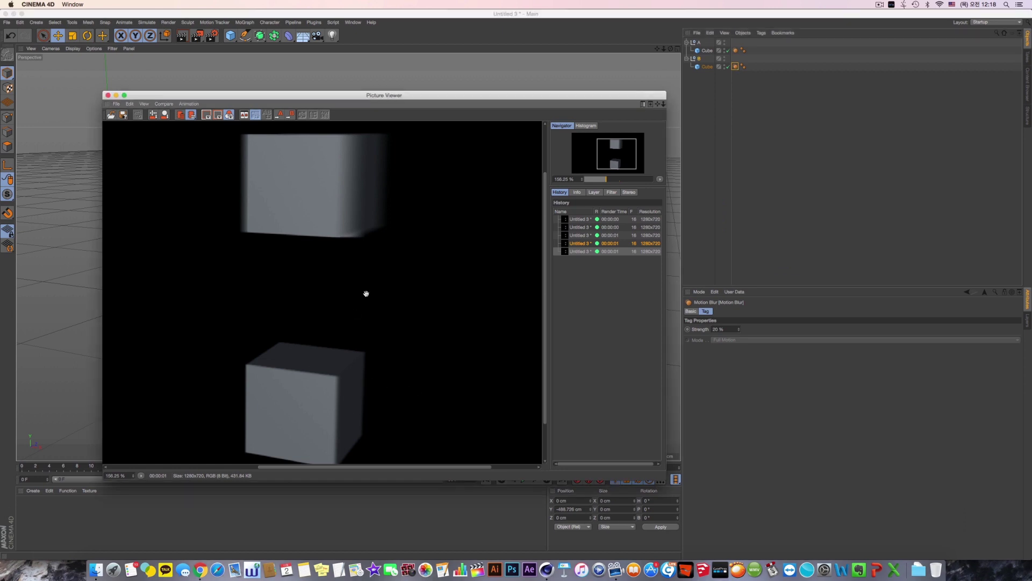
scroll(364, 392, "down", 3)
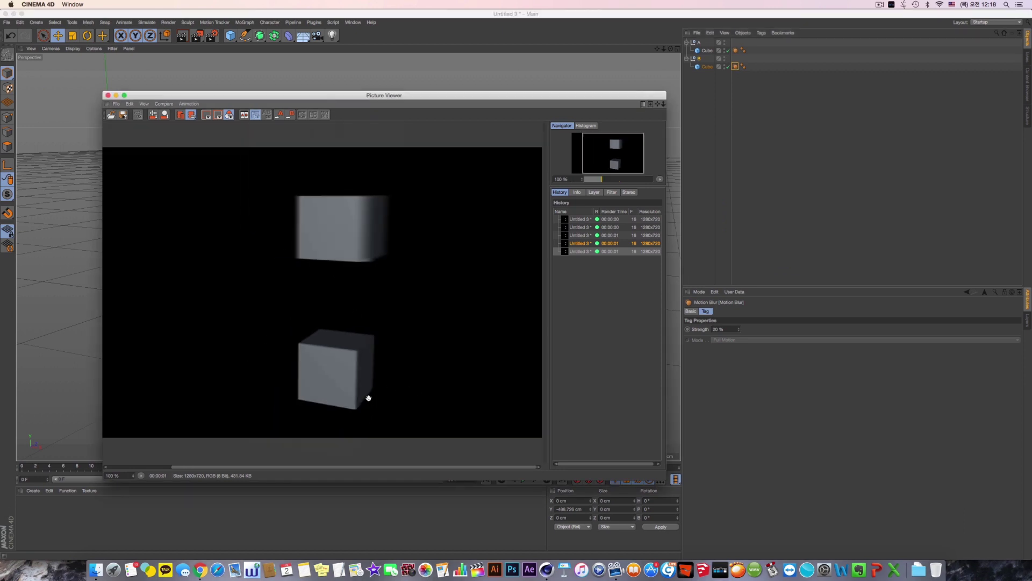
Close the Picture Viewer, then delete null B with its cube and the Motion Blur tag of the cube under null A.
left_click(107, 95)
left_click(721, 87)
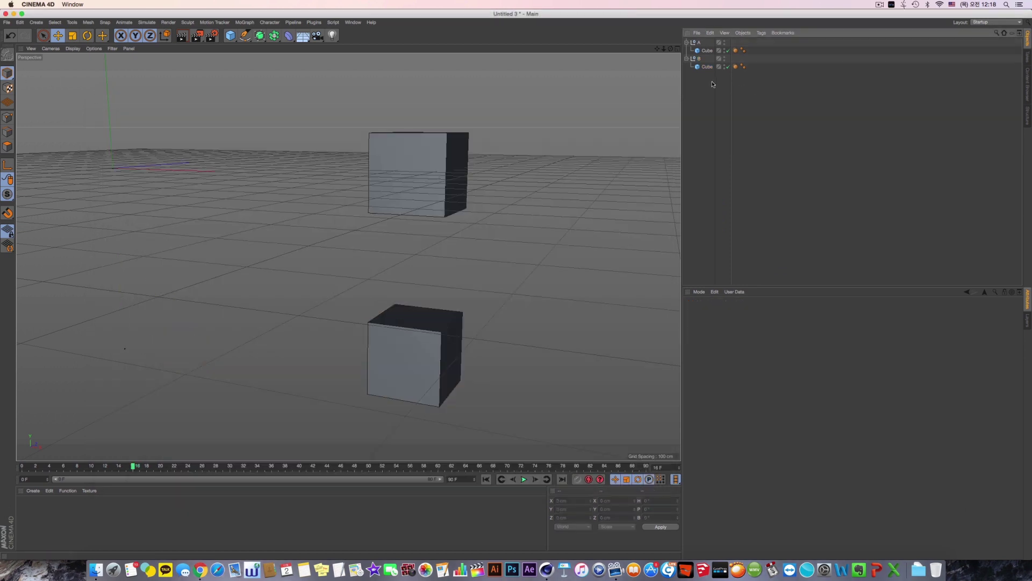
left_click_drag(706, 66, 697, 58)
key("Delete")
left_click(736, 50)
key("Delete")
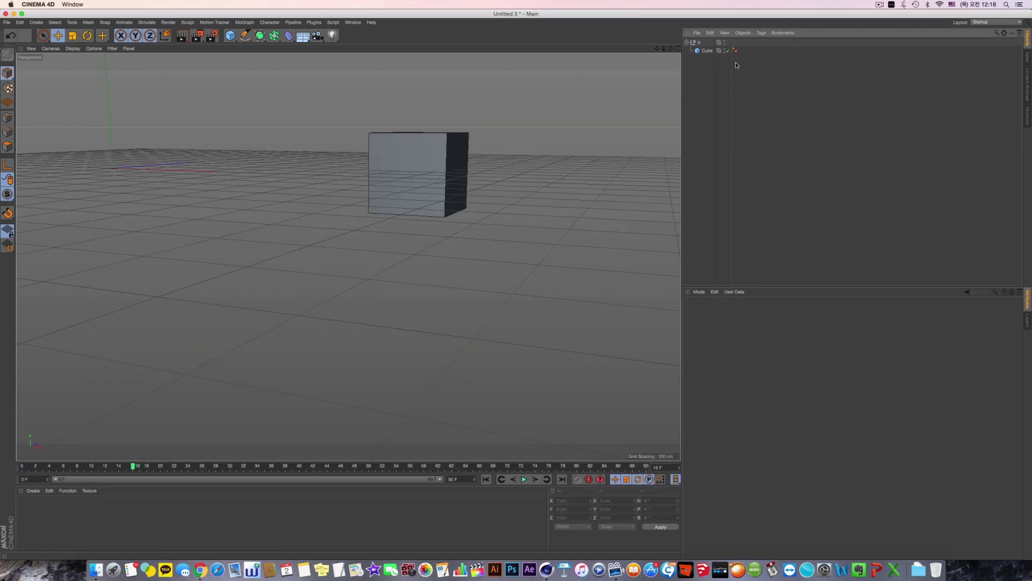
Add a Motion System tag to the cube under null A and look through the animation commands for motion clips and layers.
right_click(708, 53)
mouse_move(780, 57)
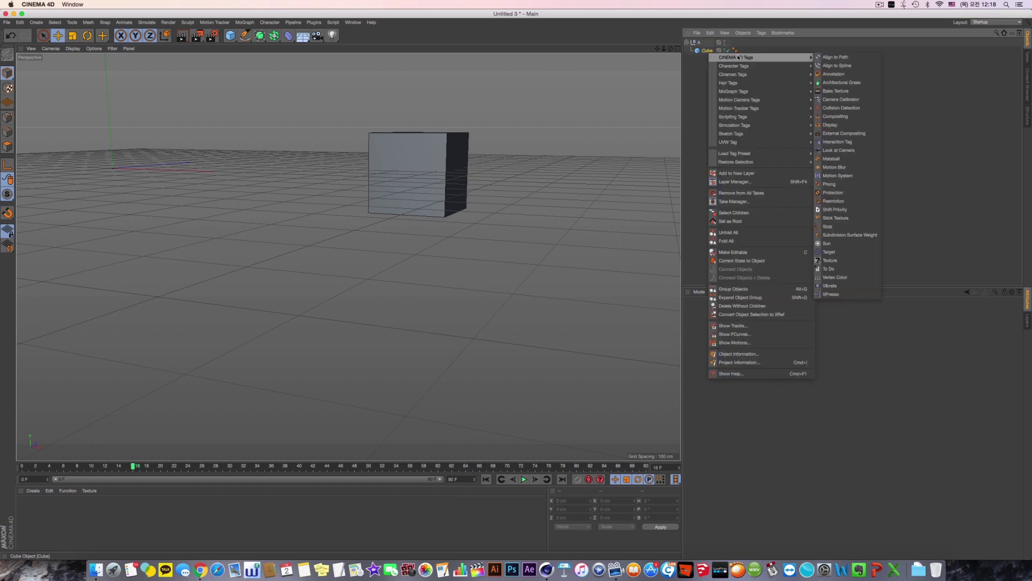
left_click(860, 180)
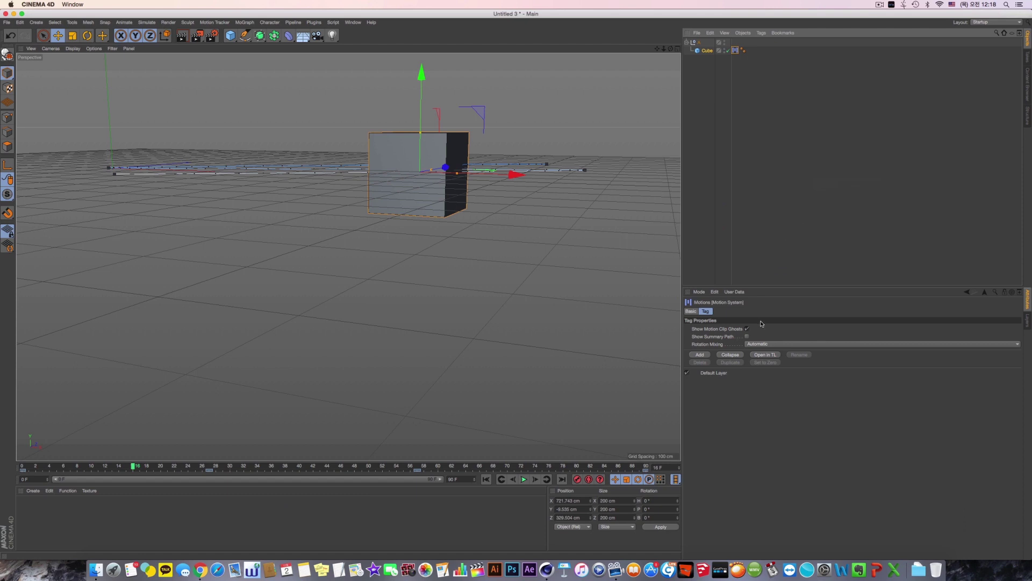
left_click(125, 22)
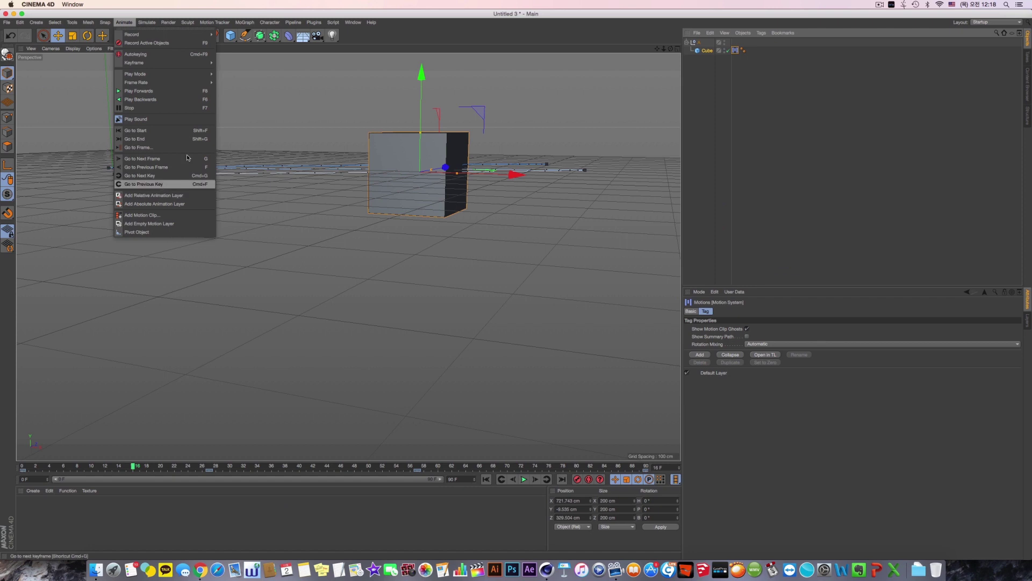
left_click(183, 214)
left_click(196, 272)
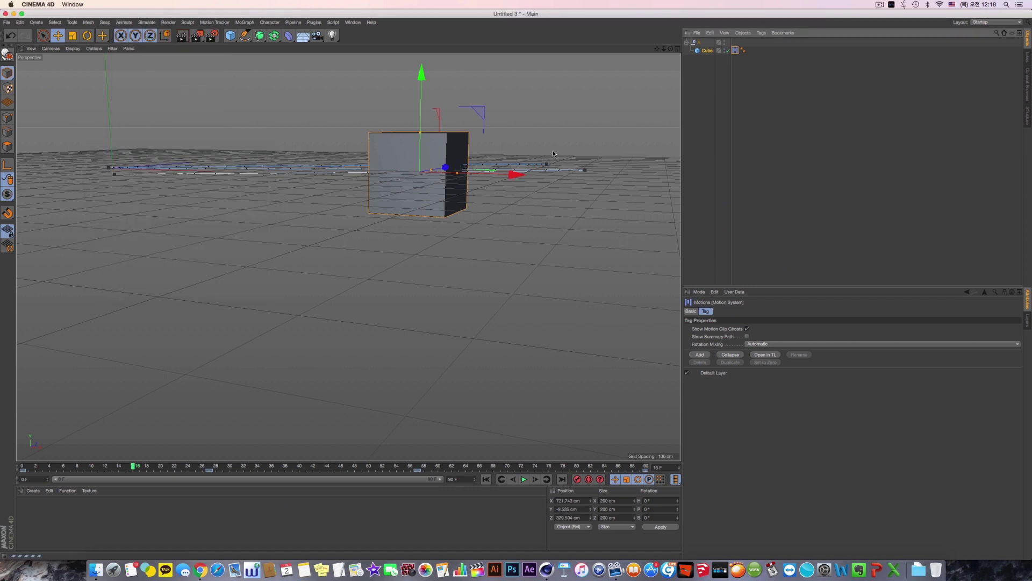
Remove the Motion System tag from the cube and step back through the recent changes.
left_click(735, 51)
left_click(706, 51)
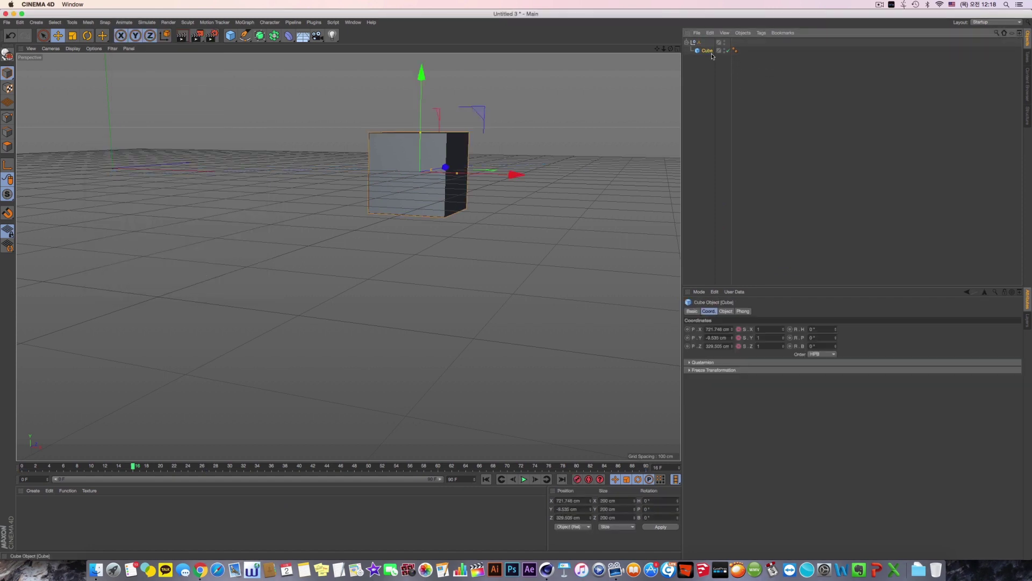
key("super+z")
key("super+z")
key("super+z")
key("super+z")
key("super+z")
key("super+z")
key("super+z")
key("super+z")
key("super+z")
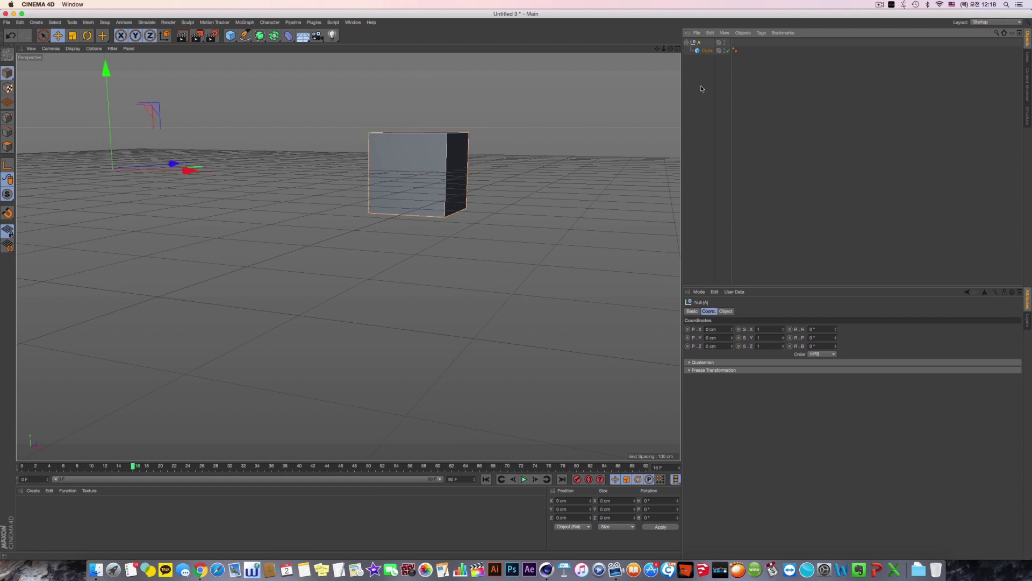
Undo the recent changes until the cube under null A has its earlier animation and Motion Blur tag back, then deselect everything.
key("super+z")
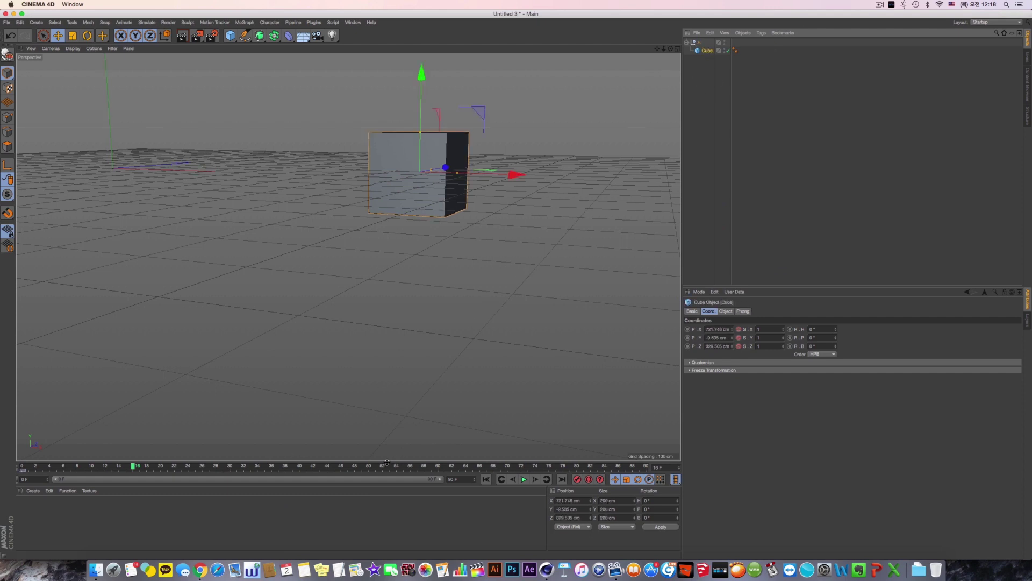
key("super+z")
key("super+z")
key("super+z")
key("super+z")
key("super+z")
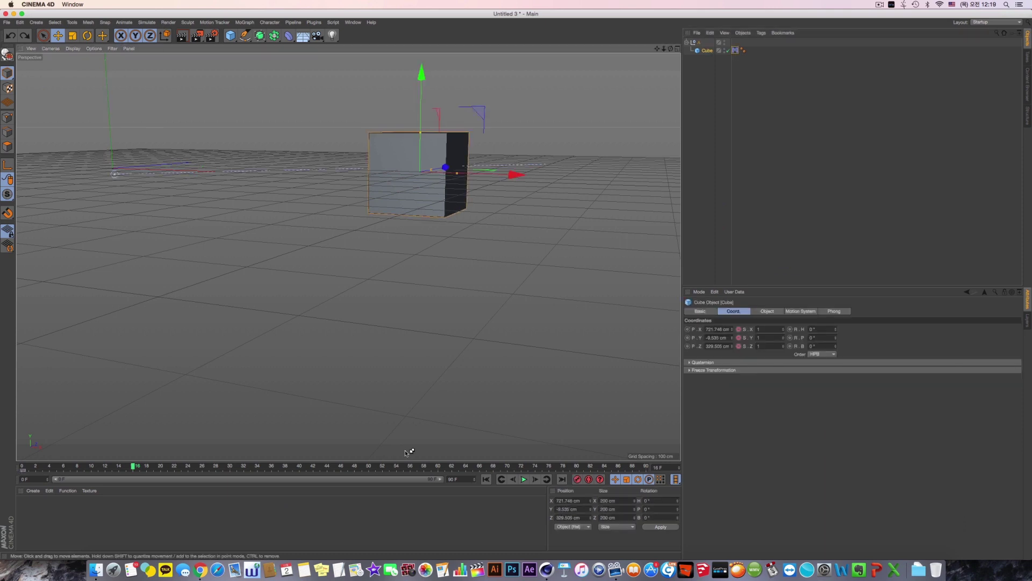
key("super+z")
key("super+z")
left_click(735, 69)
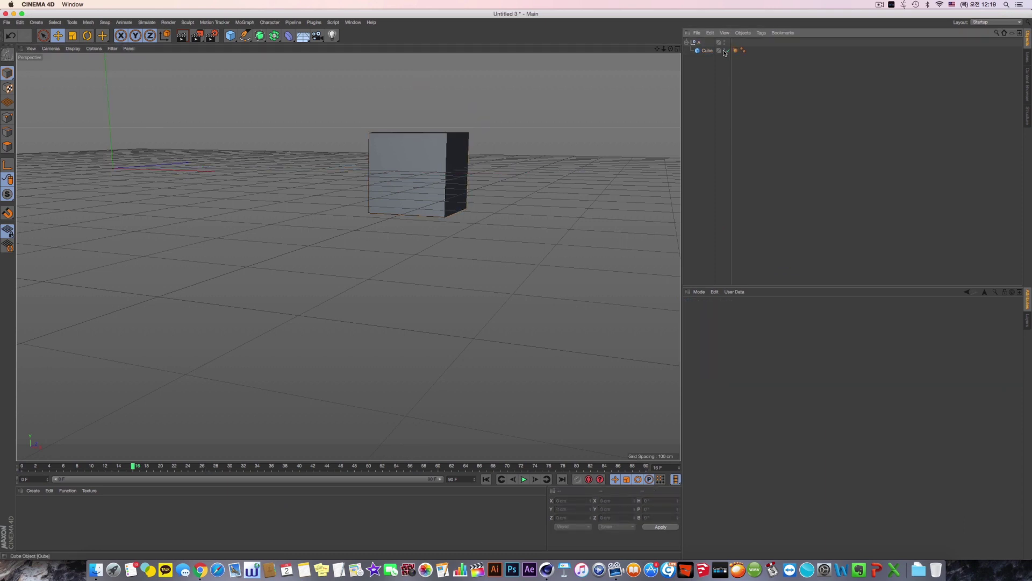
Delete the Motion Blur tag from the cube under null A.
left_click(707, 51)
left_click(736, 59)
left_click(736, 50)
key("Delete")
Try adding a motion clip named Motion Source Cube from the cube's animation with the default options, then undo it.
left_click(707, 51)
left_click(126, 23)
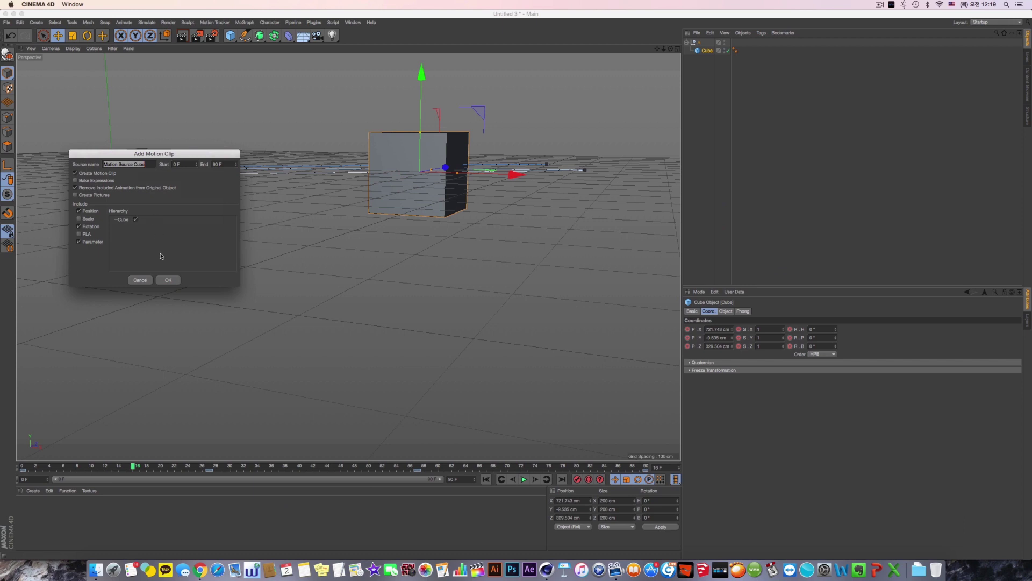
left_click(166, 279)
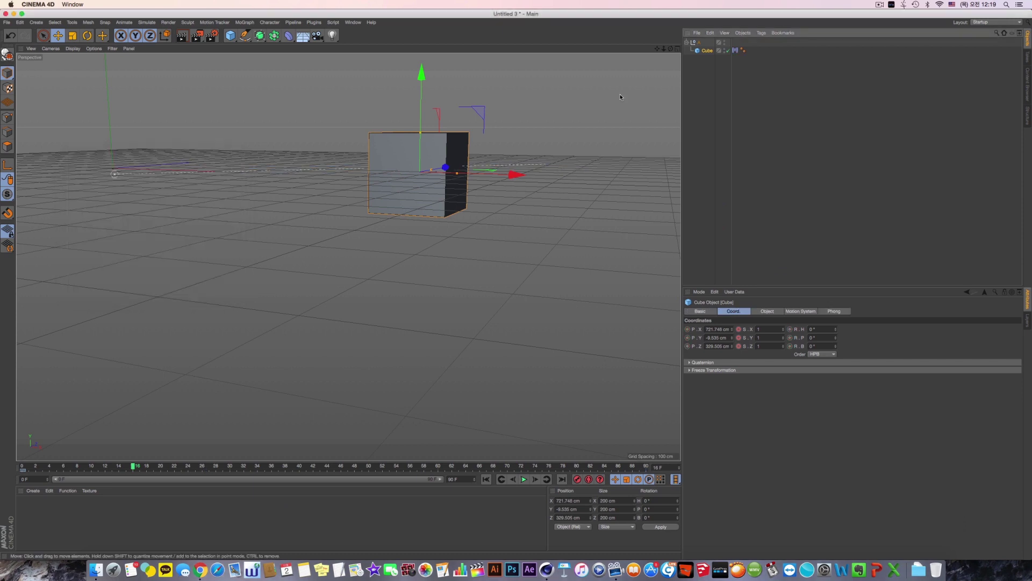
key("super+z")
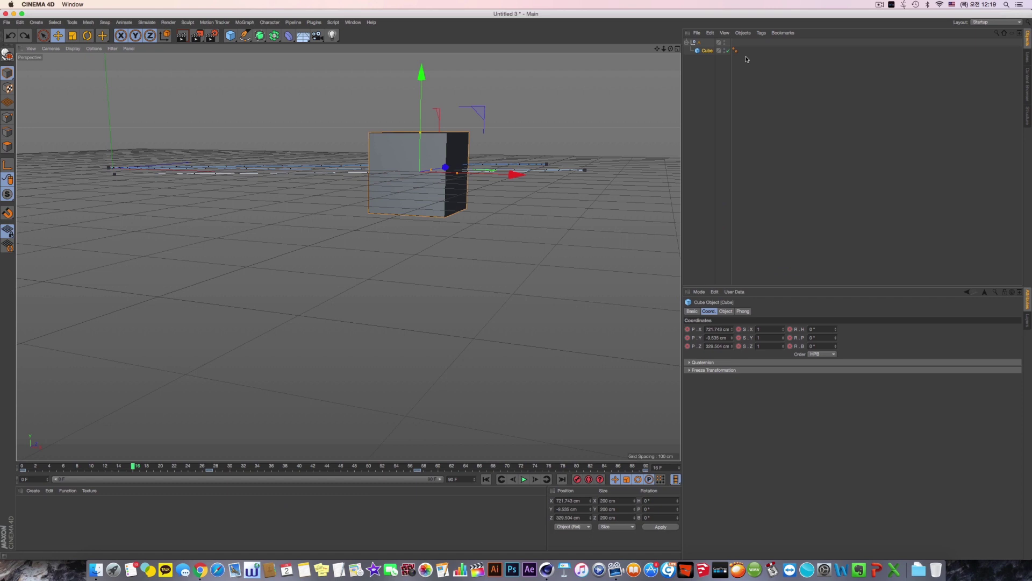
Examine the cube's keyframes in the Timeline dope sheet, then close it.
left_click(353, 22)
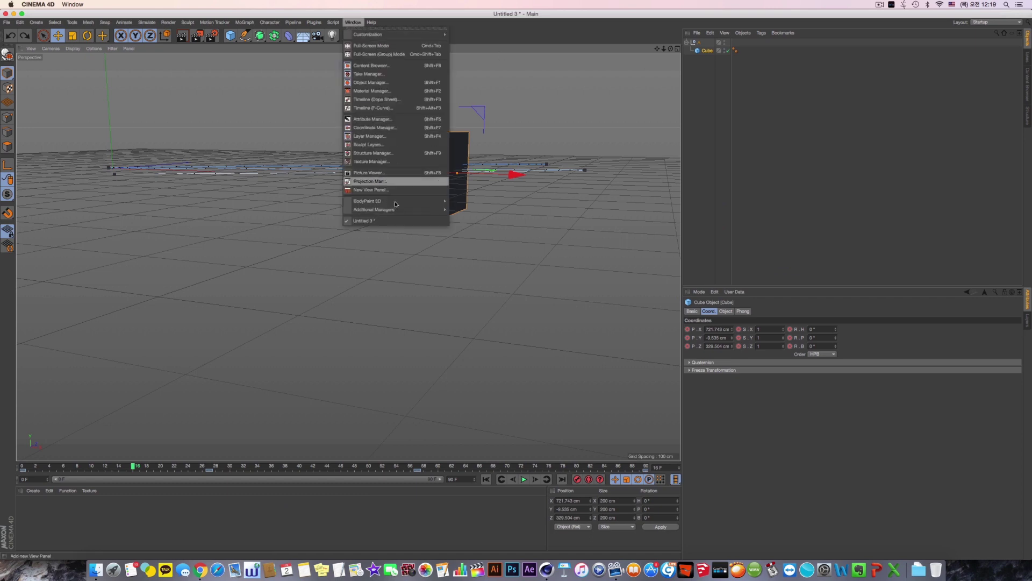
left_click(388, 99)
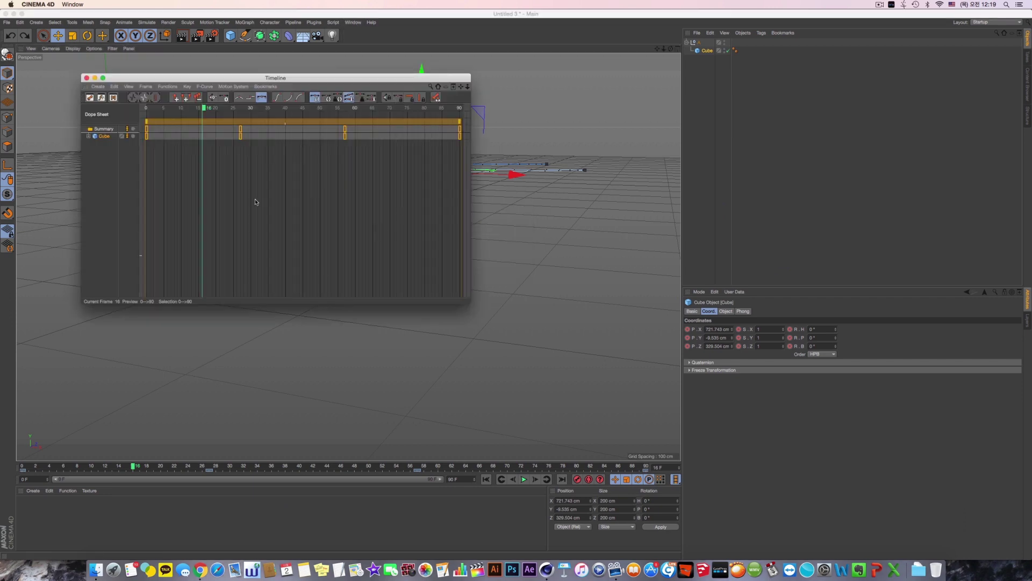
left_click(240, 136)
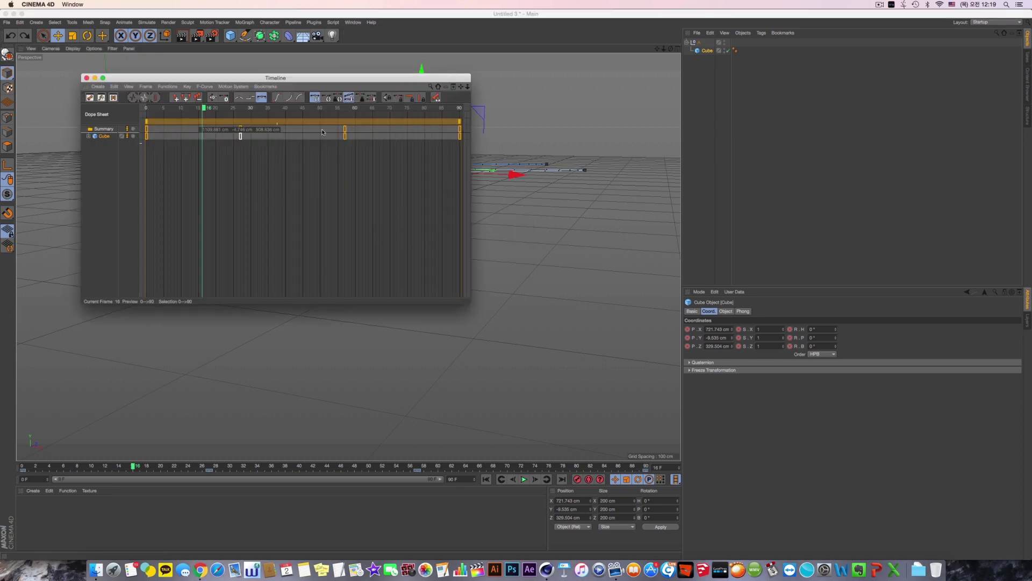
left_click(86, 78)
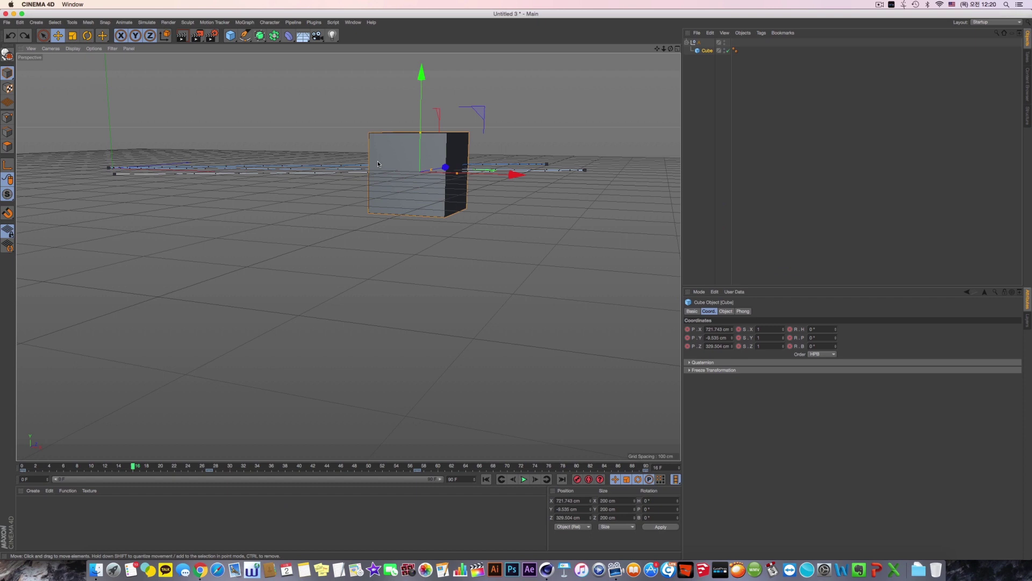
Look up the Motion System entry among the CINEMA 4D tags for the cube without adding it, and deselect the cube.
right_click(706, 52)
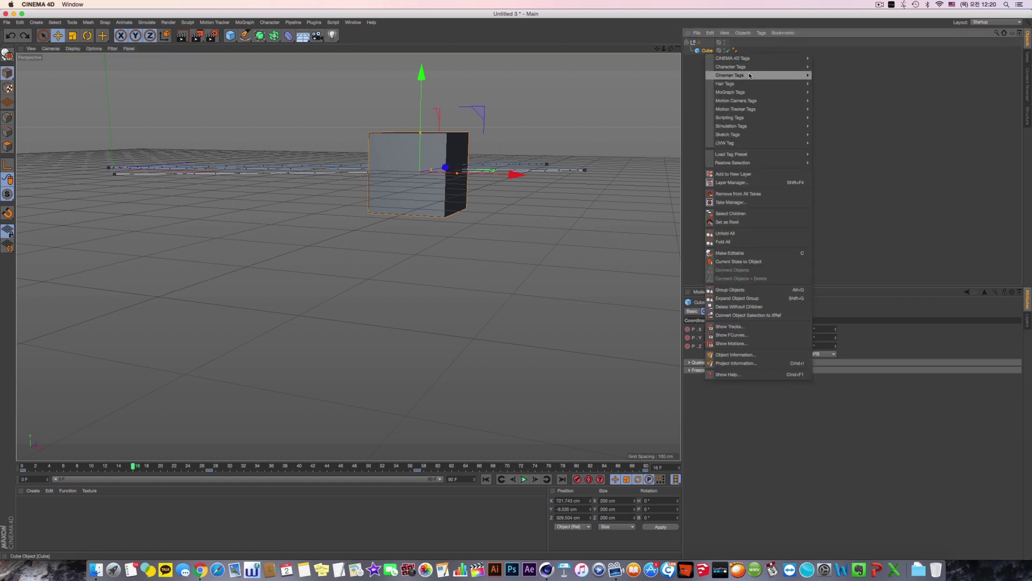
mouse_move(750, 59)
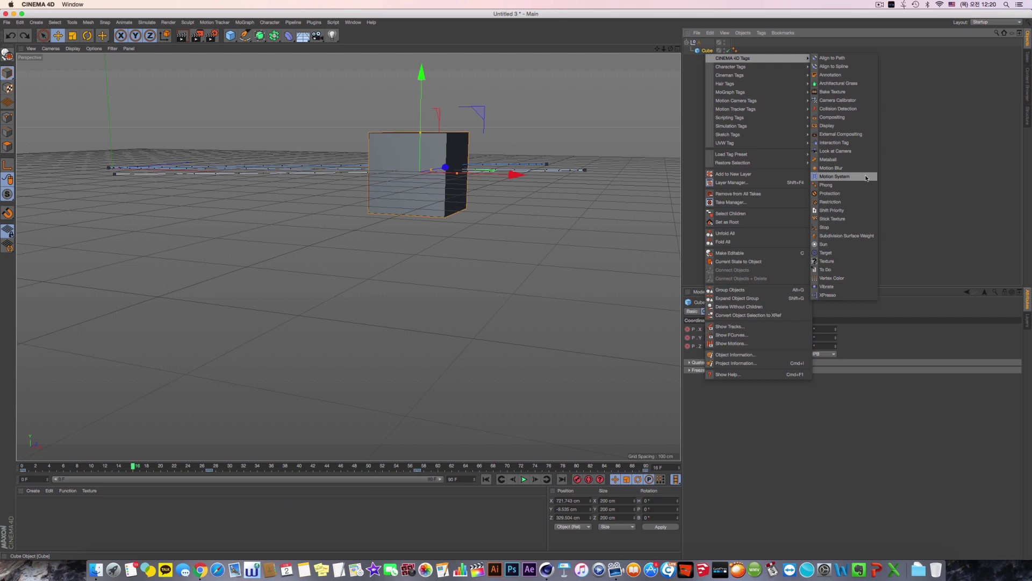
left_click(696, 65)
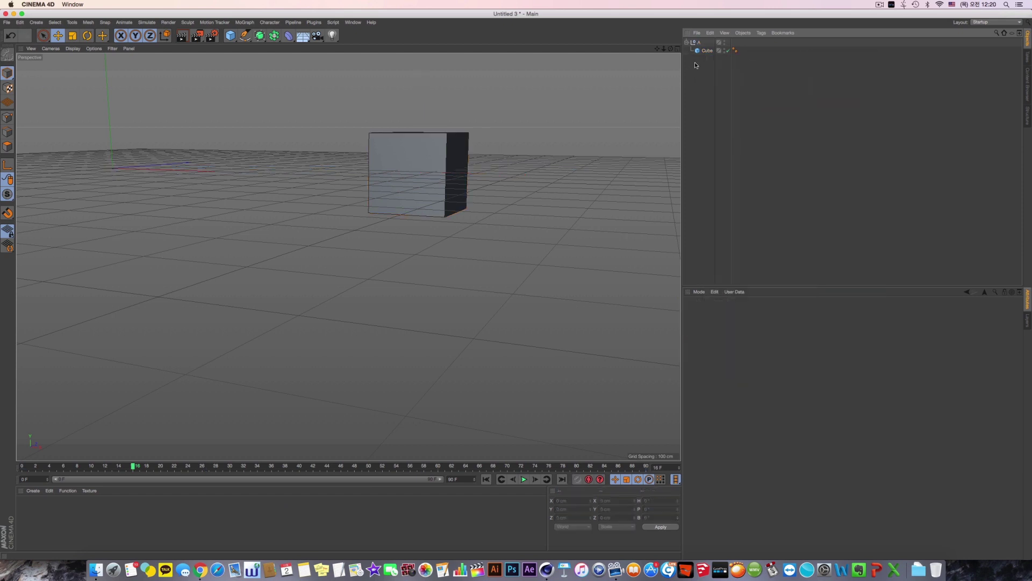
Replace null A and its cube with a new sphere primitive.
left_click(701, 52)
left_click_drag(709, 76, 663, 6)
key("Delete")
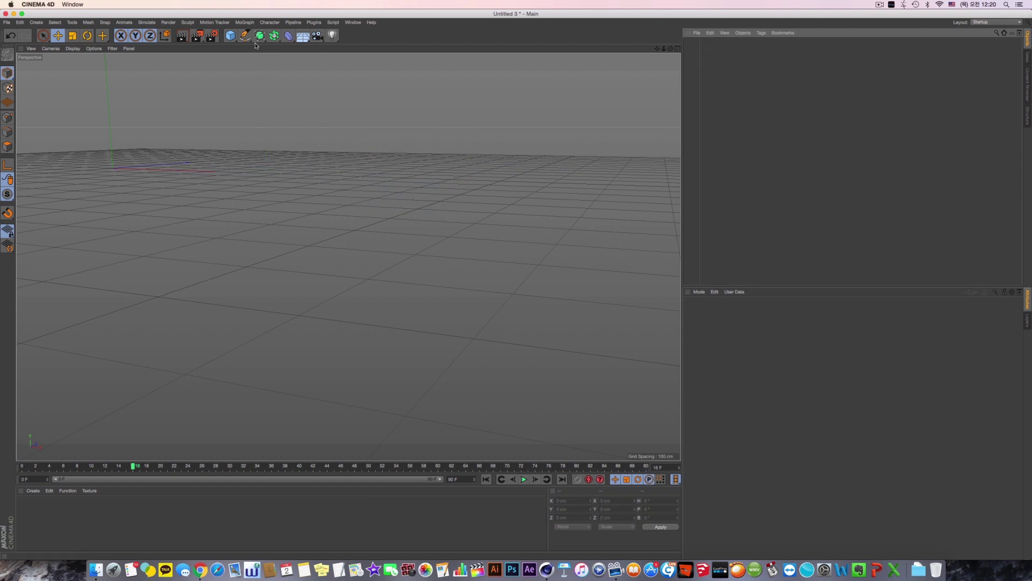
left_click_drag(230, 36, 395, 61)
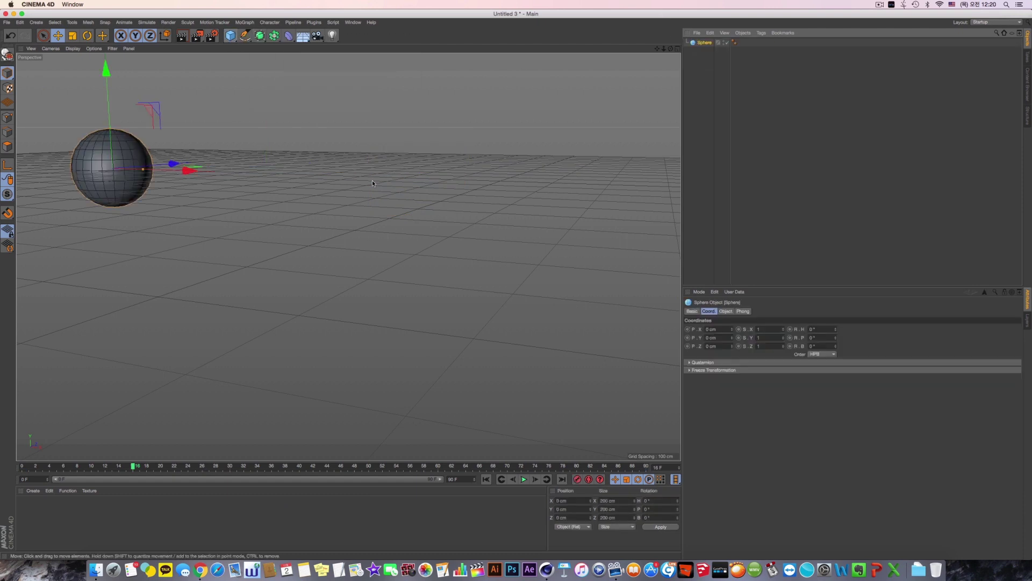
key("h")
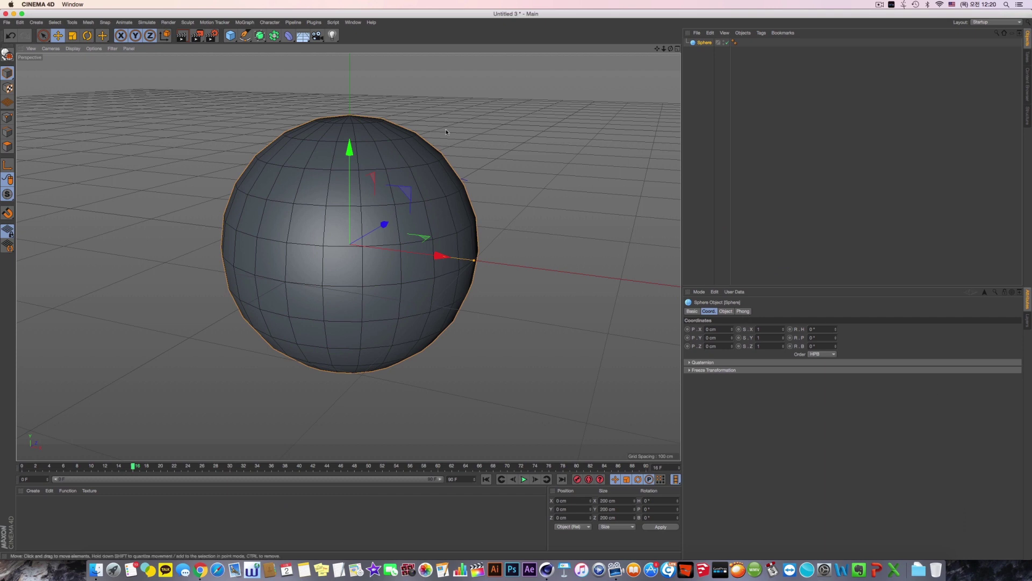
scroll(334, 216, "up", 1)
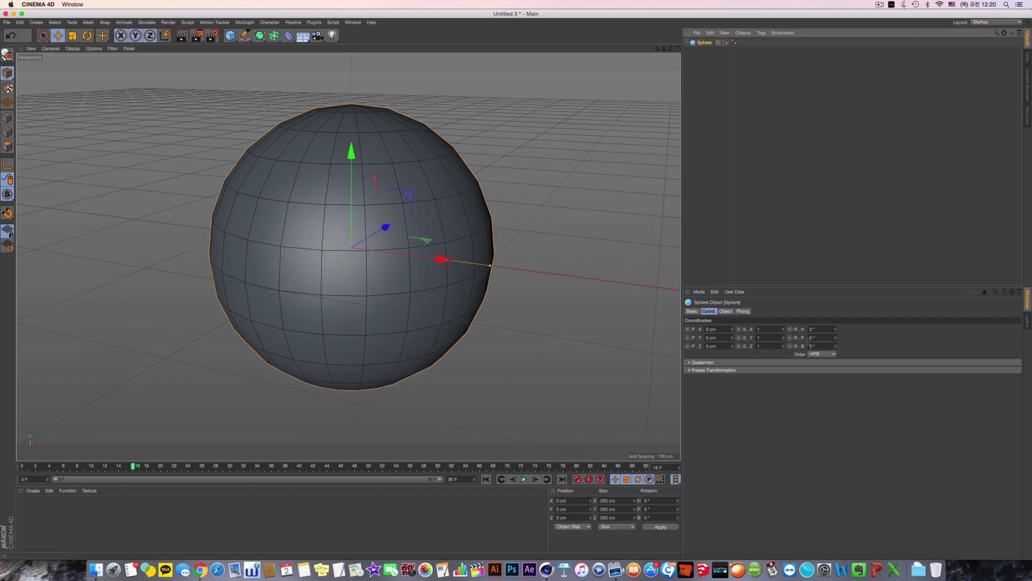
Set the sphere to 12 segments and type Octahedron, and turn off Render Perfect.
left_click(726, 311)
double_click(740, 338)
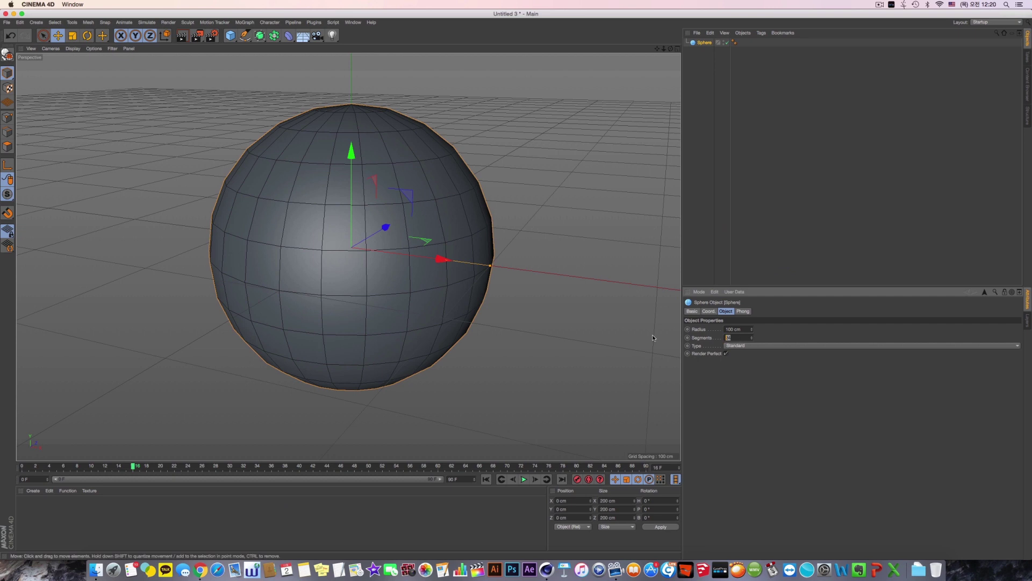
type("12")
key("Return")
left_click(758, 347)
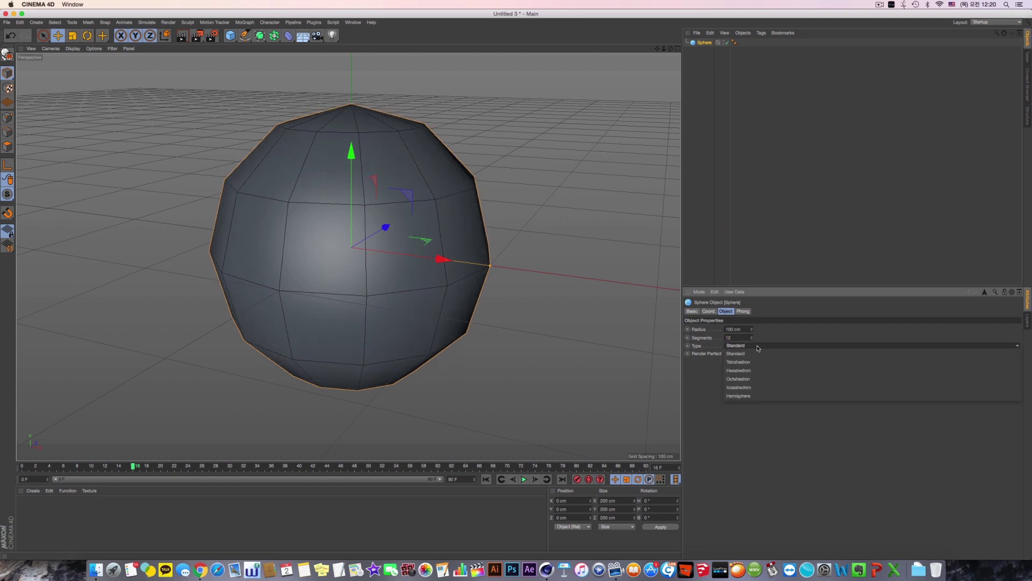
left_click(763, 379)
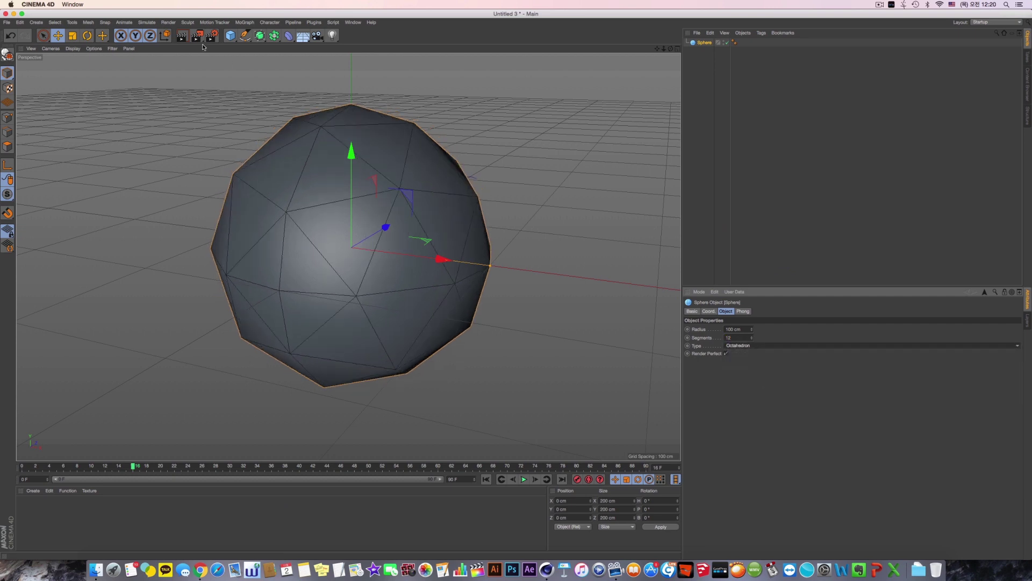
left_click(725, 353)
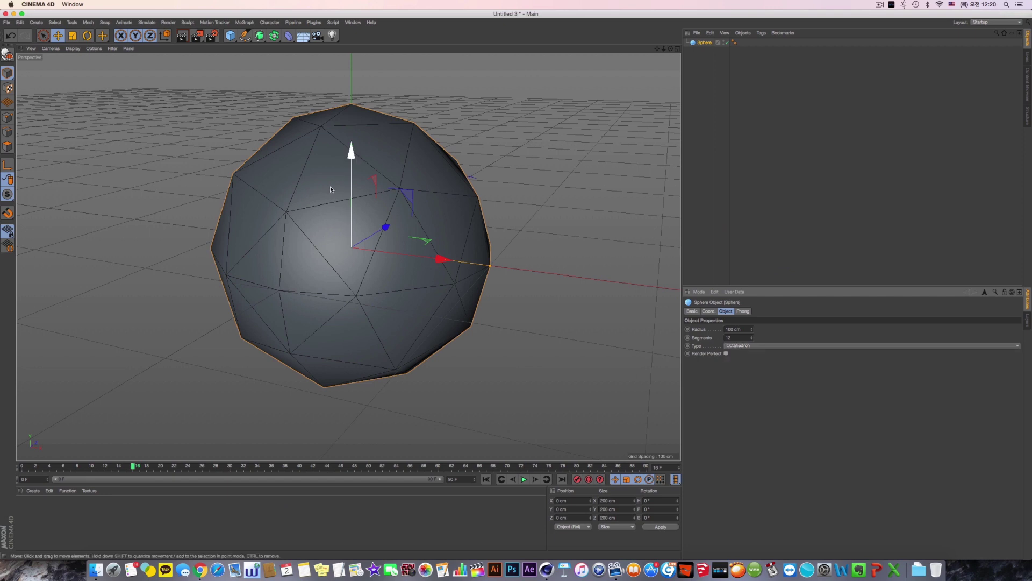
Render the view twice and examine the shading and faceted outline of the low-poly sphere.
key("super+r")
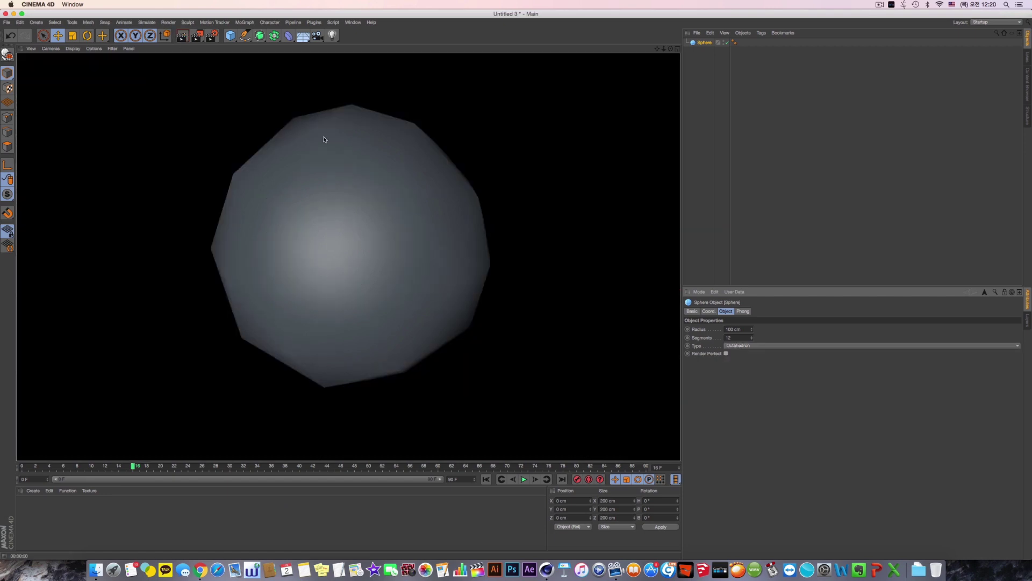
left_click(296, 200)
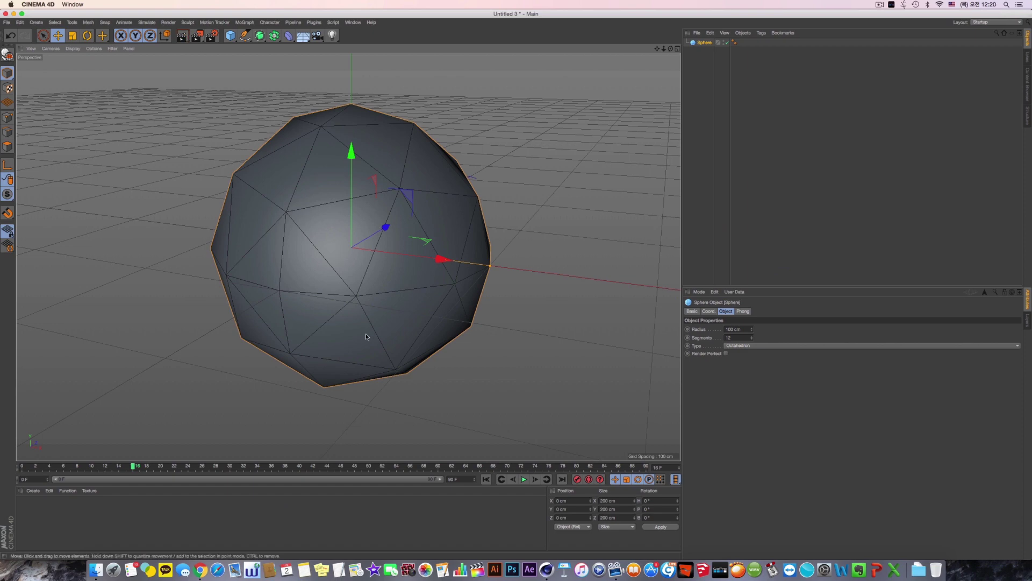
key("super+r")
left_click(350, 251)
scroll(327, 247, "up", 5)
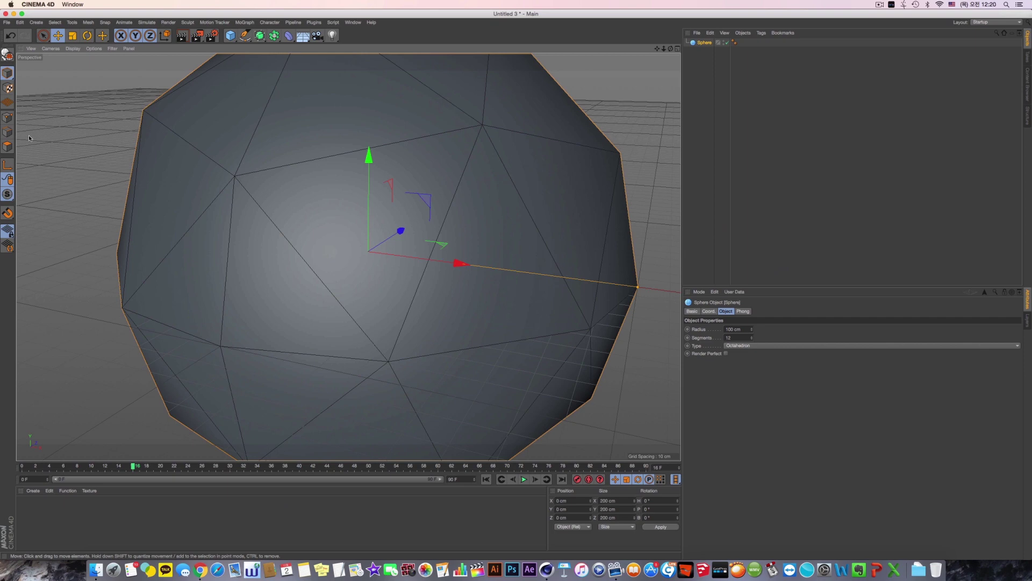
Make the sphere editable and select the triangular polygon at the centre of its front in polygon mode.
left_click(7, 146)
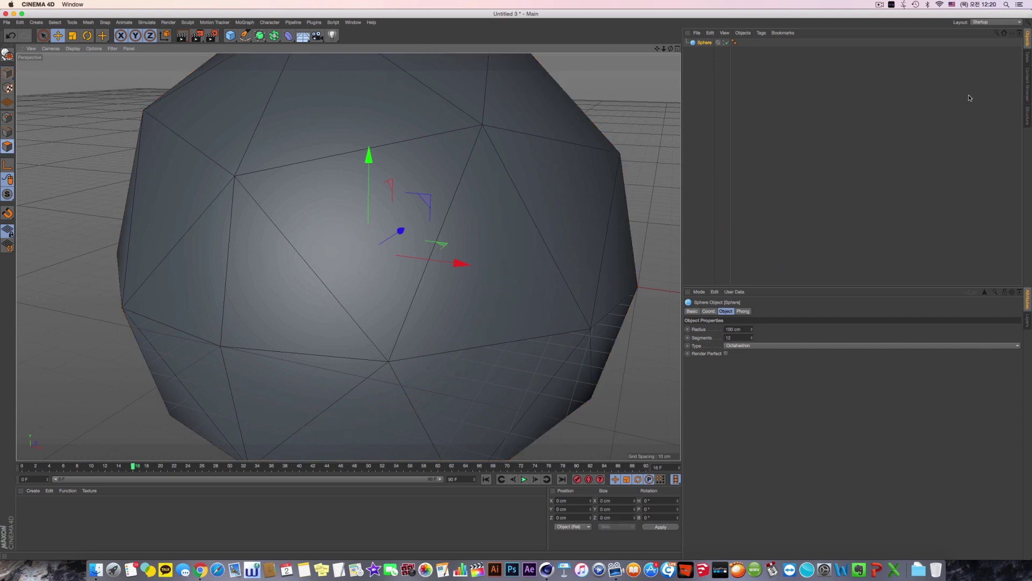
key("c")
left_click(484, 277)
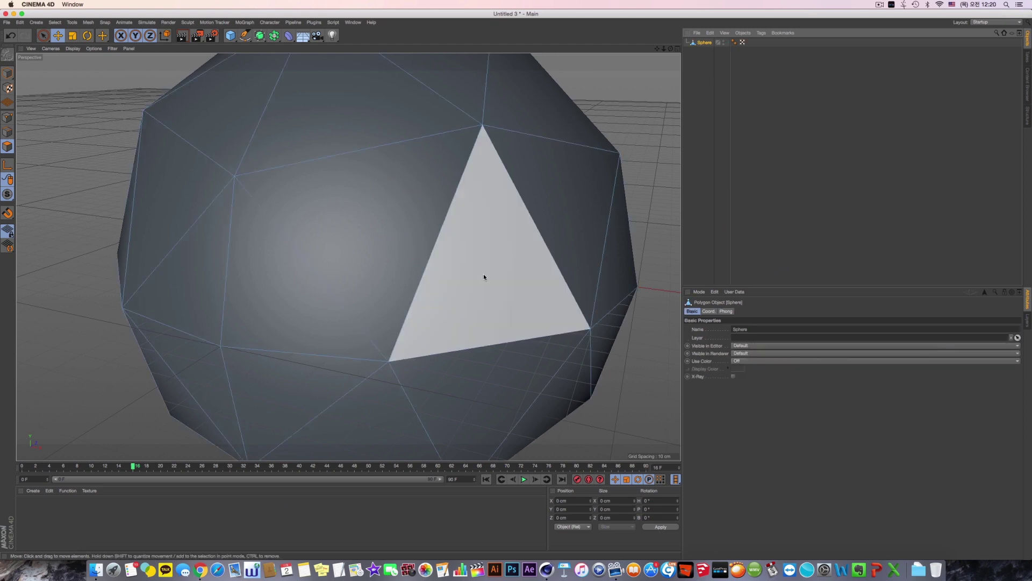
left_click(272, 293)
left_click(372, 231)
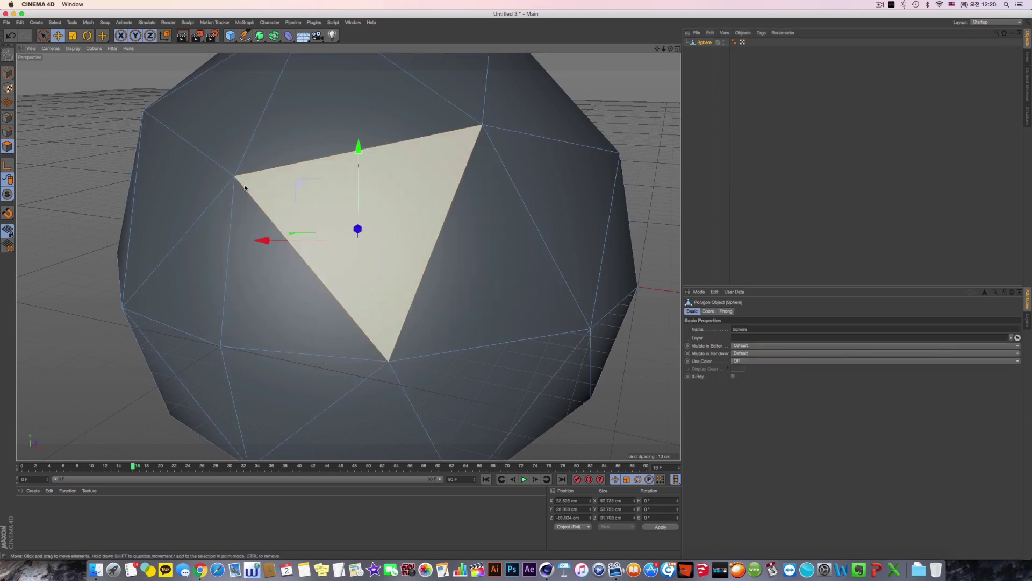
Return to model mode and render the view to check the editable sphere's shading.
left_click(8, 72)
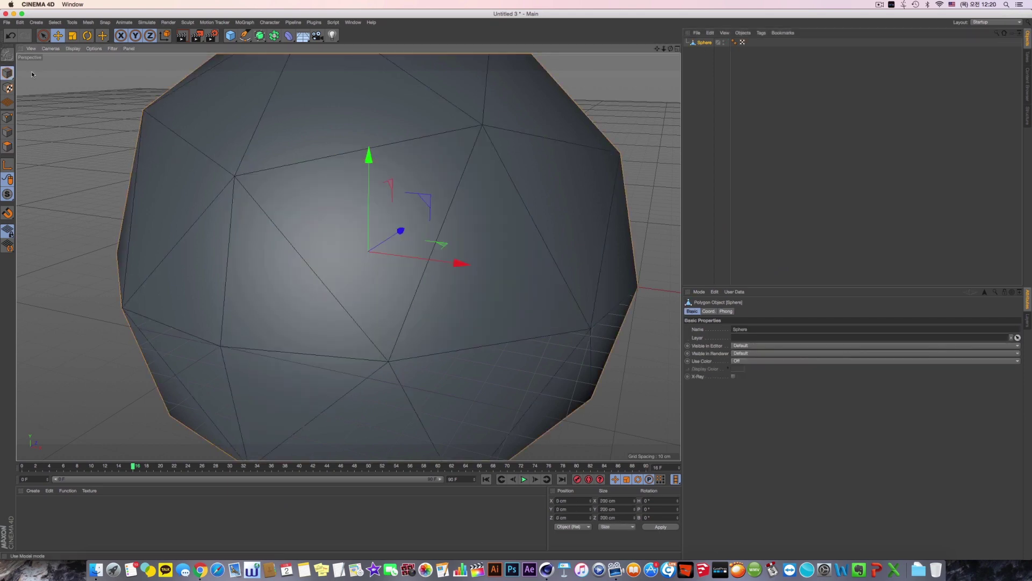
left_click(181, 35)
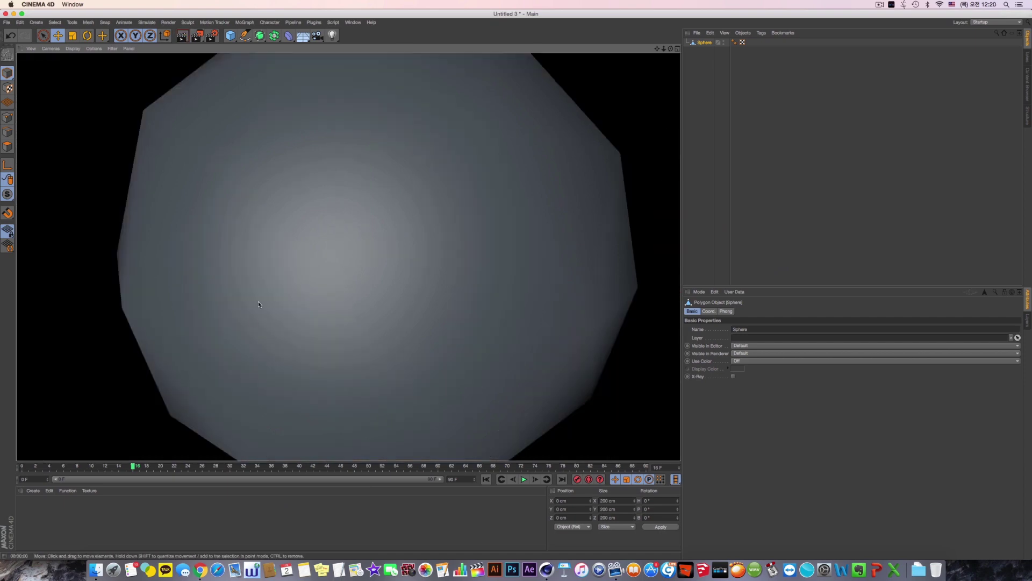
left_click(322, 265)
Try a Phong Angle of 80° in the sphere's Phong tag, then set it to 10°.
left_click(734, 42)
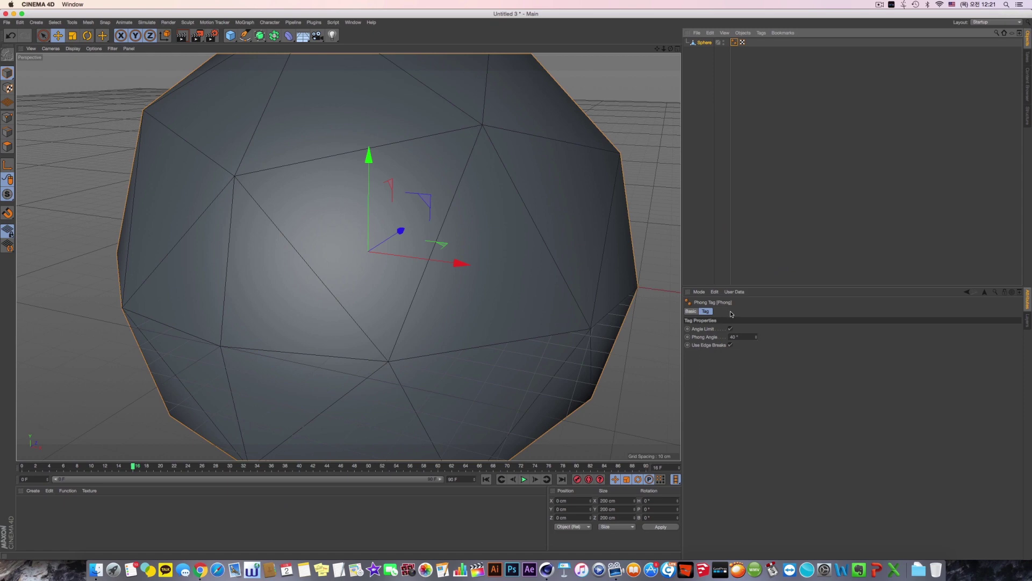
left_click(716, 338)
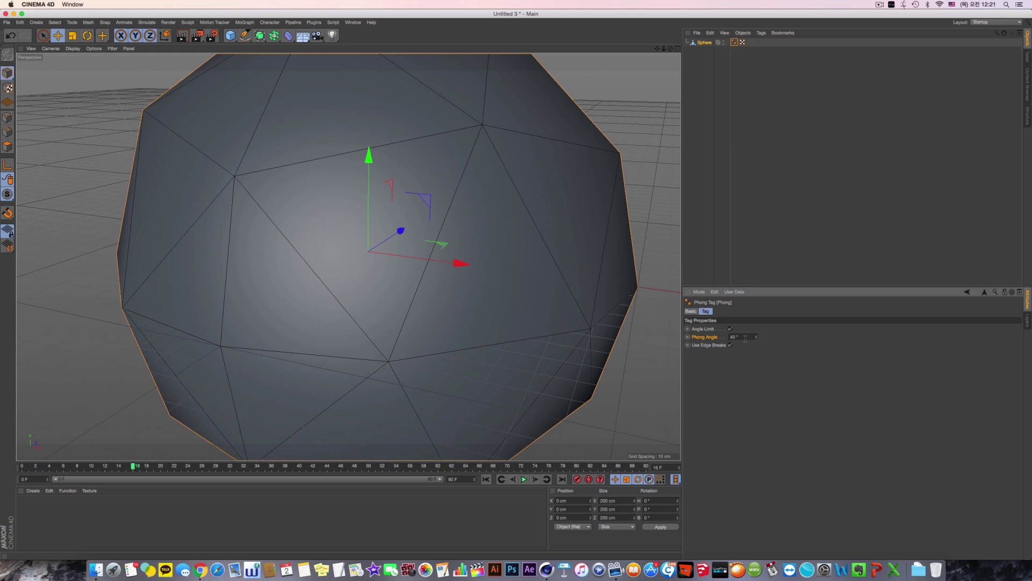
left_click(693, 337)
type("80")
left_click(691, 338)
type("10")
key("Return")
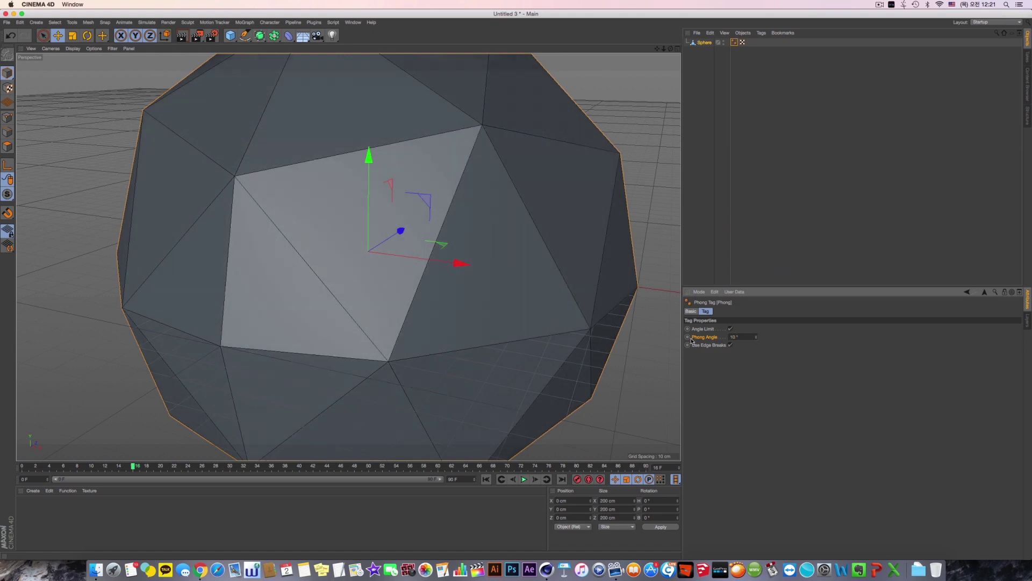
Toggle the Phong tag's Angle Limit off and on again, then set the Phong Angle to 0°.
scroll(442, 209, "down", 4)
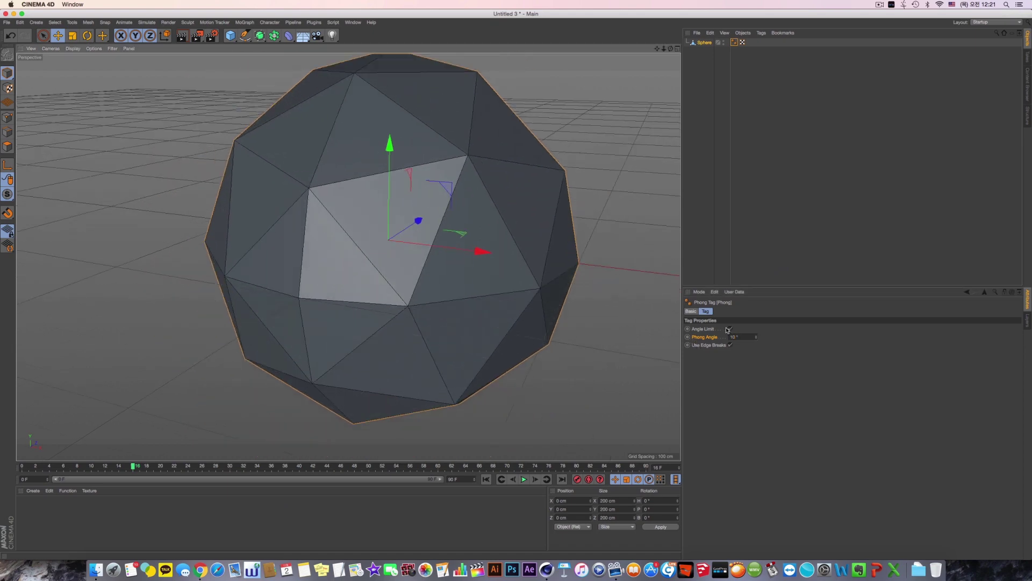
left_click(729, 328)
left_click(730, 329)
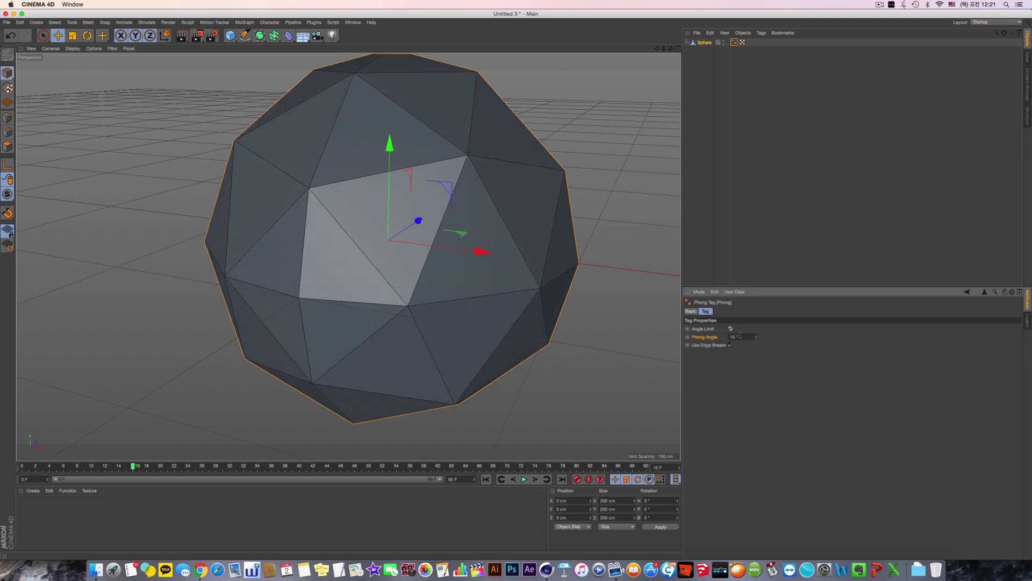
left_click_drag(740, 335, 713, 339)
type("0")
key("Return")
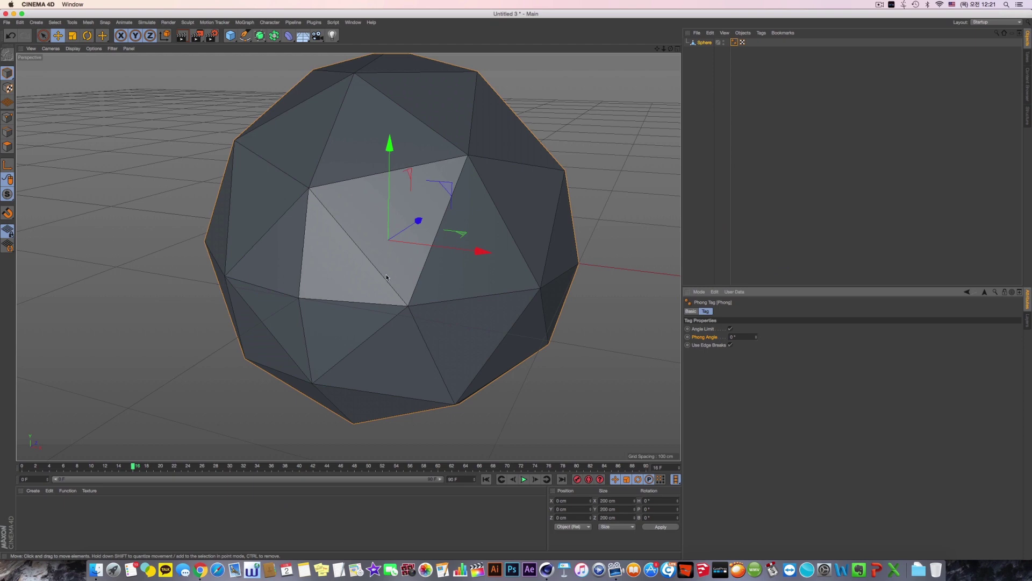
Set the sphere's Phong Angle to 20° and render the view to check the shading.
left_click_drag(391, 279, 375, 203, "alt")
left_click_drag(348, 256, 281, 242, "alt")
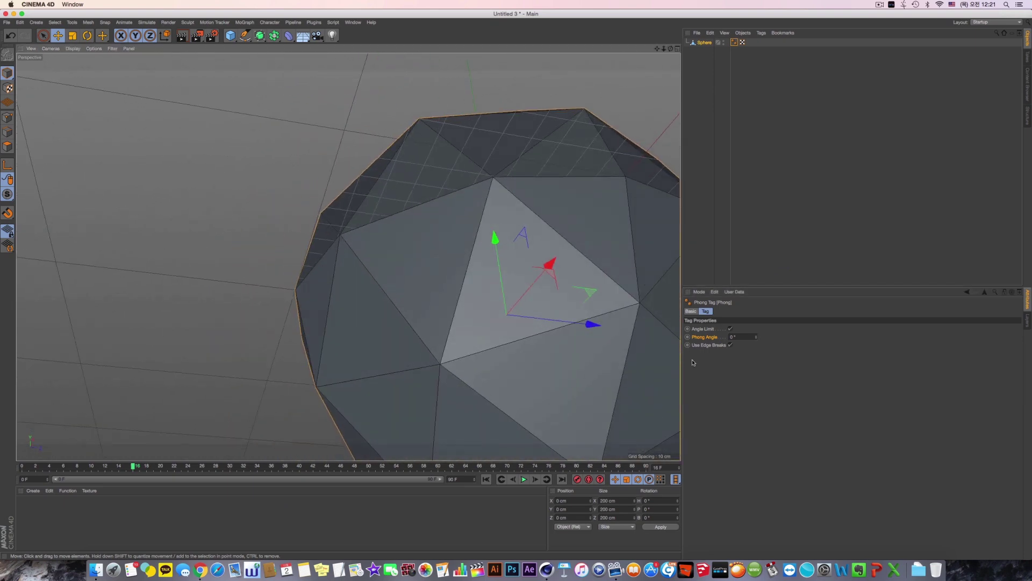
left_click_drag(355, 198, 364, 182, "alt")
right_click_drag(364, 183, 441, 182, "alt")
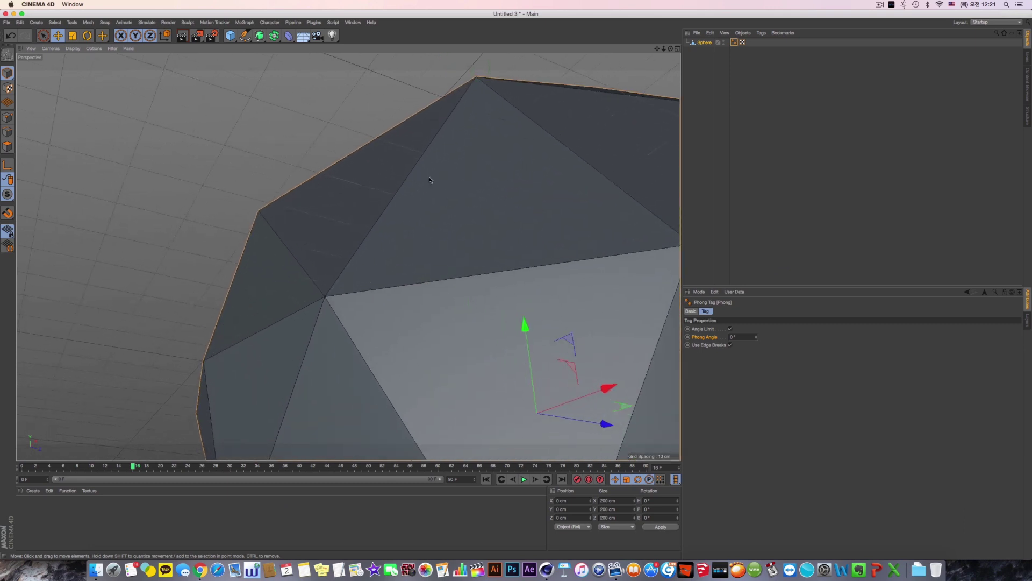
left_click(732, 336)
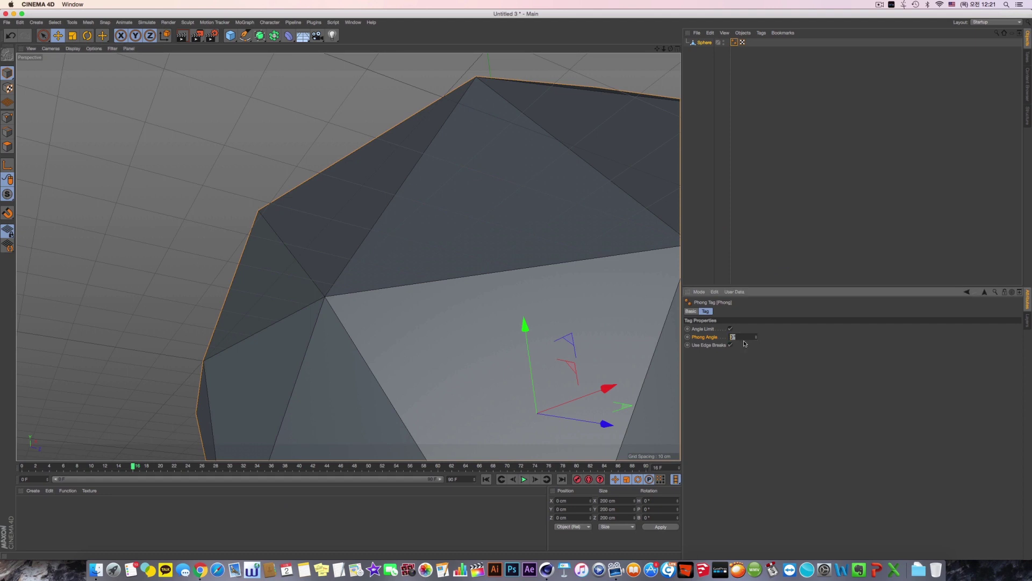
type("20")
key("Return")
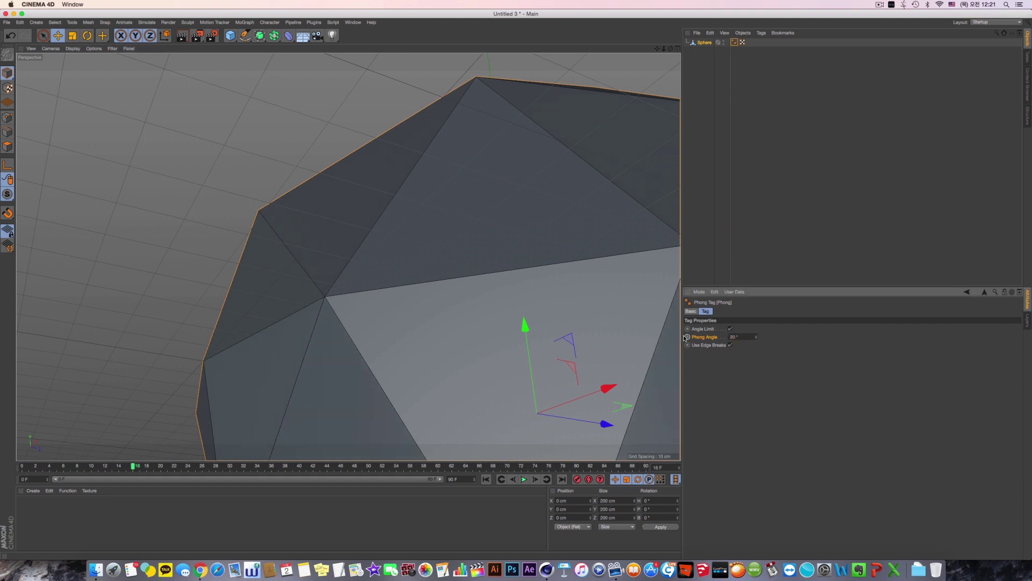
left_click(182, 37)
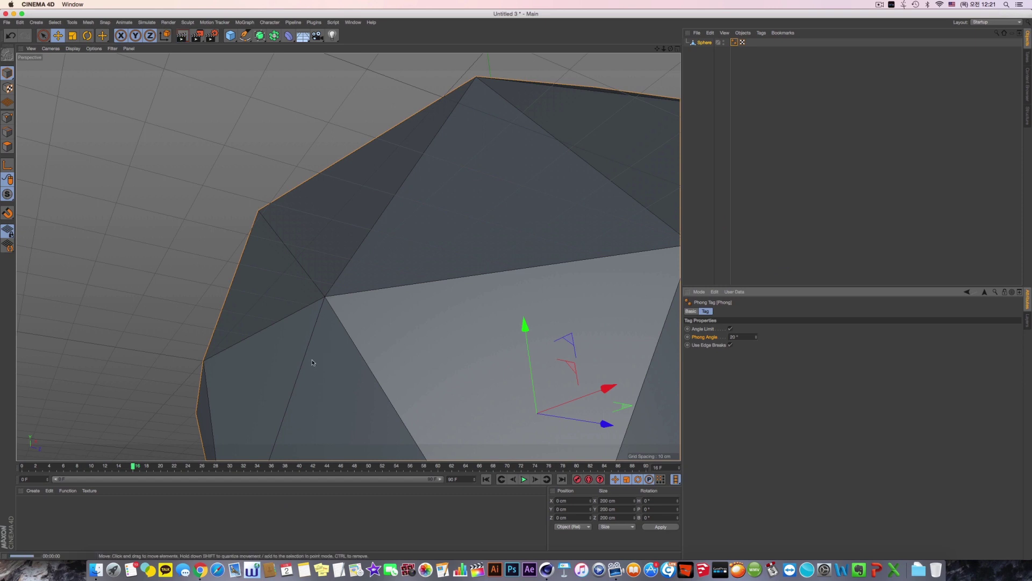
left_click(317, 377)
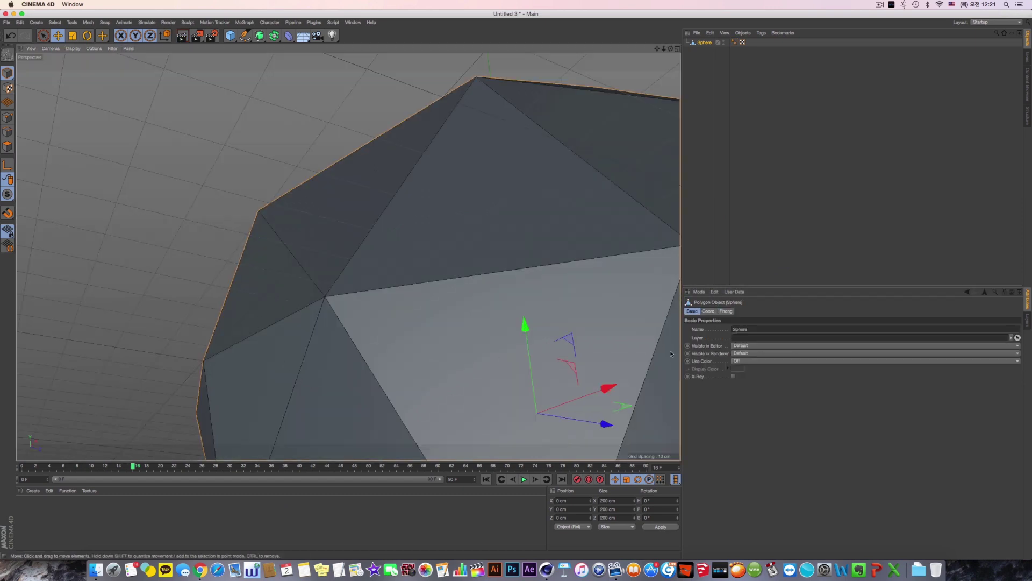
Reselect the sphere's Phong tag, set the Phong Angle to 10° and render the view.
left_click(734, 42)
left_click_drag(745, 335, 667, 340)
type("10")
key("Return")
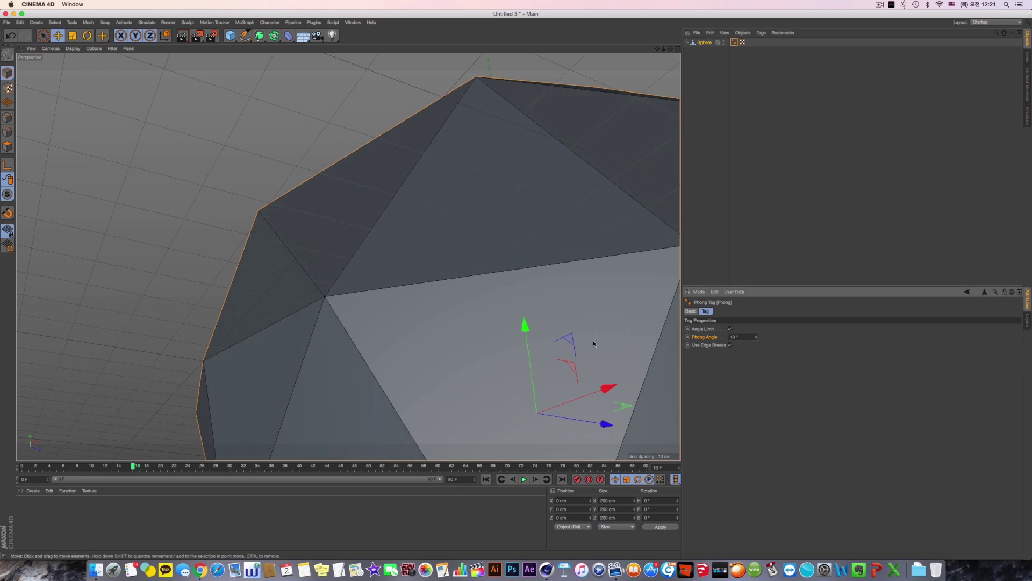
left_click(182, 37)
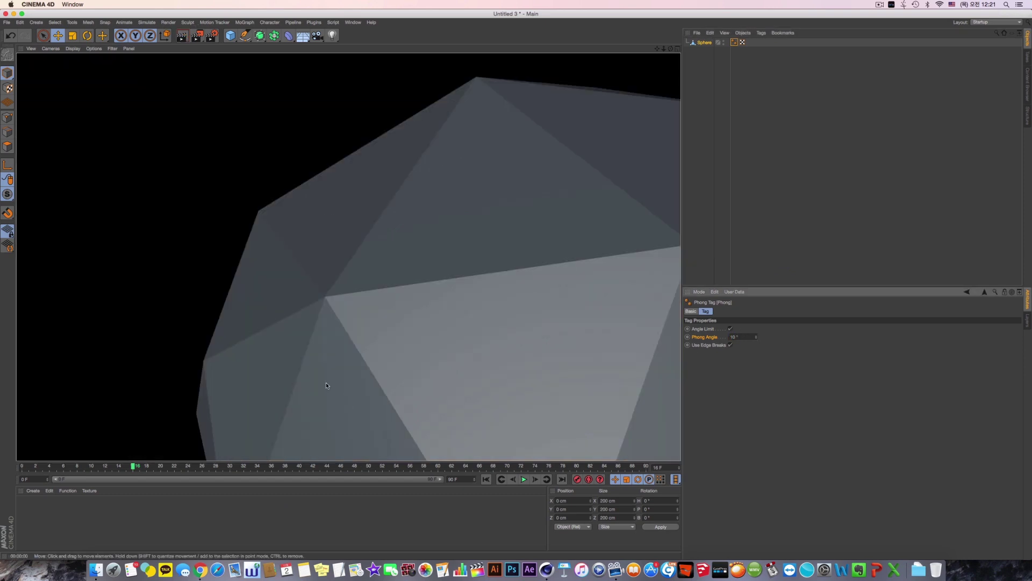
Set the Phong Angle to 30° and render the view for comparison.
left_click_drag(750, 338, 687, 340)
left_click(672, 371)
type("30")
key("Return")
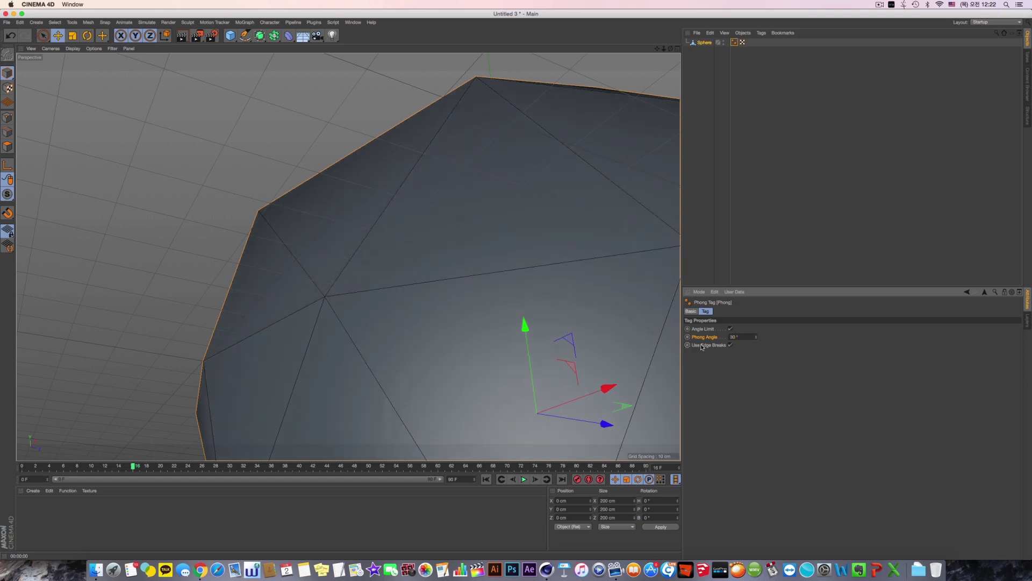
left_click(184, 38)
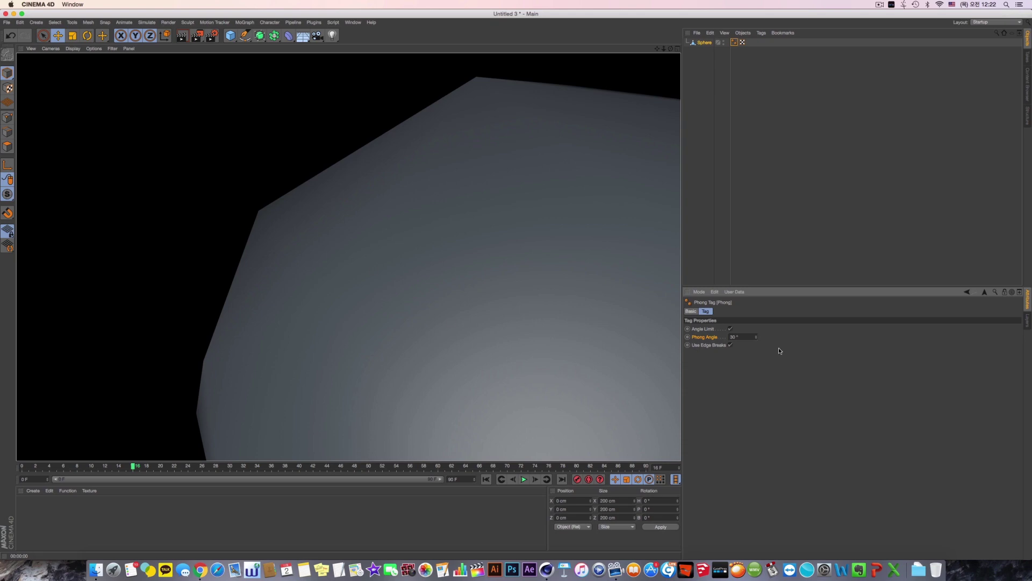
Set the Phong Angle to 0° and render the whole sphere in the view.
left_click_drag(756, 338, 701, 340)
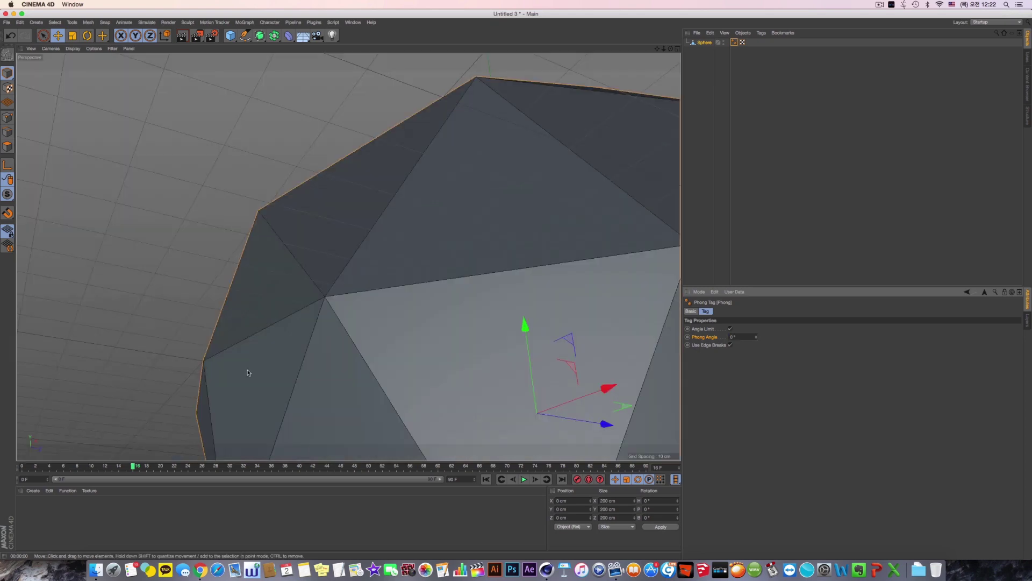
scroll(367, 296, "down", 5)
left_click_drag(348, 258, 467, 293, "alt")
key("super+r")
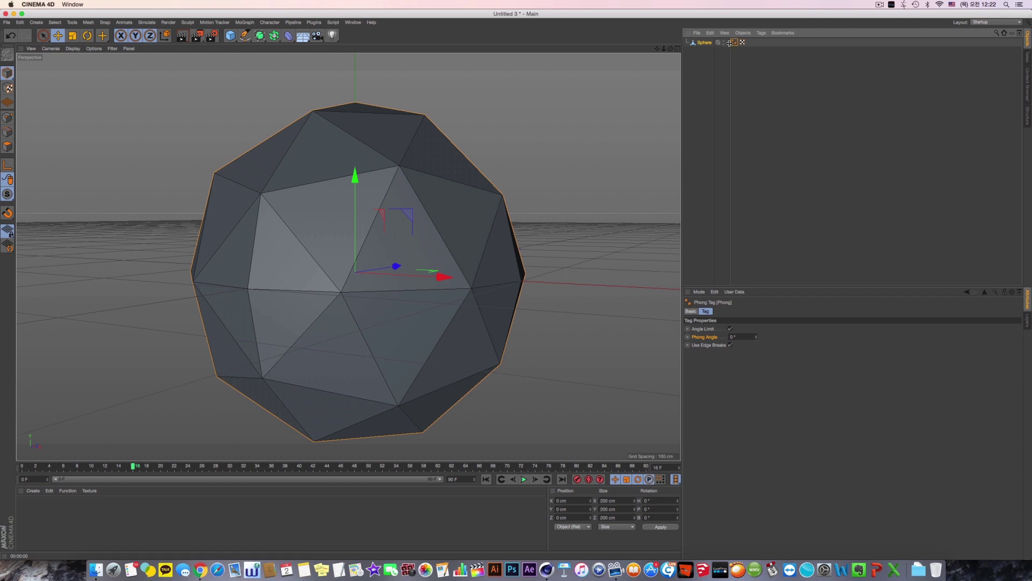
Set the Phong tag's Phong Angle to 40°.
left_click(747, 337)
type("40")
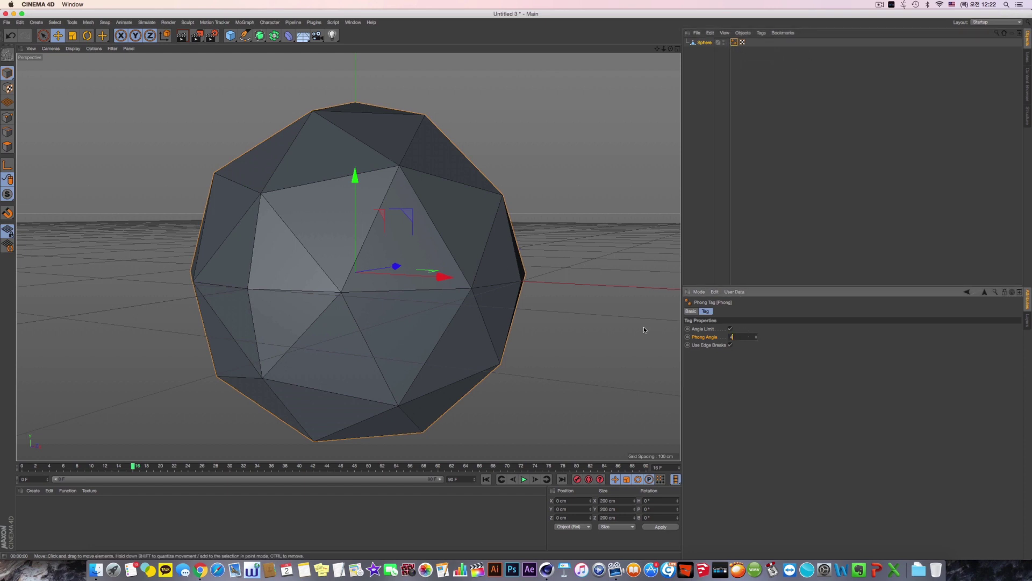
key("Return")
Try a Protection tag on the sphere, then delete the tag.
right_click(709, 45)
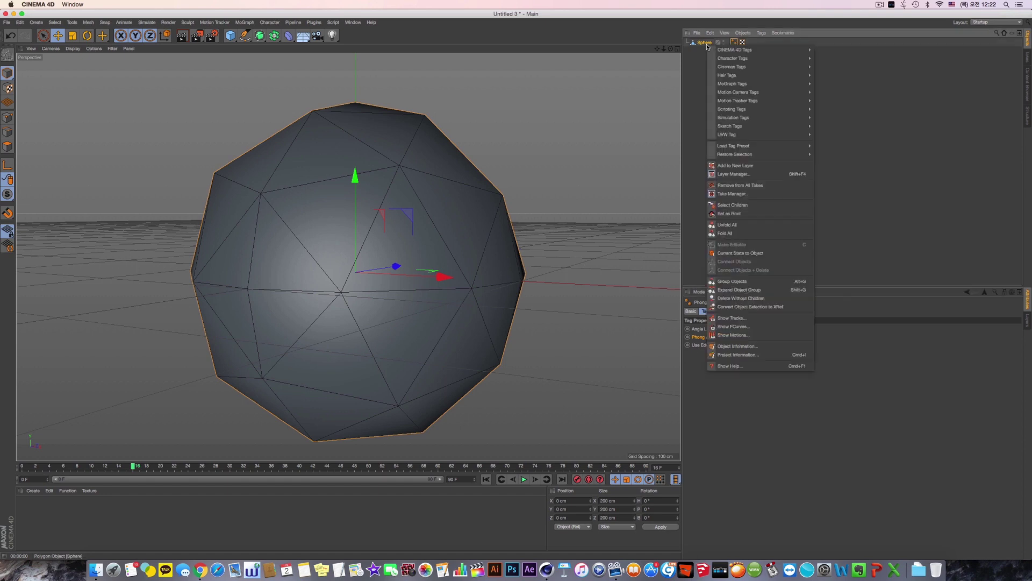
mouse_move(736, 50)
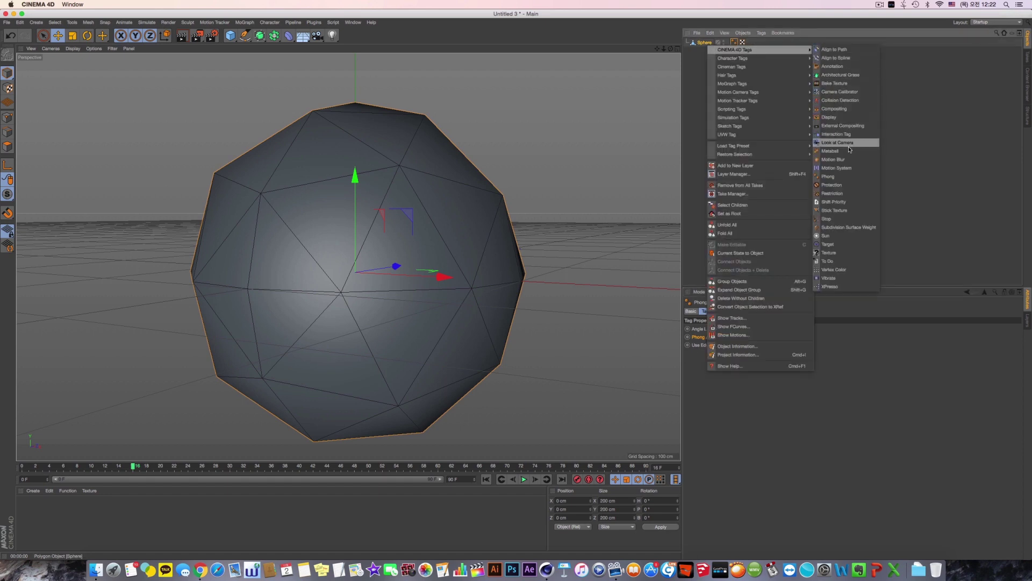
left_click(848, 184)
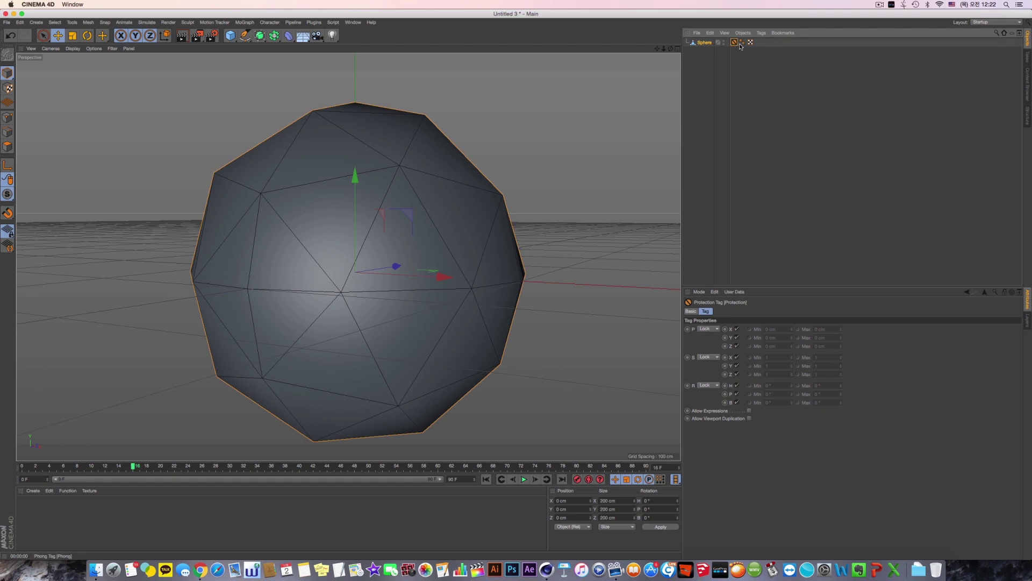
right_click(709, 44)
mouse_move(731, 49)
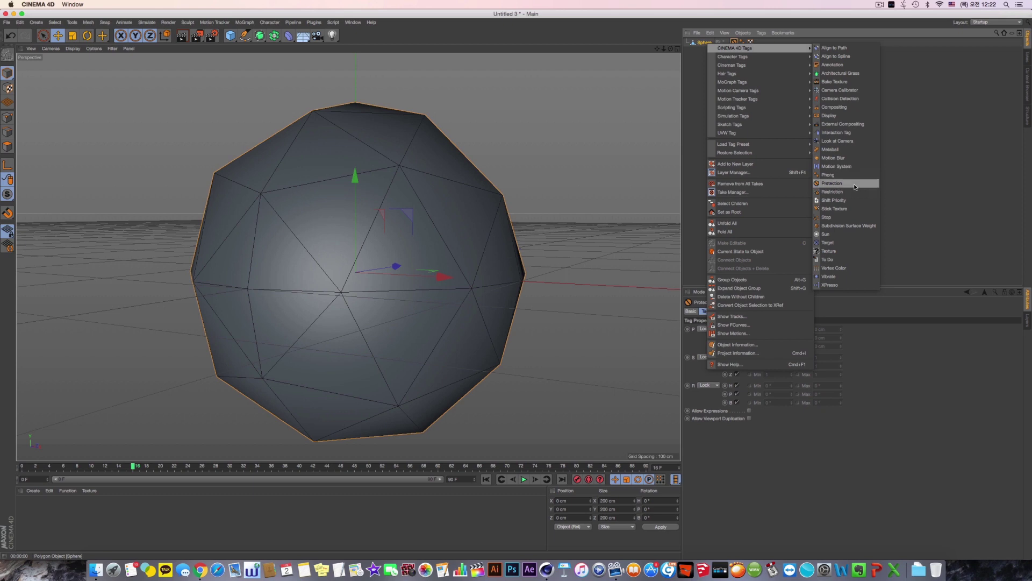
left_click(700, 206)
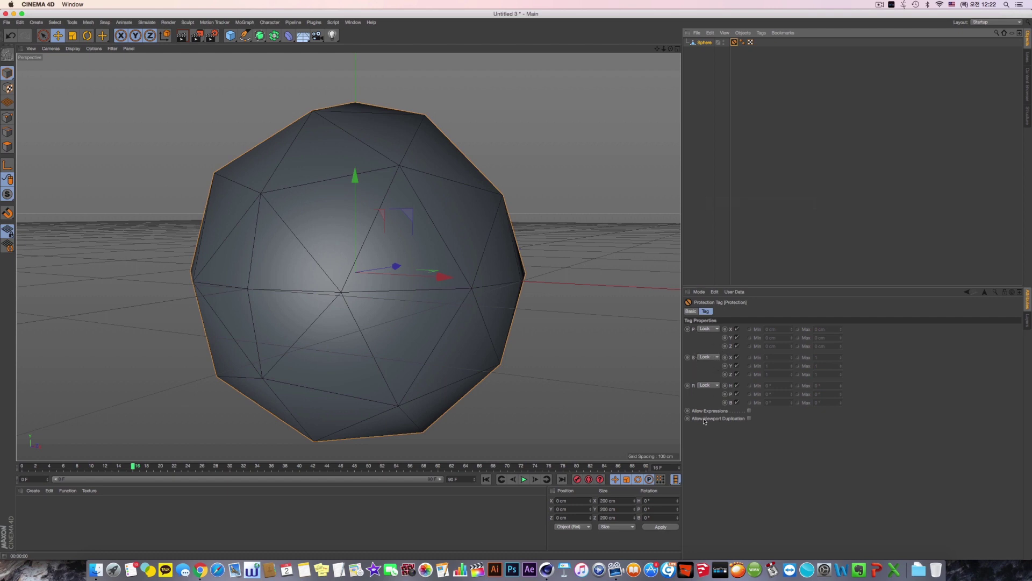
key("Delete")
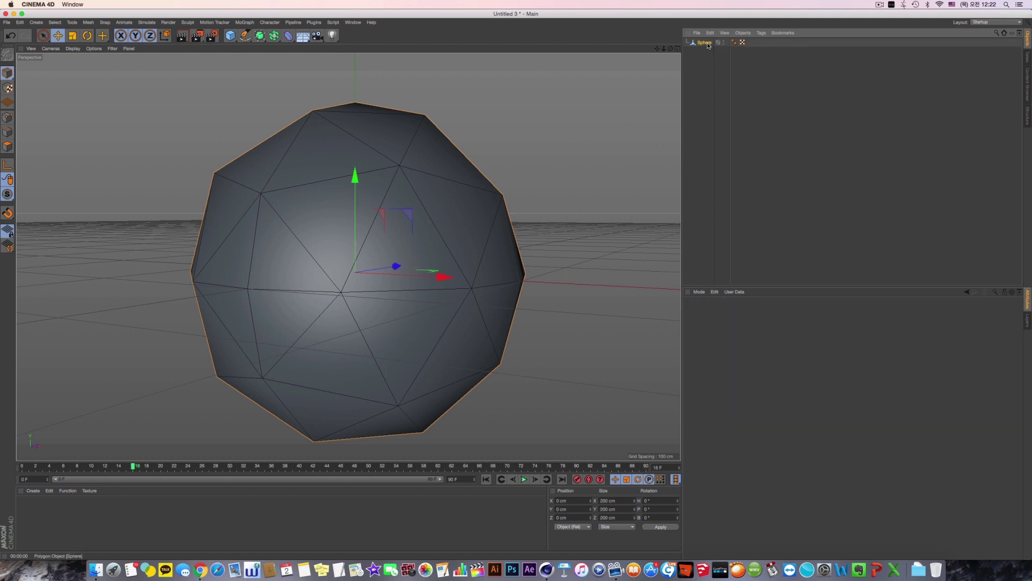
Add a camera from the current view and look at it and the sphere from outside.
left_click(705, 43)
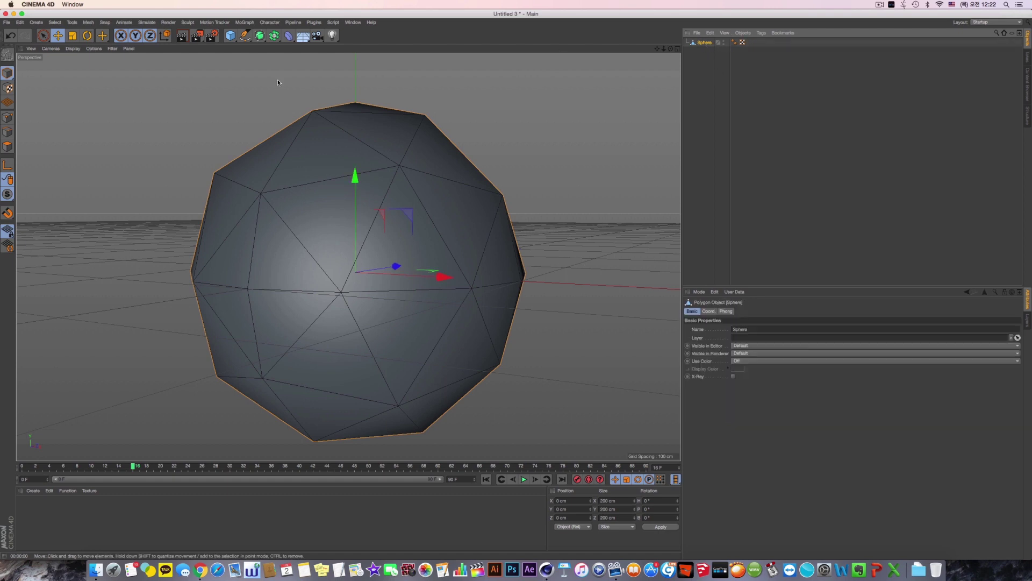
left_click(317, 36)
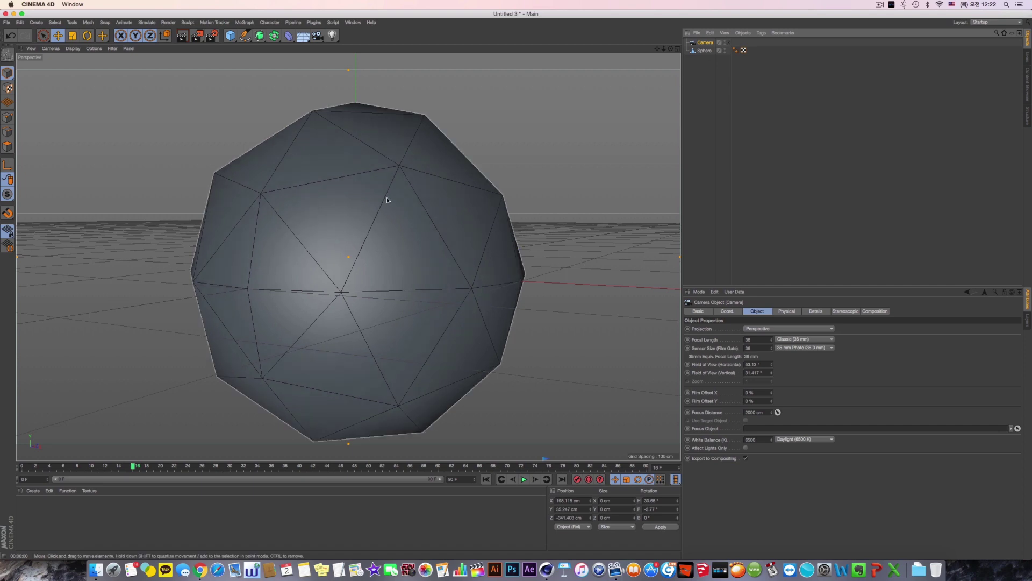
left_click_drag(387, 201, 422, 203, "alt")
scroll(423, 204, "down", 10)
middle_click_drag(426, 201, 432, 240, "alt")
left_click_drag(348, 256, 415, 260, "alt")
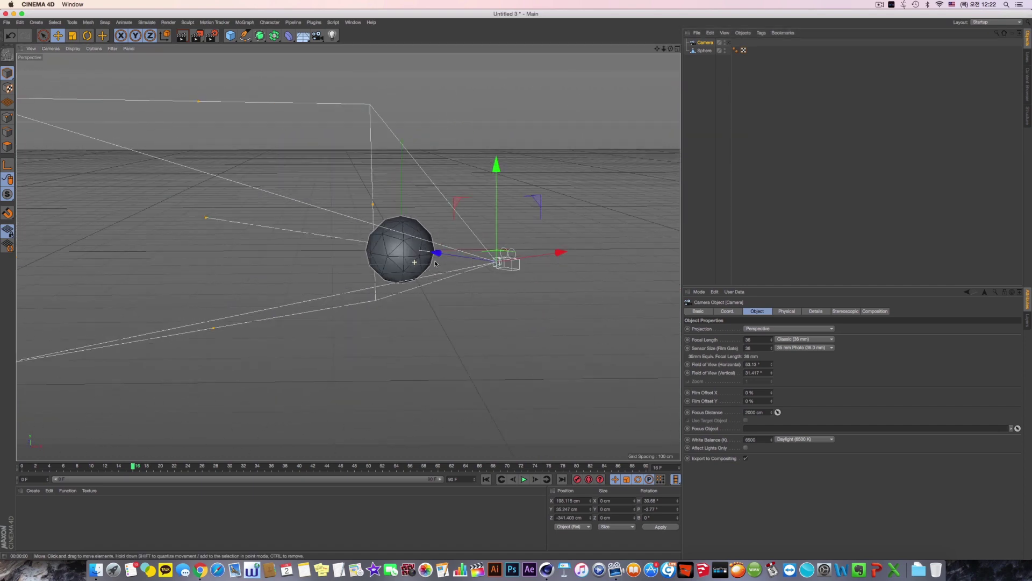
Look through the new camera and move it well back from the sphere.
left_click(728, 43)
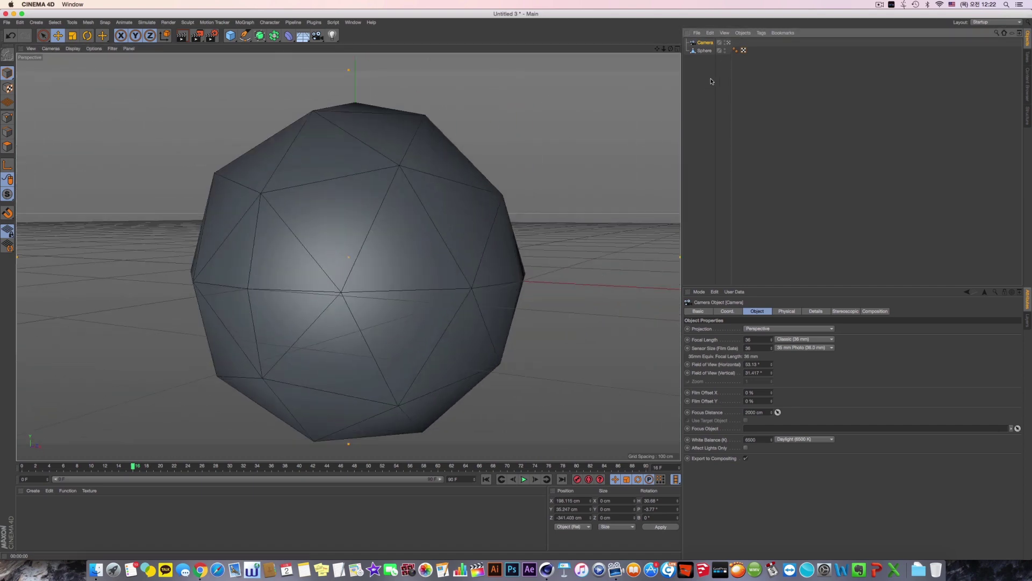
left_click_drag(381, 224, 433, 241, "alt")
scroll(434, 241, "down", 10)
left_click_drag(344, 257, 385, 256, "alt")
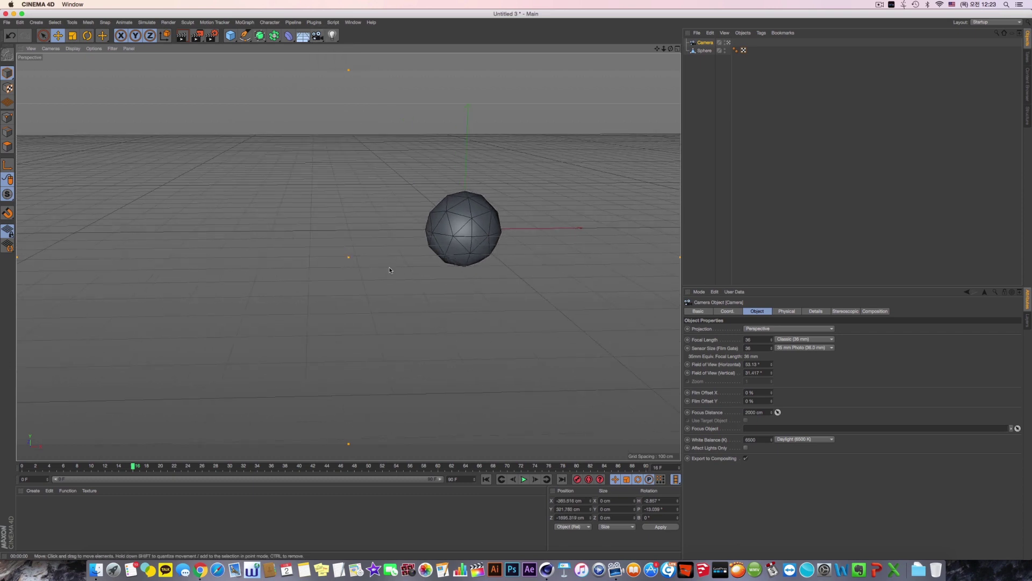
middle_click(439, 295)
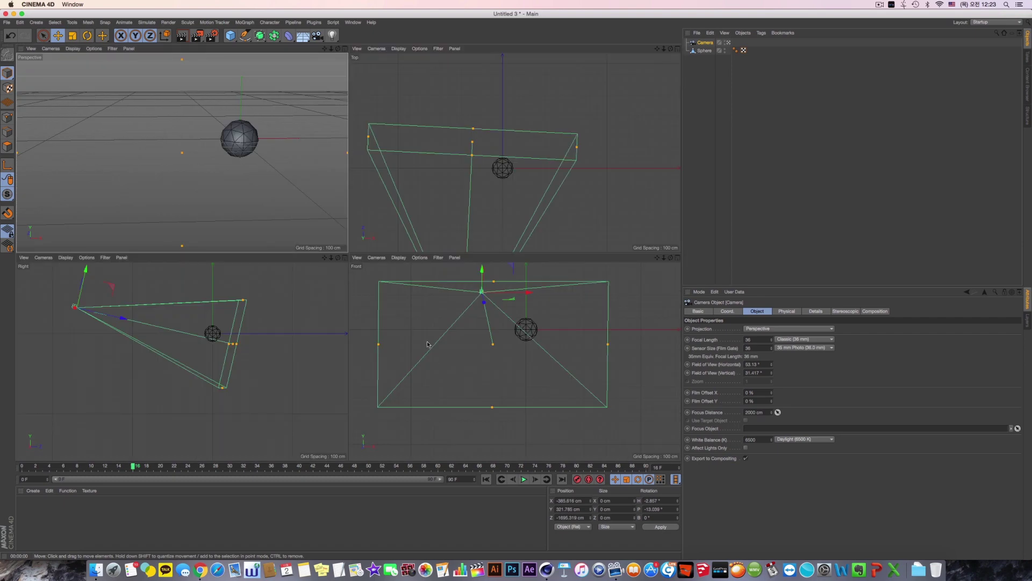
left_click(398, 257)
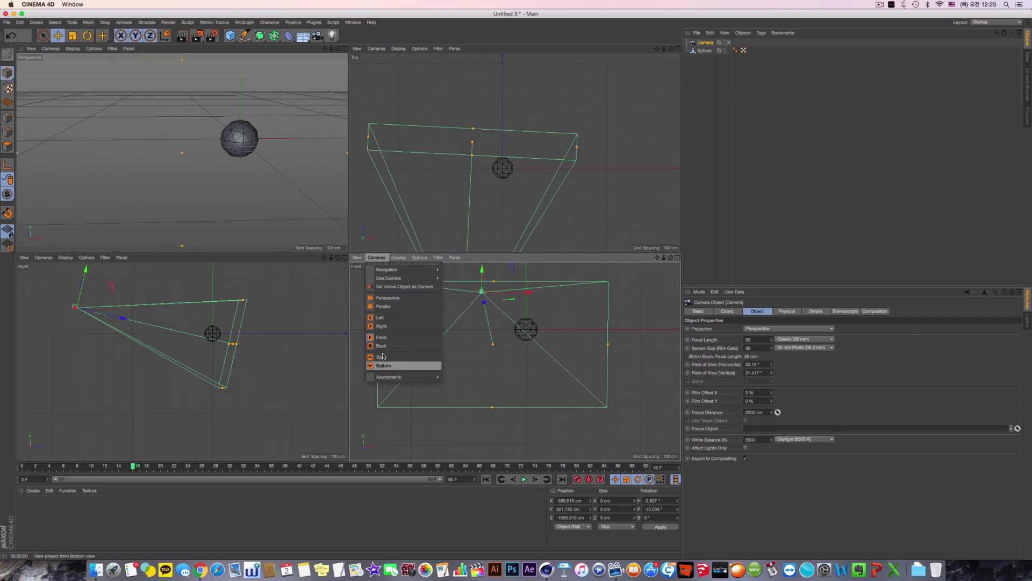
left_click(191, 142)
middle_click(217, 160)
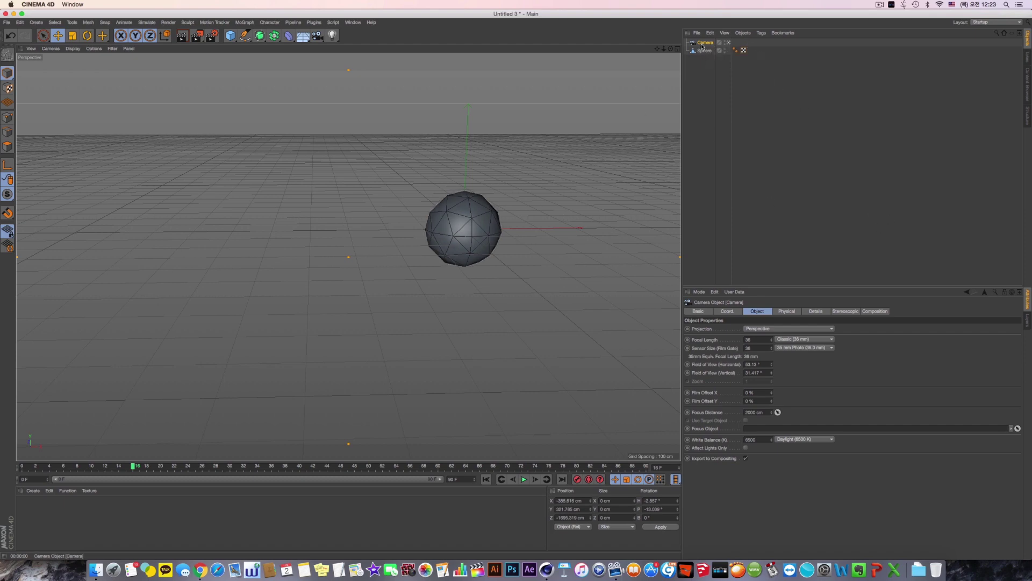
Switch the Front viewport to a Perspective view with Gouraud Shading, then return to the full-size camera view.
middle_click(557, 323)
left_click(377, 258)
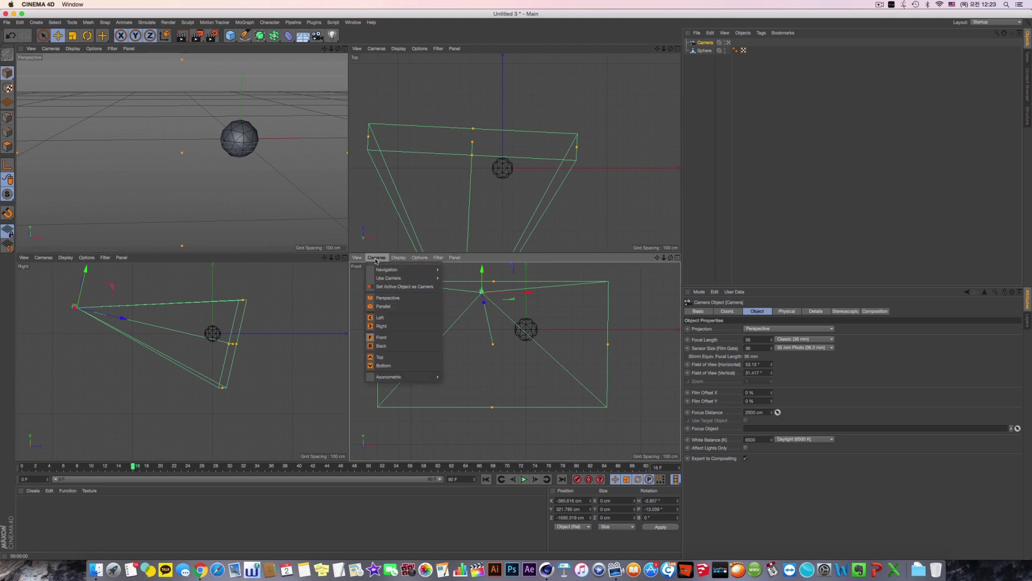
left_click(397, 304)
left_click(399, 258)
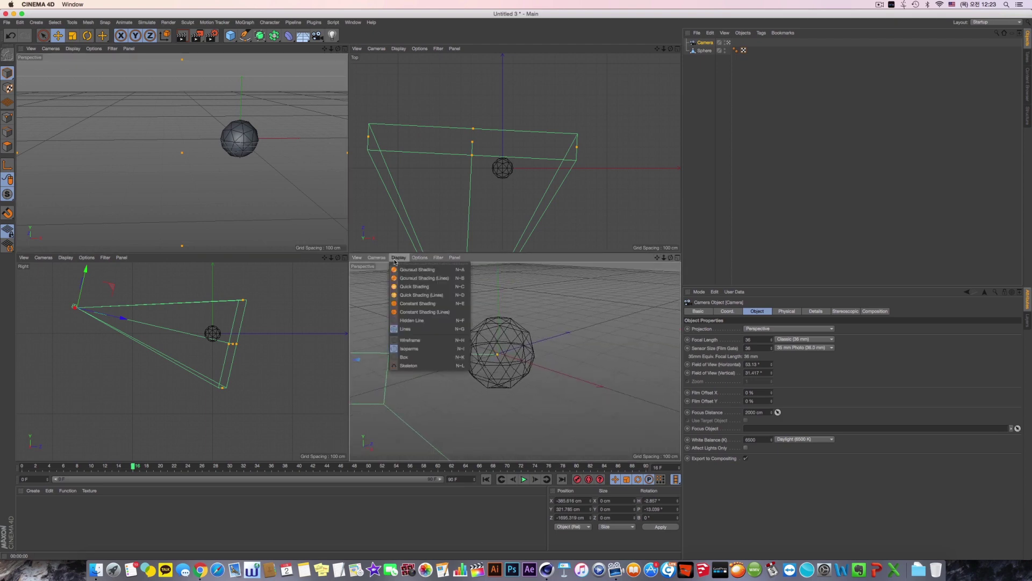
left_click(404, 270)
left_click_drag(471, 325, 513, 360, "alt")
middle_click(480, 337)
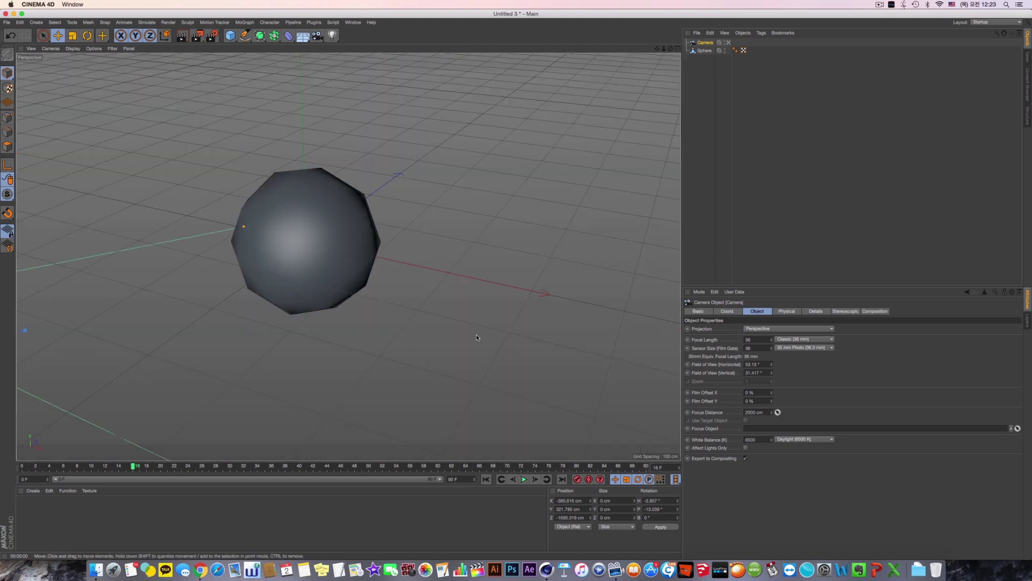
middle_click(480, 337)
middle_click(300, 201)
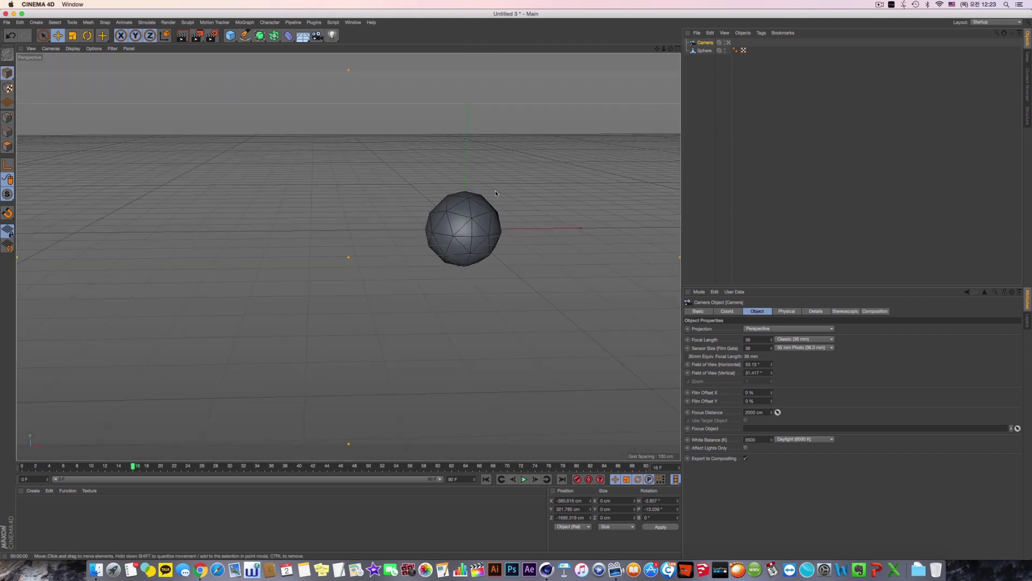
Turn the camera slightly and add a Protection tag to it.
left_click_drag(495, 191, 506, 210, "alt")
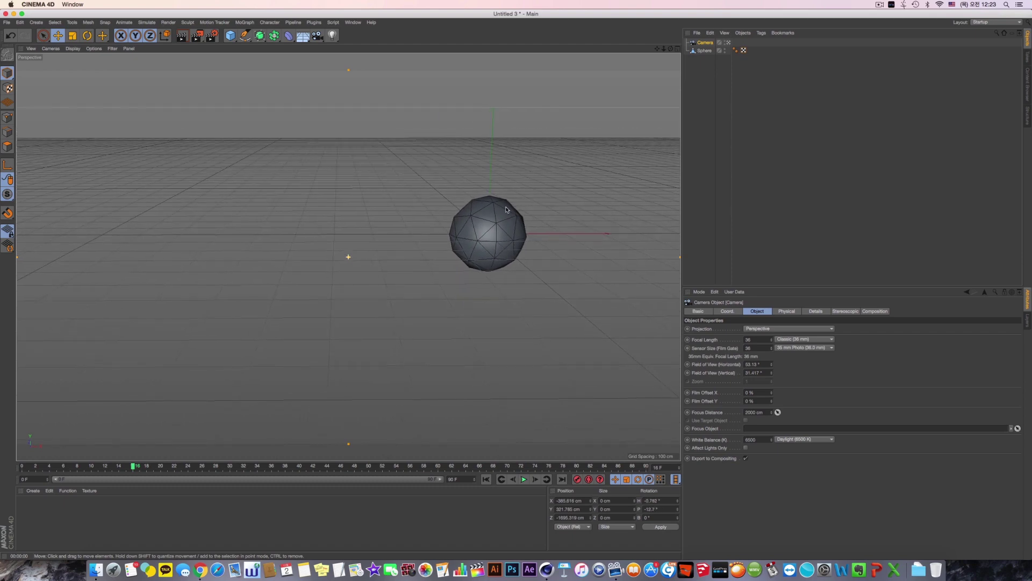
right_click(714, 45)
mouse_move(763, 49)
left_click(838, 185)
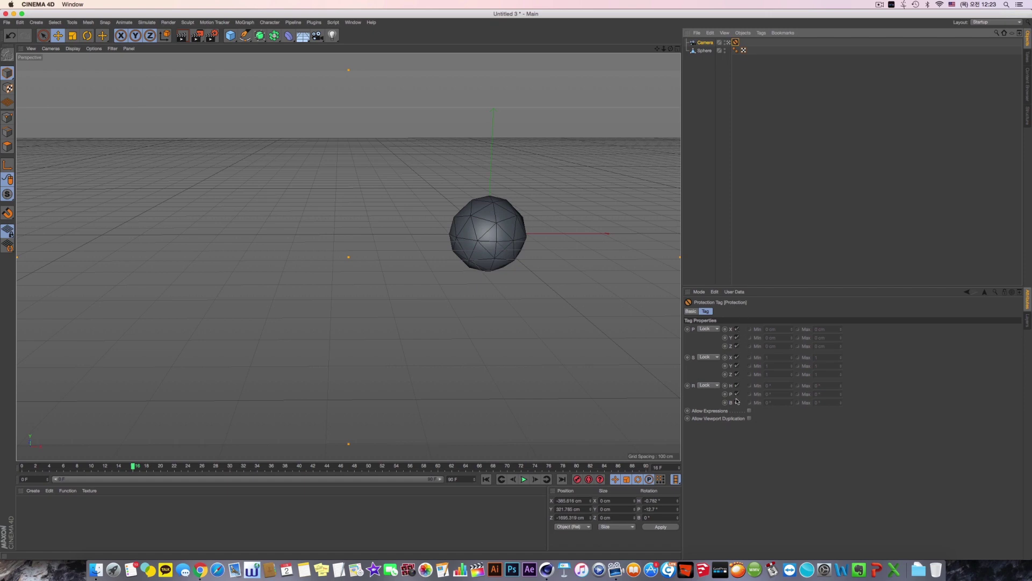
Set the position (P) mode of the camera's Protection tag to Limit.
left_click(714, 328)
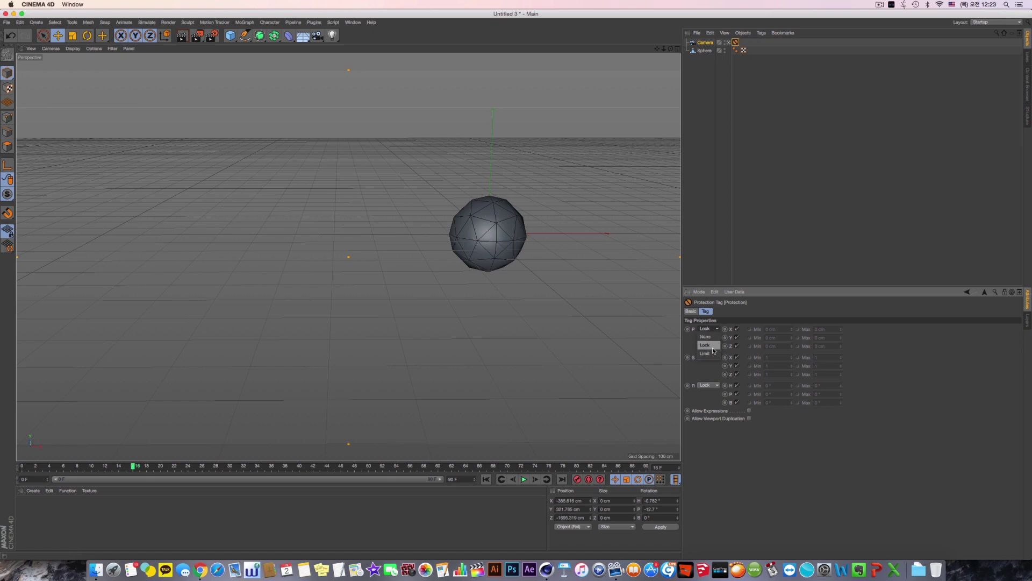
left_click(711, 338)
left_click(710, 330)
left_click(711, 342)
left_click(710, 329)
left_click(710, 356)
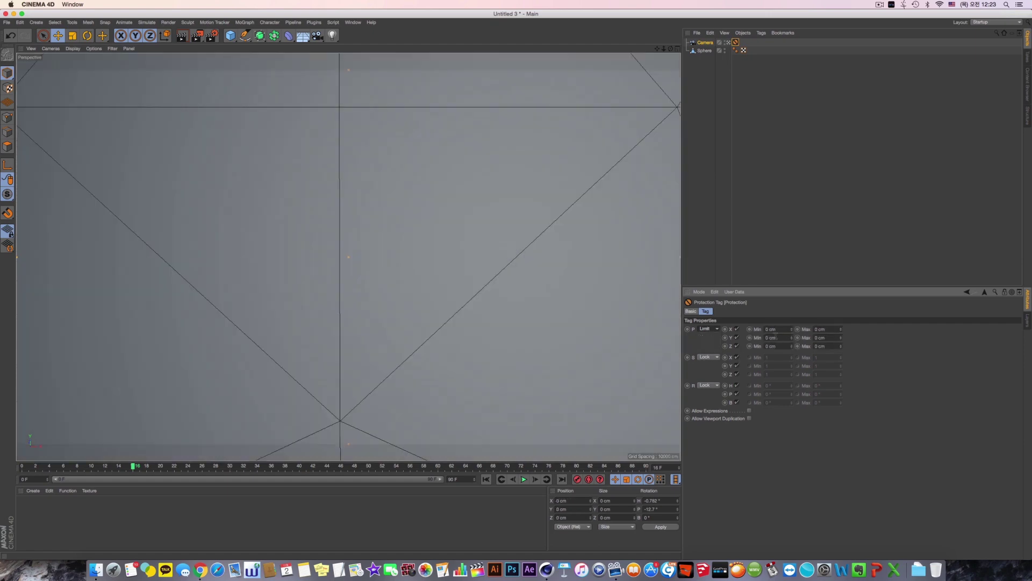
Return the Protection tag's position (P) mode to Lock and delete the tag from the camera.
left_click_drag(789, 329, 788, 334)
left_click(709, 329)
left_click(711, 348)
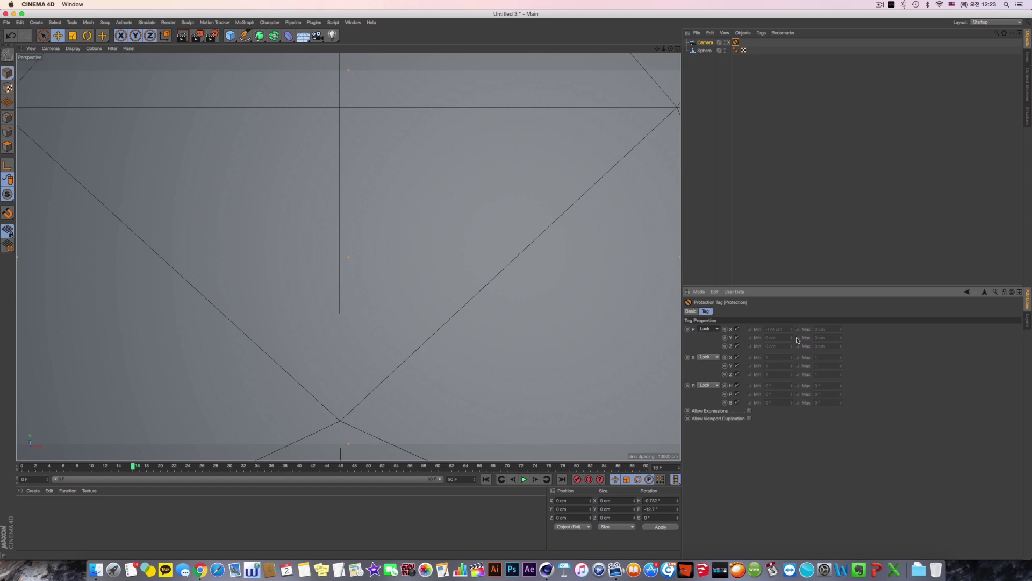
left_click(737, 43)
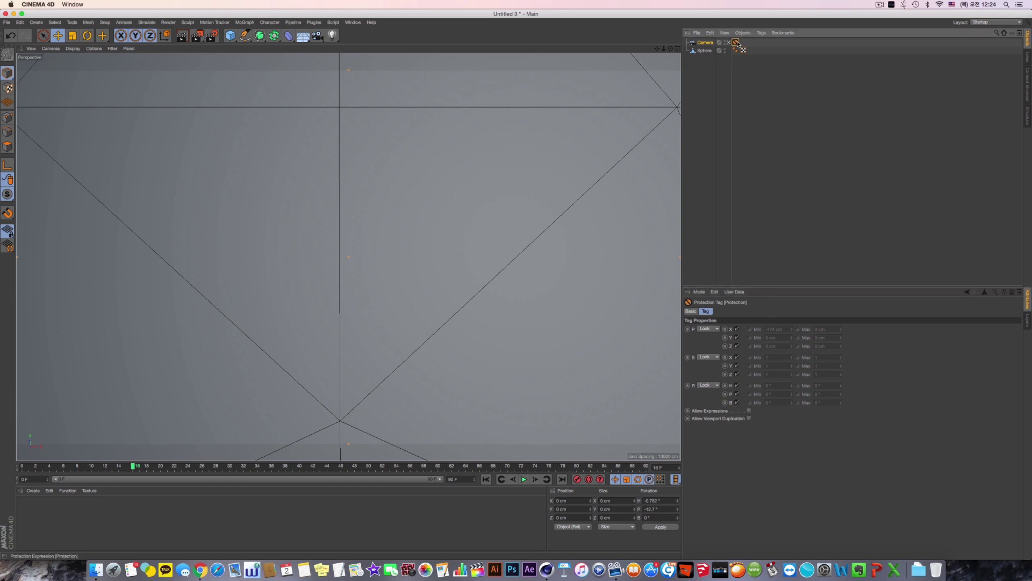
key("Delete")
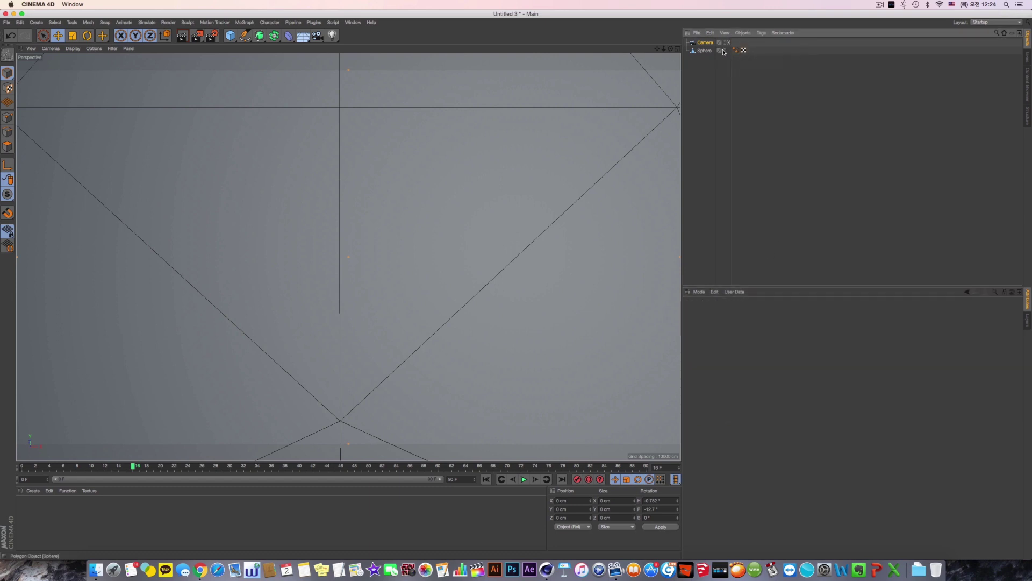
Move the camera back and around the sphere, and add a Restriction tag to the camera.
scroll(369, 360, "down", 10)
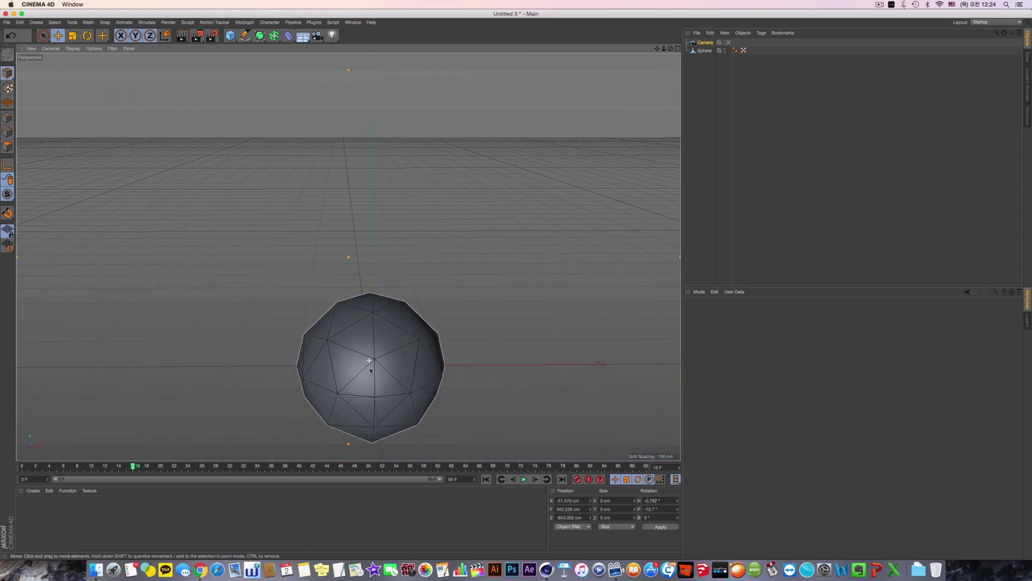
left_click_drag(371, 370, 373, 265, "alt")
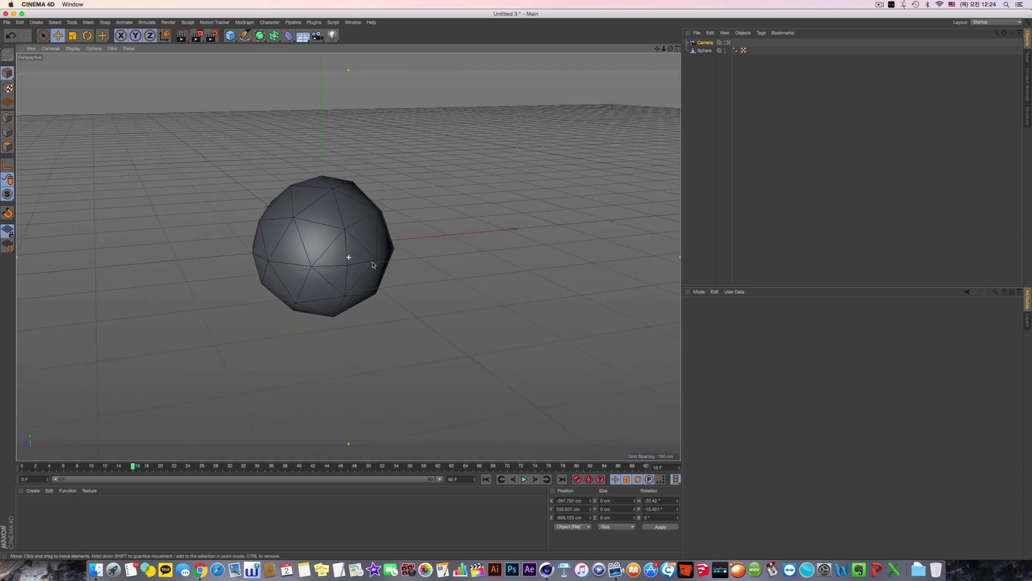
middle_click_drag(373, 265, 406, 254, "alt")
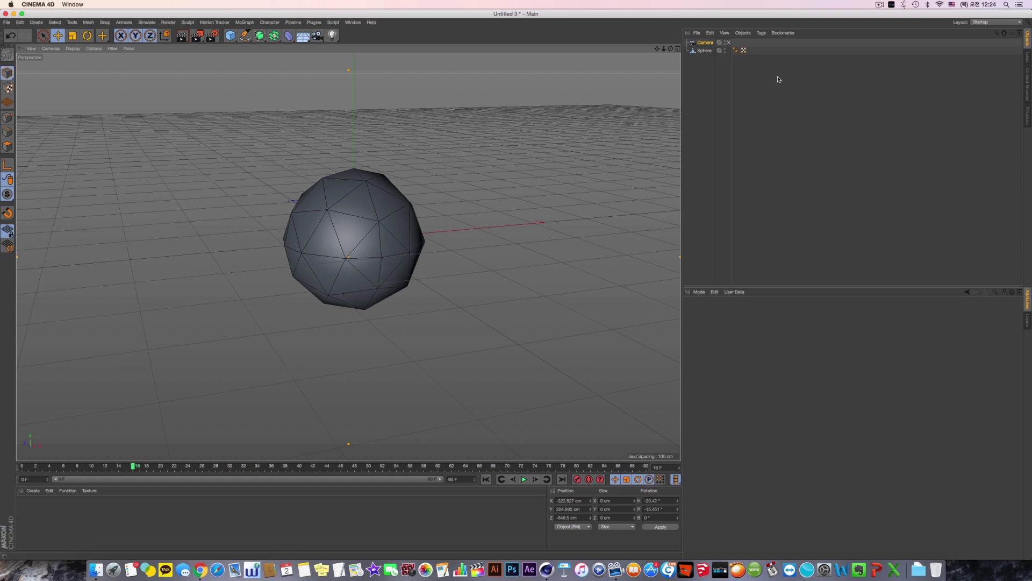
right_click(707, 43)
mouse_move(763, 47)
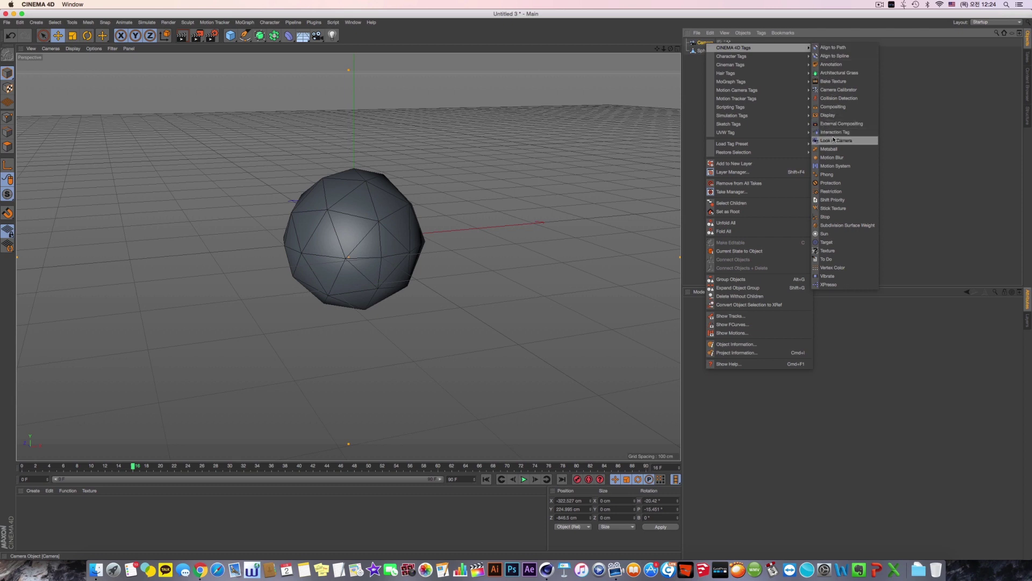
left_click(844, 190)
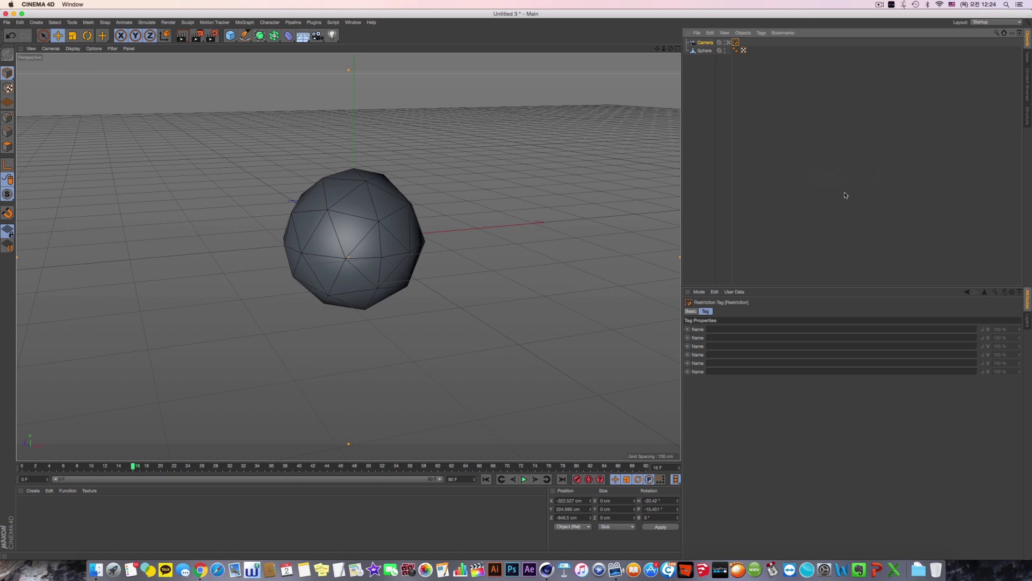
Delete the camera and the sphere to leave the scene empty.
left_click(707, 43)
key("Delete")
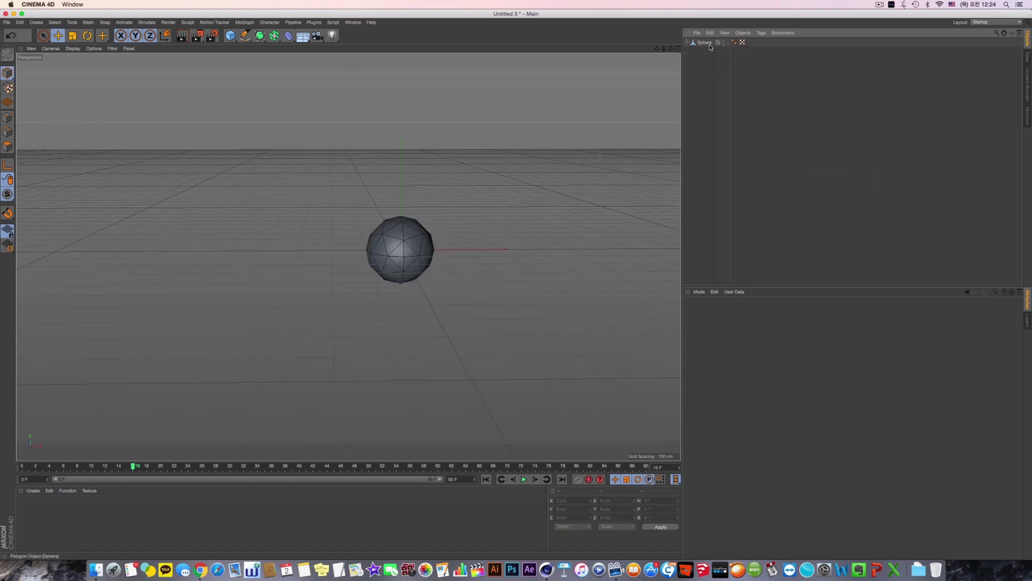
left_click(705, 43)
key("Delete")
Add a cube and reshape it into a flat slab about 24 cm high and 136 cm deep, lengthened along X.
left_click_drag(313, 287, 338, 203, "alt")
middle_click_drag(338, 202, 321, 220, "alt")
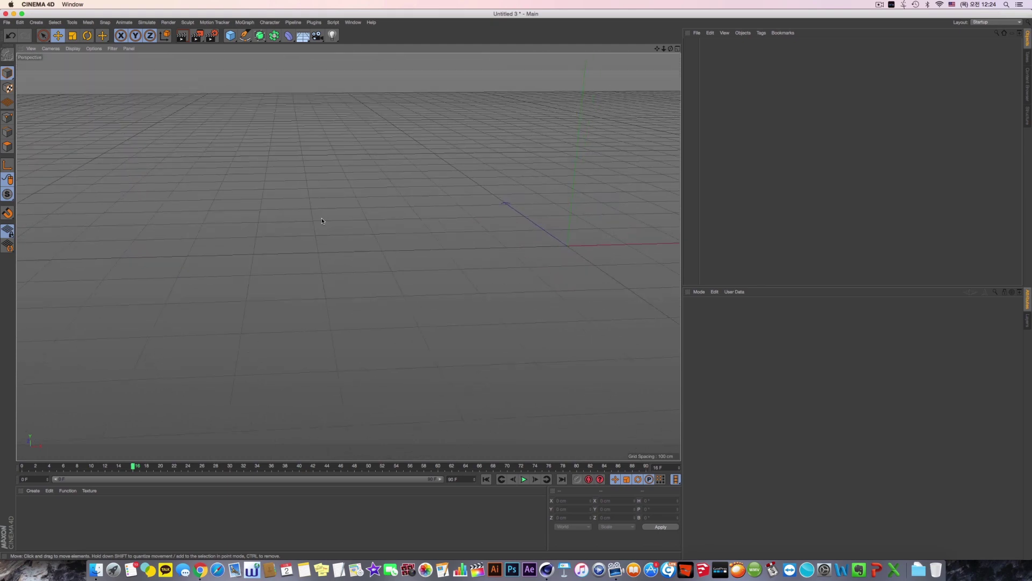
left_click(230, 36)
middle_click_drag(543, 300, 458, 300, "alt")
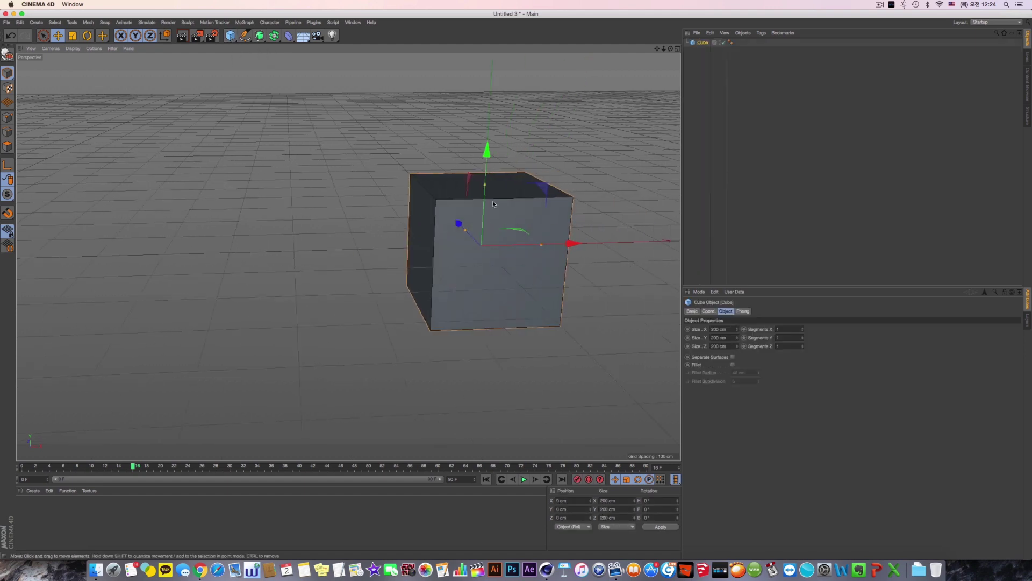
left_click_drag(488, 184, 525, 274)
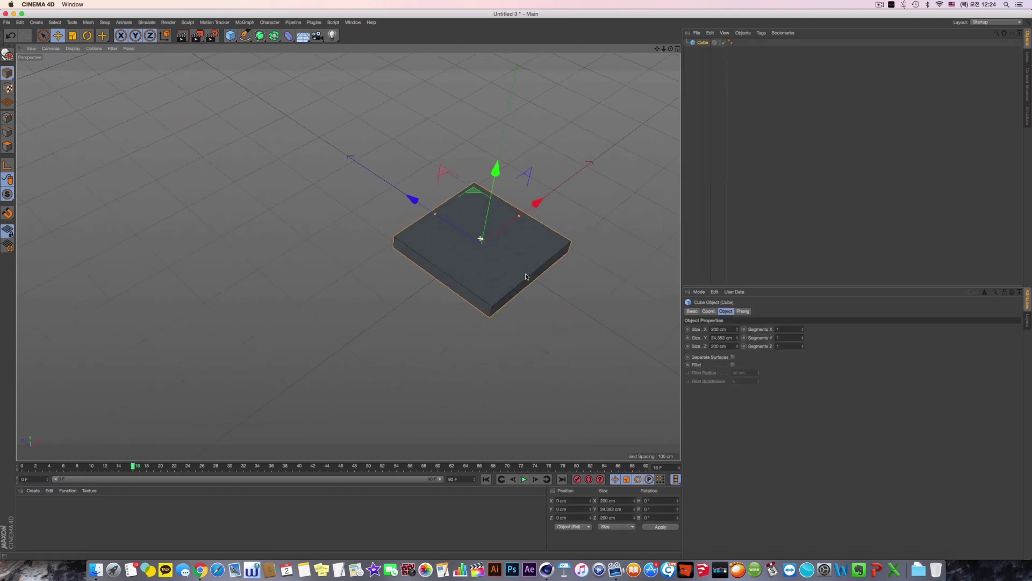
left_click_drag(439, 216, 450, 223)
left_click_drag(519, 217, 541, 202)
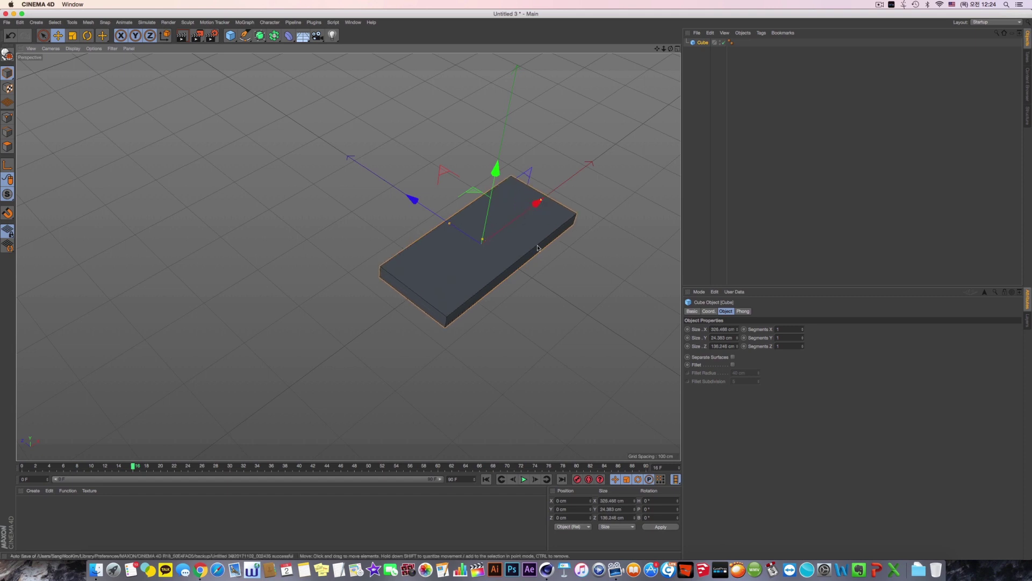
Set the slab's segments to 5 along X and 3 along Z.
left_click_drag(541, 247, 486, 228, "alt")
left_click(802, 337)
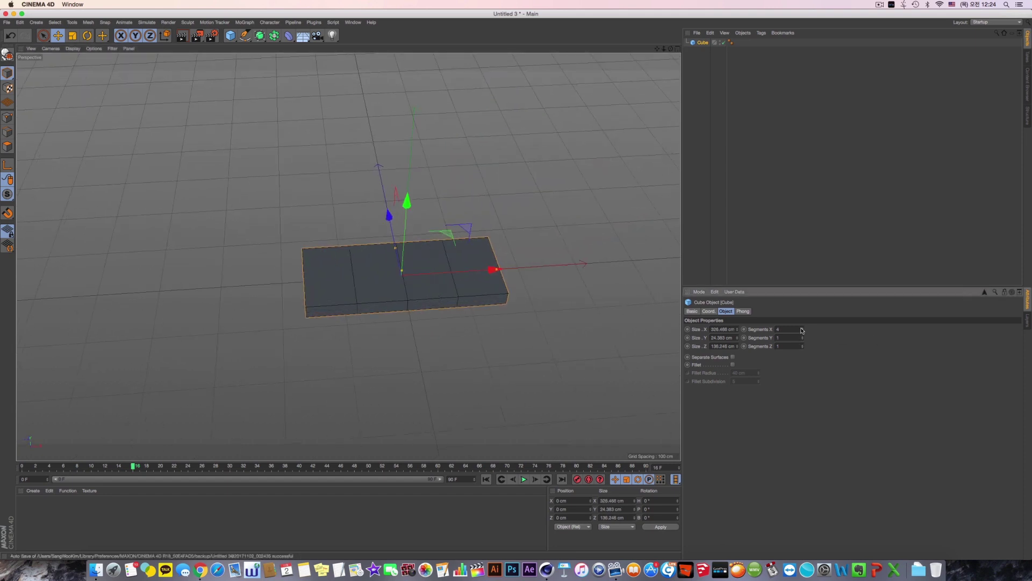
left_click(802, 329)
left_click_drag(438, 329, 617, 349, "alt")
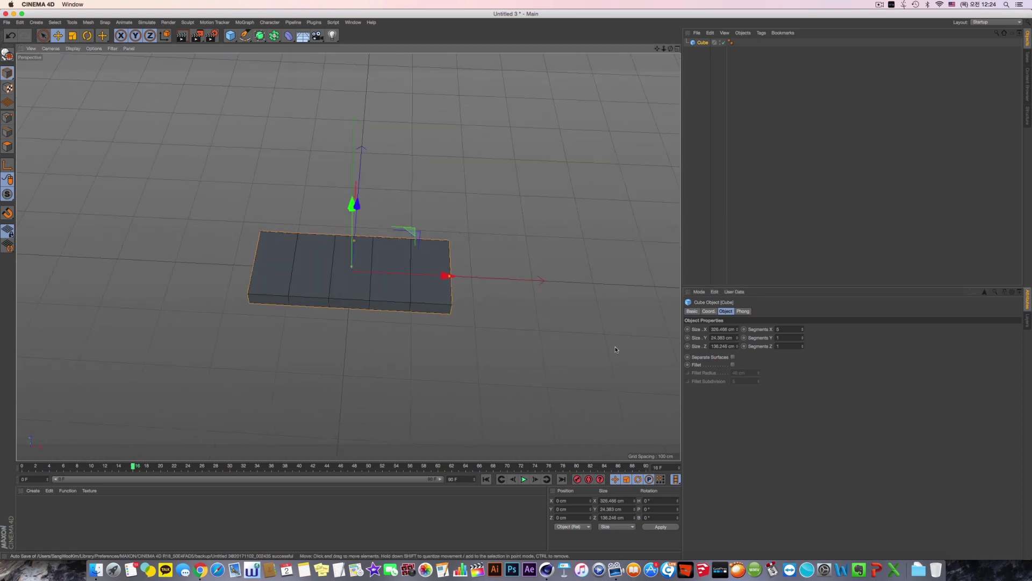
left_click_drag(292, 277, 348, 259, "alt")
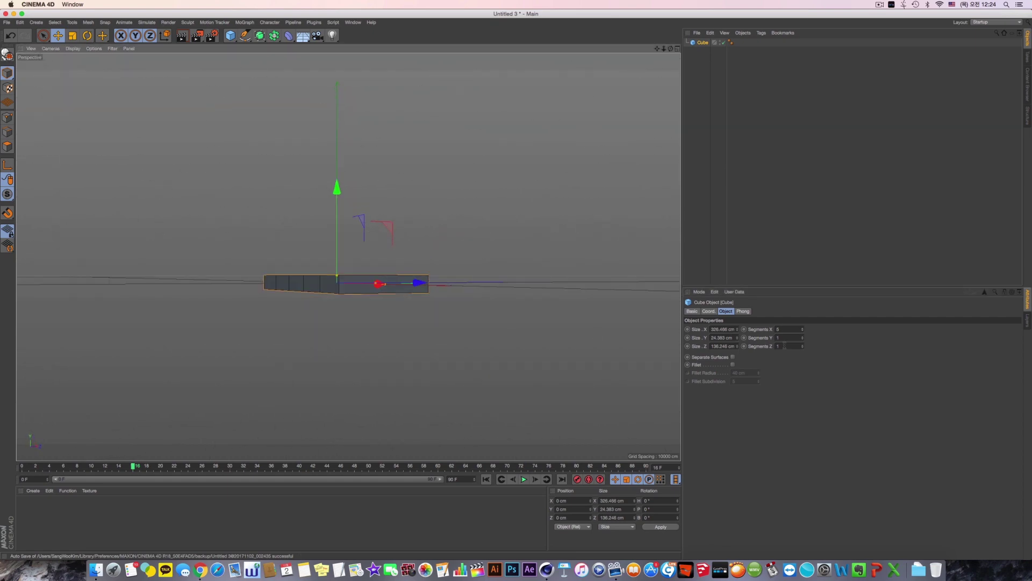
left_click(802, 345)
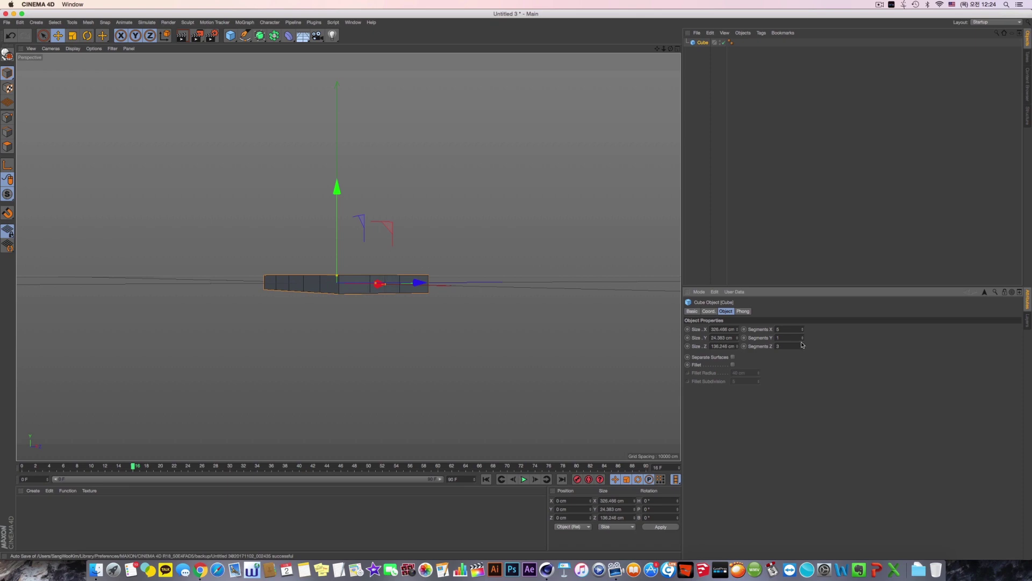
Raise the slab's Z segments to 5 for a denser grid on its top face.
left_click_drag(398, 269, 522, 325, "alt")
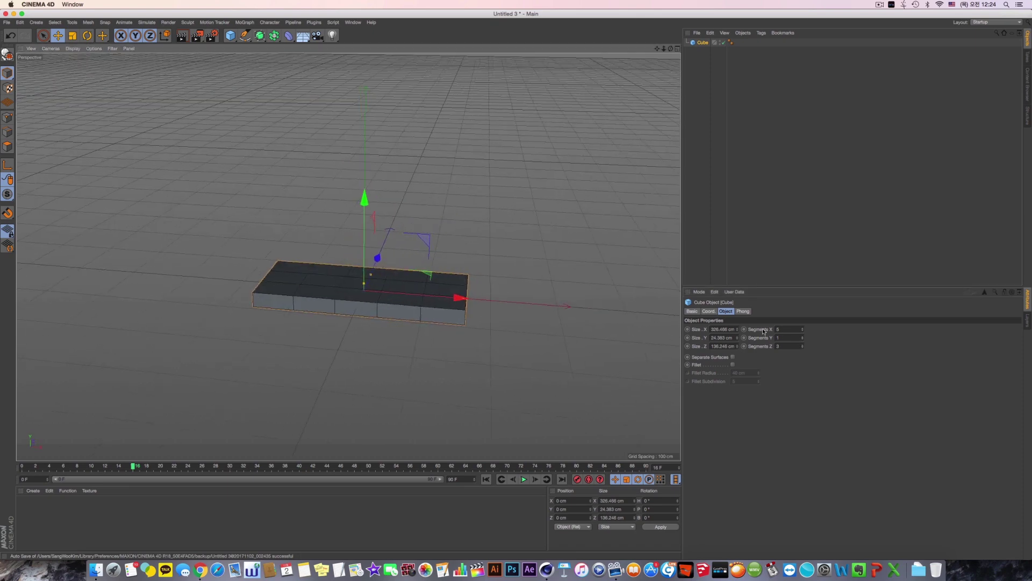
left_click_drag(352, 270, 357, 291, "alt")
middle_click_drag(357, 290, 376, 308, "alt")
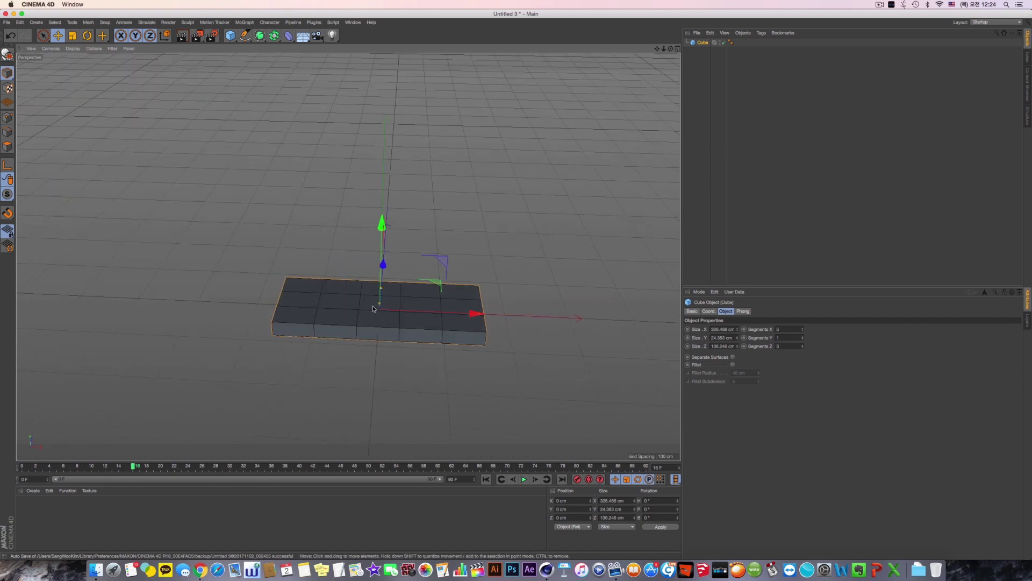
left_click_drag(393, 309, 386, 329, "alt")
right_click_drag(386, 329, 452, 322, "alt")
left_click_drag(451, 323, 423, 323, "alt")
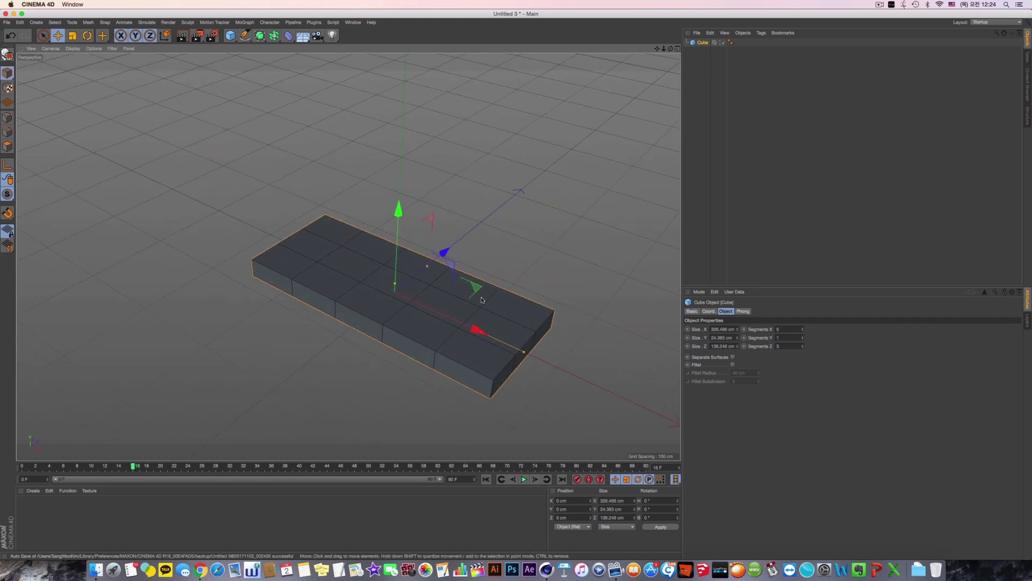
middle_click_drag(423, 323, 410, 325, "alt")
left_click(803, 344)
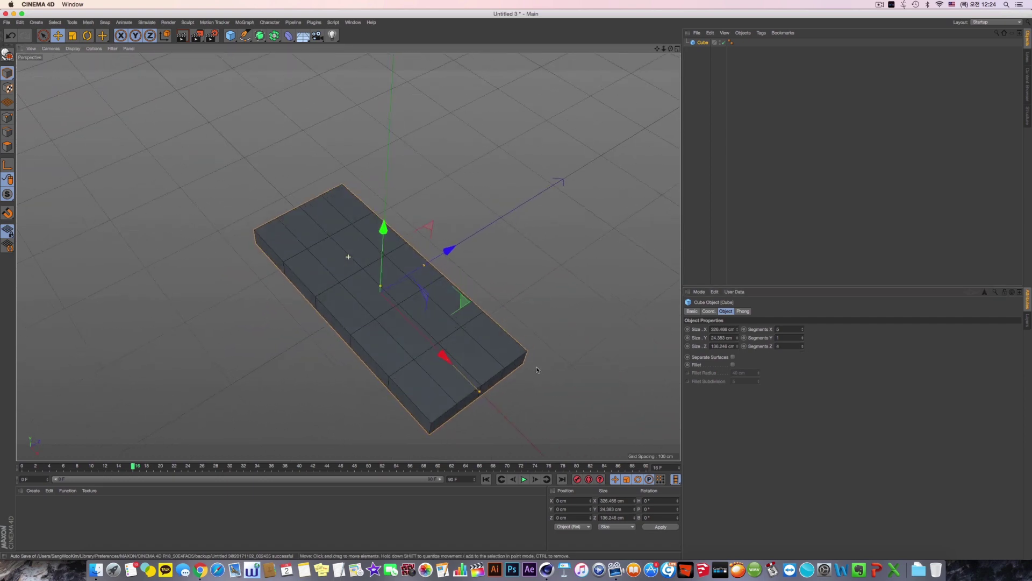
left_click(803, 348)
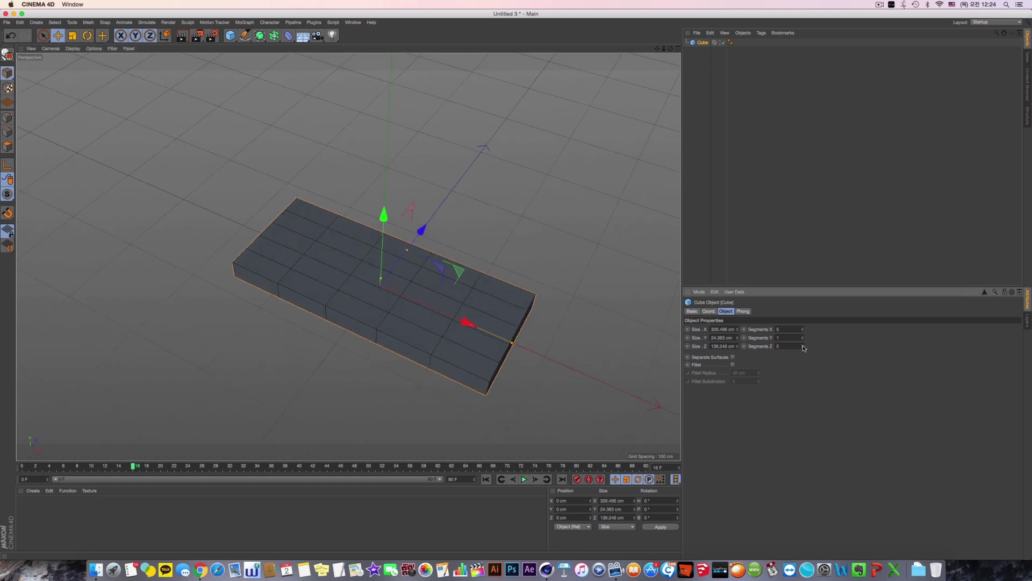
Convert the parametric cube into an editable polygon object.
left_click_drag(472, 309, 493, 312, "alt")
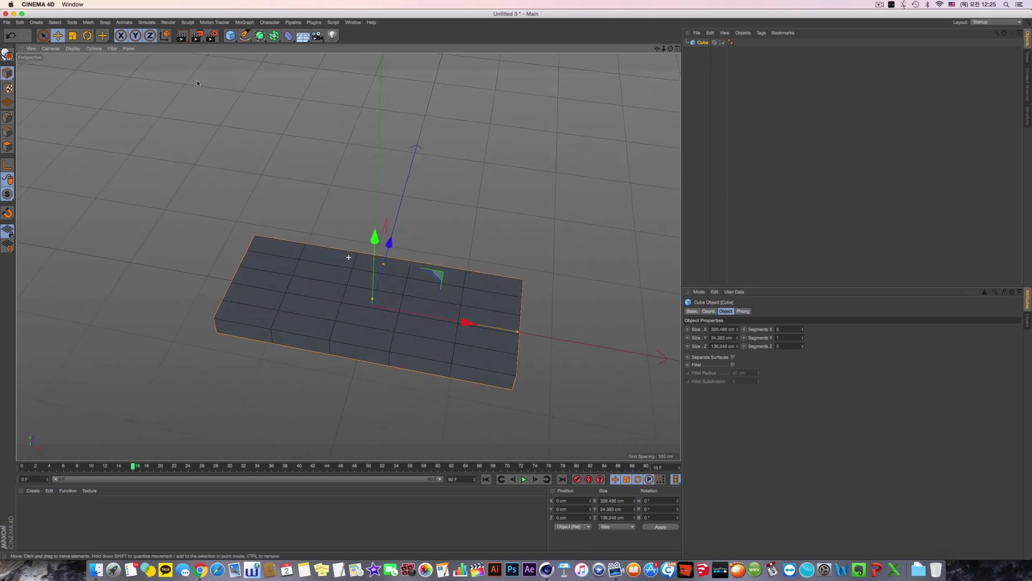
mouse_move(348, 256)
middle_mouse_down("alt")
mouse_move(338, 251)
mouse_move(347, 256)
mouse_move(348, 246)
middle_mouse_up("alt")
left_click(8, 55)
left_click_drag(415, 245, 411, 245, "alt")
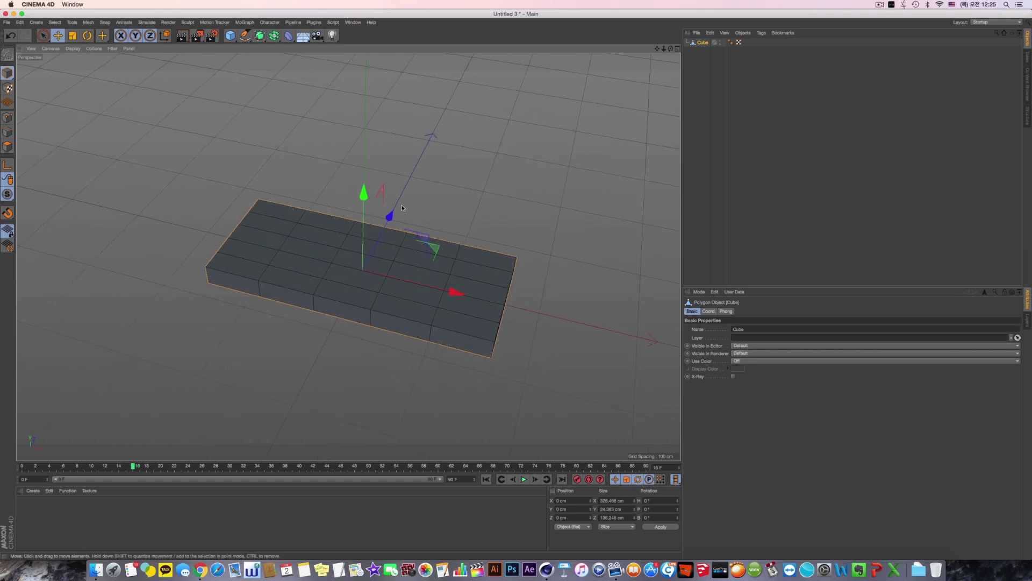
Add a Bend deformer as a child of the cube.
left_click(290, 39, "shift")
key("super+z")
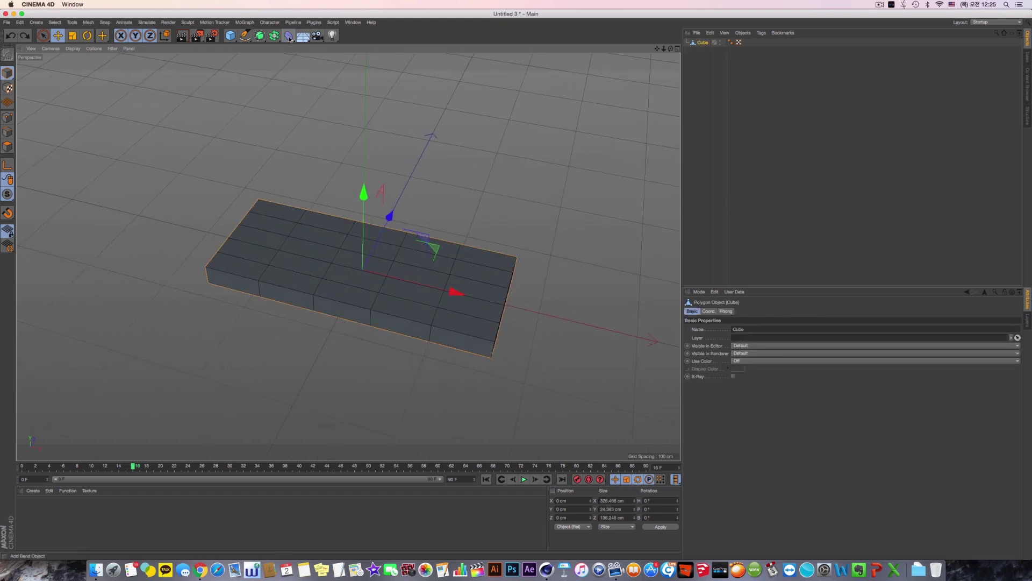
left_click(290, 39, "shift")
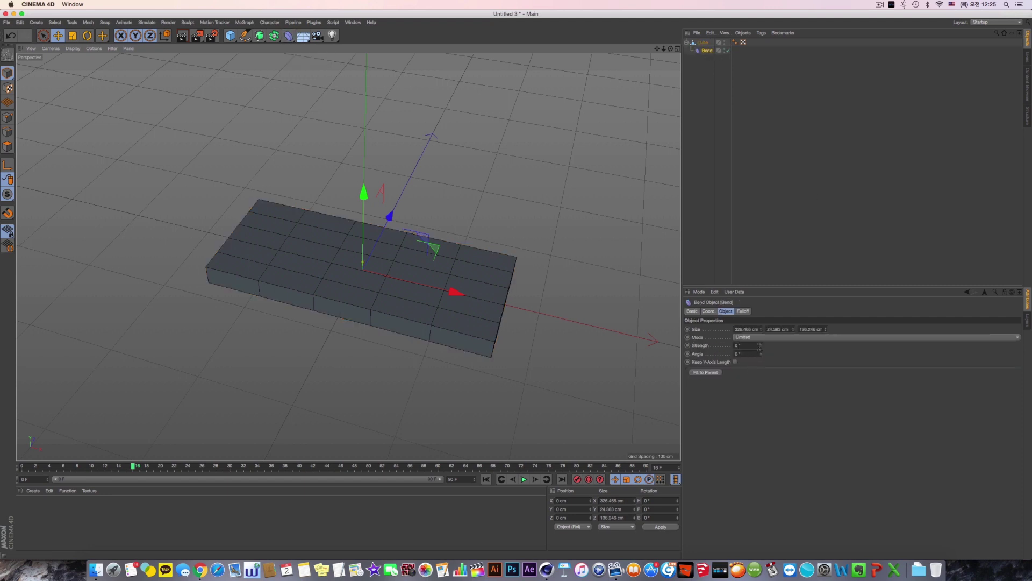
Try Keep Y-Axis Length on the Bend deformer and turn it back off, with the Strength set to 50°.
left_click_drag(760, 346, 798, 341)
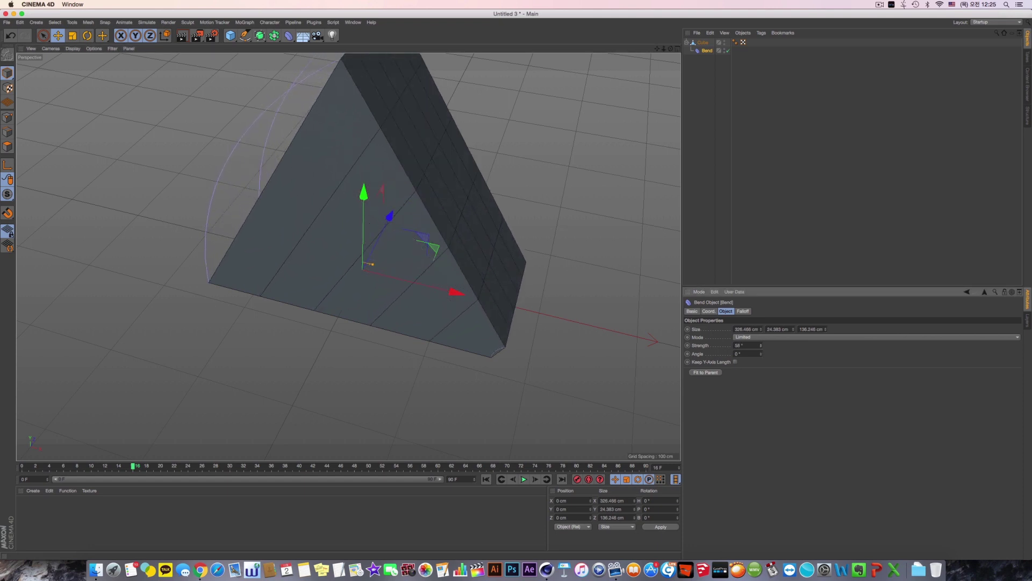
key("super+z")
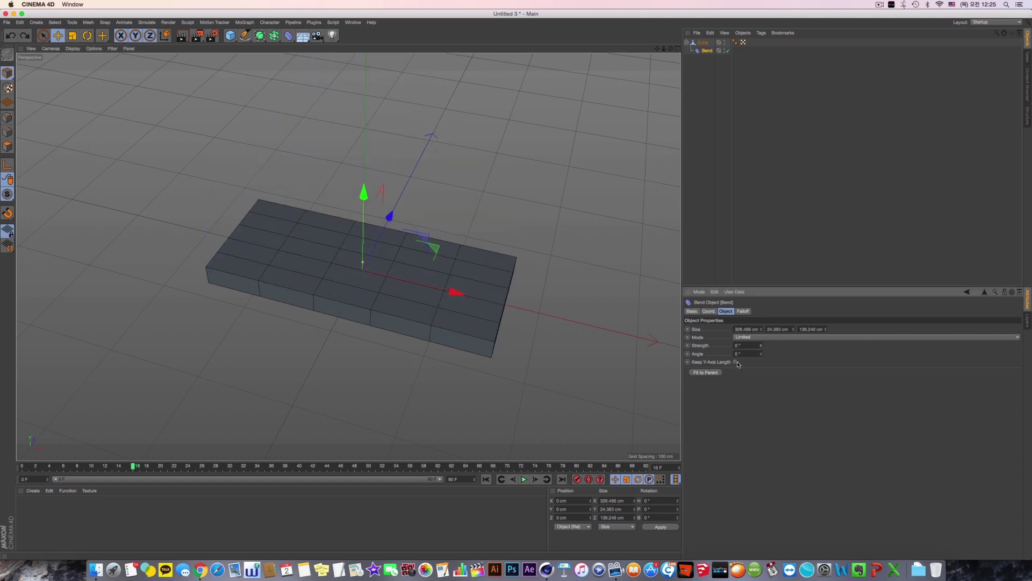
left_click(736, 362)
mouse_move(760, 346)
left_mouse_down()
mouse_move(774, 344)
mouse_move(765, 345)
left_mouse_up()
key("super+z")
key("super+z")
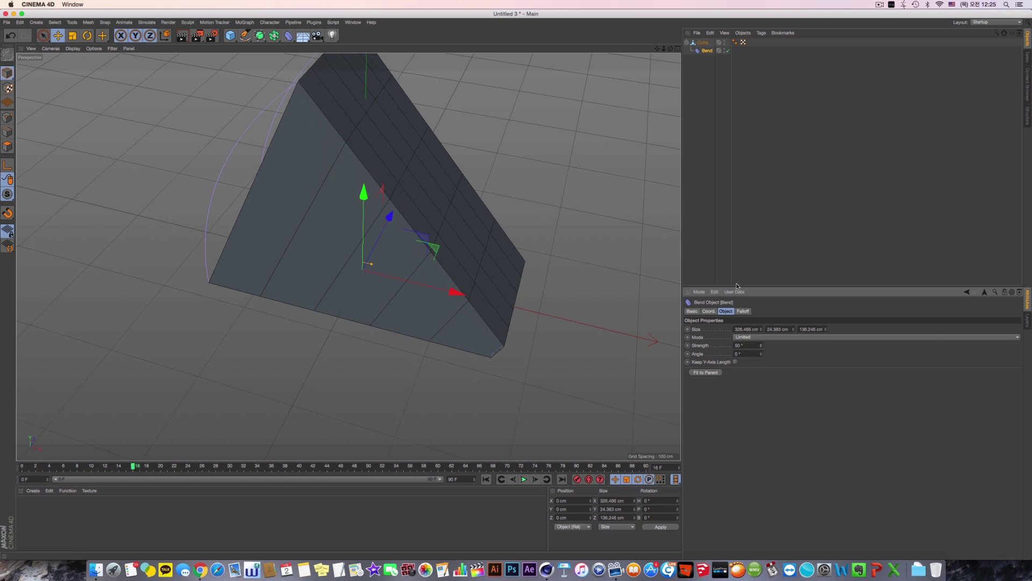
Set the Bend deformer's bank rotation (R.B) to -90° so it bends the slab along its length.
left_click(702, 42)
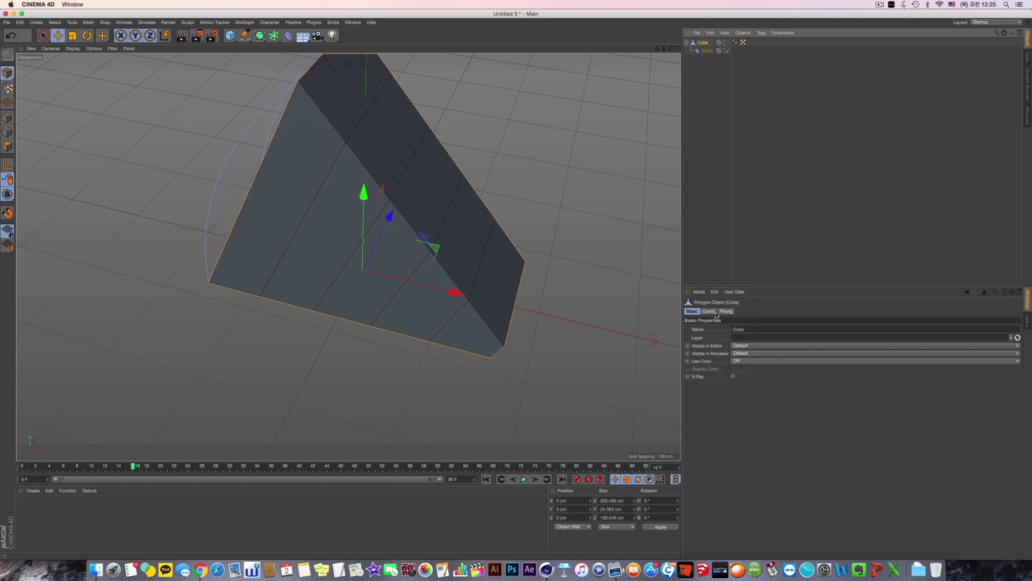
left_click(709, 311)
left_click(707, 50)
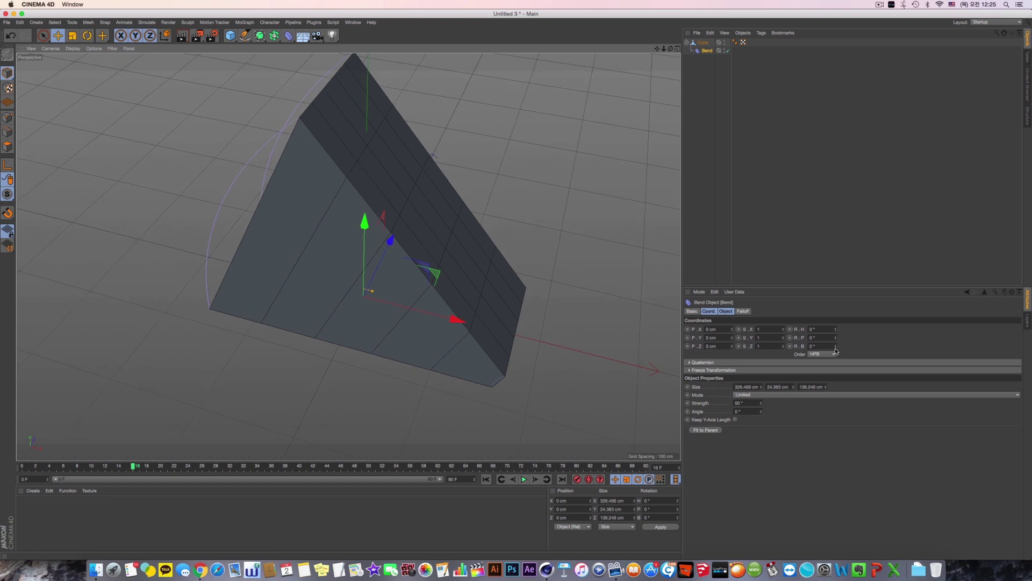
left_click_drag(835, 347, 763, 346)
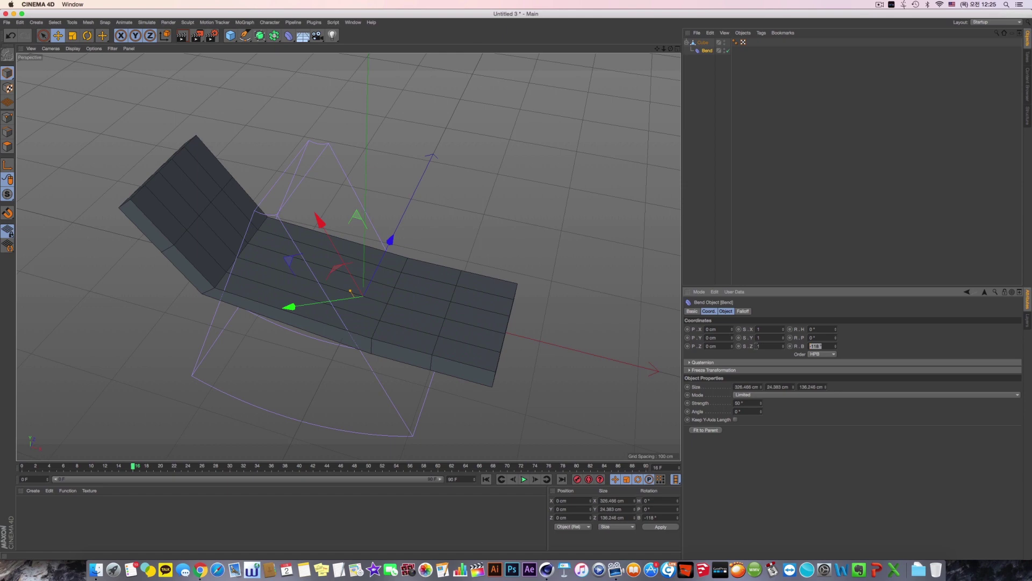
type("-90")
key("Return")
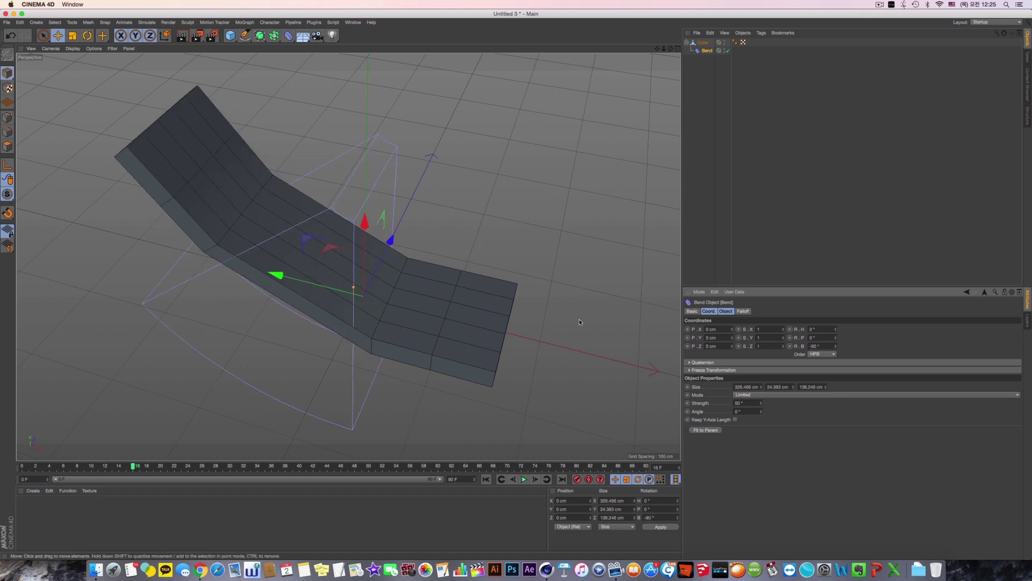
Increase the Bend deformer's Y size to about 347 cm.
left_click_drag(579, 318, 538, 258, "alt")
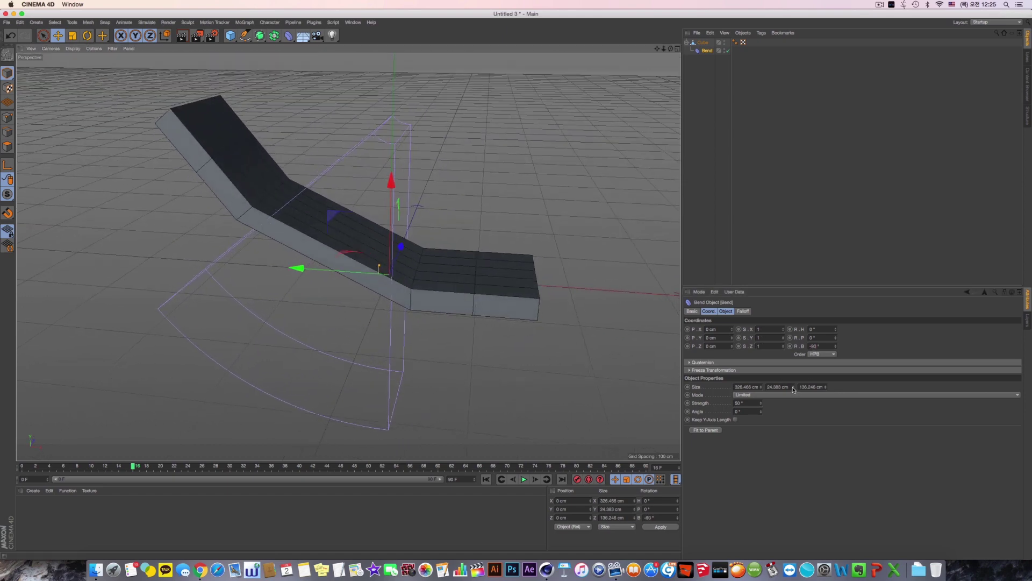
left_click_drag(793, 387, 797, 352)
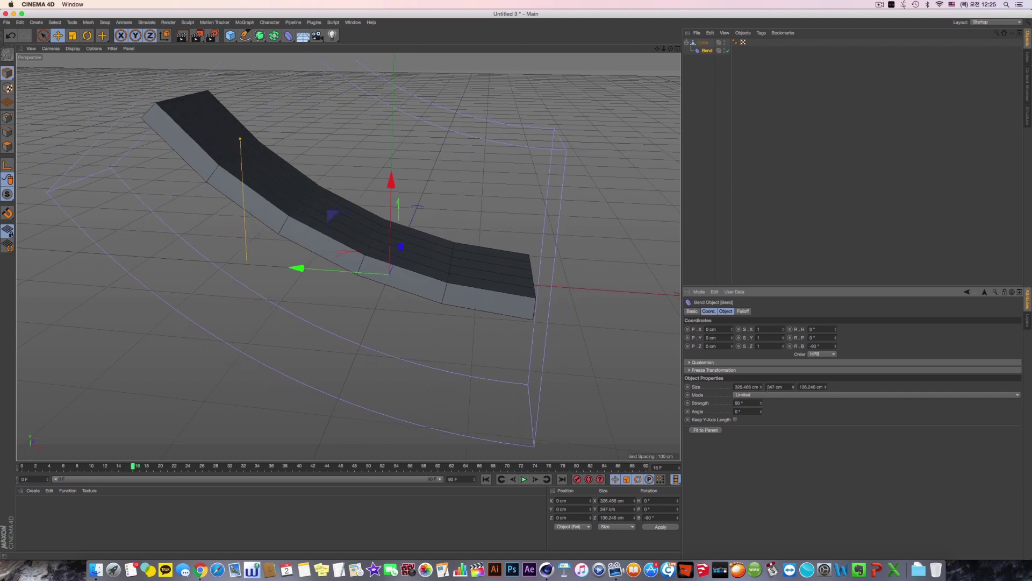
Reduce the Bend deformer's X size to about 65 cm and increase its Strength to about 232°.
mouse_move(761, 387)
left_mouse_down()
mouse_move(761, 414)
mouse_move(761, 387)
left_mouse_up()
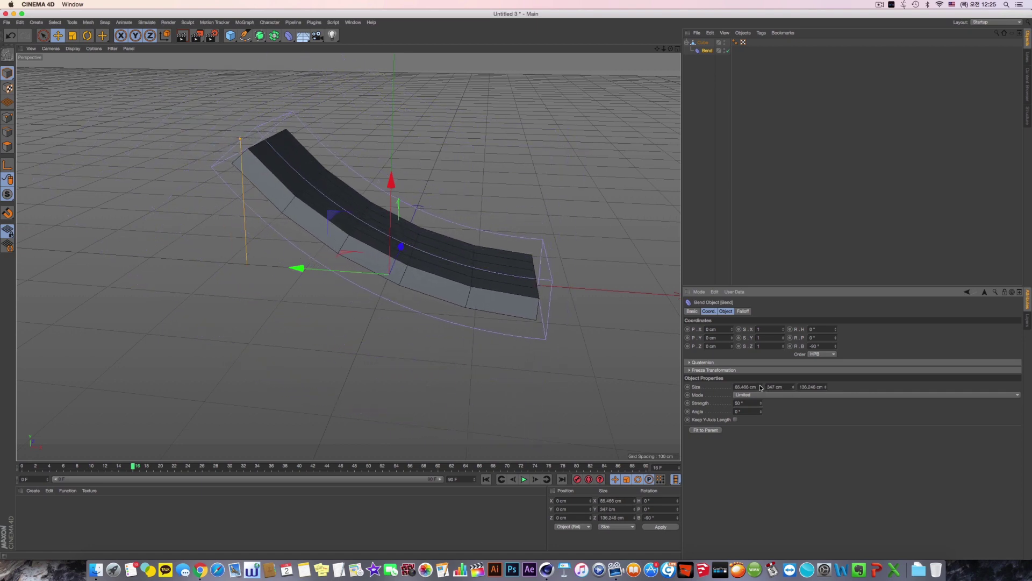
middle_click_drag(514, 283, 492, 350, "alt")
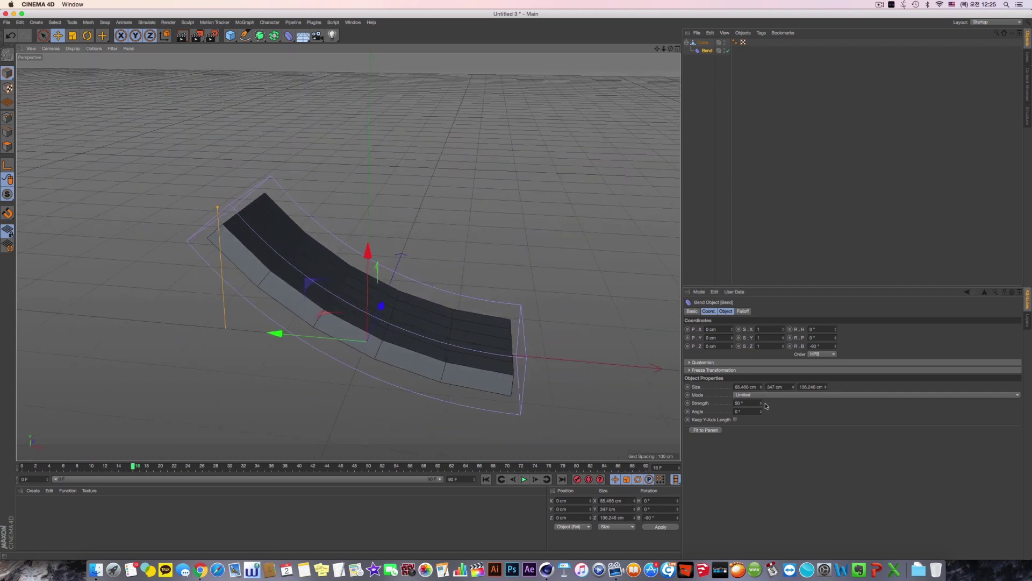
left_click_drag(760, 403, 760, 378)
left_click_drag(476, 263, 312, 262, "alt")
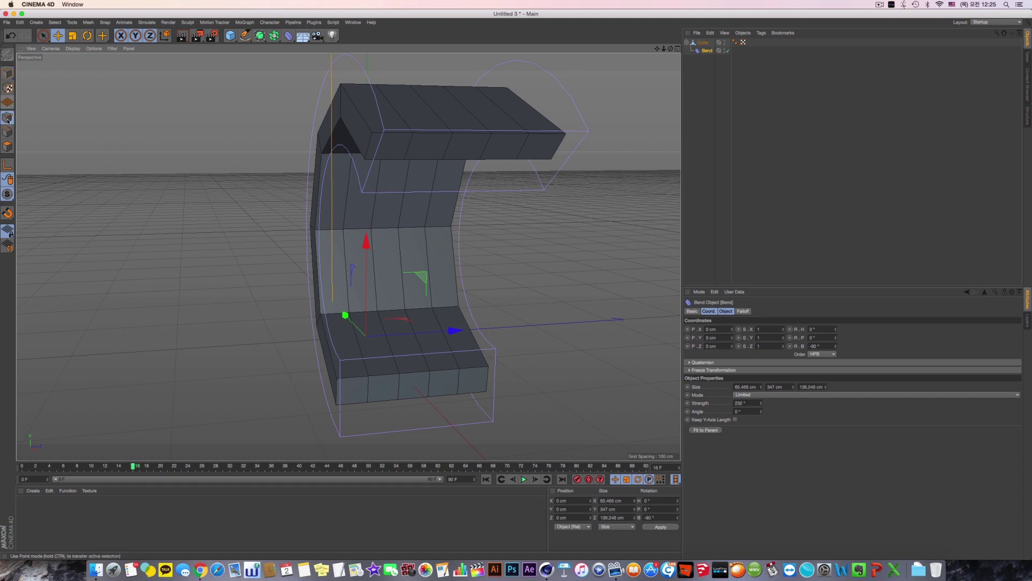
left_click_drag(371, 252, 591, 161, "alt")
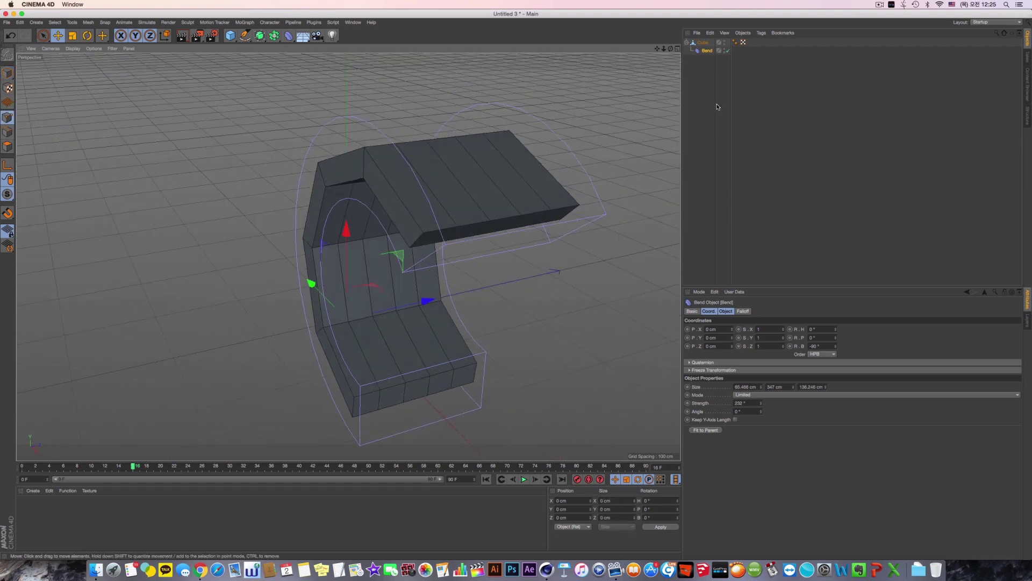
Select the cube and activate the Rectangle Selection tool for its points.
left_click(704, 43)
left_click(706, 50)
left_click(703, 43)
left_click_drag(346, 257, 347, 257, "alt")
left_click_drag(43, 36, 80, 62)
mouse_move(400, 224)
left_mouse_down("alt")
mouse_move(346, 191)
mouse_move(410, 205)
mouse_move(419, 221)
left_mouse_up("alt")
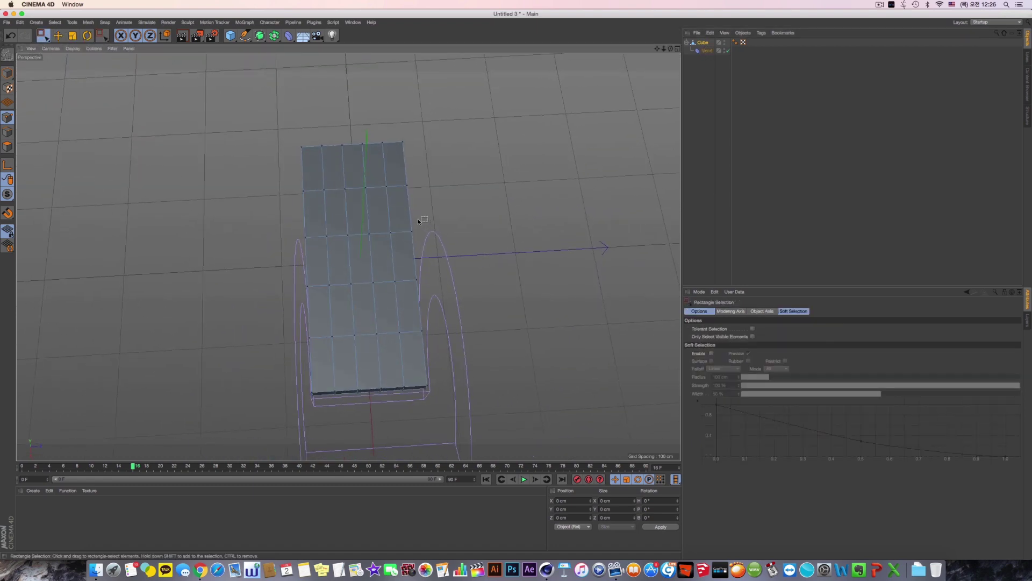
left_click_drag(488, 239, 431, 233, "alt")
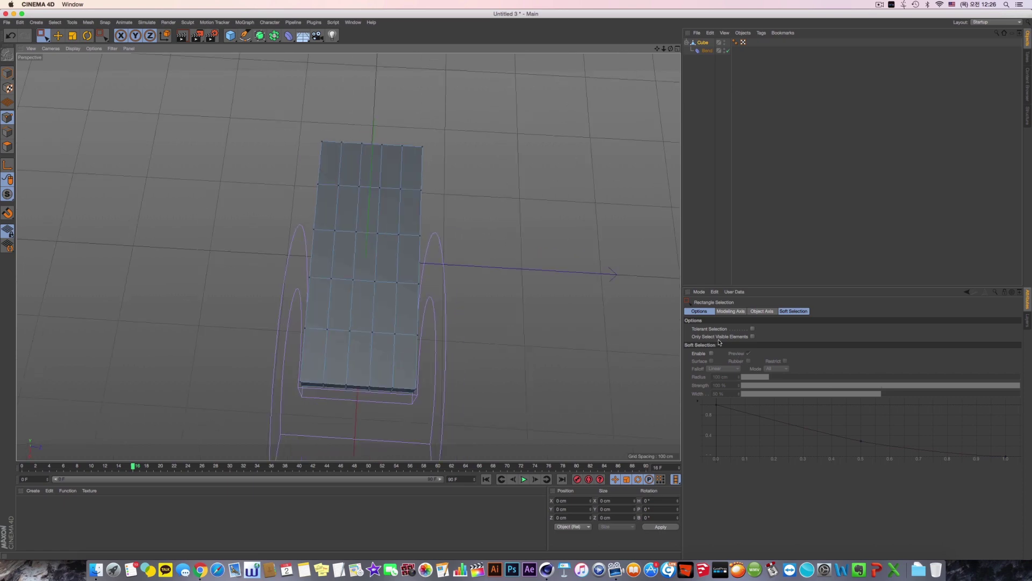
Try selecting a block of the slab's points with Only Select Visible Elements turned on.
left_click(752, 336)
left_click_drag(305, 98, 430, 344)
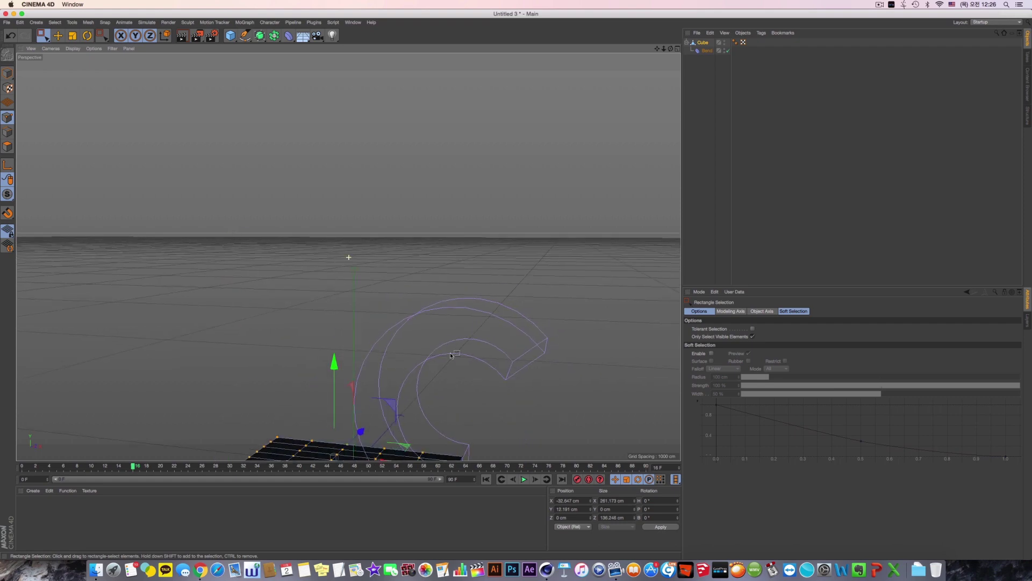
middle_click_drag(414, 401, 425, 317, "alt")
left_click_drag(425, 317, 377, 344, "alt")
In the top view, select the three rows of points along the slab's +Z side with Only Select Visible Elements off.
middle_click(387, 269)
middle_click_drag(376, 344, 363, 312, "alt")
middle_click(493, 196)
scroll(413, 317, "up", 5)
left_click_drag(249, 211, 657, 324)
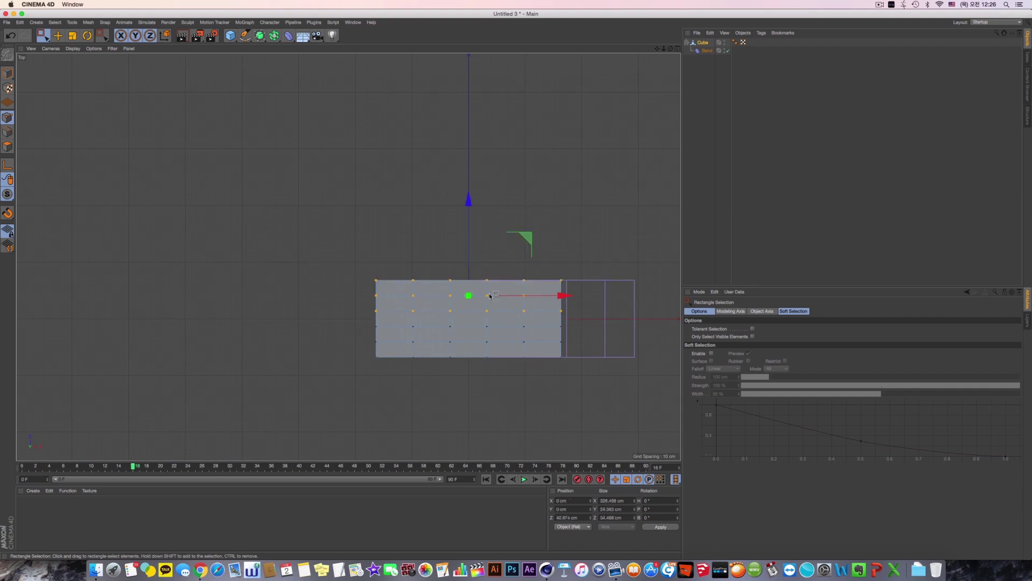
Store the selected points in a Point Selection tag on the cube with Set Selection.
middle_click(409, 269)
middle_click(190, 192)
left_click_drag(191, 192, 198, 221, "alt")
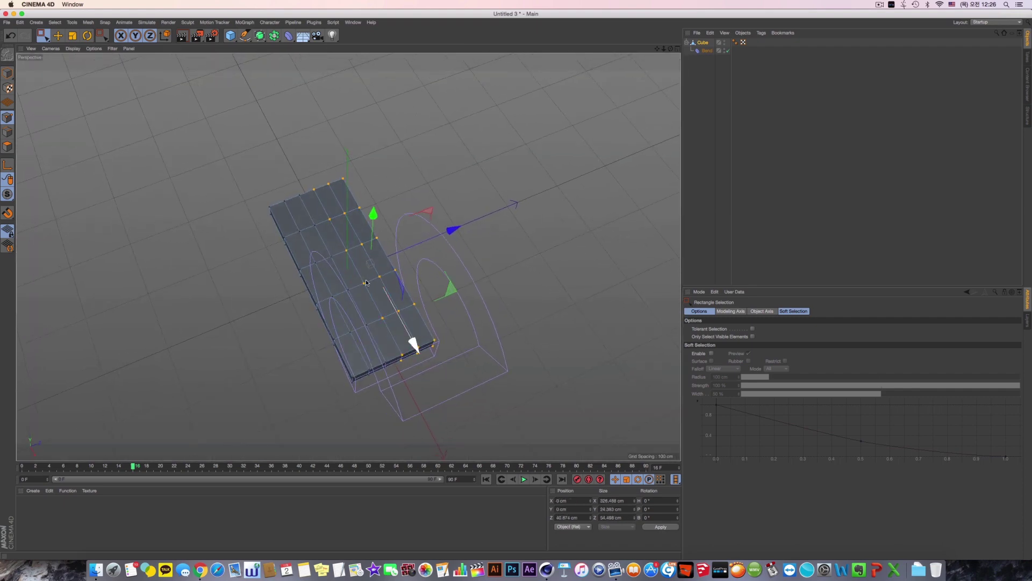
left_click_drag(257, 171, 322, 161, "alt")
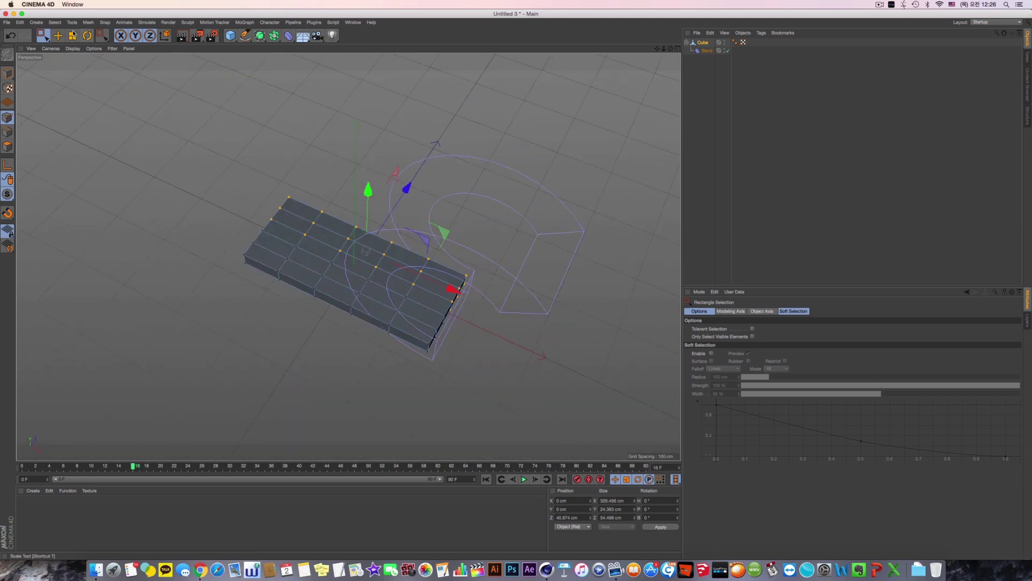
left_click(56, 22)
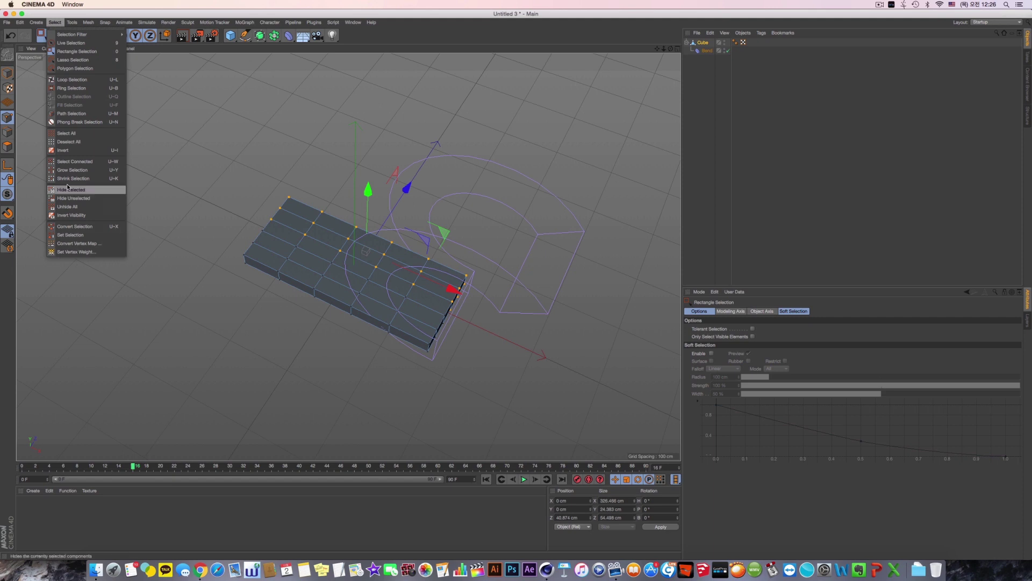
left_click(71, 22)
mouse_move(55, 23)
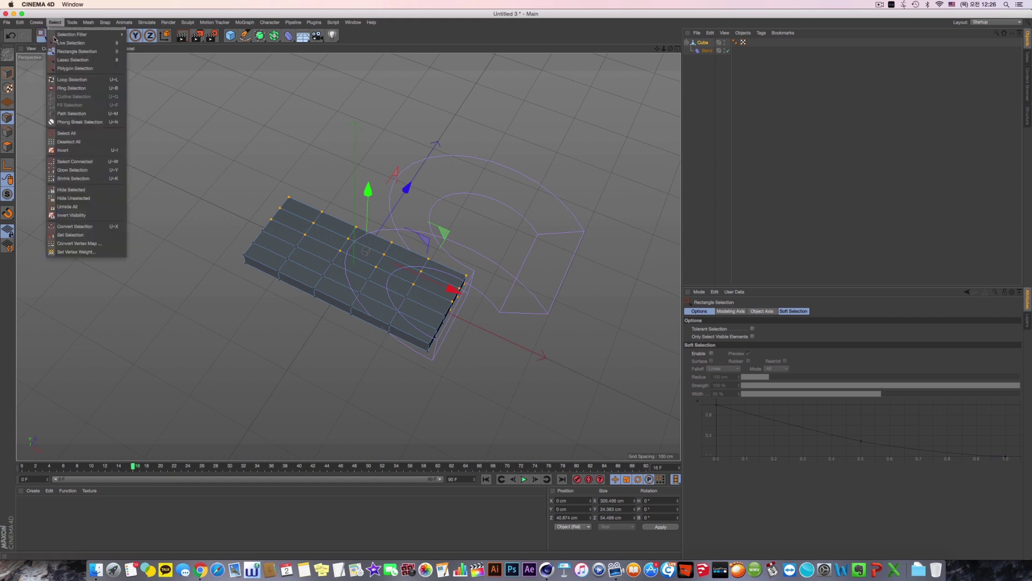
left_click(74, 236)
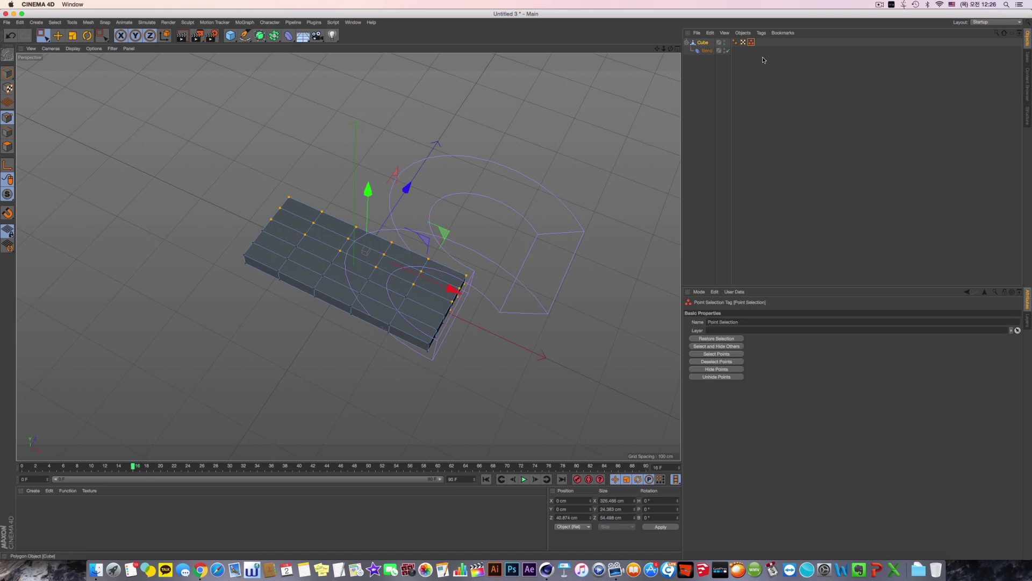
Rename the Point Selection tag to "Right point selction".
left_click(738, 320)
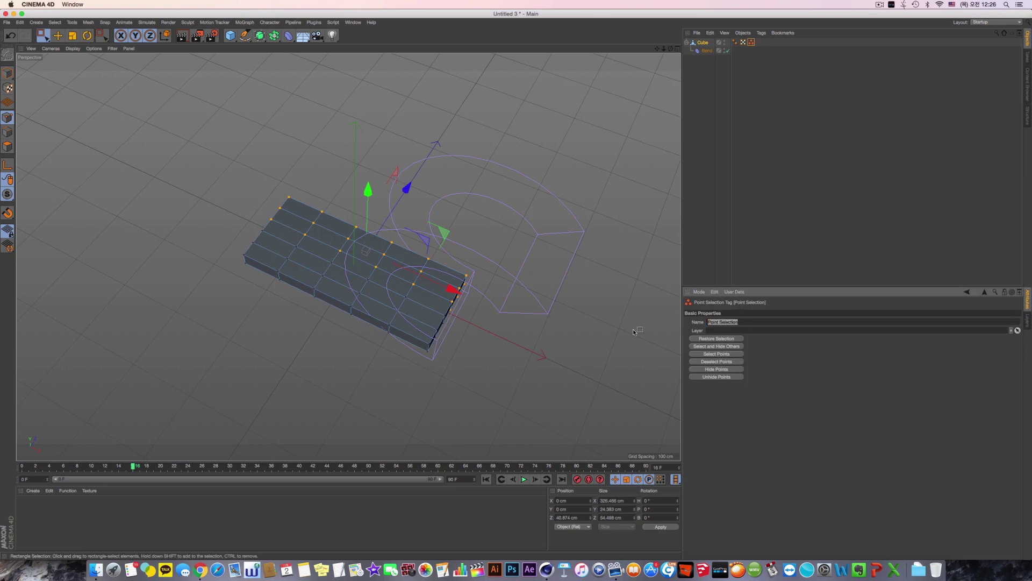
type("right point selection")
key("Return")
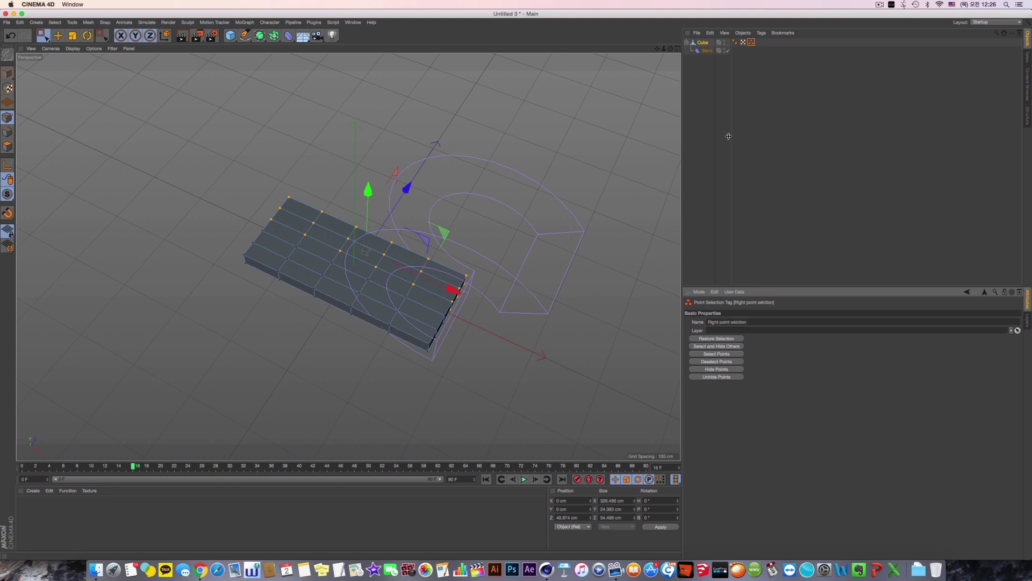
Reselect the cube and switch from point mode to model mode.
left_click(760, 79)
left_click(702, 42)
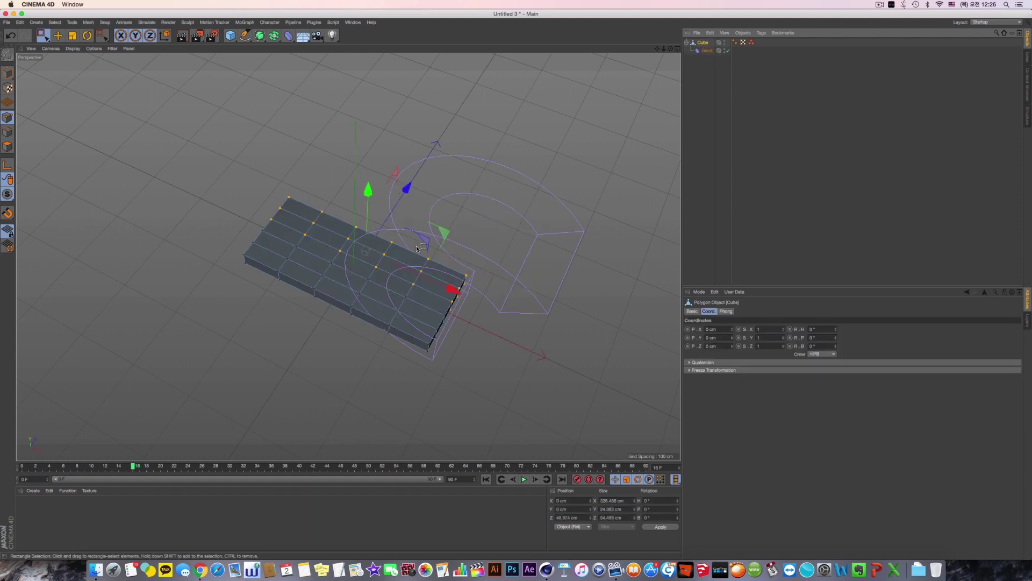
left_click(7, 74)
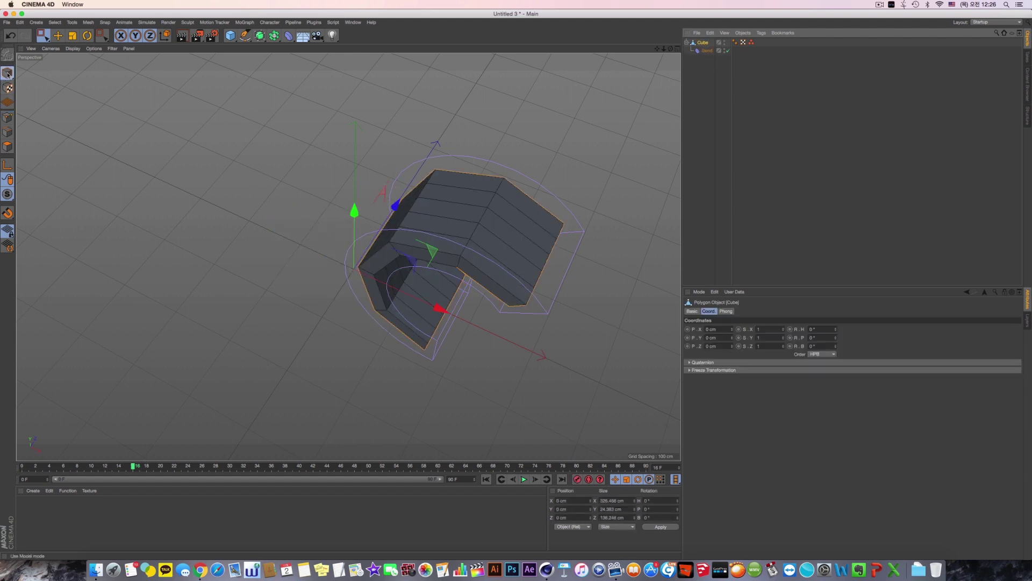
left_click(7, 118)
left_click(7, 73)
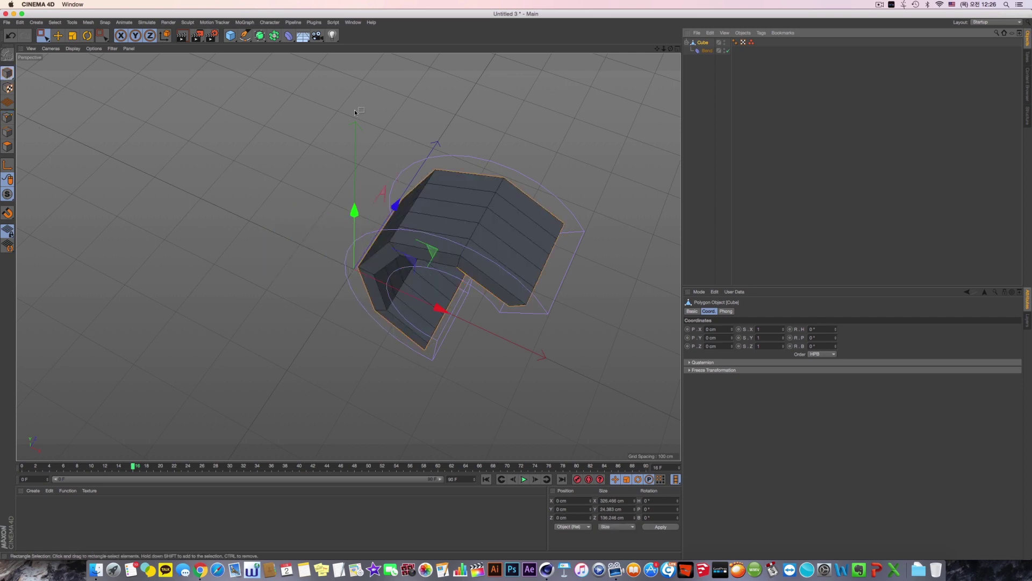
Add a Restriction tag to the Bend deformer.
left_click(706, 61)
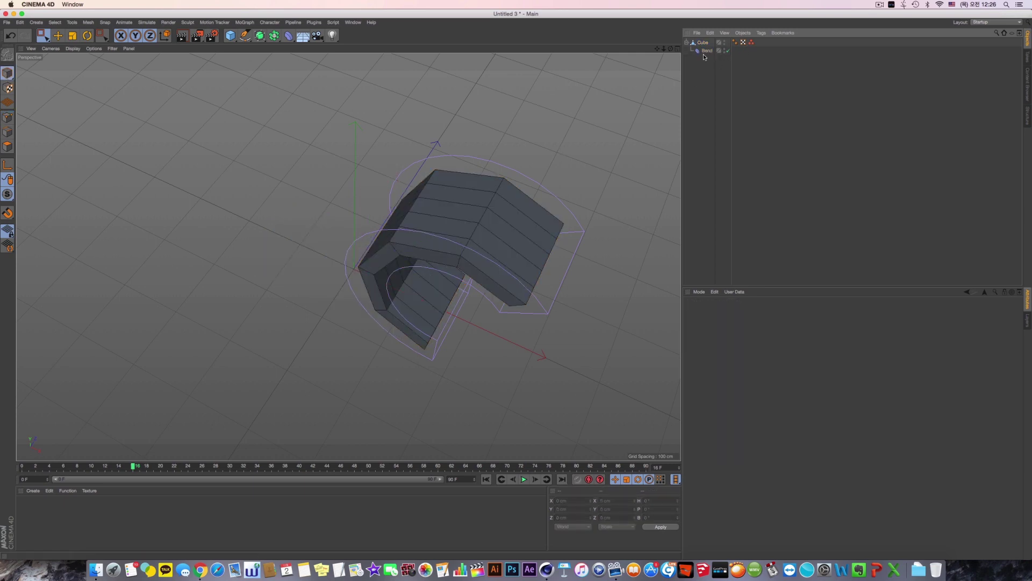
left_click(706, 50)
right_click(706, 51)
mouse_move(752, 58)
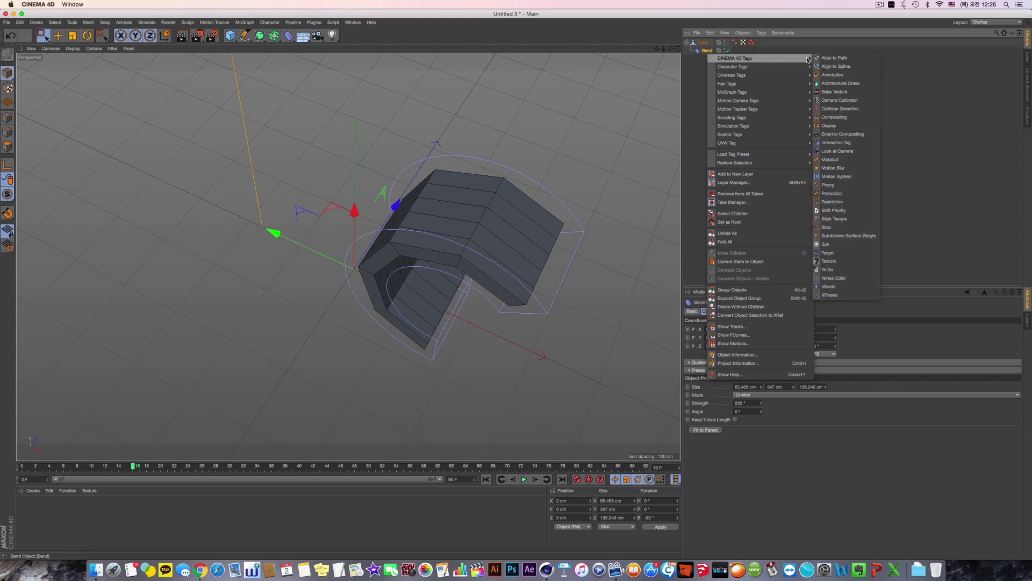
left_click(843, 204)
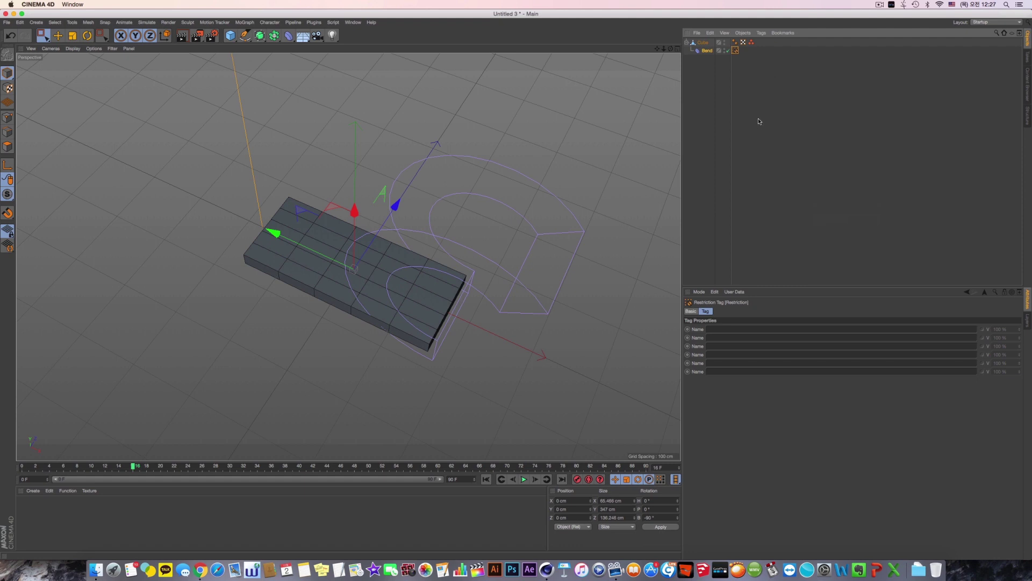
Assign the cube's Point Selection tag to the first name slot of the Restriction tag, with the value at 100%.
left_click_drag(752, 42, 767, 264)
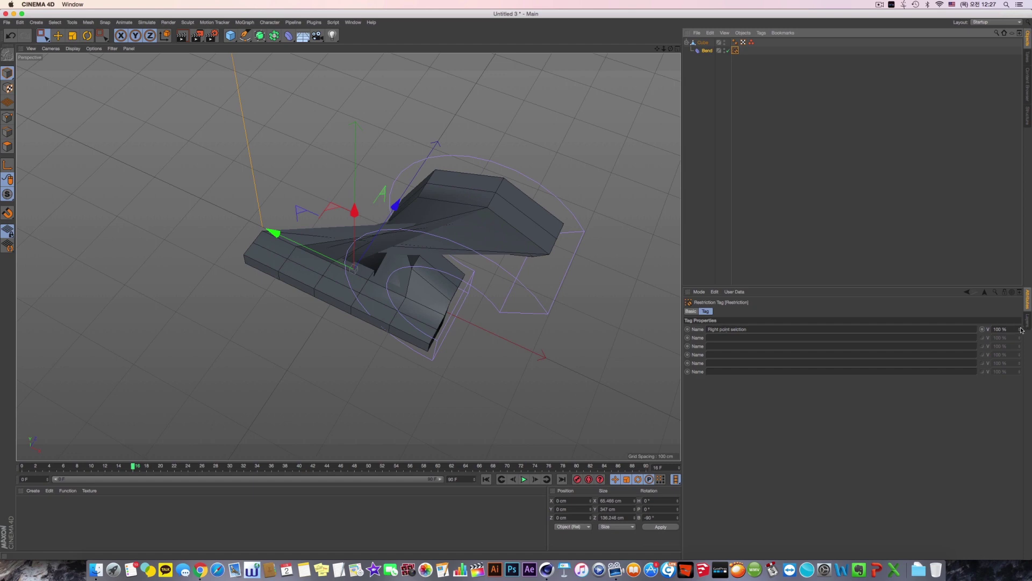
mouse_move(1020, 329)
left_mouse_down()
mouse_move(1020, 382)
mouse_move(1020, 330)
left_mouse_up()
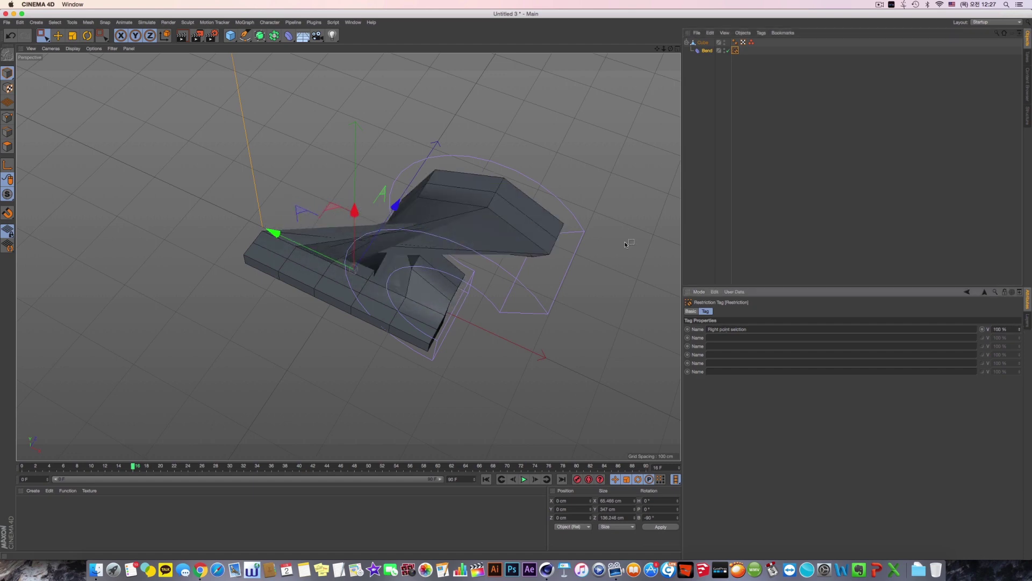
left_click_drag(487, 292, 532, 234, "alt")
Recall the stored point selection on the cube to check which points the restriction covers.
left_click(751, 43)
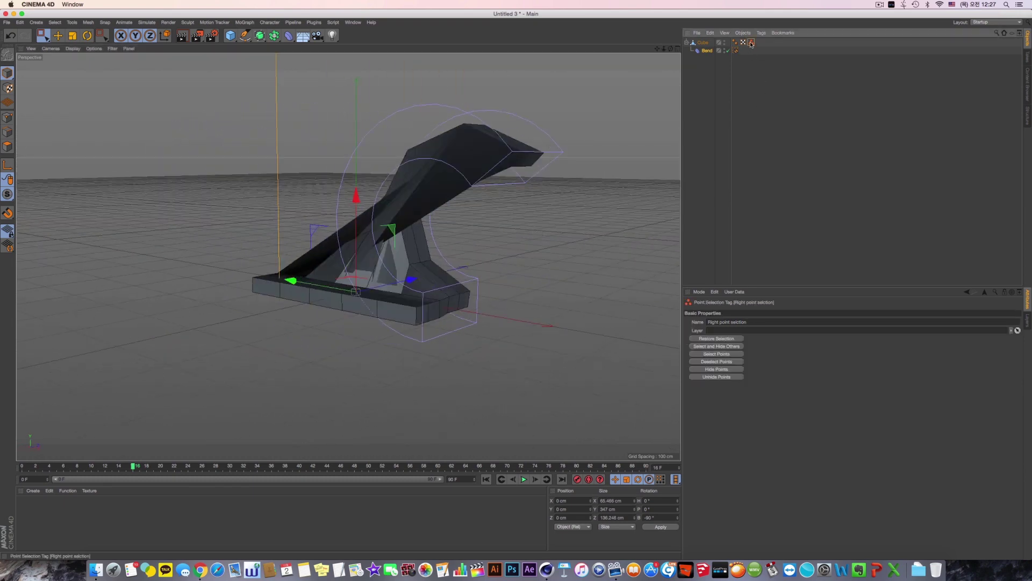
double_click(751, 43)
left_click_drag(555, 141, 596, 197, "alt")
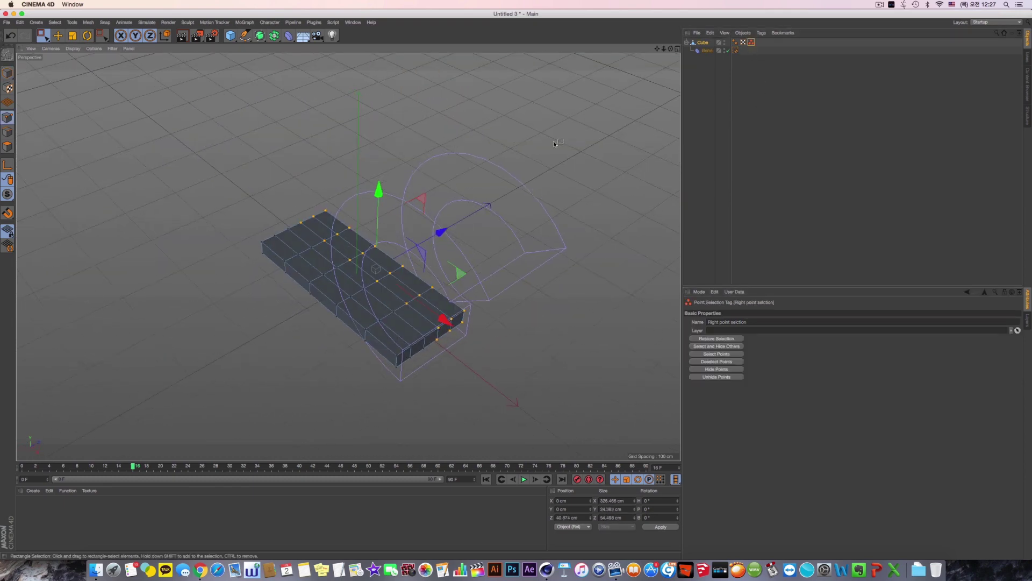
Lower the Restriction tag's value for the "Right point selction" entry to about 85%.
left_click(735, 50)
left_click_drag(543, 323, 474, 321, "alt")
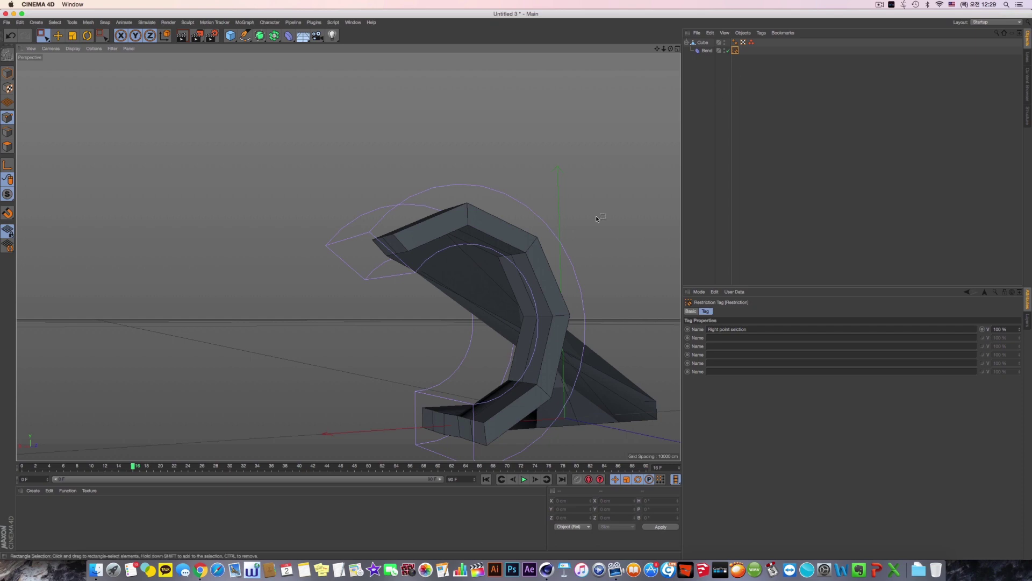
left_click_drag(486, 245, 467, 362, "alt")
mouse_move(1017, 333)
left_mouse_down()
mouse_move(1017, 355)
mouse_move(1018, 344)
left_mouse_up()
left_click_drag(524, 314, 461, 276, "alt")
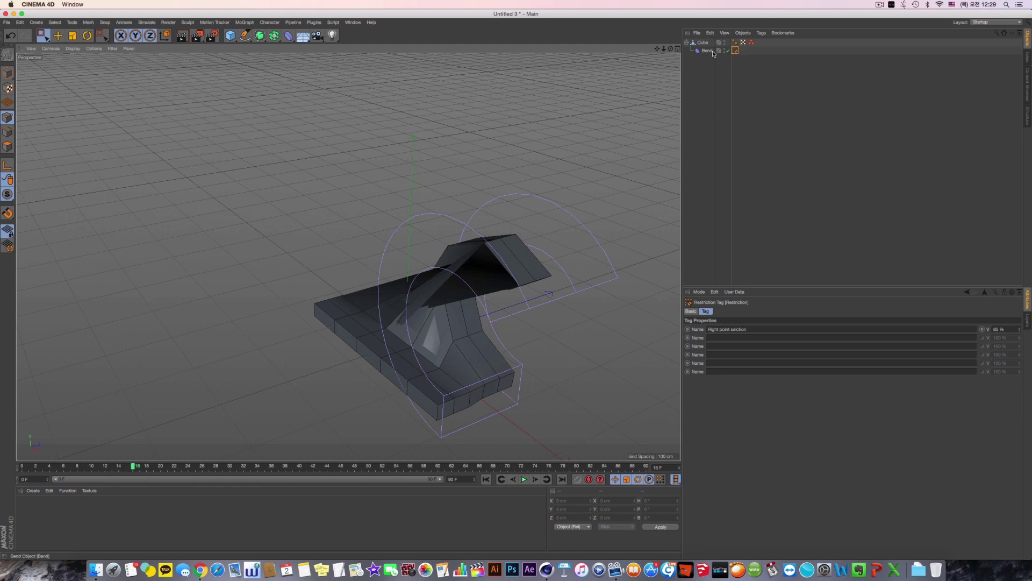
Try moving the Restriction tag from the Bend deformer to the cube and back again.
left_click_drag(542, 130, 569, 153, "alt")
left_click_drag(736, 51, 703, 43)
left_click_drag(561, 240, 544, 226, "alt")
left_click_drag(737, 43, 721, 51)
left_click_drag(530, 166, 602, 207, "alt")
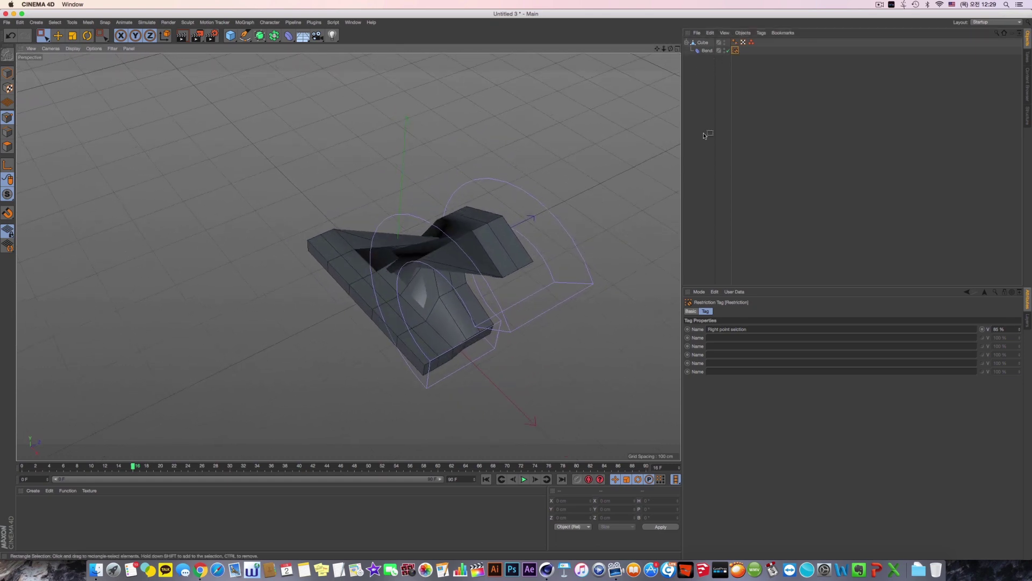
In the top view, select the three rows of cube points along the slab's -Z side.
left_click(703, 42)
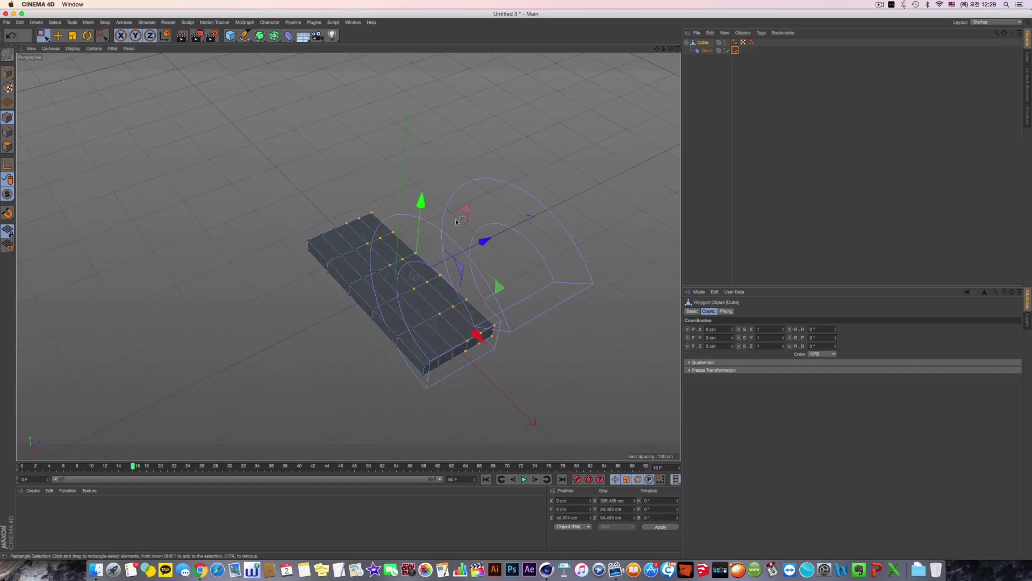
key("F2")
left_click_drag(339, 303, 603, 372)
middle_click(284, 177)
middle_click(284, 175)
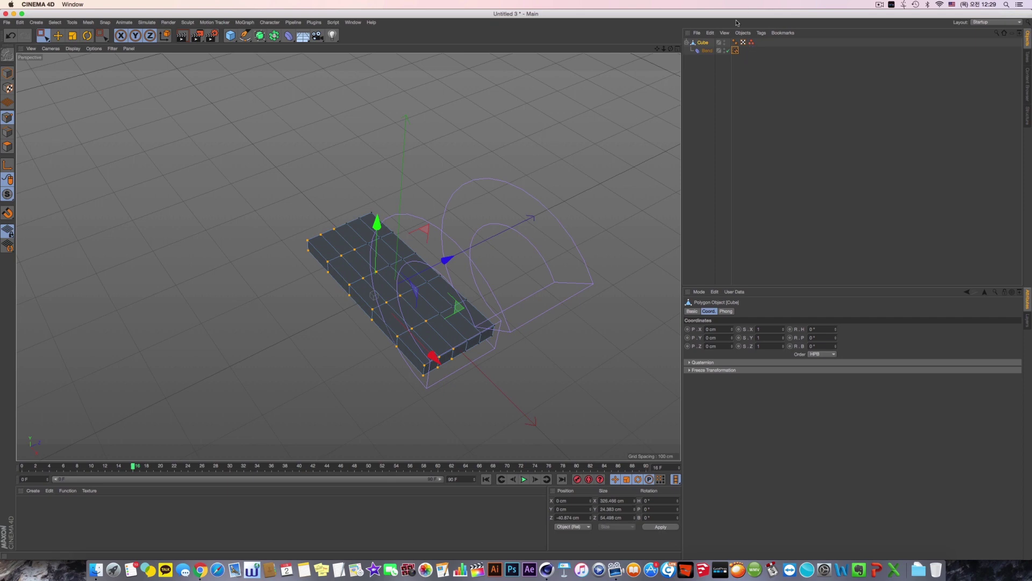
Reselect the cube and restore the points stored in its "Right point selction" tag.
left_click(735, 50)
key("Delete")
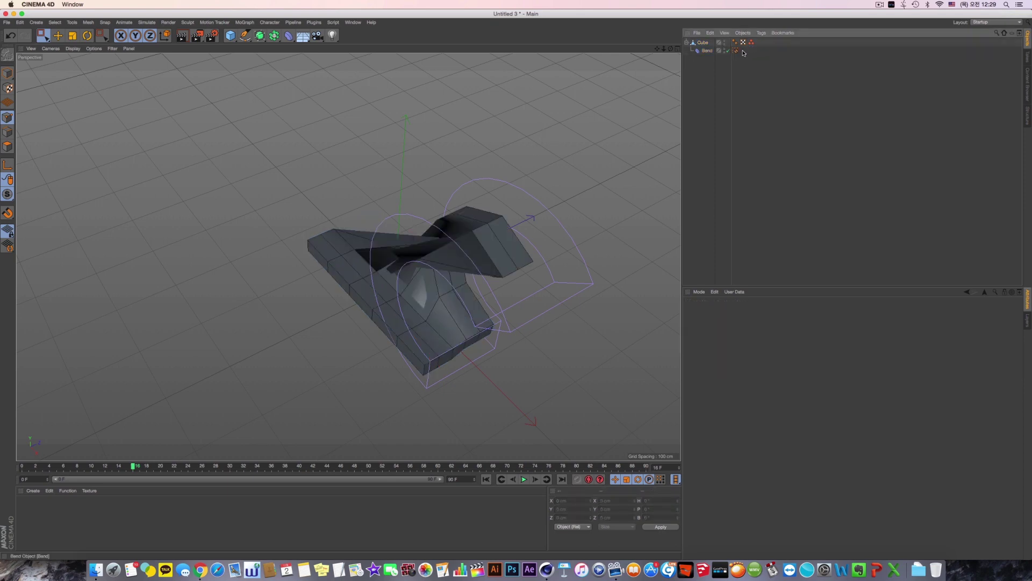
left_click(687, 42)
left_click(699, 44)
left_click(687, 42)
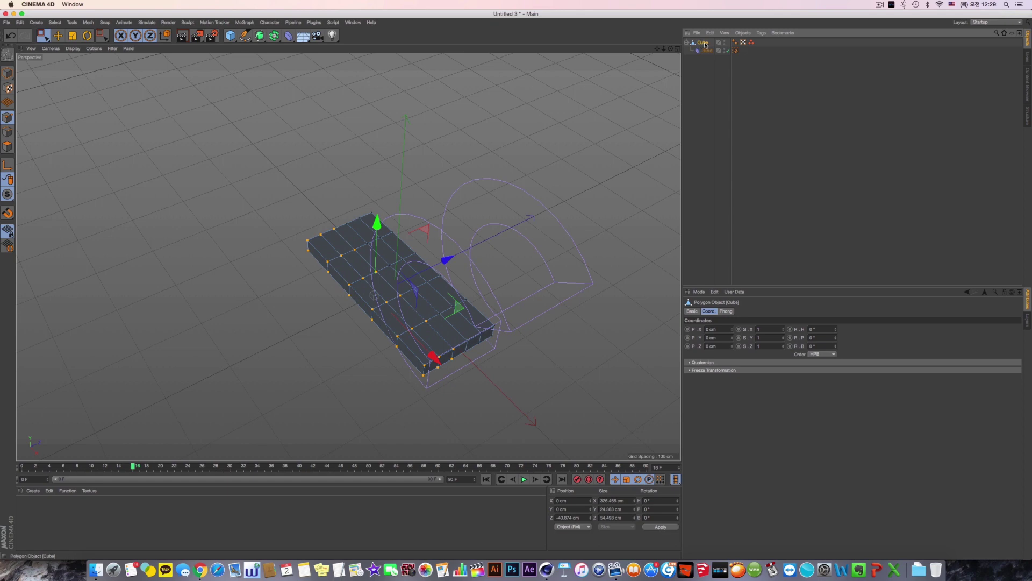
left_click(751, 42)
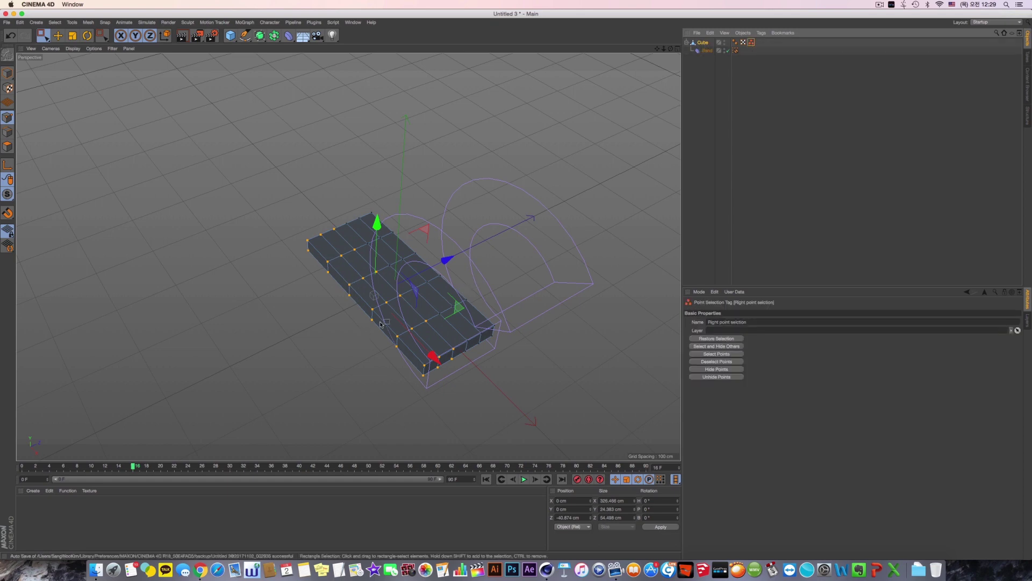
double_click(751, 42)
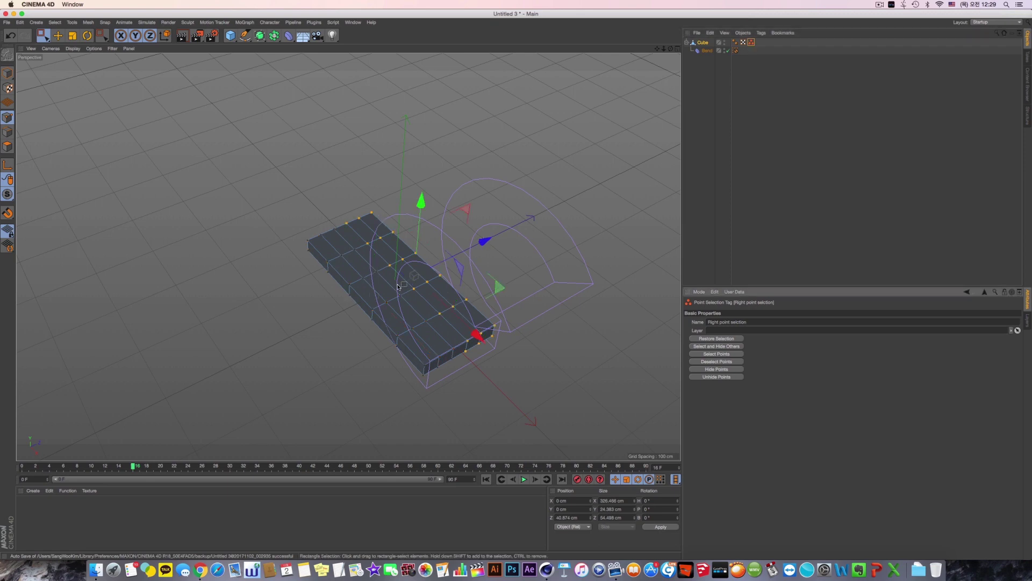
Replace the cube's point selection in the top view with the three point rows along the slab's -Z side.
left_click(702, 42)
key("F2")
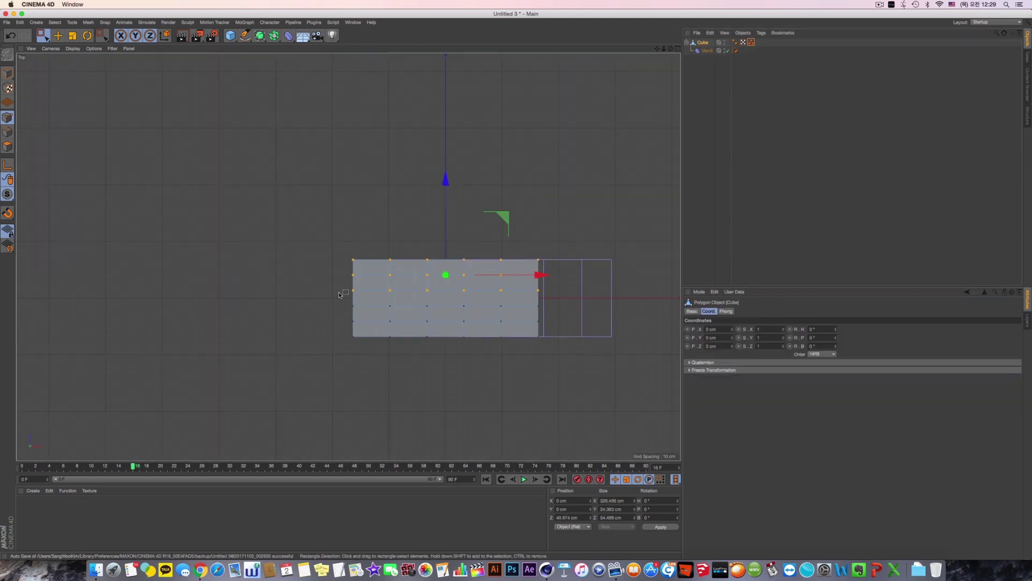
left_click_drag(341, 299, 512, 345)
middle_click(512, 347)
middle_click(269, 211)
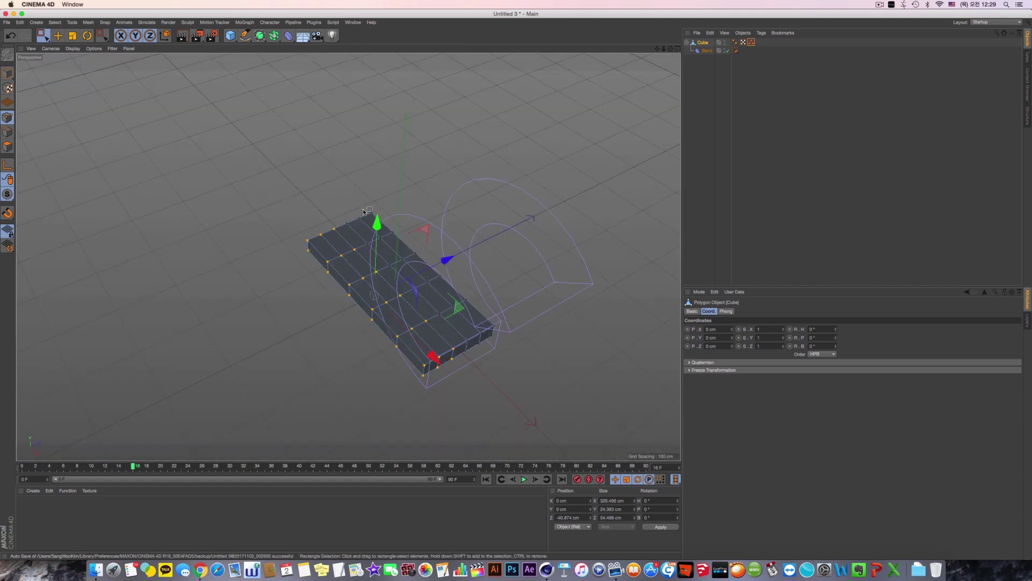
Store the selected cube points in a new point selection tag using Set Selection.
left_click(55, 22)
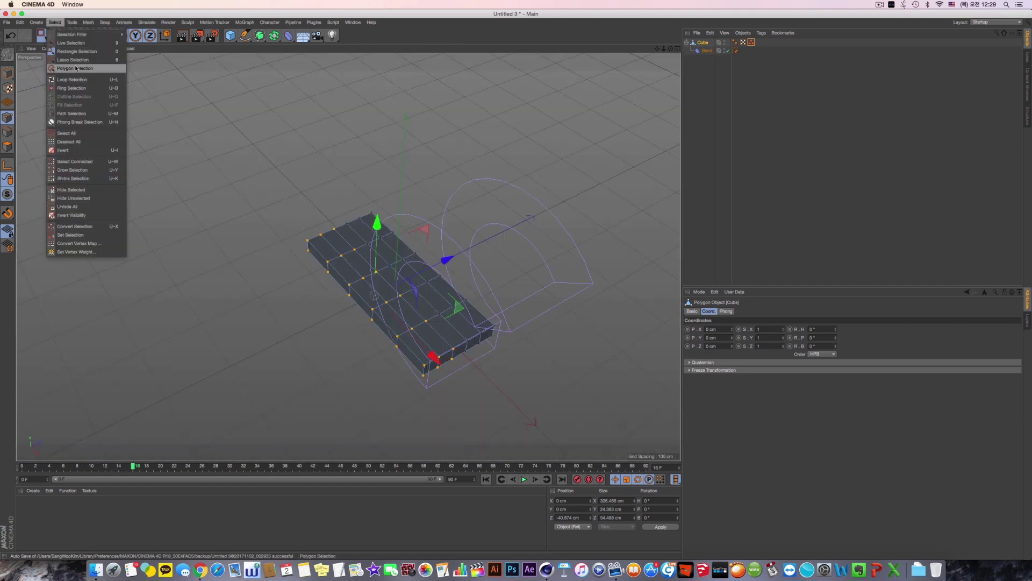
left_click(756, 51)
left_click(759, 52)
left_click(707, 44)
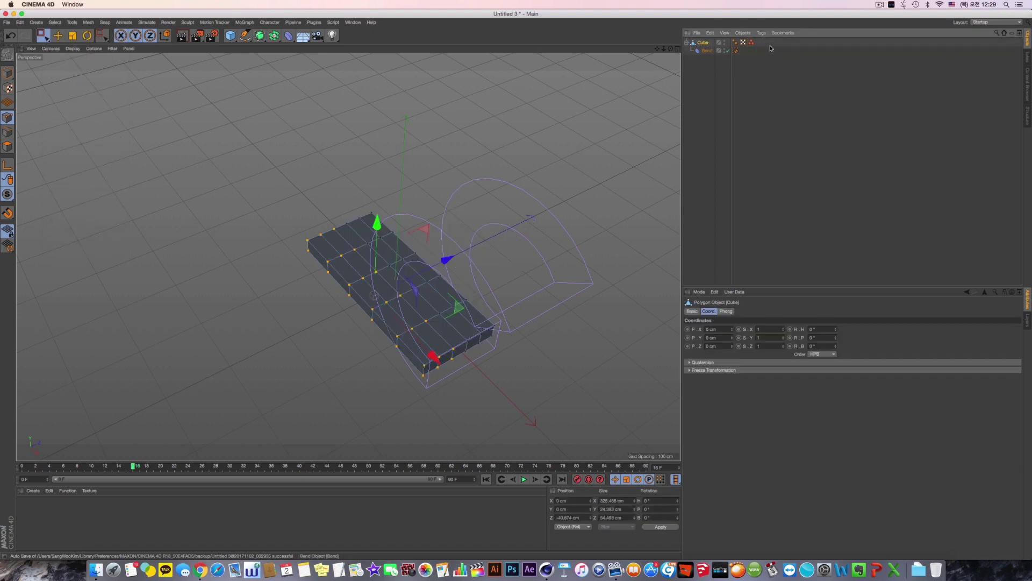
left_click(54, 22)
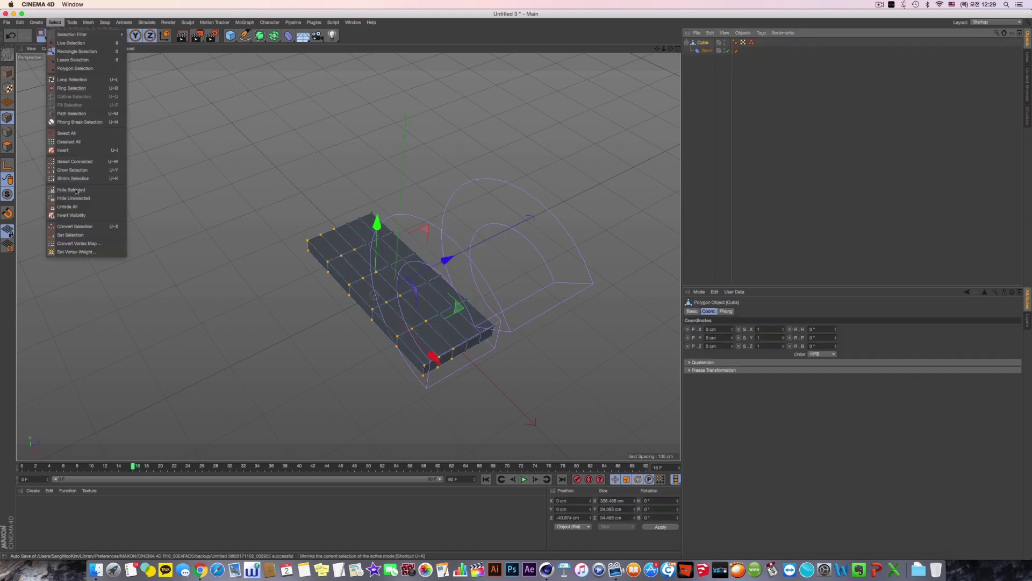
left_click(81, 232)
Rename the new point selection tag as "Left point selection".
left_click_drag(749, 322, 627, 321)
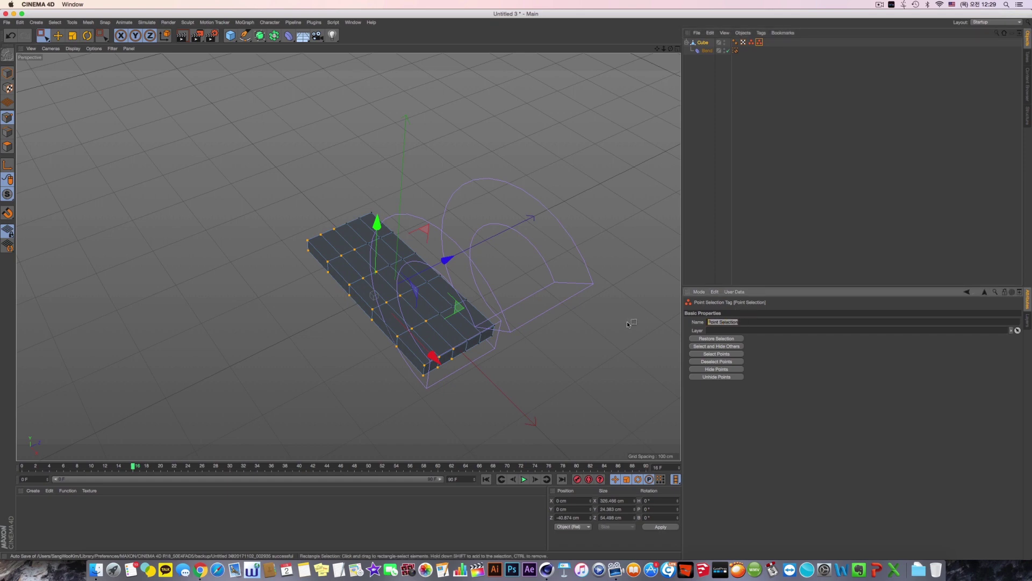
type("Left")
key("Return")
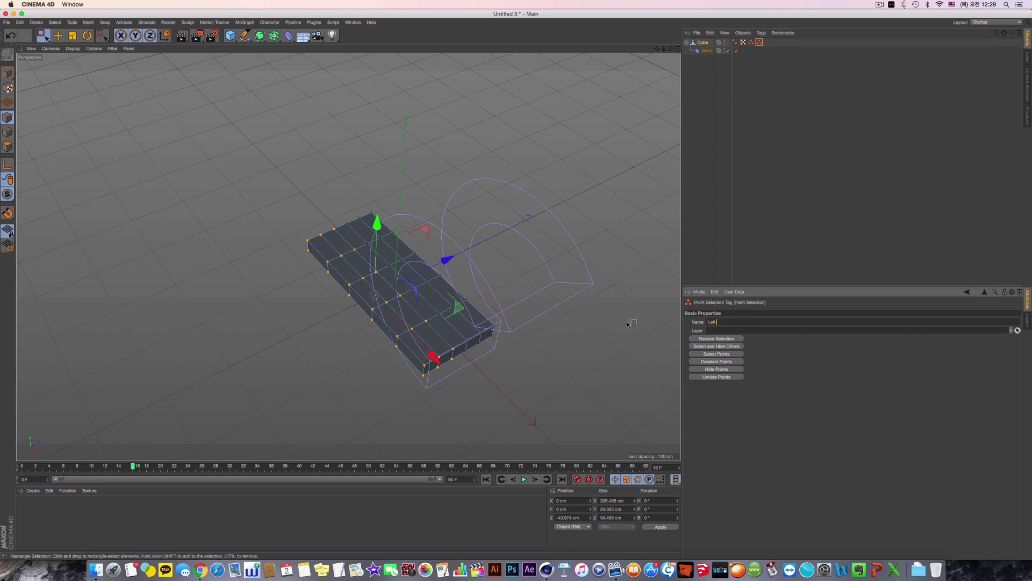
type("point selection")
key("Return")
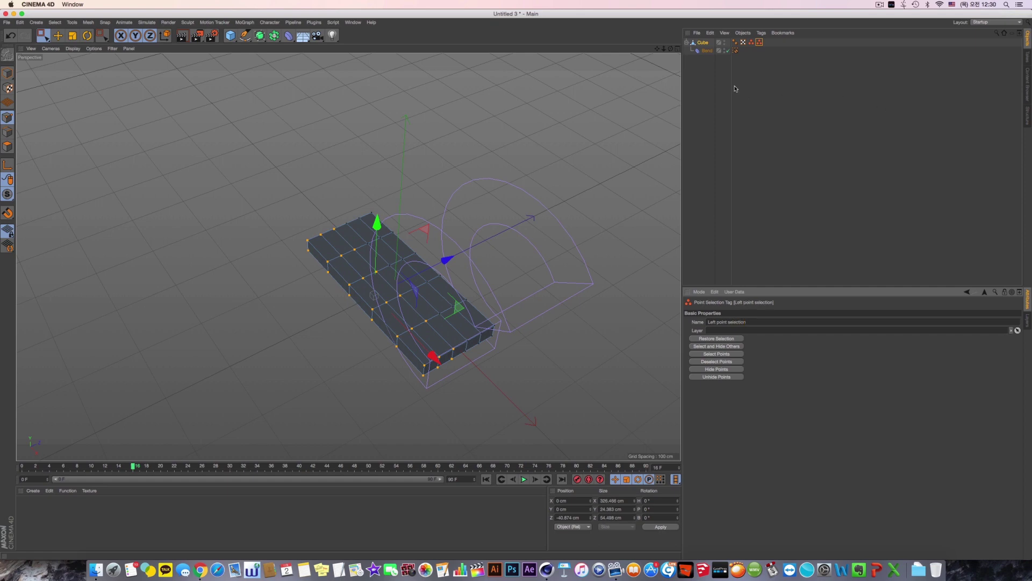
Add the "Left point selection" tag as the second entry of the Bend deformer's Restriction tag.
left_click(707, 53)
left_click(736, 51)
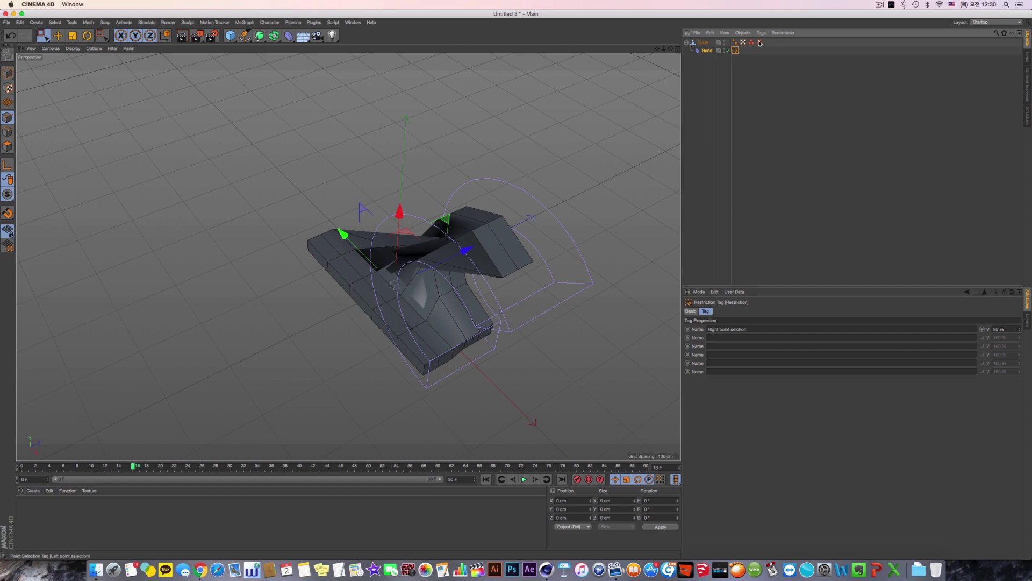
left_click_drag(760, 42, 719, 348)
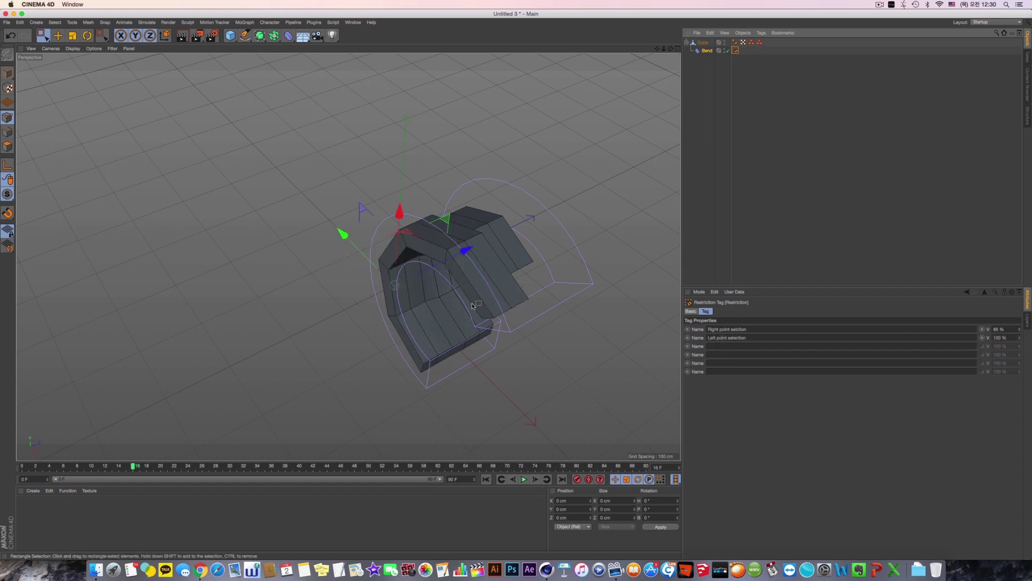
Raise the Restriction tag's value for the "Right point selction" entry to about 97% and inspect the bent slab.
left_click_drag(472, 306, 497, 331, "alt")
left_click_drag(1019, 329, 1019, 325)
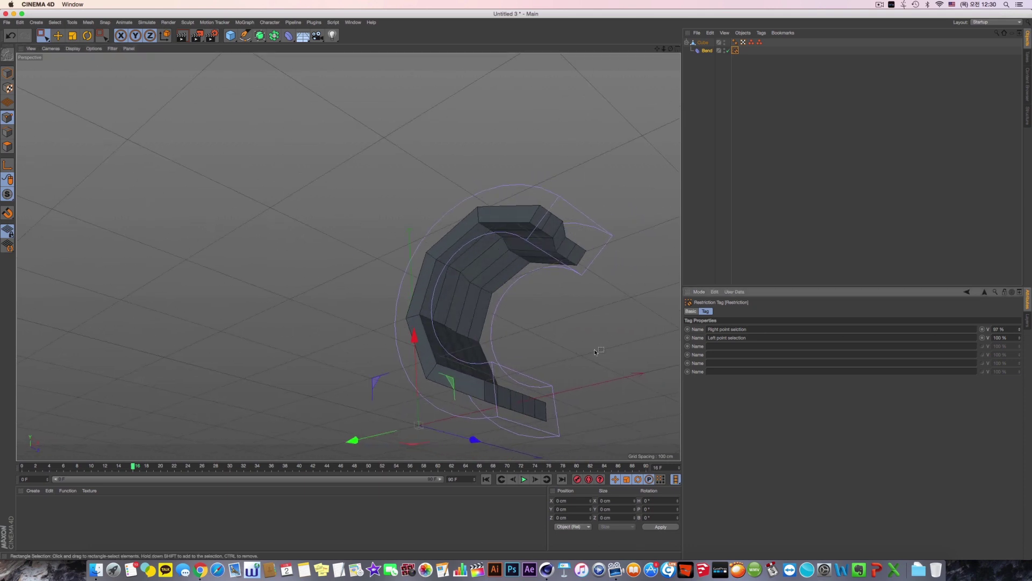
left_click_drag(594, 350, 513, 308, "alt")
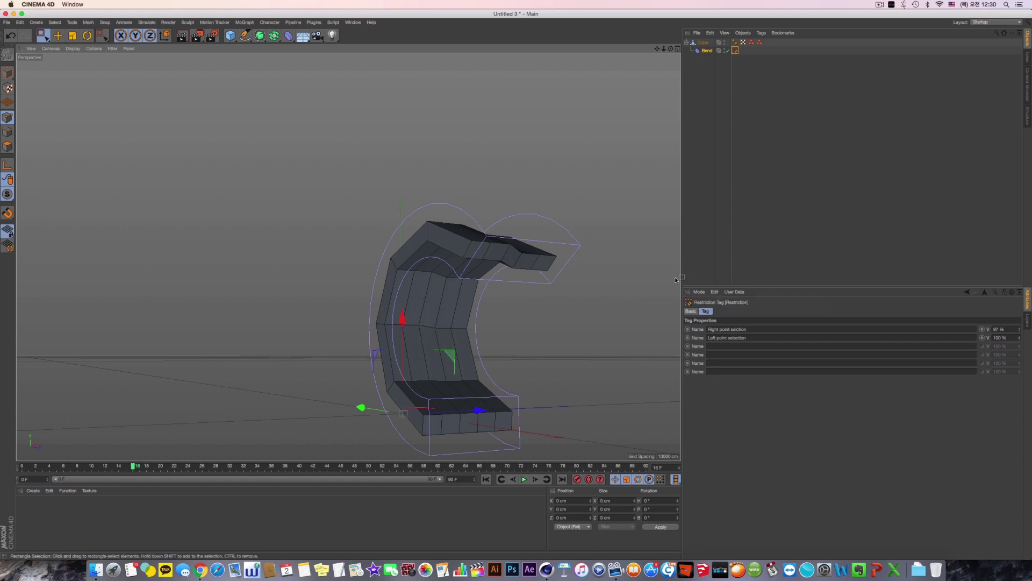
left_click_drag(515, 228, 483, 231, "alt")
Delete the Bend deformer's Restriction tag and both point selection tags on the cube.
left_click(740, 64)
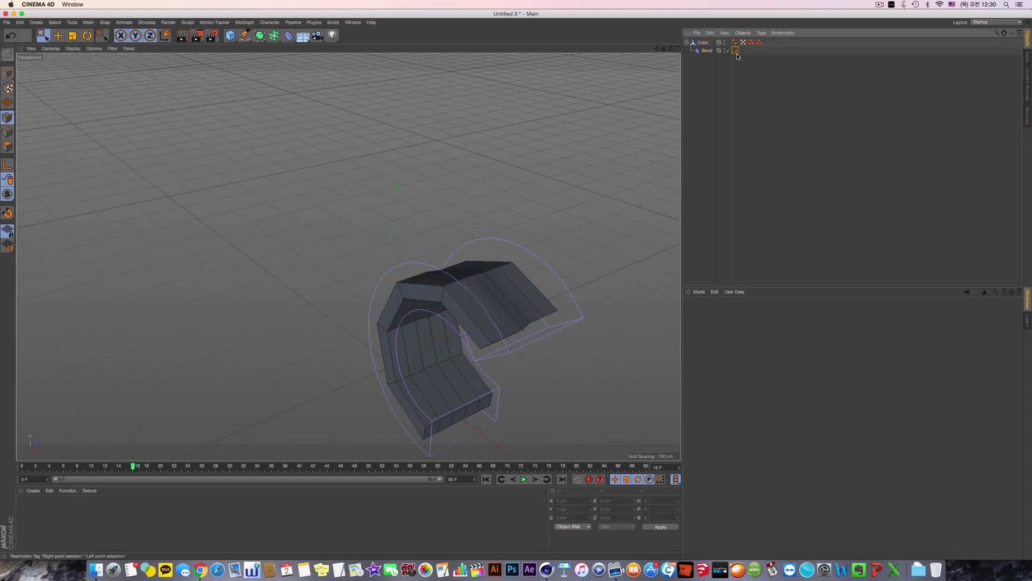
key("Delete")
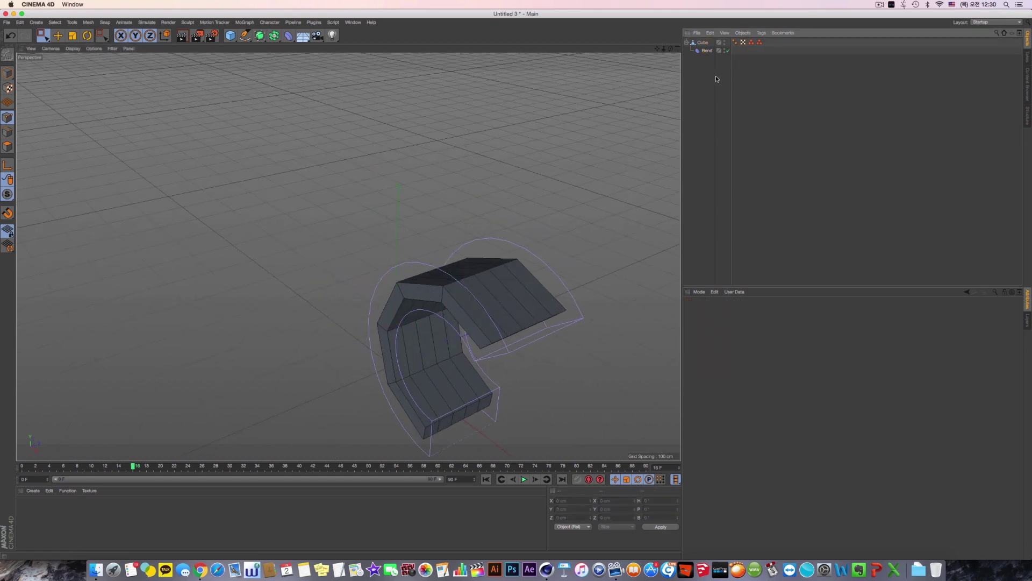
middle_click_drag(347, 257, 328, 188, "alt")
left_click_drag(788, 62, 749, 39)
key("Delete")
Delete the Bend deformer under the cube.
right_click(708, 44)
left_click(708, 48)
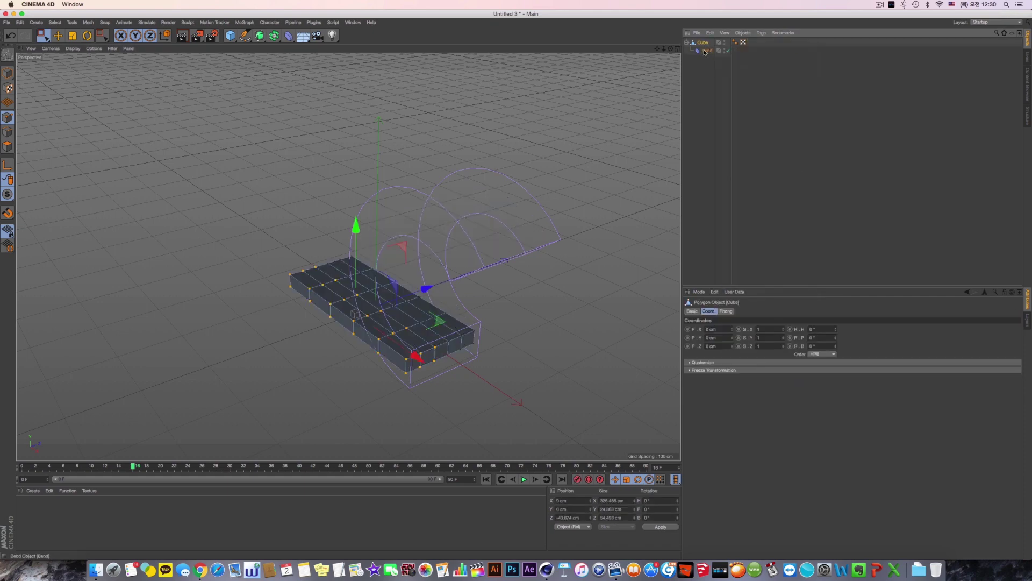
left_click(706, 52)
key("Delete")
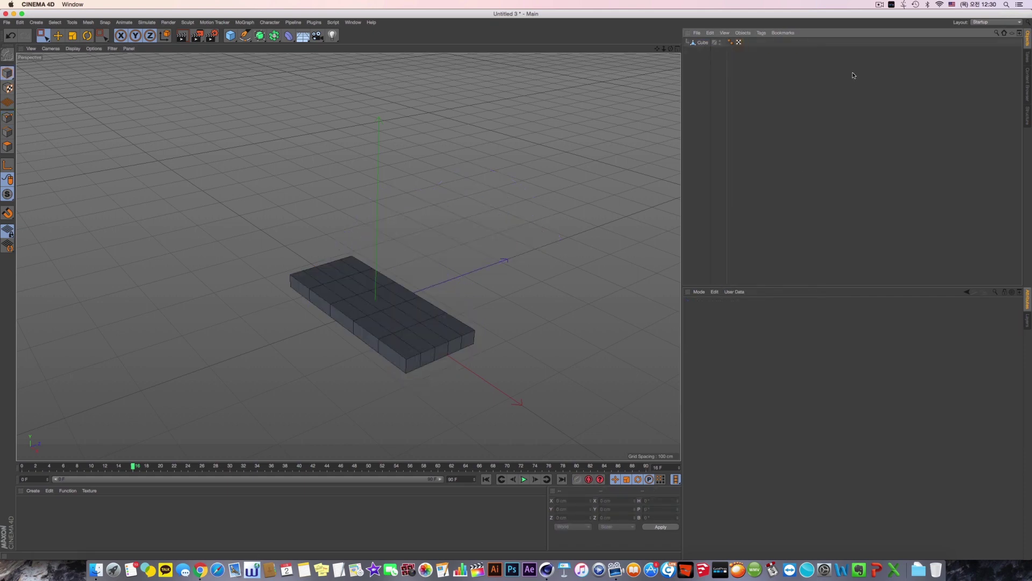
Add a Shift Priority tag to the cube.
right_click(704, 46)
mouse_move(721, 48)
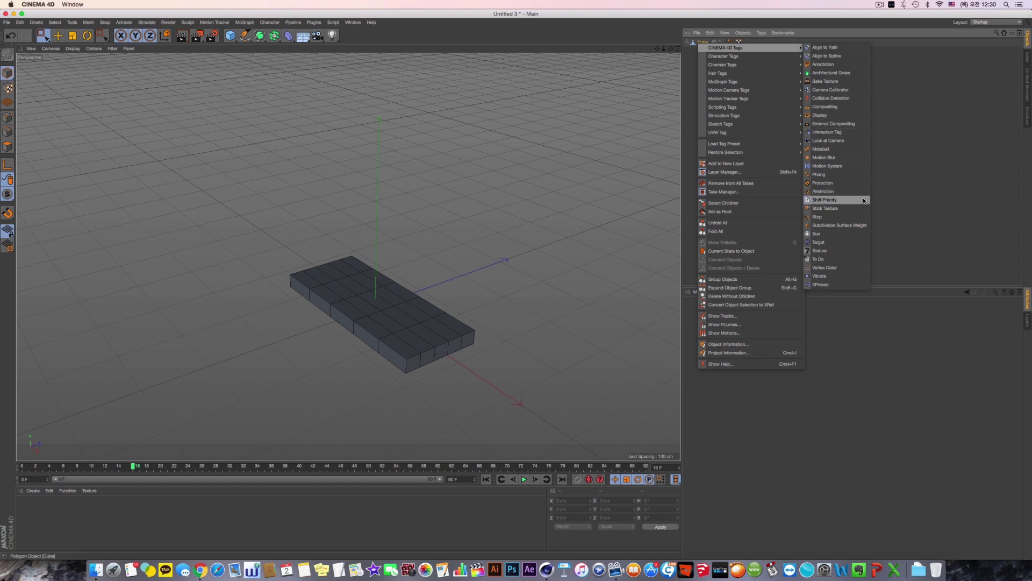
left_click(824, 199)
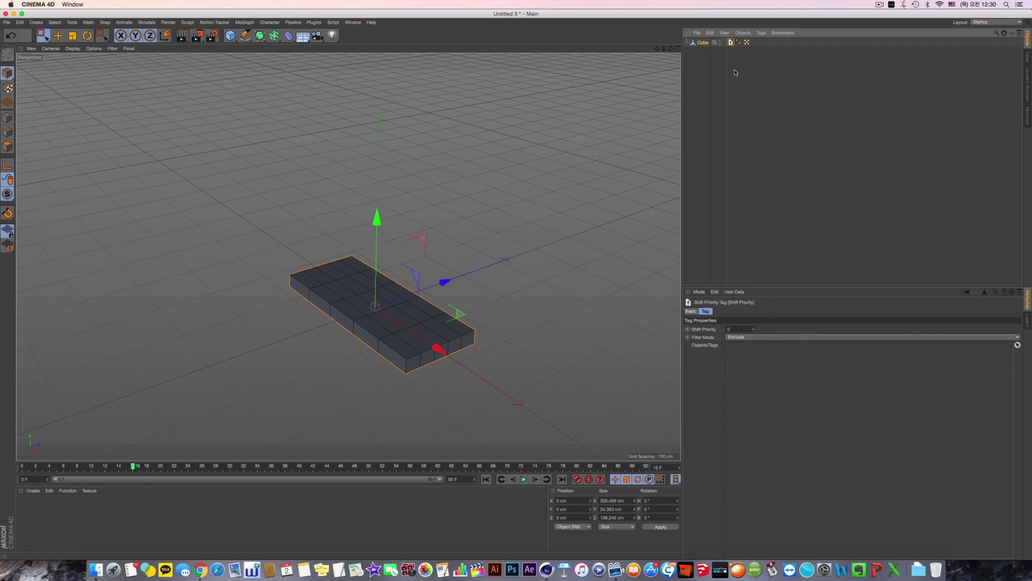
Open the help page for the Shift Priority tag, read its description, and close the help window.
right_click(730, 43)
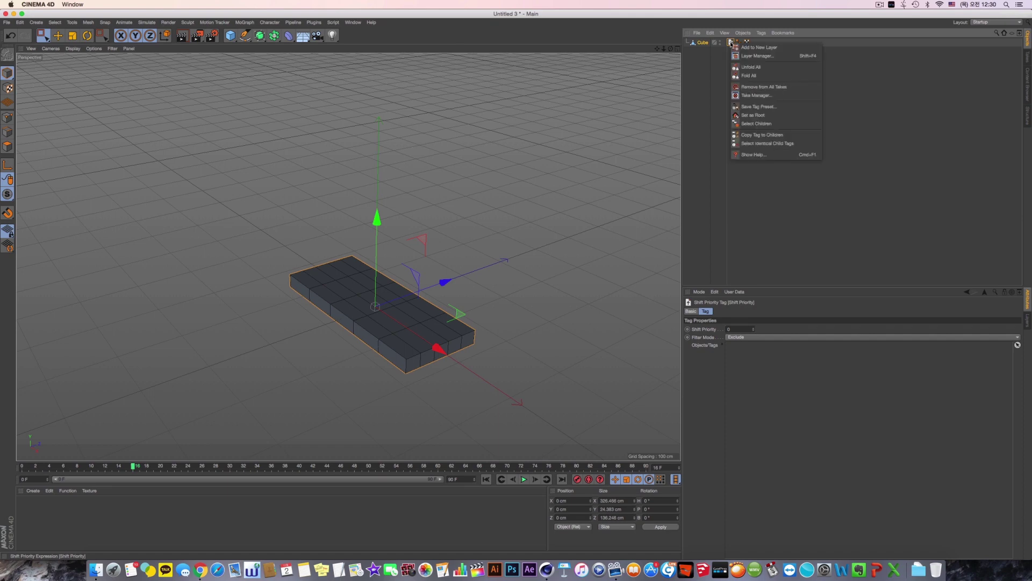
left_click(763, 154)
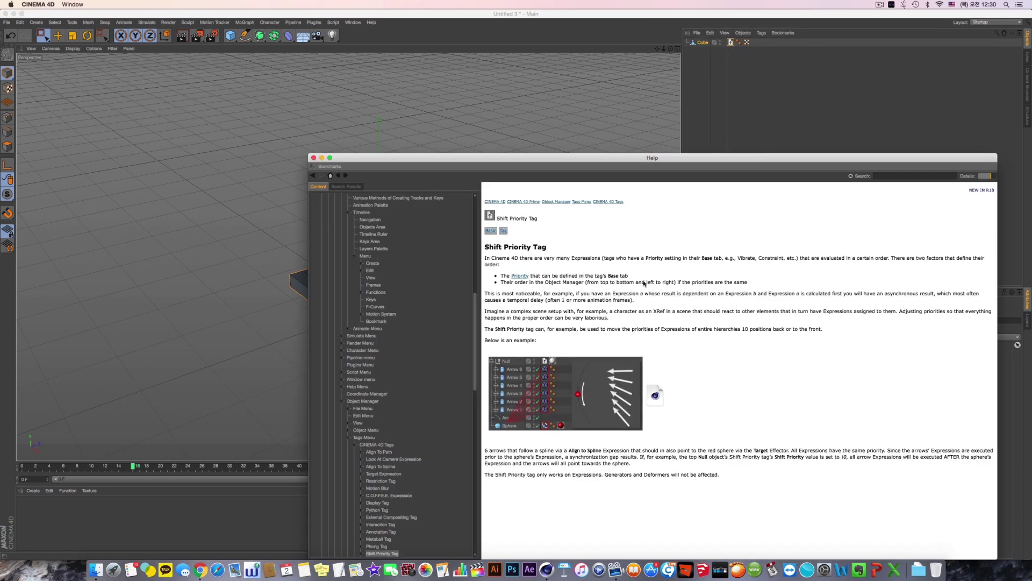
left_click_drag(642, 158, 482, 85)
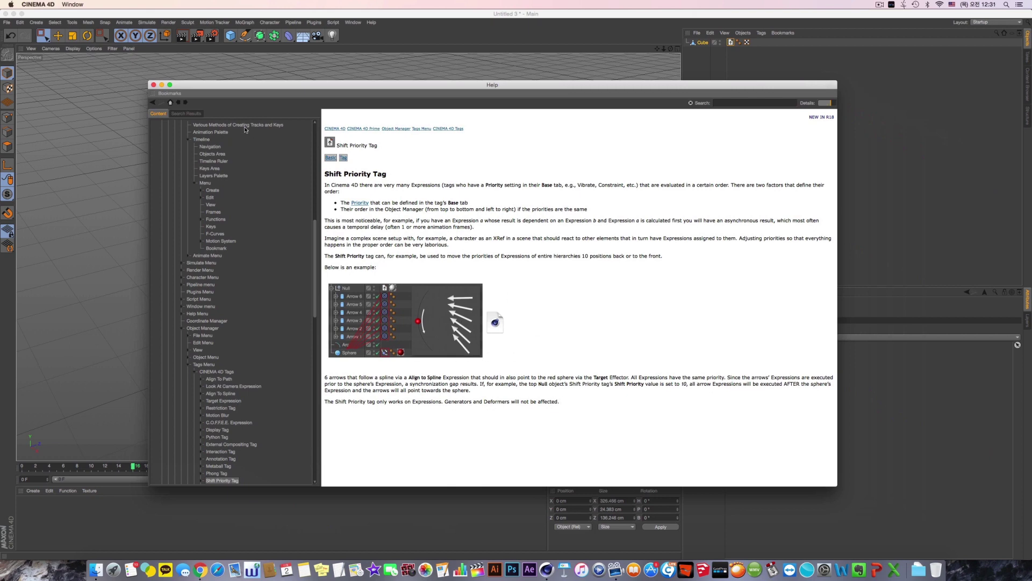
left_click(154, 85)
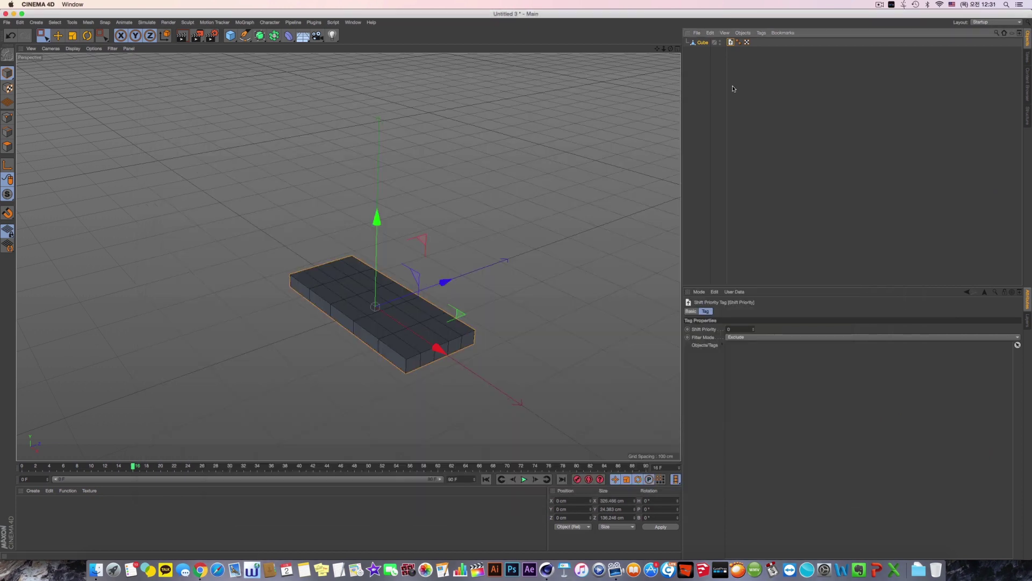
left_click(709, 89)
right_click(713, 47)
mouse_move(763, 49)
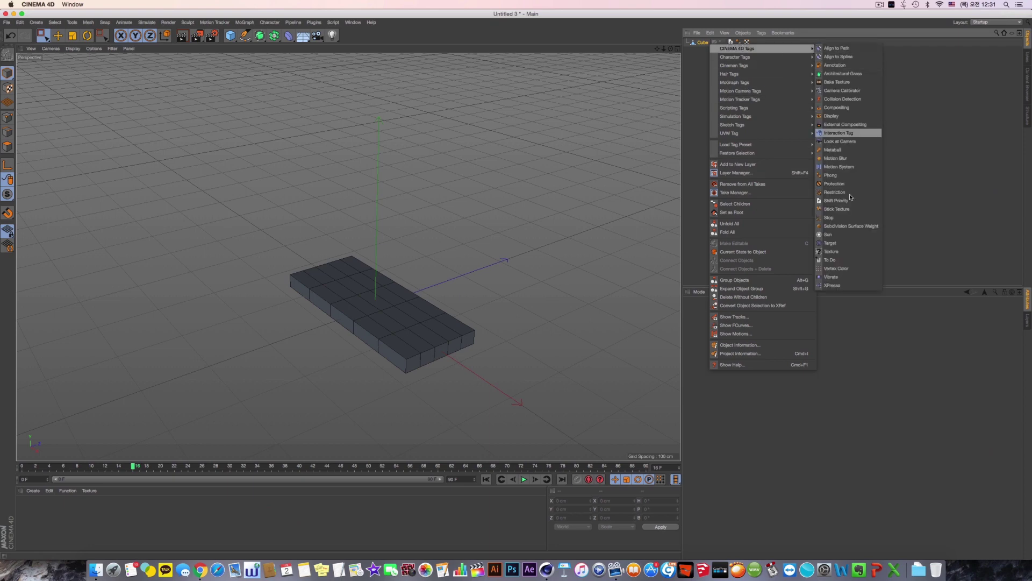
left_click(698, 45)
Consult the cube's Shift Priority tag documentation once more and close it.
left_click(730, 42)
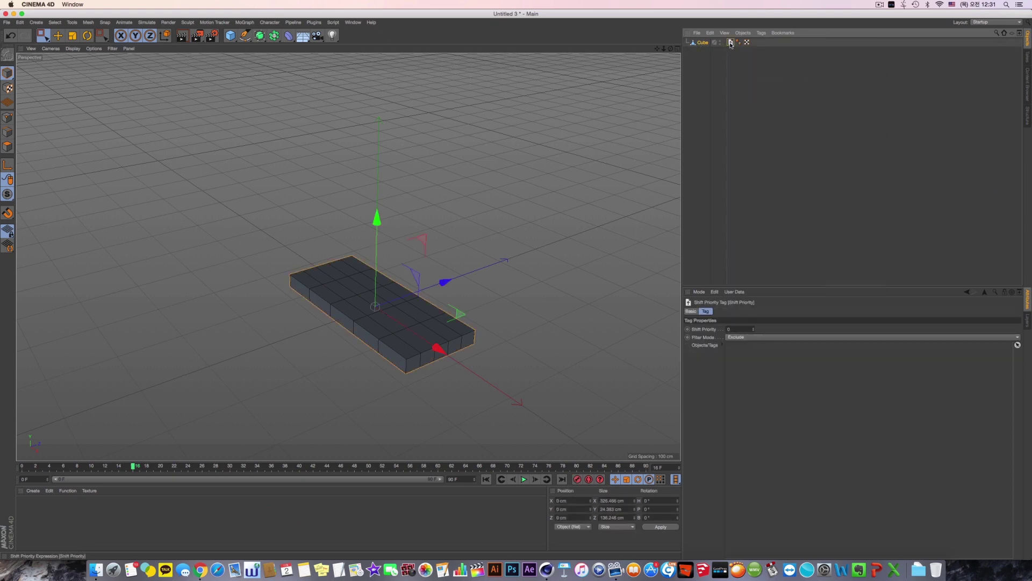
right_click(730, 42)
left_click(755, 155)
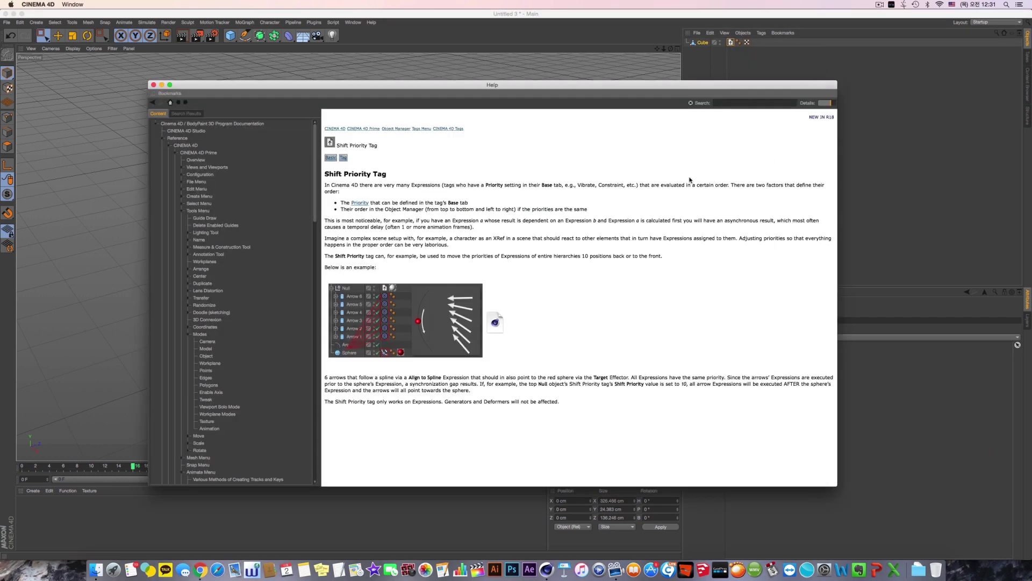
left_click(153, 85)
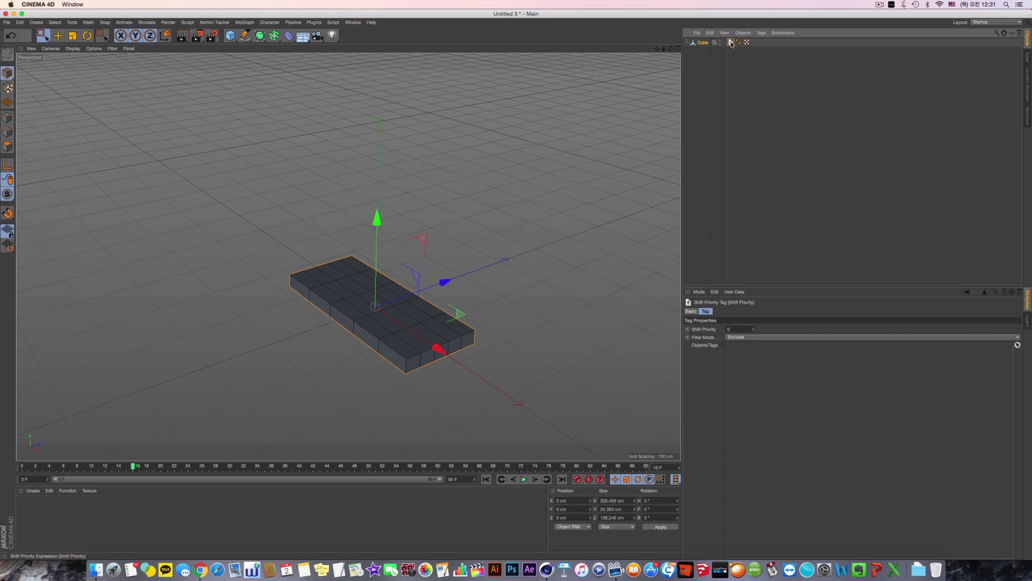
Delete the Shift Priority tag from the cube.
key("Delete")
right_click(701, 43)
mouse_move(783, 48)
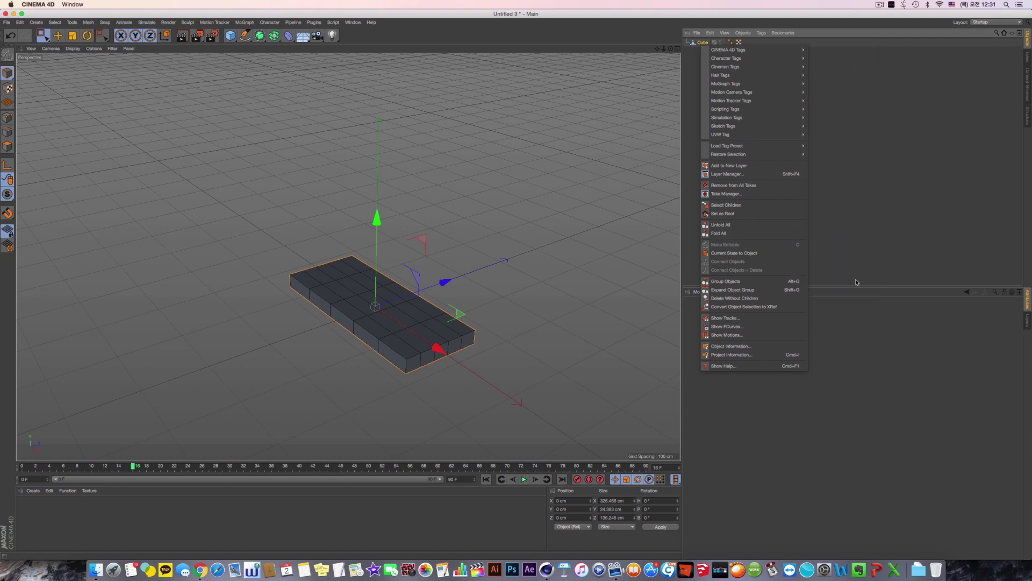
left_click(859, 282)
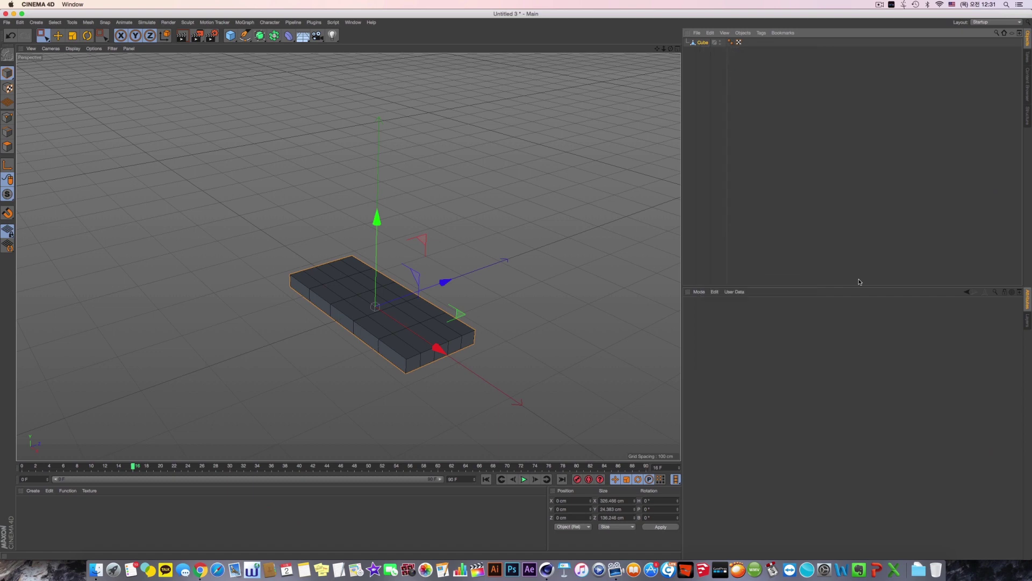